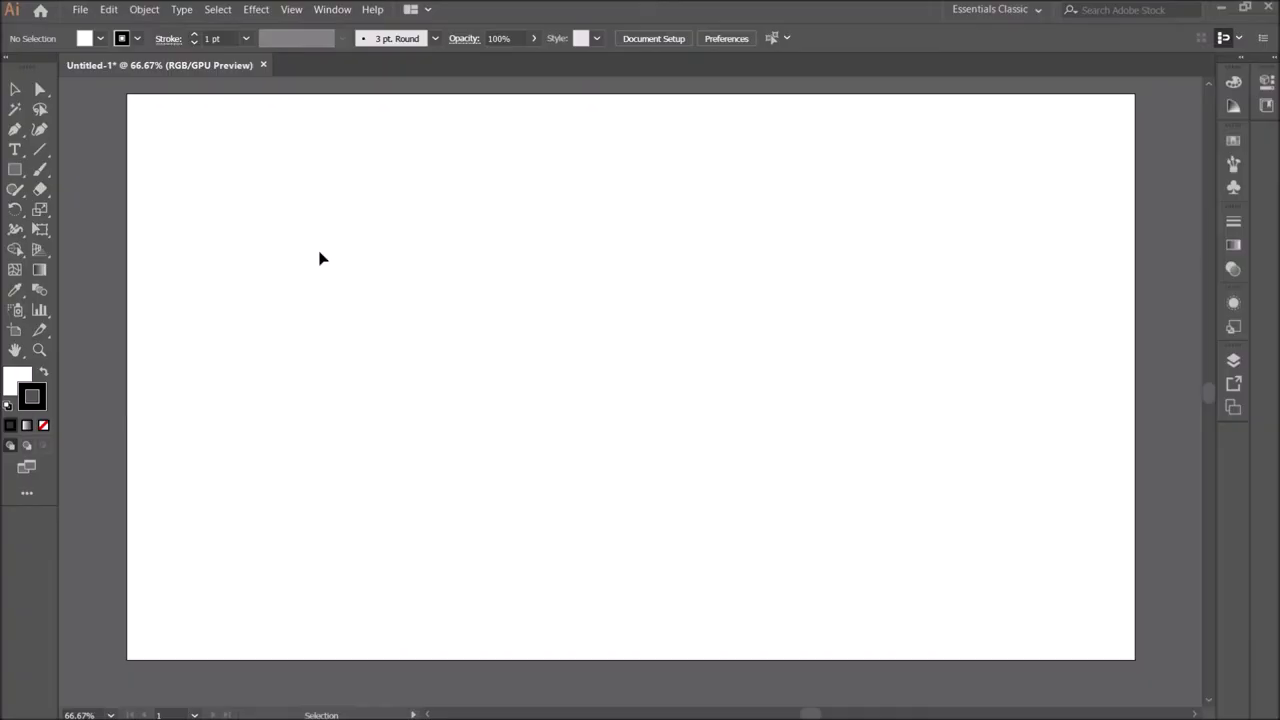
# Step: Draw a rectangle over the whole artboard, filled light yellow with no stroke
pyautogui.click(15, 169)
pyautogui.moveTo(128, 95)
pyautogui.mouseDown()
pyautogui.moveTo(182, 164)
pyautogui.moveTo(1140, 655)
pyautogui.mouseUp()
pyautogui.click(1233, 140)
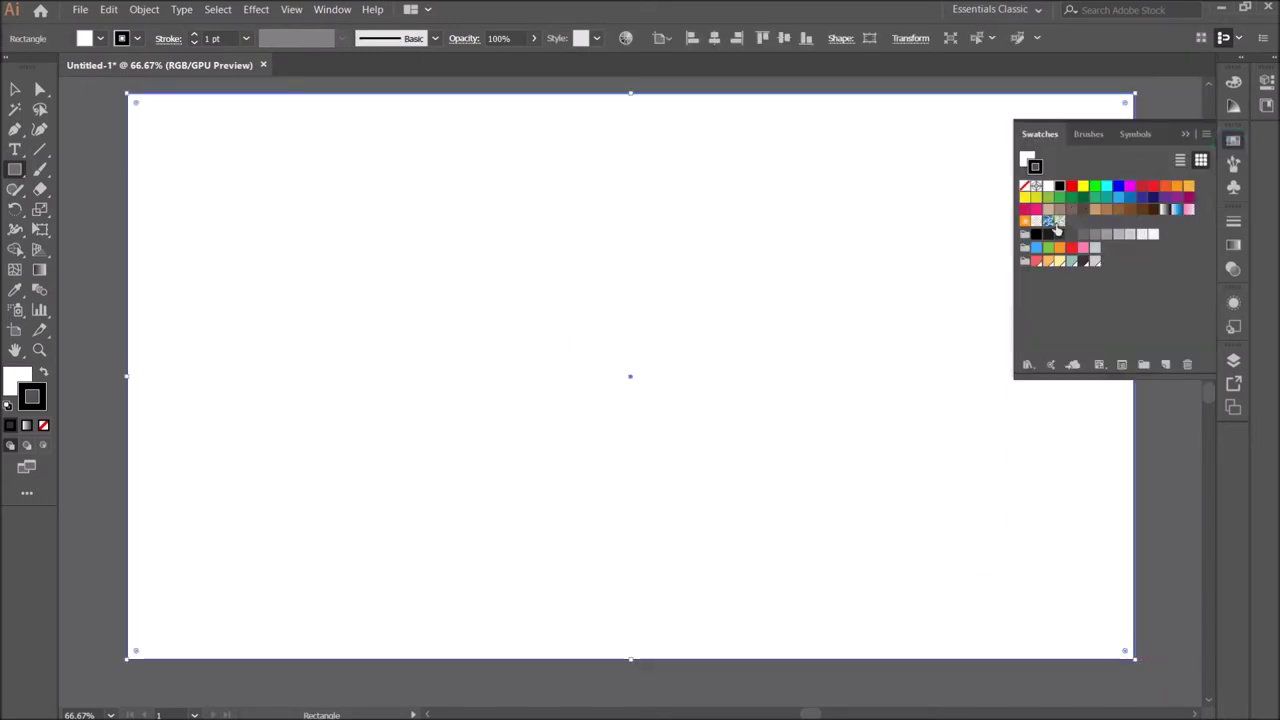
pyautogui.click(1055, 263)
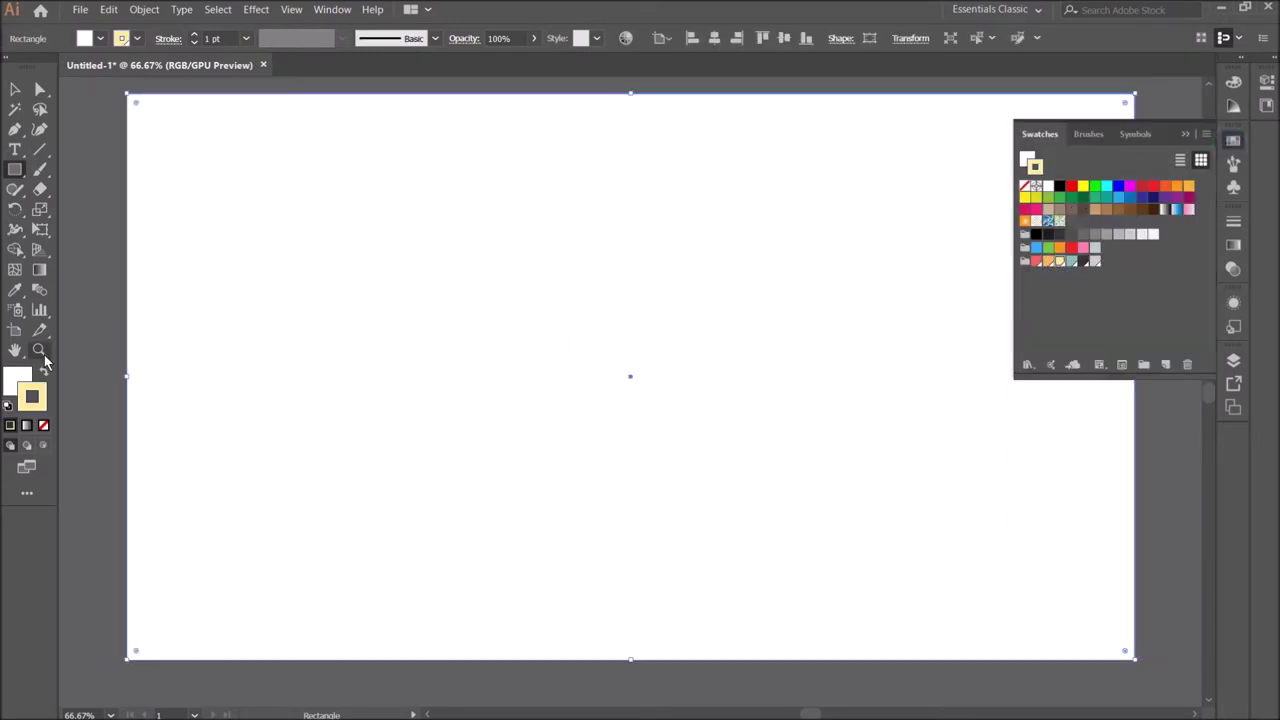
pyautogui.click(43, 372)
pyautogui.click(43, 425)
pyautogui.click(16, 382)
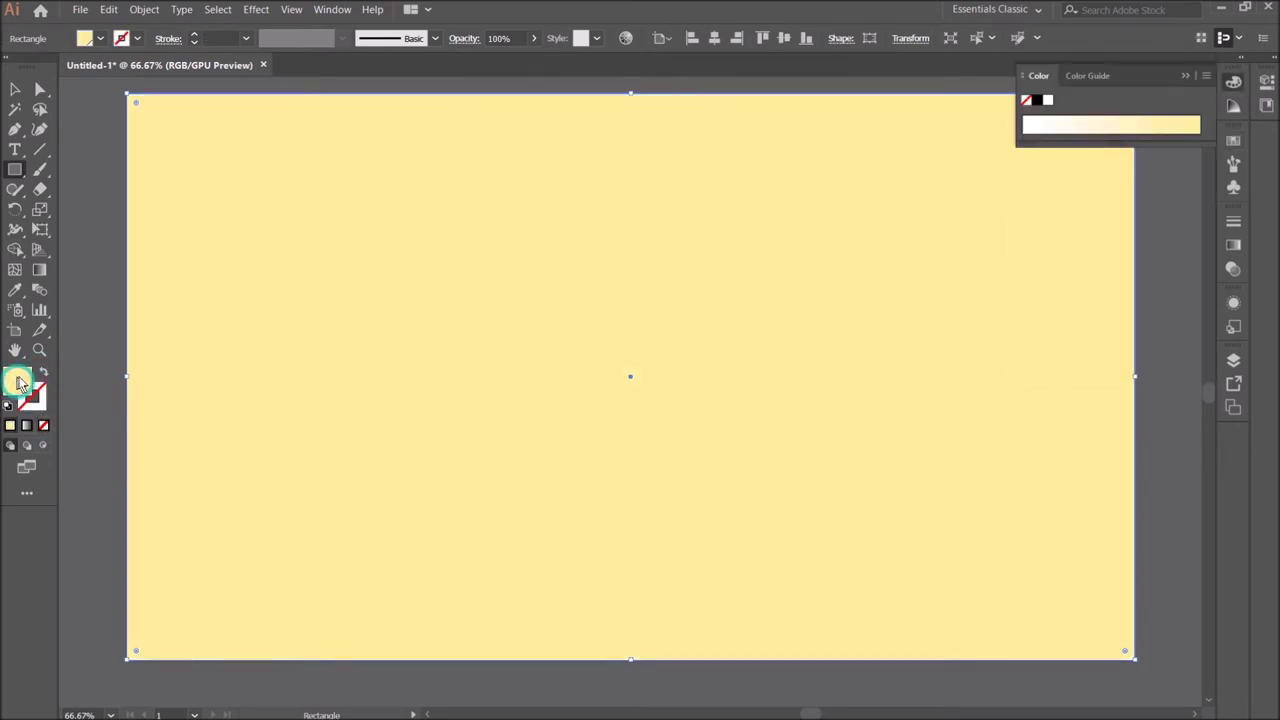
# Step: Lock the background rectangle with Object > Lock > Selection
pyautogui.click(144, 9)
pyautogui.moveTo(158, 96)
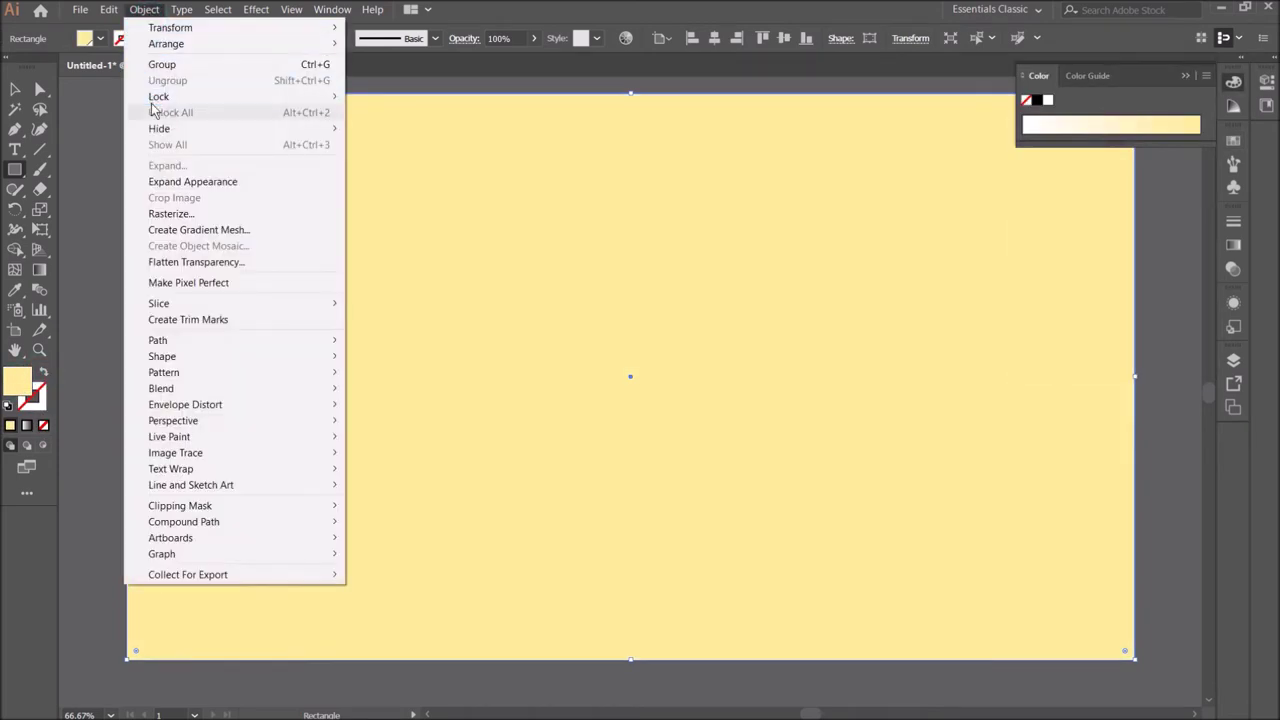
pyautogui.click(468, 98)
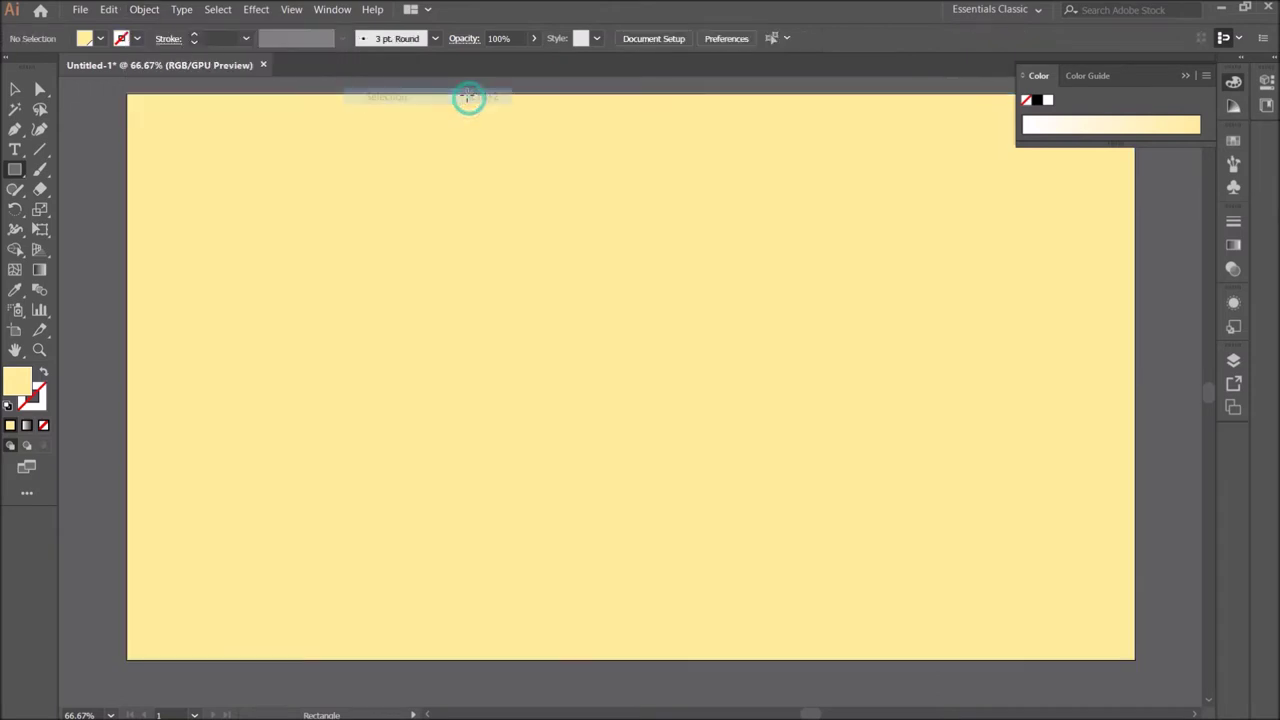
pyautogui.click(15, 89)
# Step: Set fill to None and a heavier dark grey stroke for the Rectangle tool
pyautogui.click(15, 170)
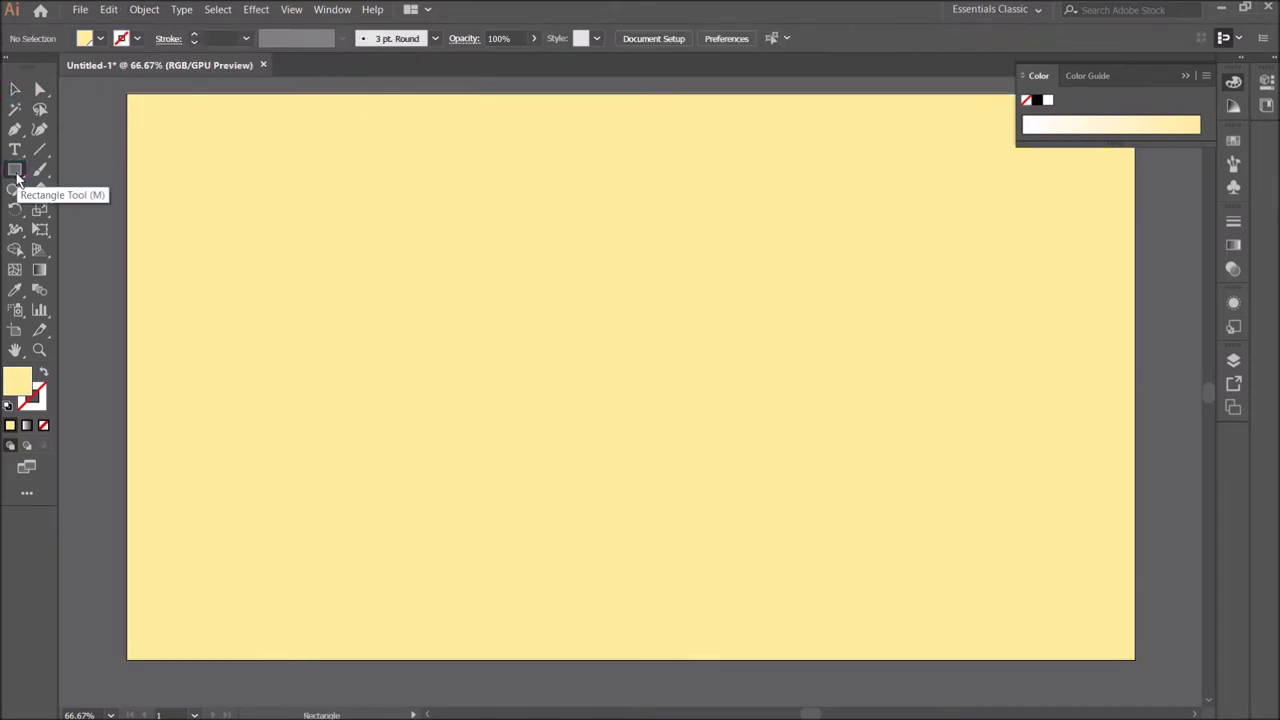
pyautogui.click(194, 34)
pyautogui.click(101, 39)
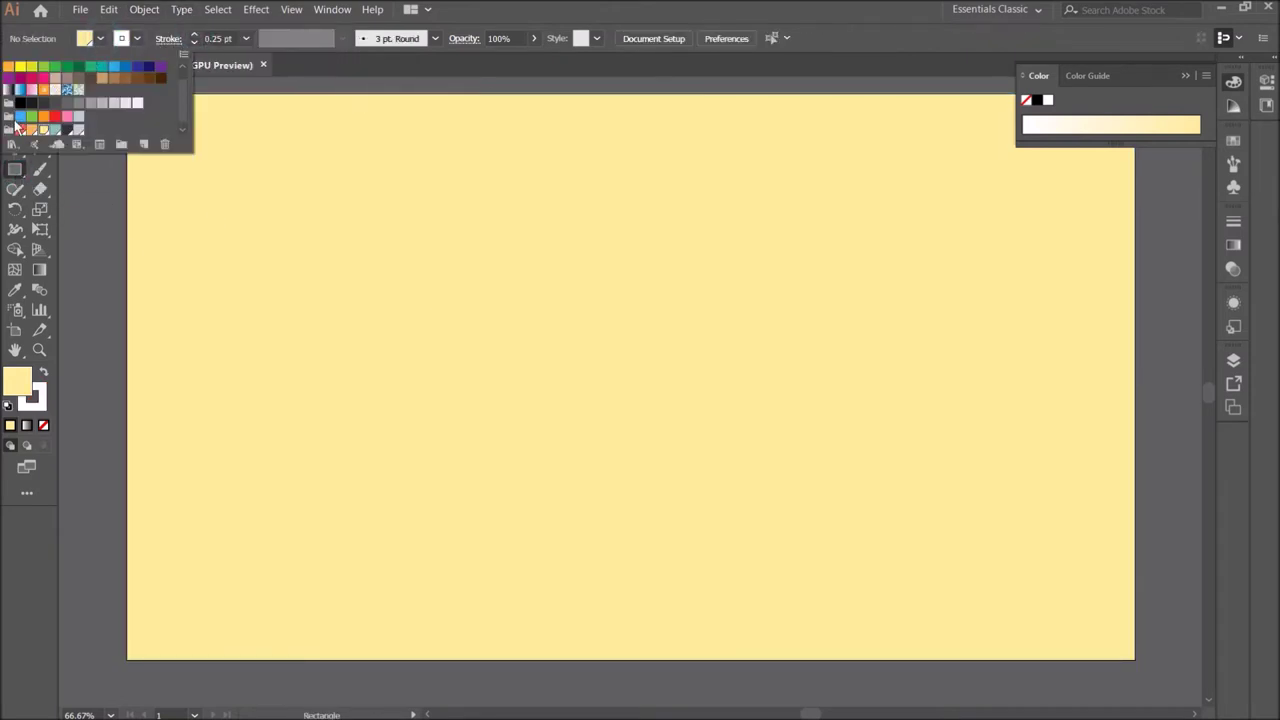
pyautogui.scroll(2, 17, 126)
pyautogui.click(9, 66)
pyautogui.click(137, 38)
pyautogui.click(39, 117)
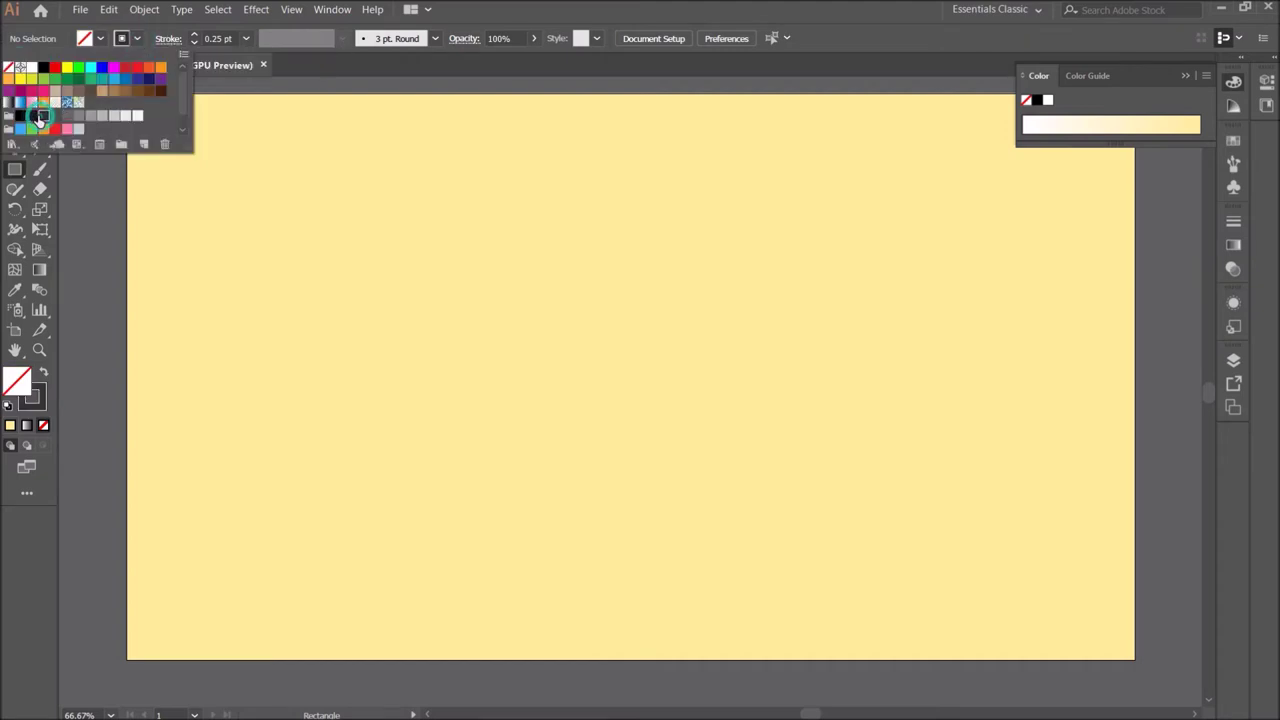
pyautogui.click(195, 36)
pyautogui.click(195, 36)
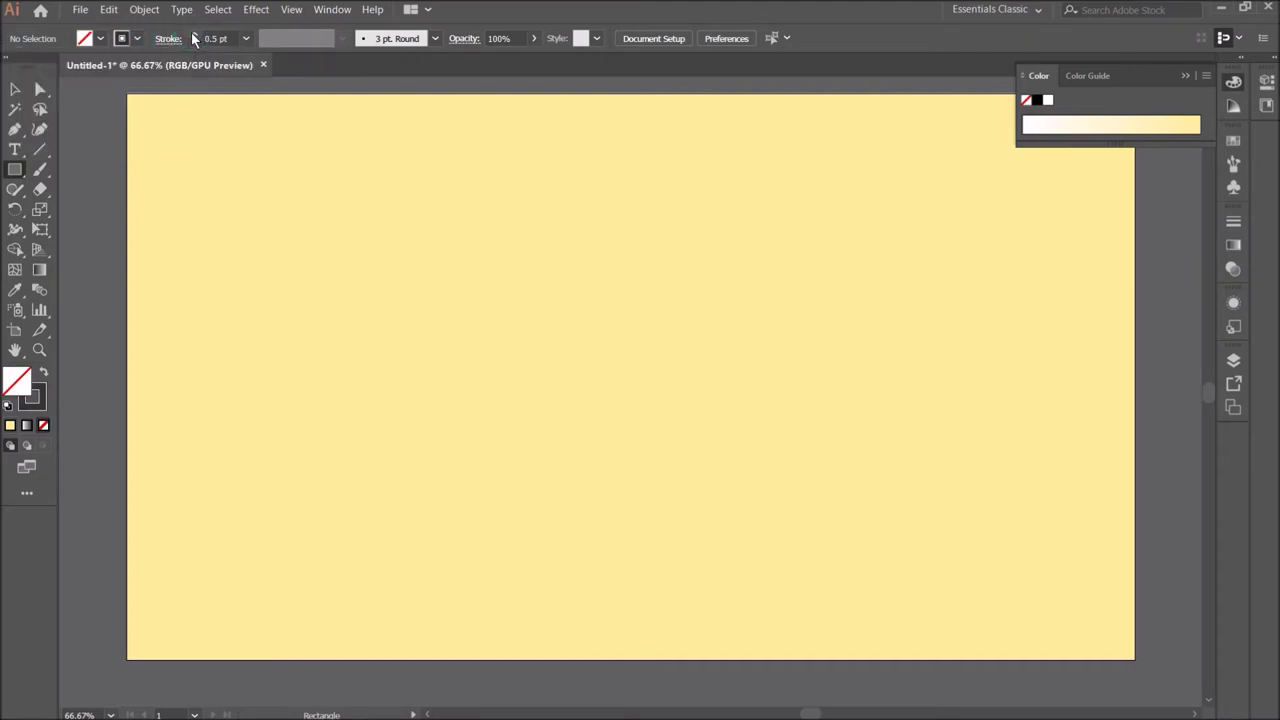
# Step: Draw a rectangle centred on the artboard and slightly round its corners
pyautogui.moveTo(371, 231); pyautogui.dragTo(767, 470)
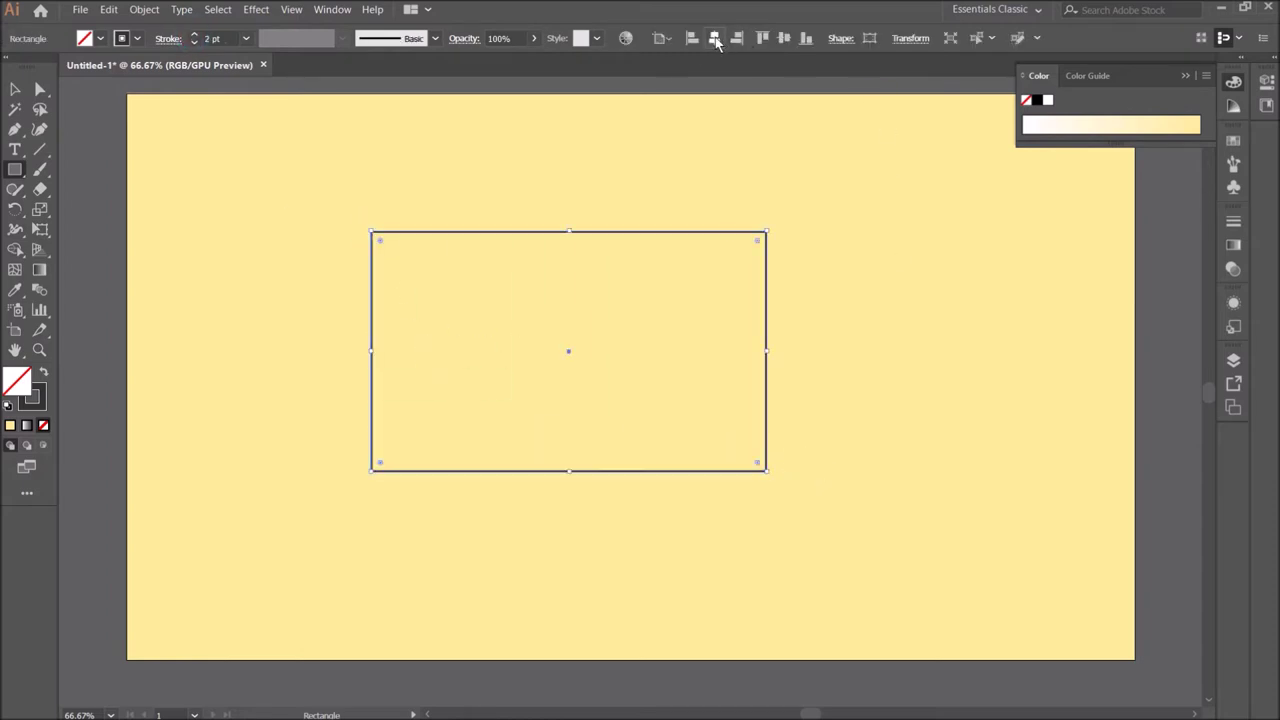
pyautogui.click(716, 40)
pyautogui.click(784, 38)
pyautogui.moveTo(443, 268); pyautogui.dragTo(453, 276)
pyautogui.click(16, 91)
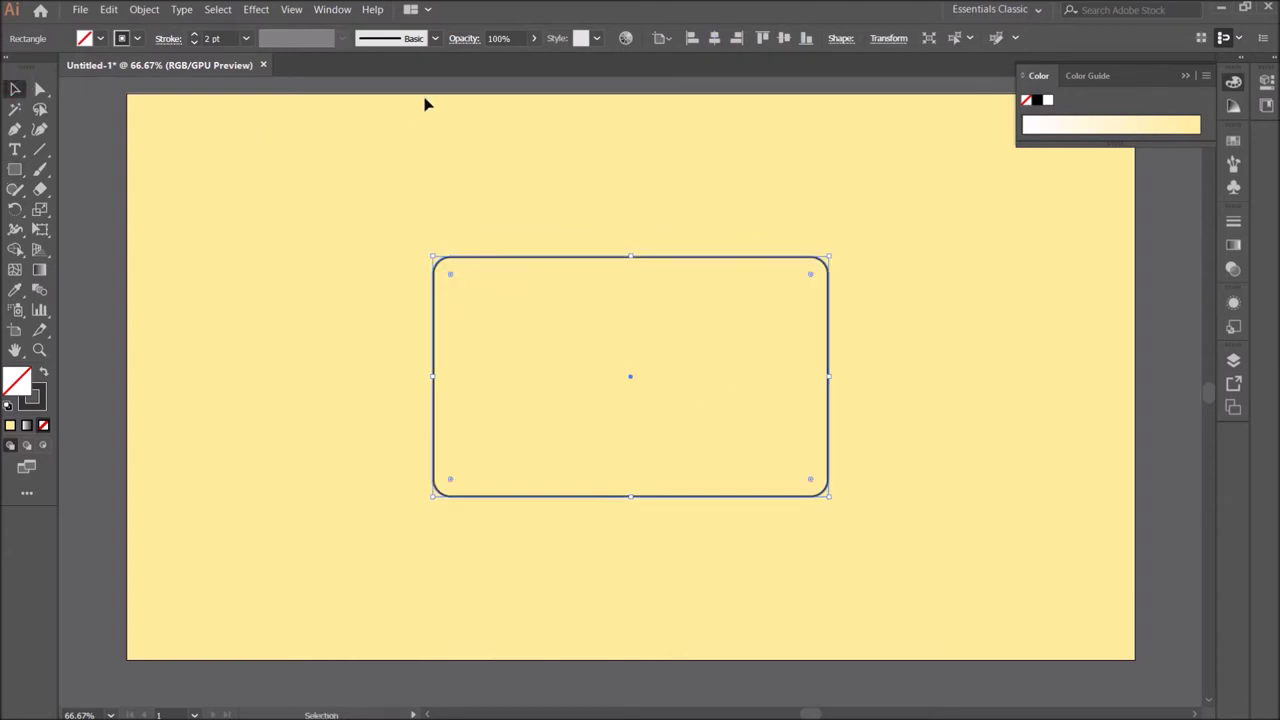
pyautogui.click(423, 103)
pyautogui.click(15, 169)
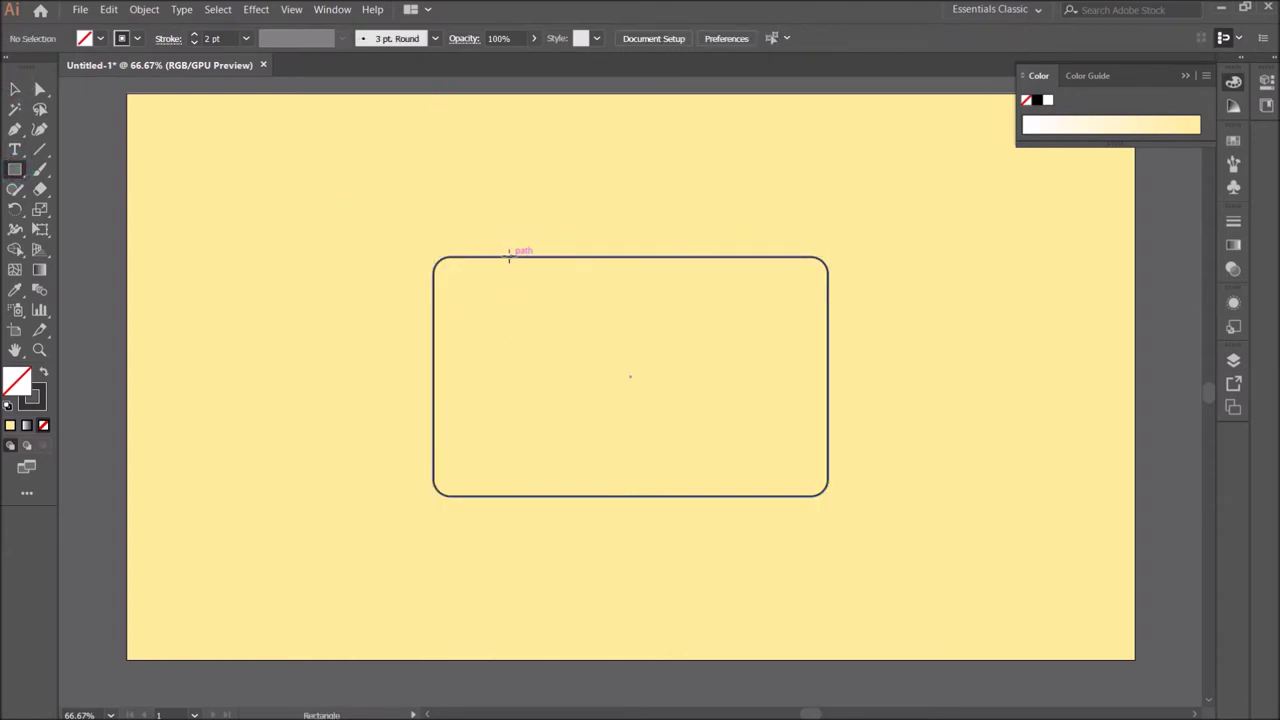
# Step: Draw a small top-edge rectangle and a larger inner rectangle, both centred horizontally
pyautogui.moveTo(503, 257); pyautogui.dragTo(768, 310)
pyautogui.moveTo(451, 323); pyautogui.dragTo(813, 477)
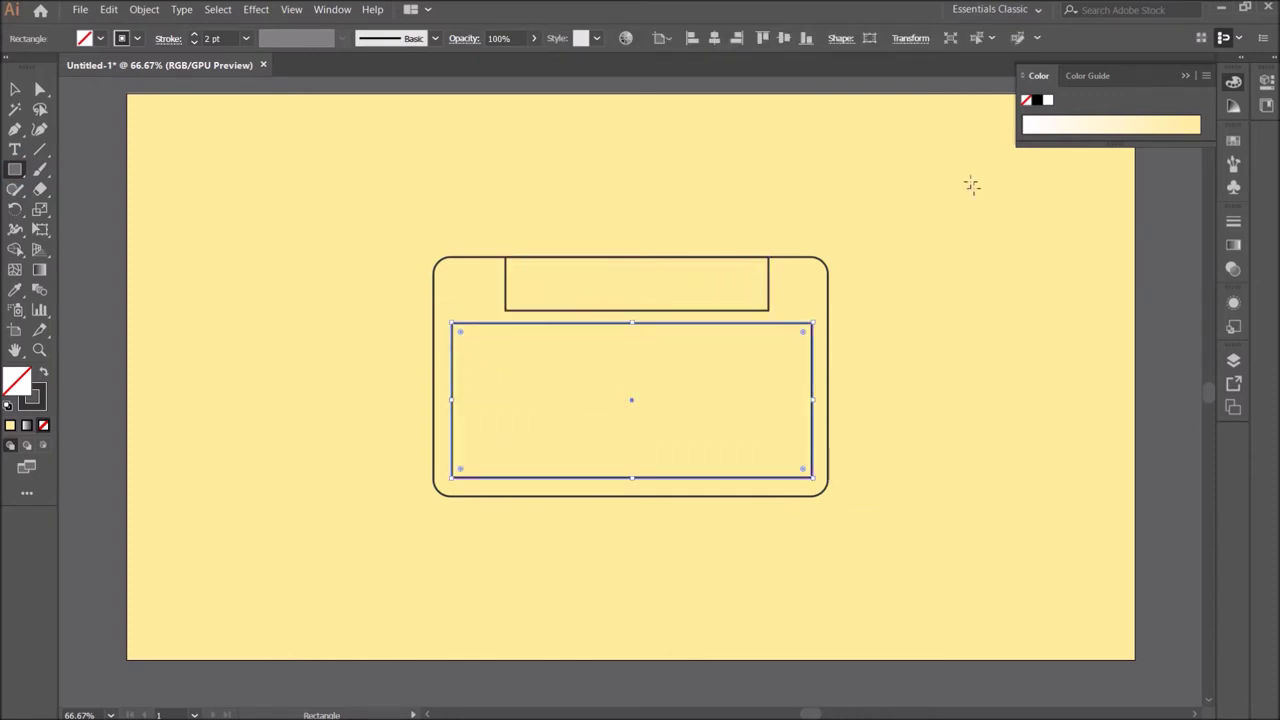
pyautogui.click(714, 38)
pyautogui.click(22, 89)
pyautogui.click(505, 296)
pyautogui.click(714, 38)
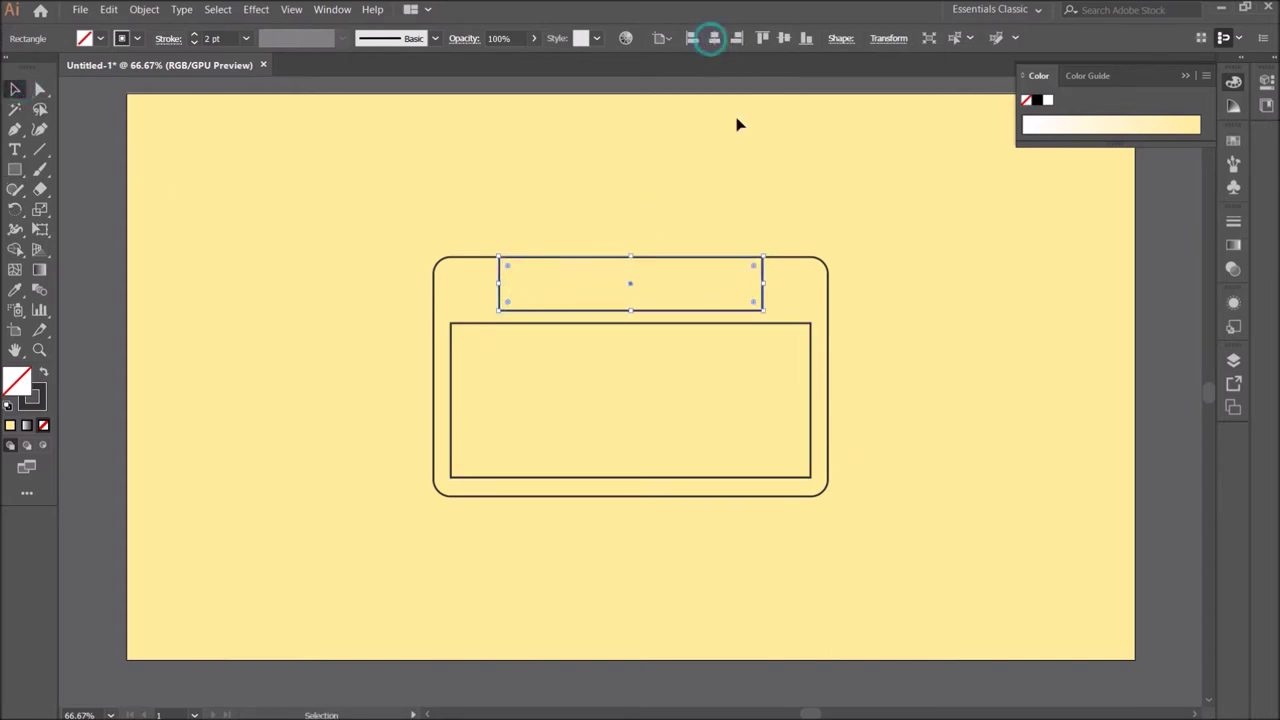
pyautogui.click(743, 338)
# Step: Round the bottom two corners of the larger inner rectangle
pyautogui.click(741, 325)
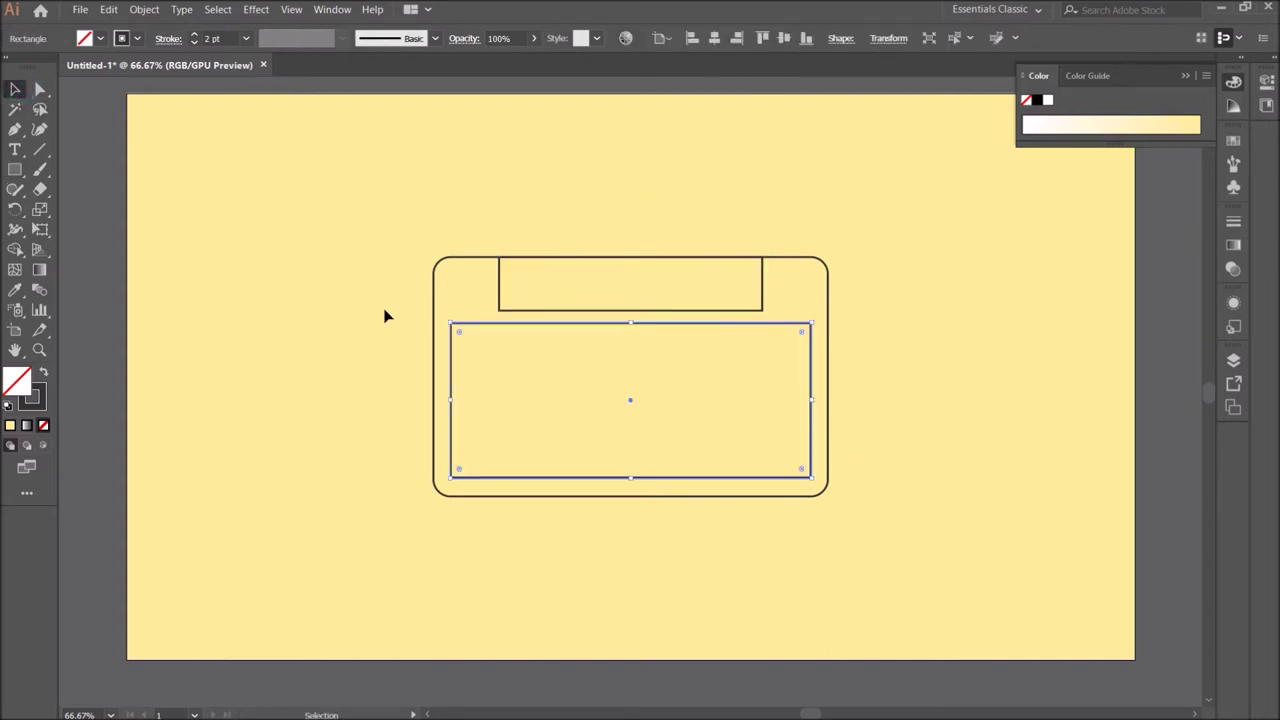
pyautogui.click(40, 89)
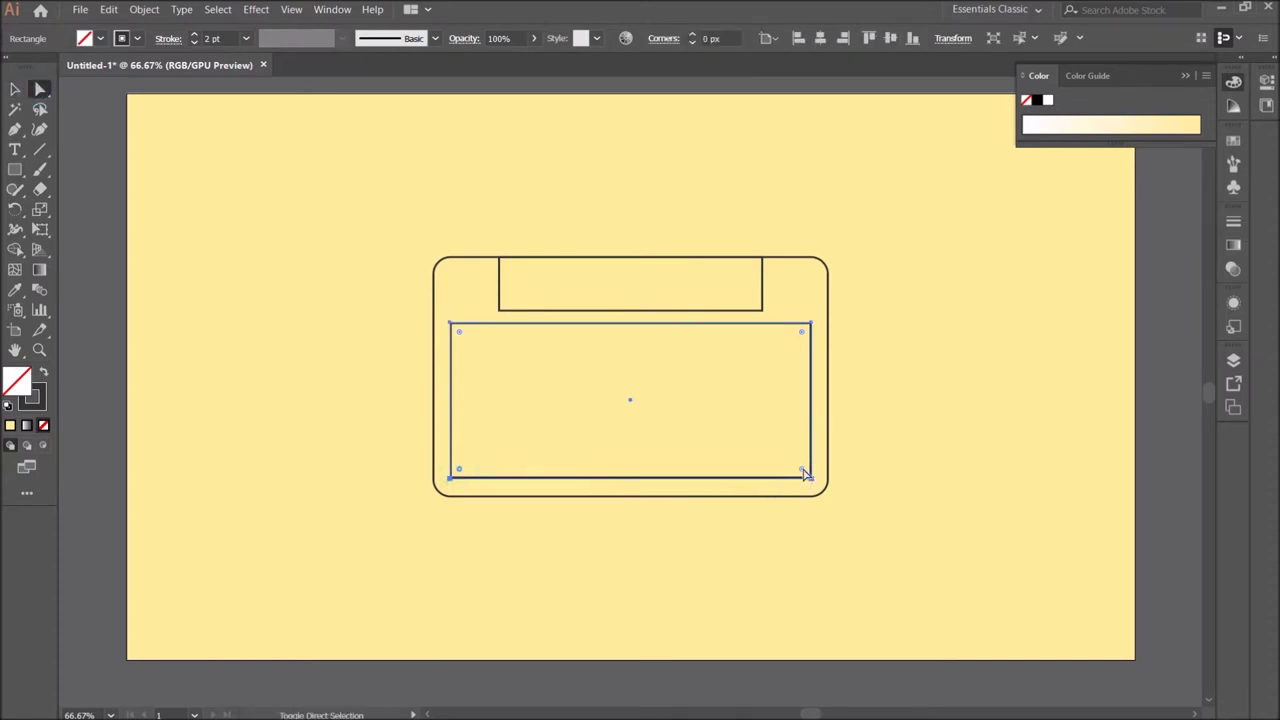
pyautogui.moveTo(803, 469); pyautogui.dragTo(788, 456)
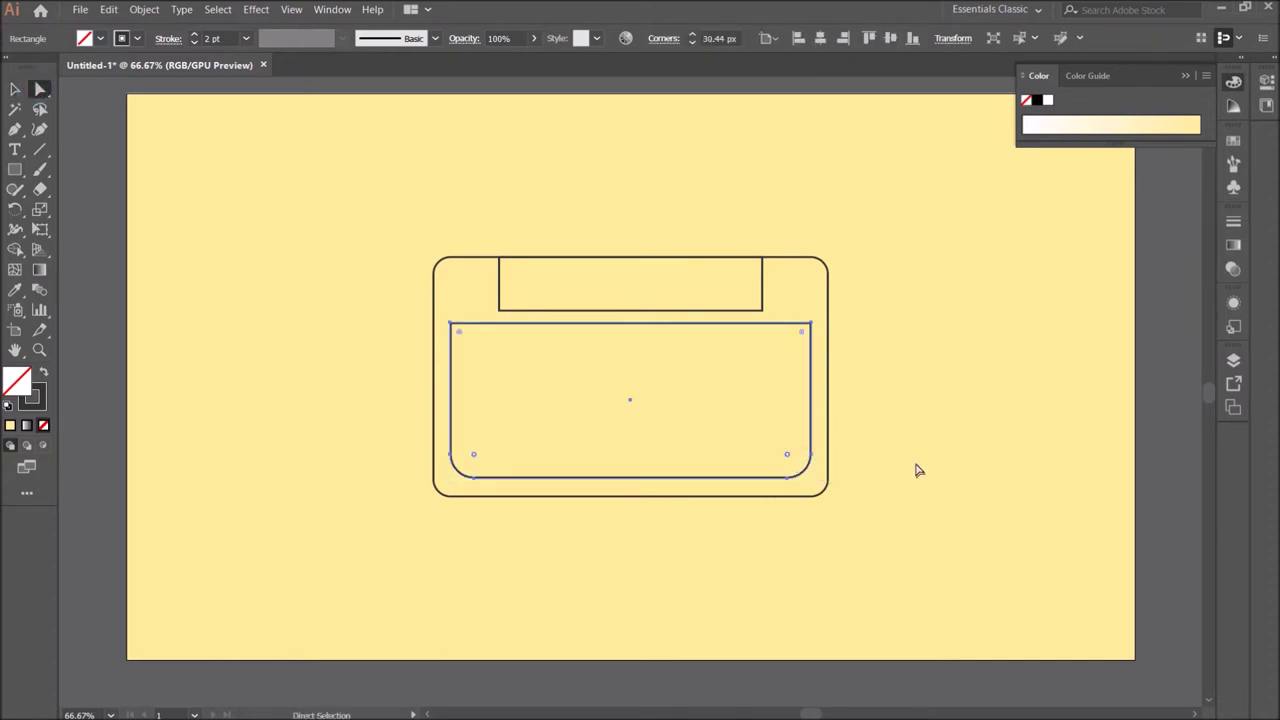
pyautogui.click(16, 92)
pyautogui.click(350, 190)
pyautogui.click(547, 311)
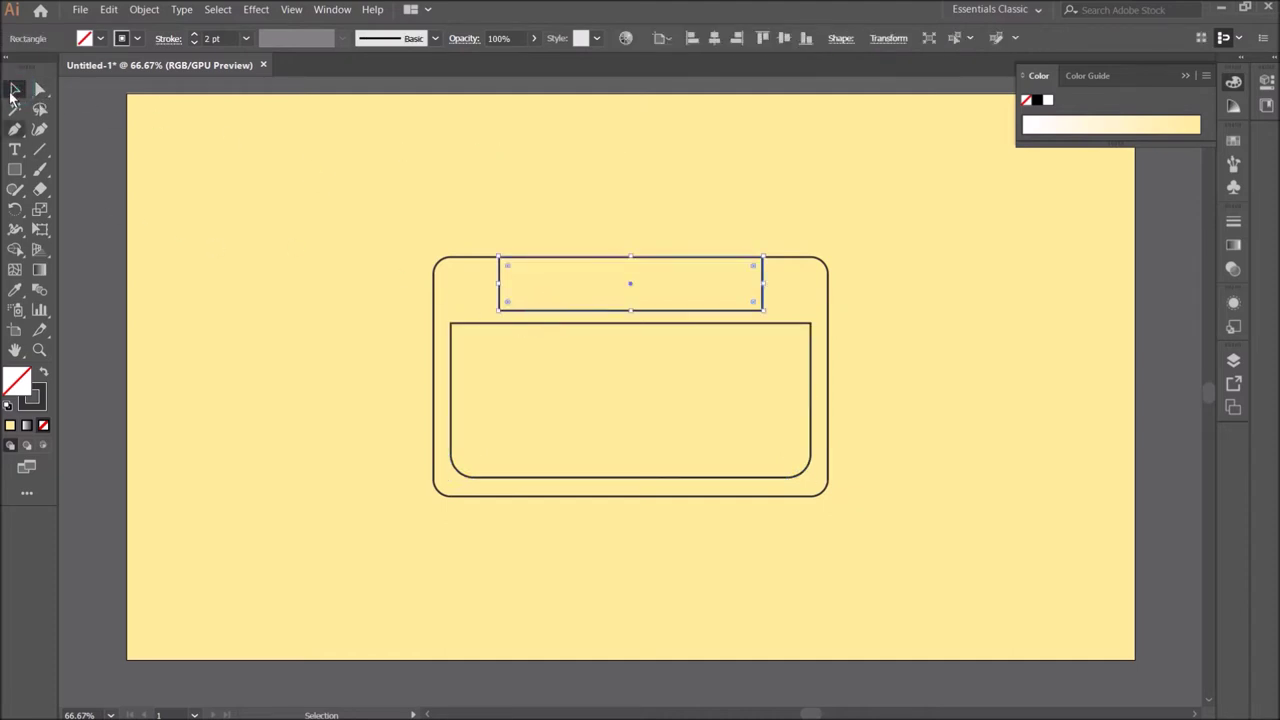
# Step: Scale the top strip's two bottom anchors inward, then view at 100%
pyautogui.click(41, 90)
pyautogui.click(499, 310)
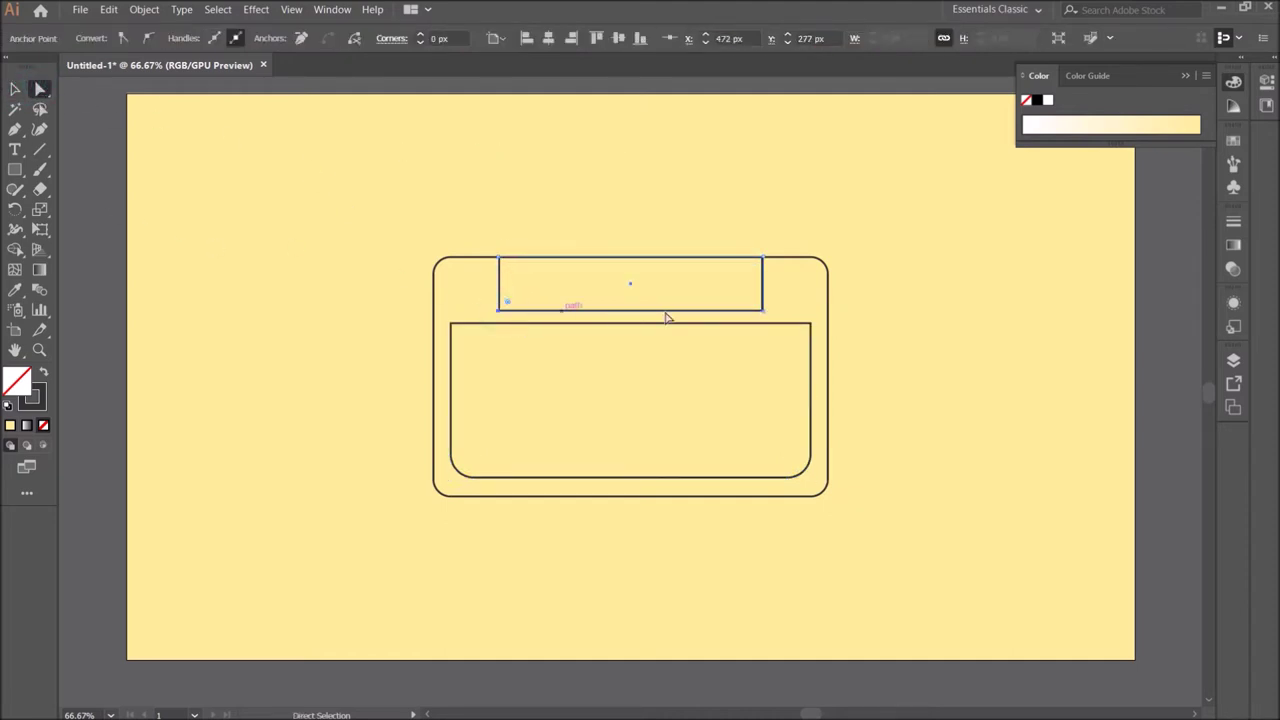
pyautogui.keyDown('shift'); pyautogui.click(763, 310); pyautogui.keyUp('shift')
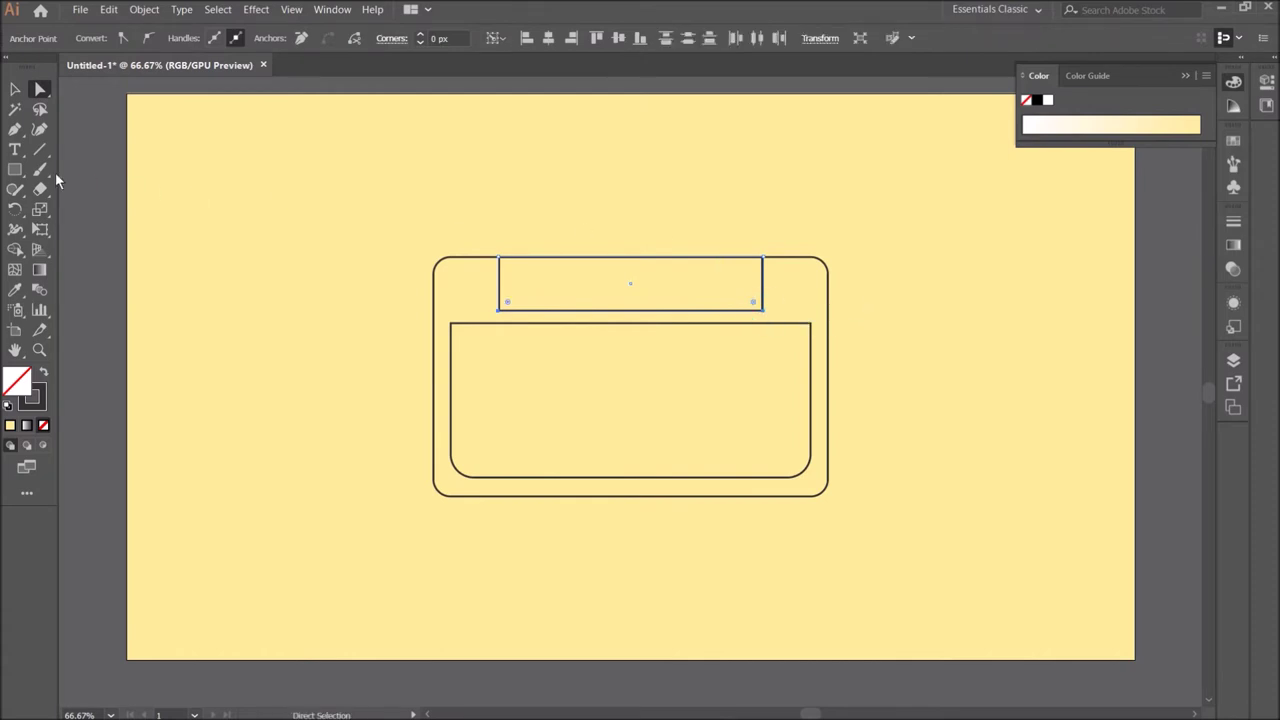
pyautogui.click(40, 209)
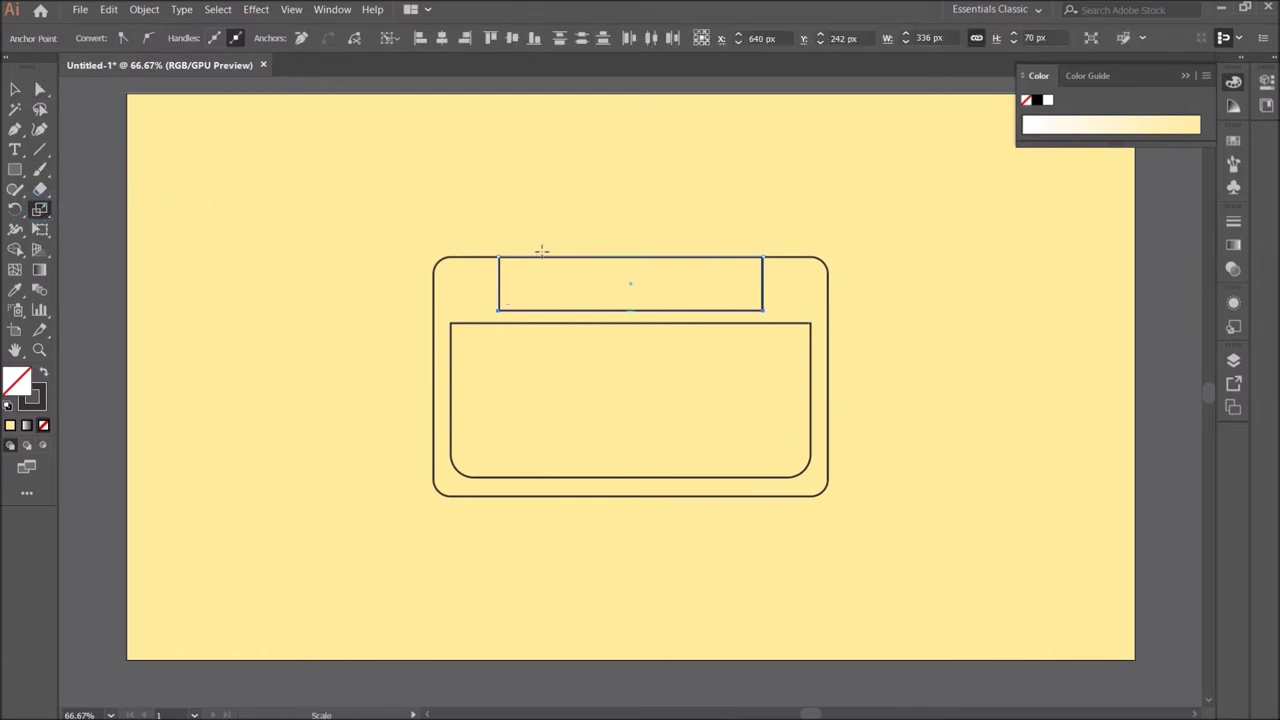
pyautogui.moveTo(563, 308); pyautogui.dragTo(570, 313)
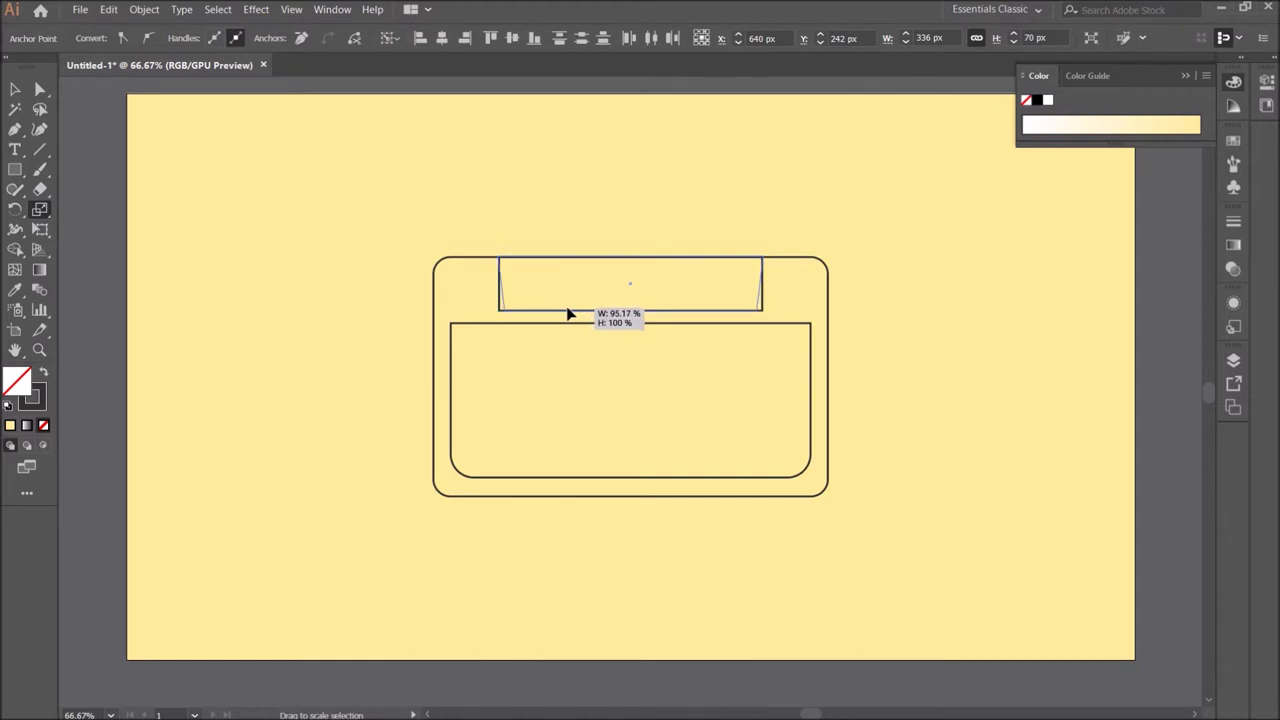
pyautogui.moveTo(570, 313); pyautogui.dragTo(567, 304)
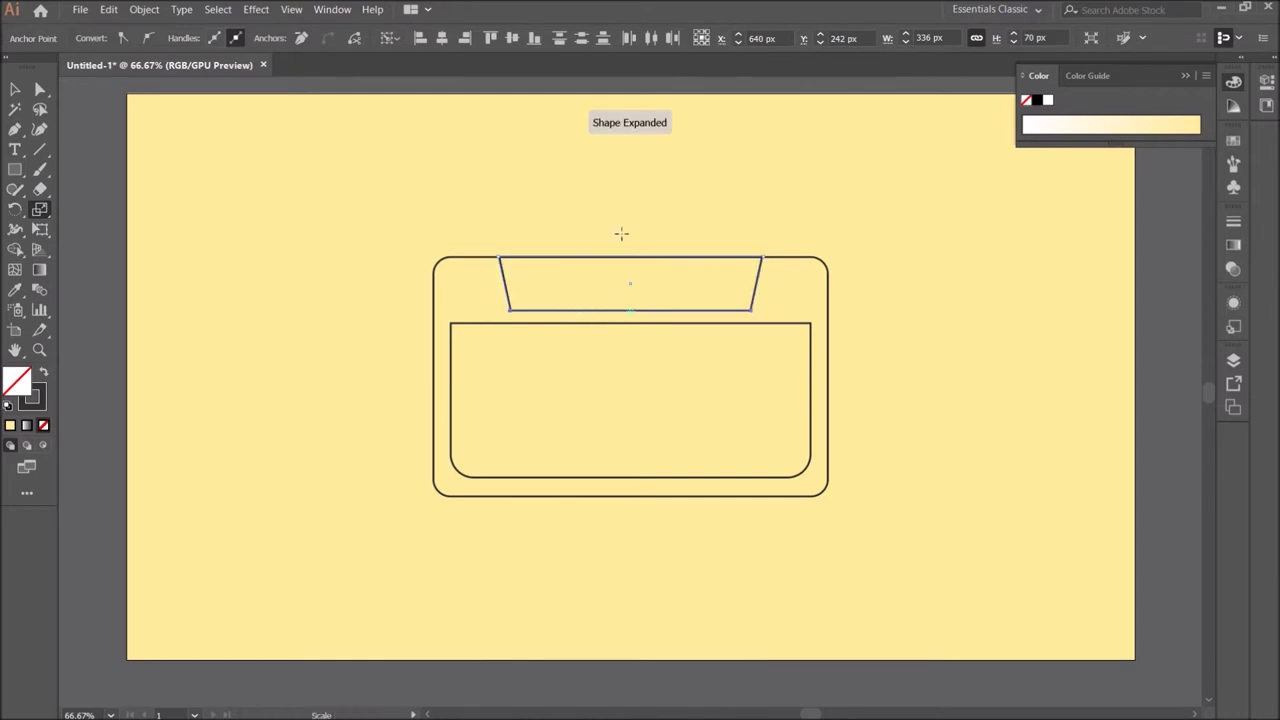
pyautogui.hotkey('ctrl', '1')
pyautogui.scroll(-3, 666, 277)
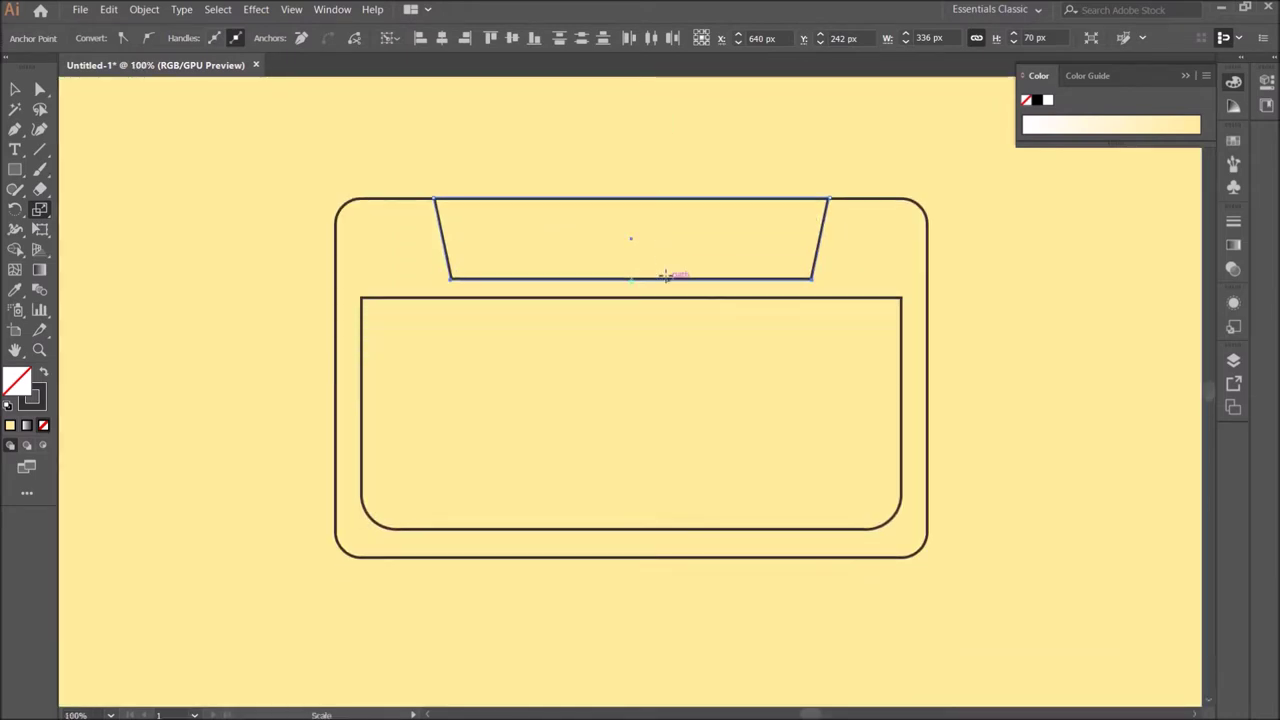
# Step: Fill the trapezoid and body solid dark grey and the inner panel teal
pyautogui.click(44, 378)
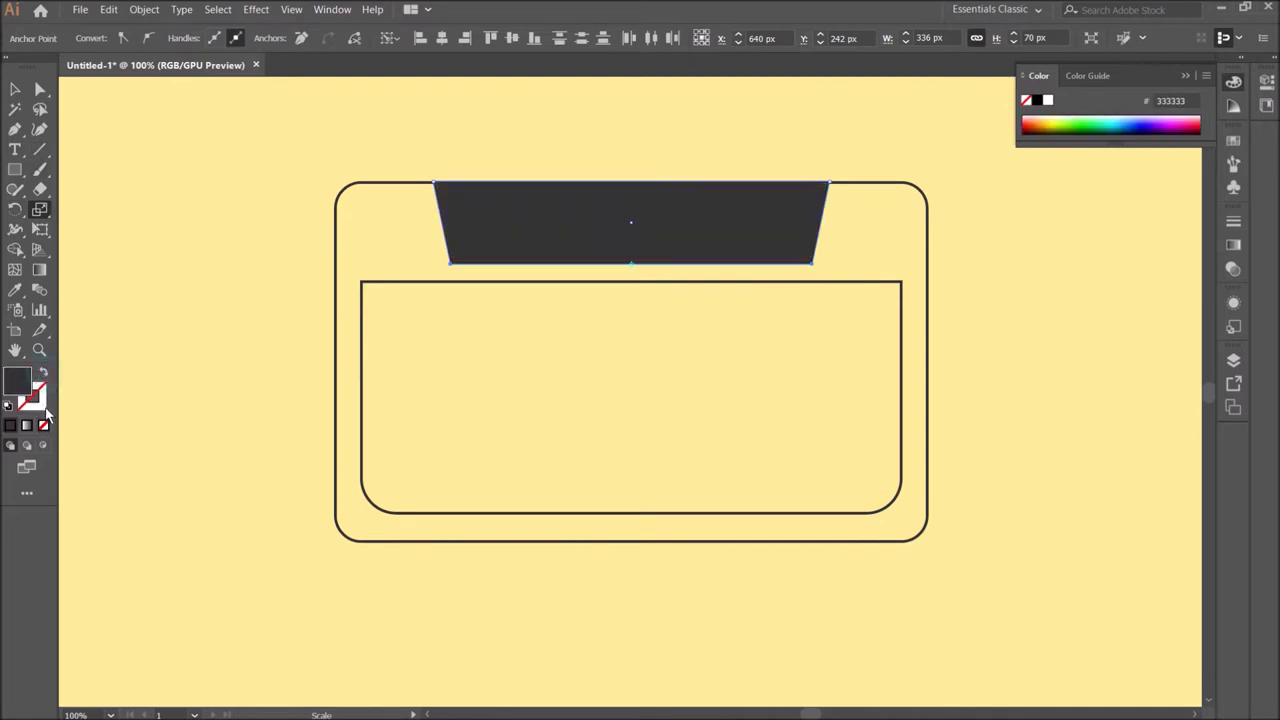
pyautogui.click(1234, 143)
pyautogui.click(1071, 235)
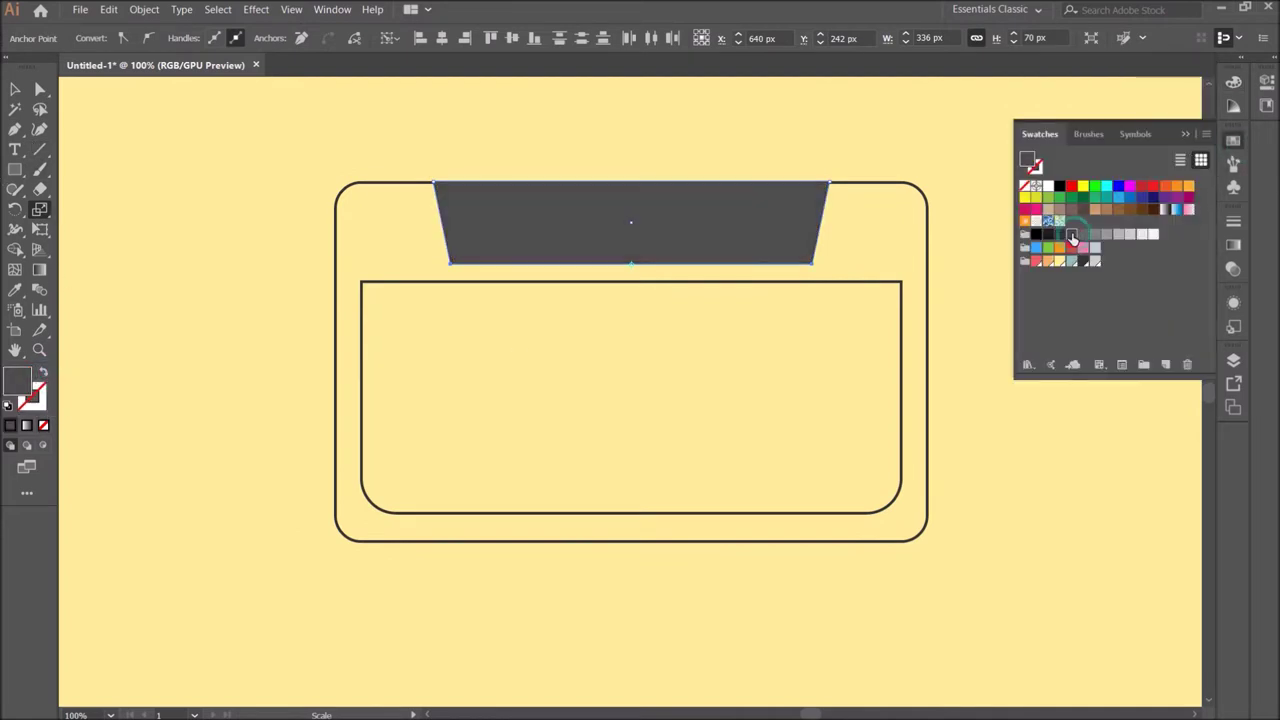
pyautogui.click(15, 90)
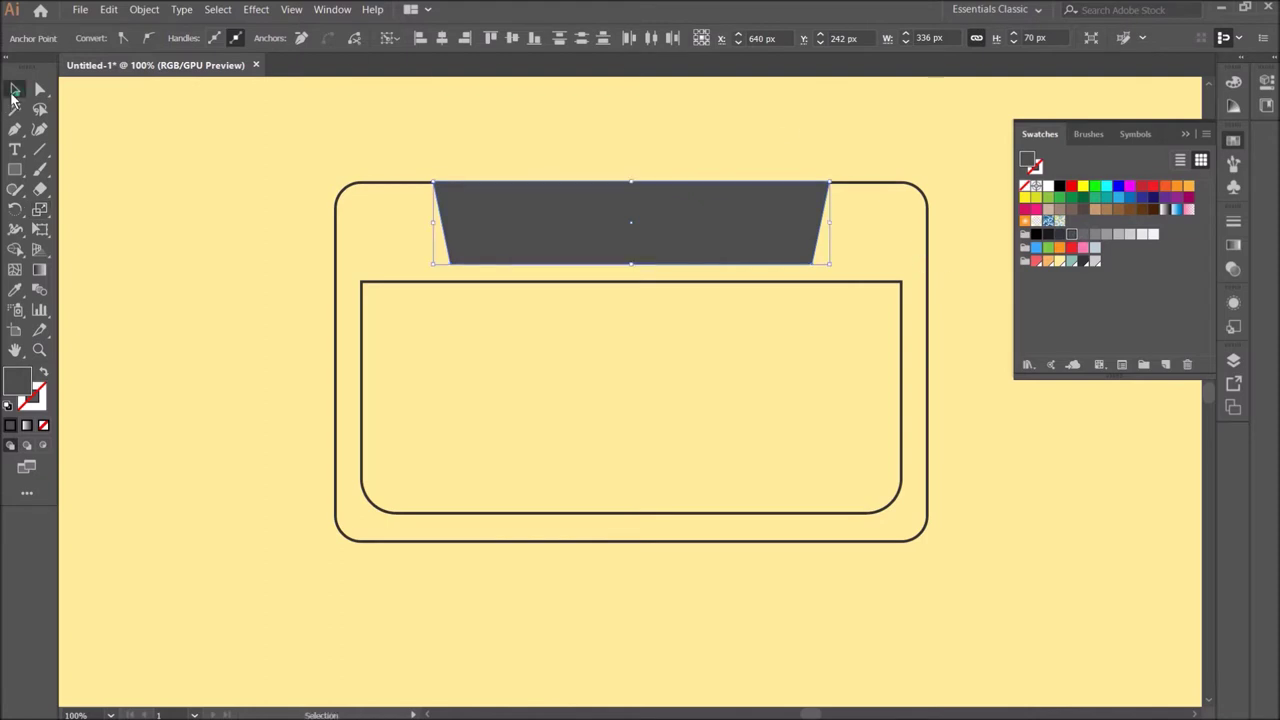
pyautogui.click(343, 188)
pyautogui.click(42, 374)
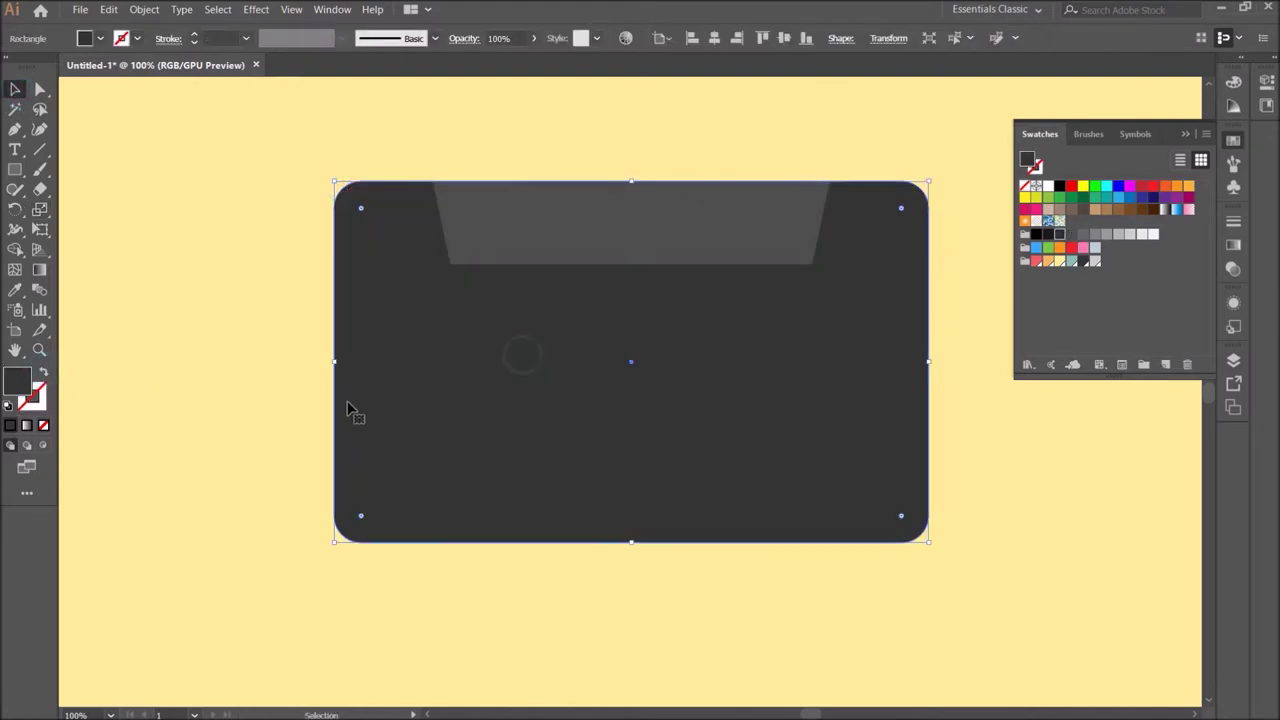
pyautogui.click(360, 414)
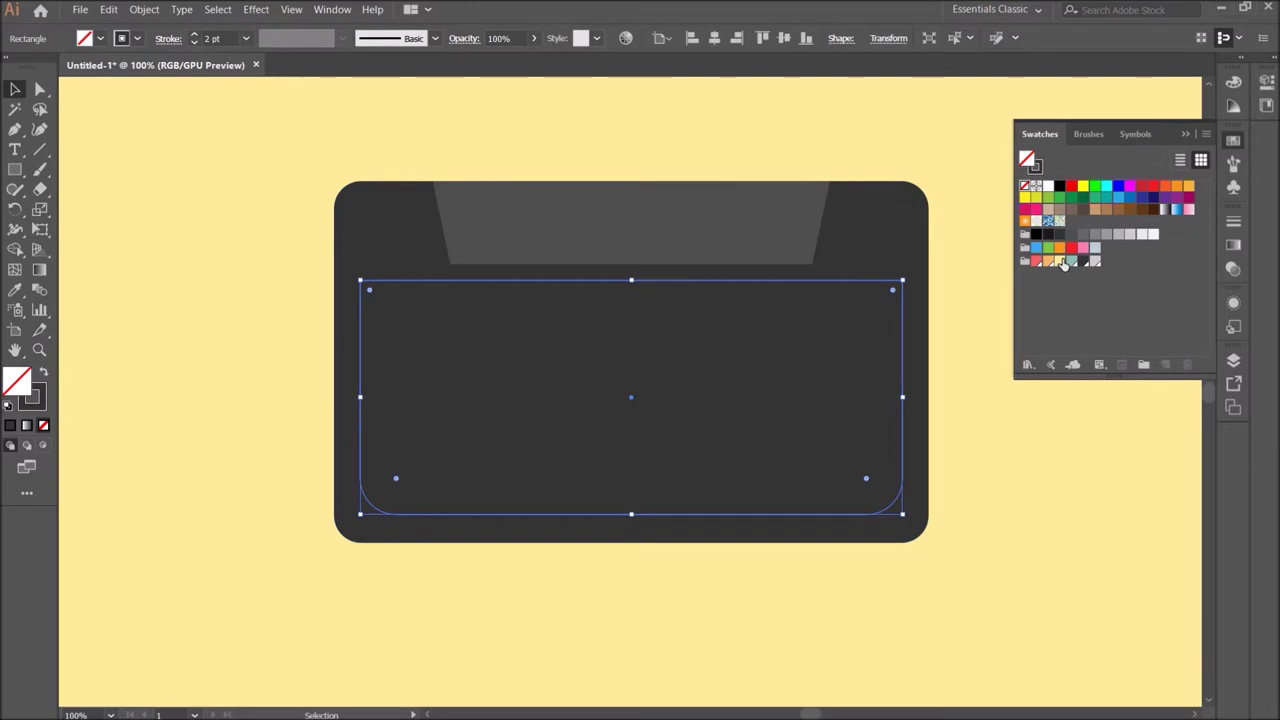
pyautogui.click(1068, 262)
pyautogui.click(1026, 458)
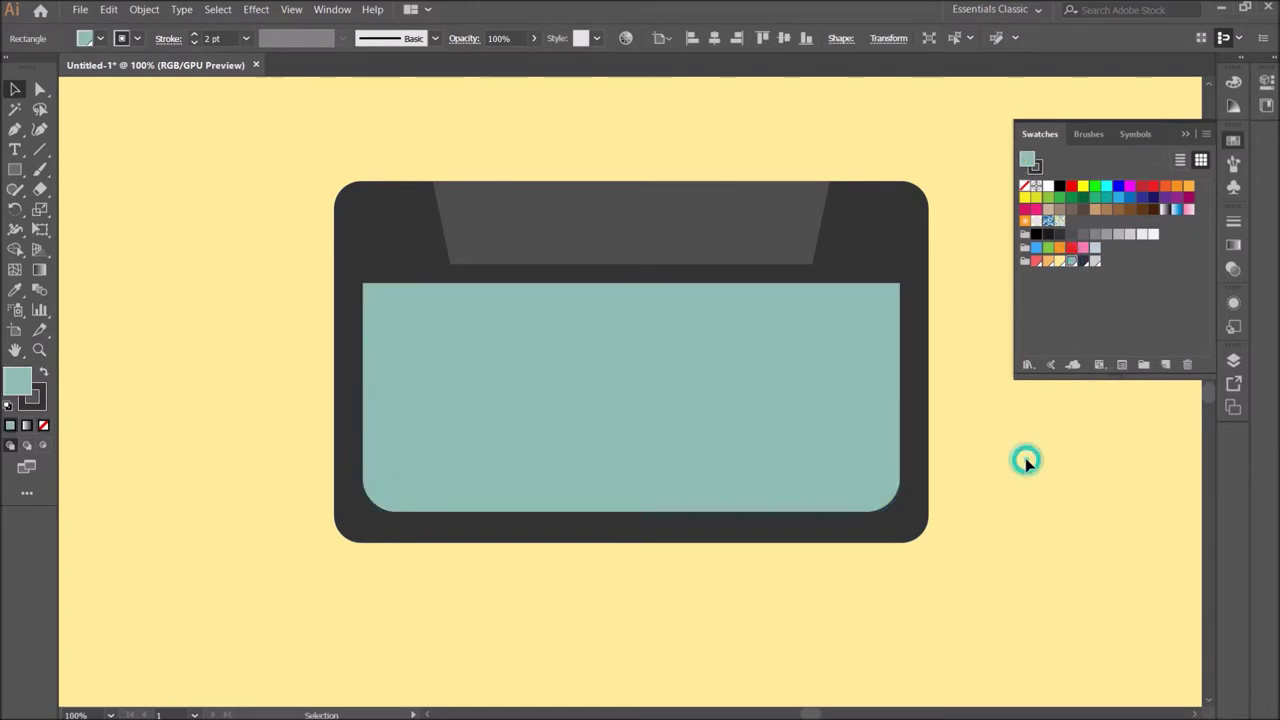
# Step: Paste a black copy of the trapezoid behind it, nudged down and right
pyautogui.click(541, 216)
pyautogui.click(108, 9)
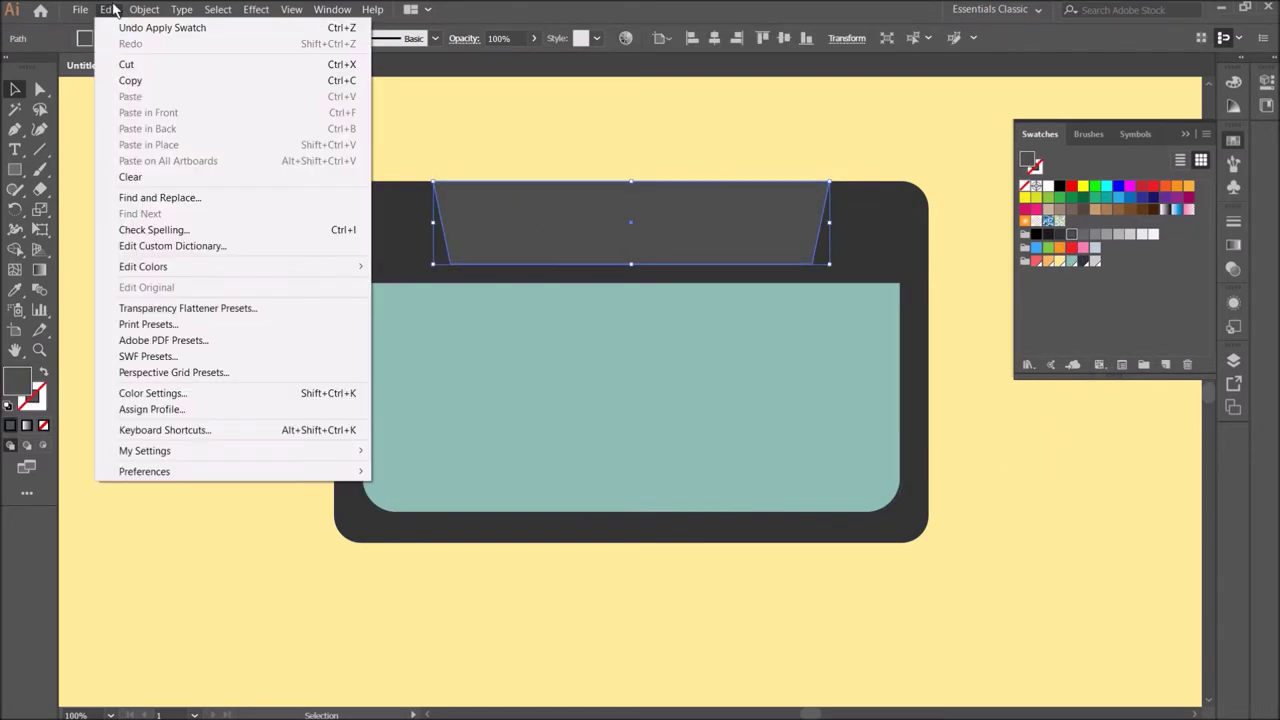
pyautogui.click(120, 80)
pyautogui.click(108, 12)
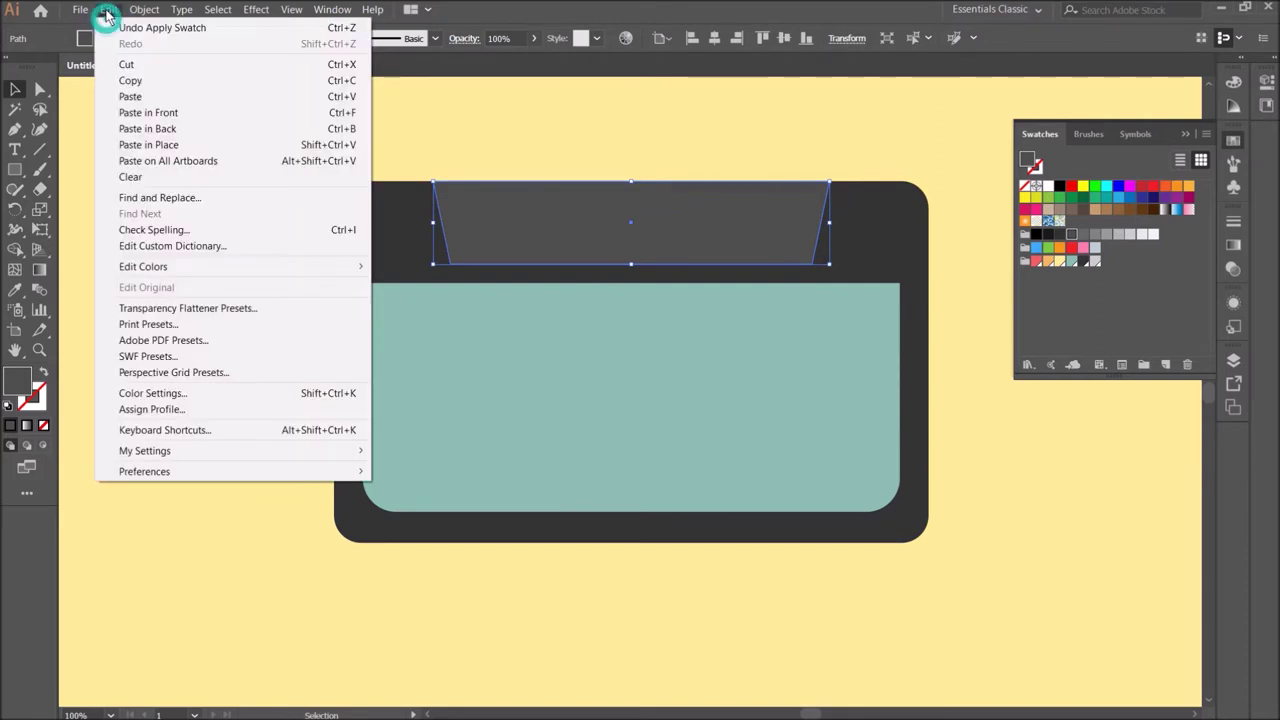
pyautogui.click(252, 131)
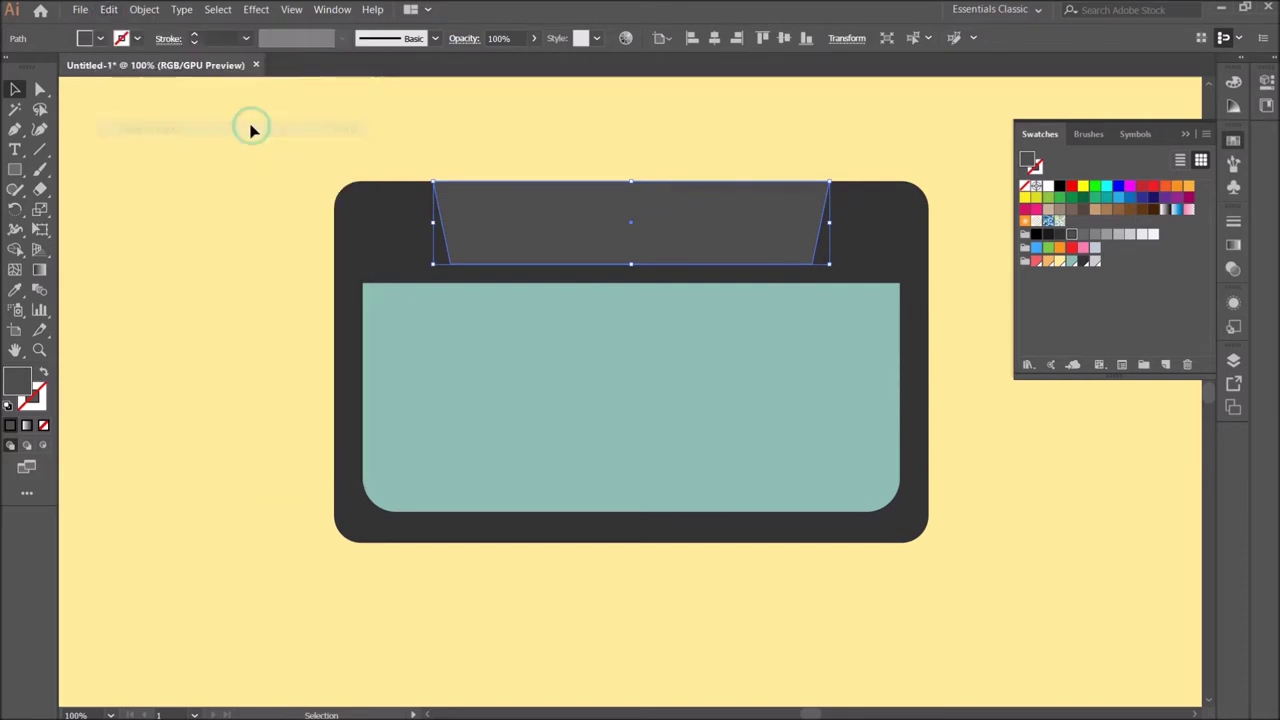
pyautogui.click(1048, 235)
pyautogui.press('Down')
pyautogui.press('Down')
pyautogui.press('Right')
pyautogui.press('Right')
pyautogui.press('Right')
pyautogui.click(836, 167)
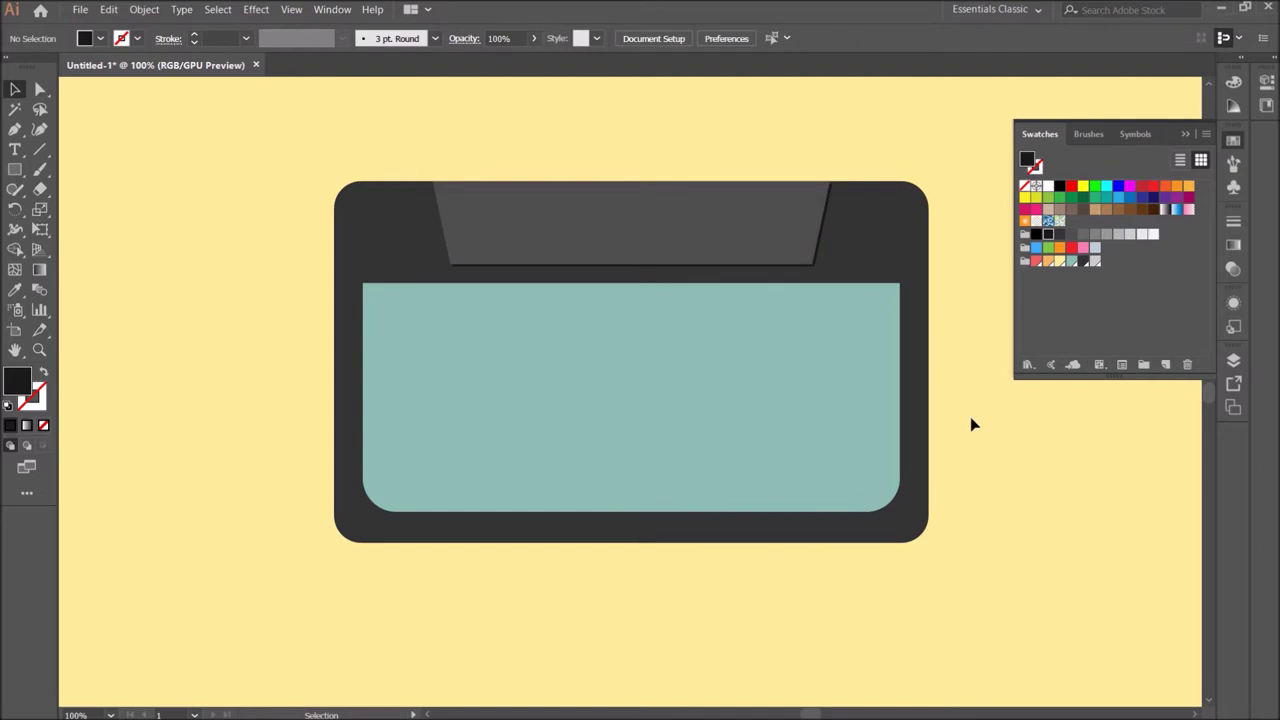
pyautogui.click(824, 384)
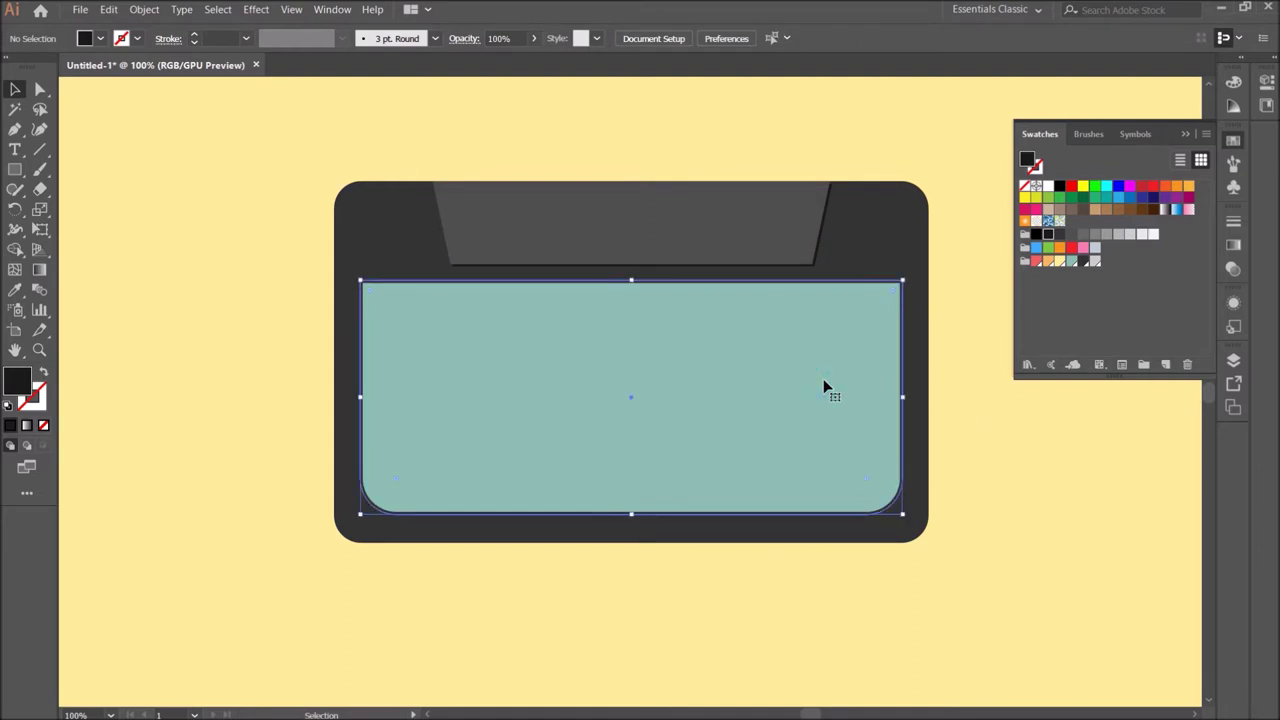
# Step: Set the teal panel's stroke to None
pyautogui.click(33, 404)
pyautogui.click(43, 425)
pyautogui.click(263, 350)
pyautogui.click(513, 348)
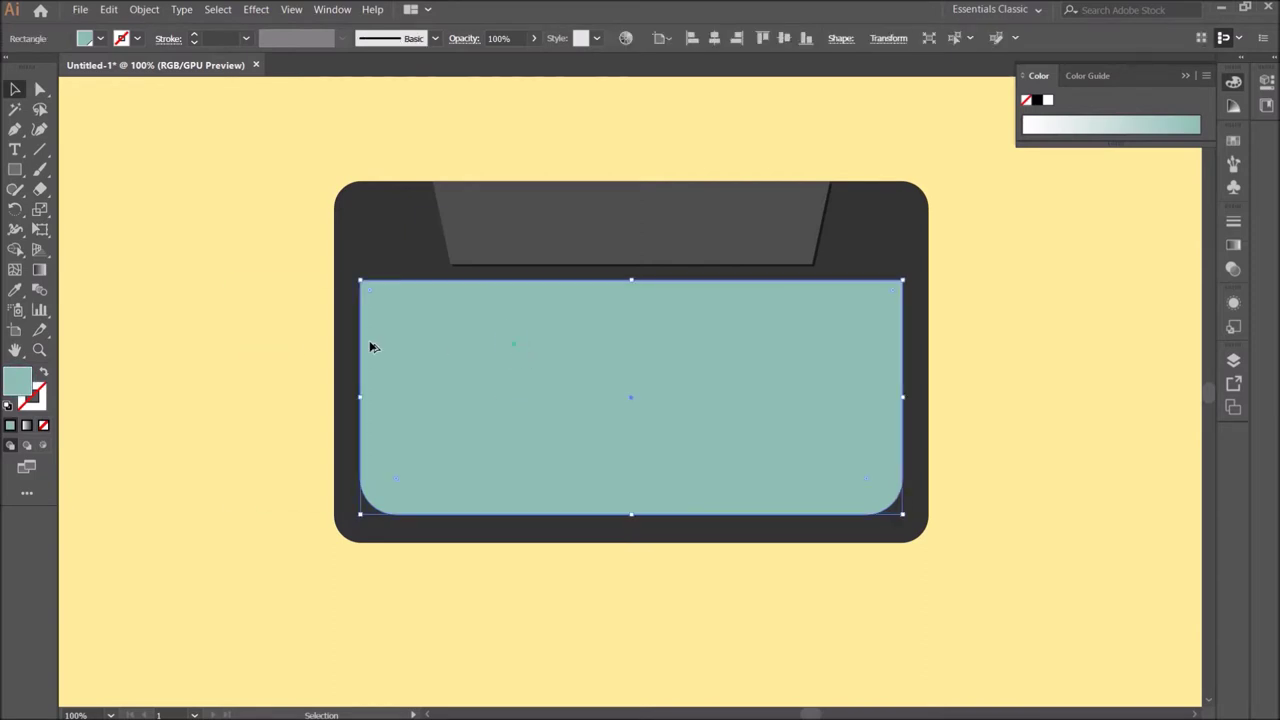
# Step: Alt-drag a teal copy to the left, paste a front copy over it, and select both
pyautogui.moveTo(416, 347); pyautogui.dragTo(376, 358)
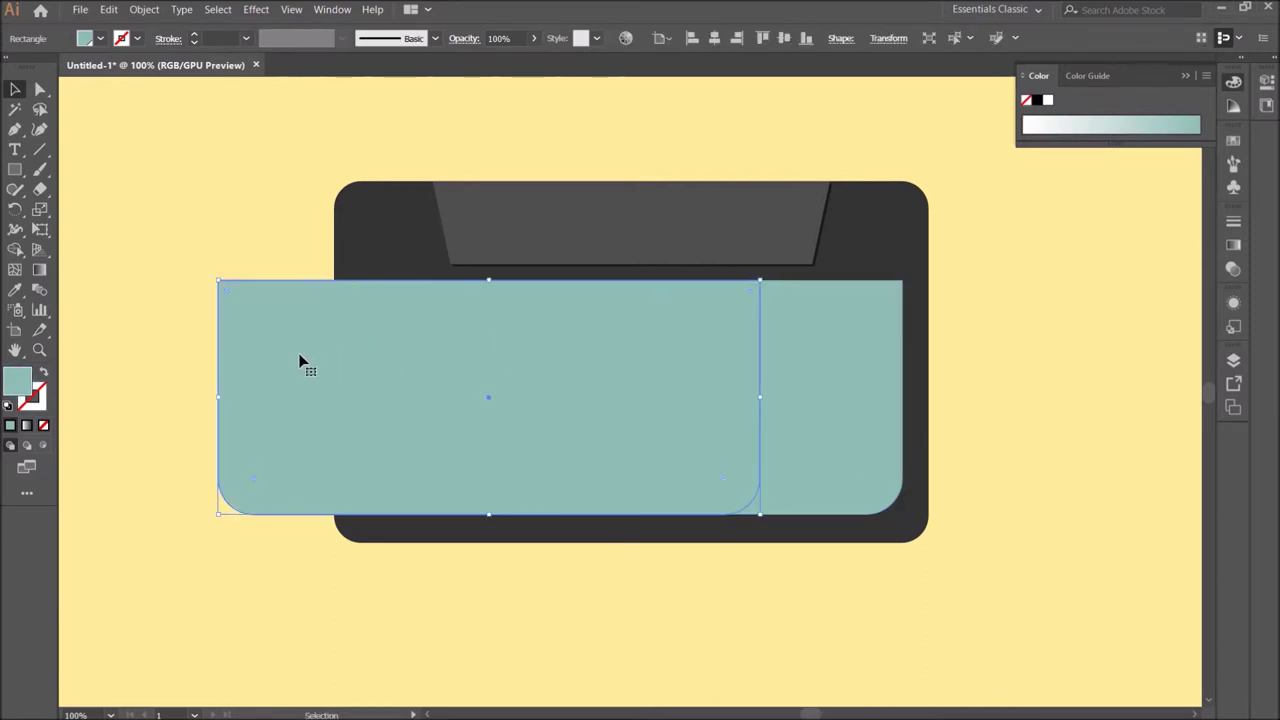
pyautogui.click(108, 10)
pyautogui.click(131, 82)
pyautogui.click(108, 10)
pyautogui.click(155, 113)
pyautogui.press('Right')
pyautogui.press('Right')
pyautogui.press('Right')
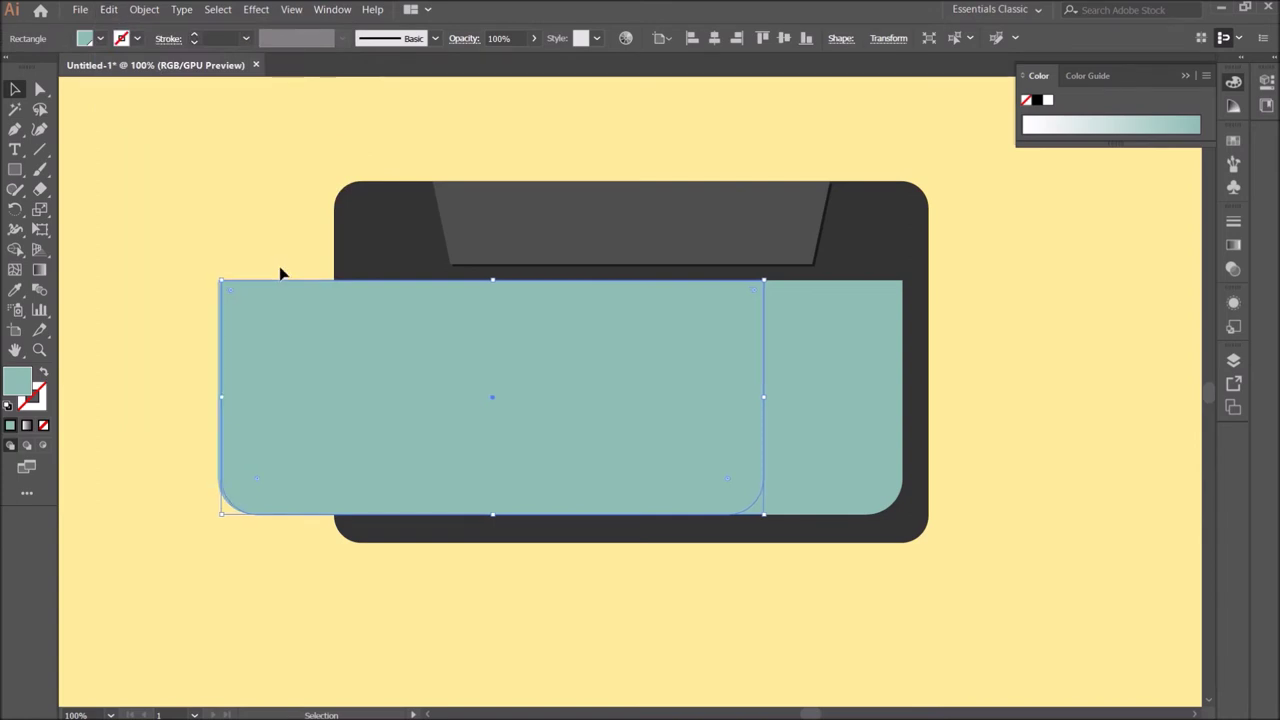
pyautogui.press('Left')
pyautogui.press('Left')
pyautogui.moveTo(188, 262); pyautogui.dragTo(222, 328)
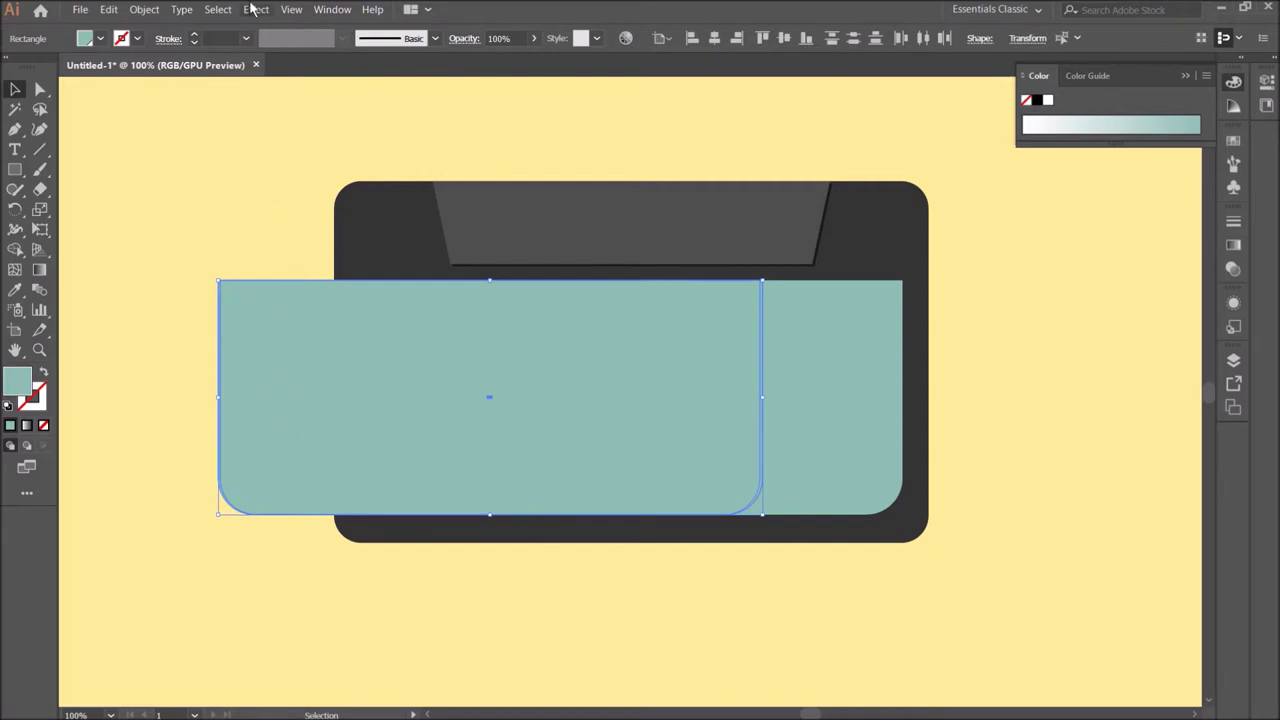
pyautogui.click(330, 9)
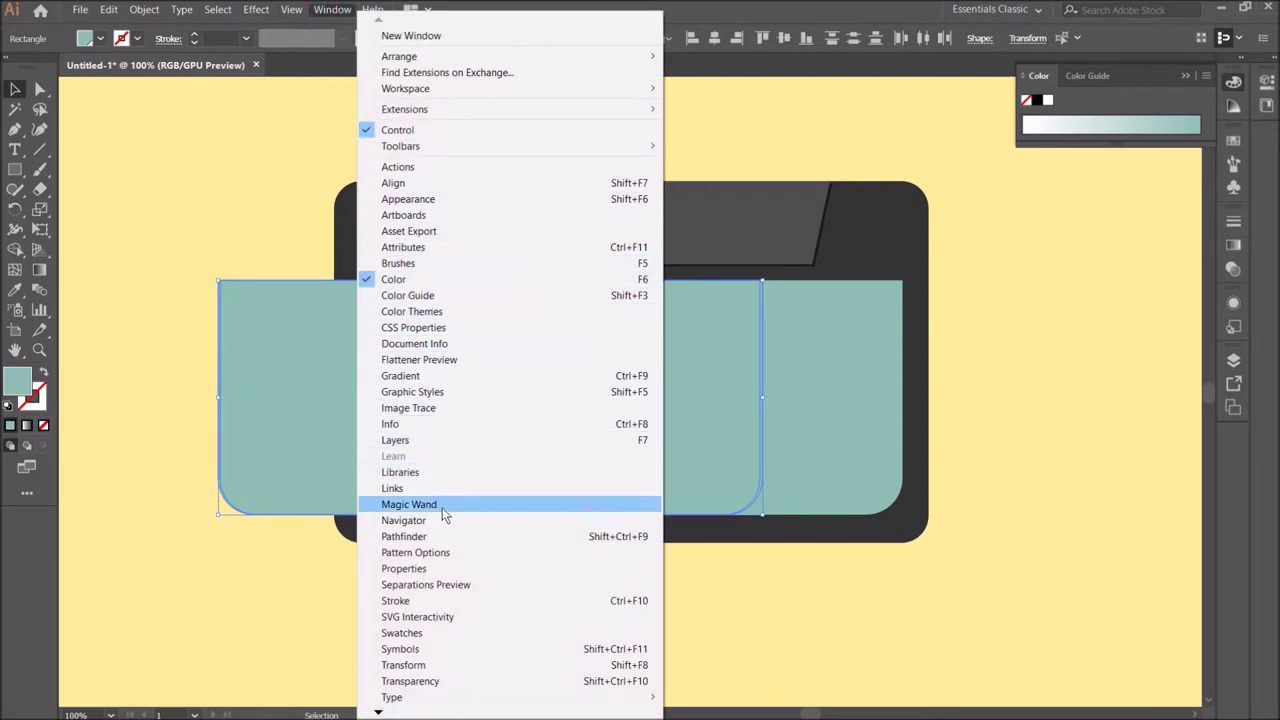
# Step: Subtract the front copy with Pathfinder Minus Front, leaving a thin black-filled sliver
pyautogui.click(637, 540)
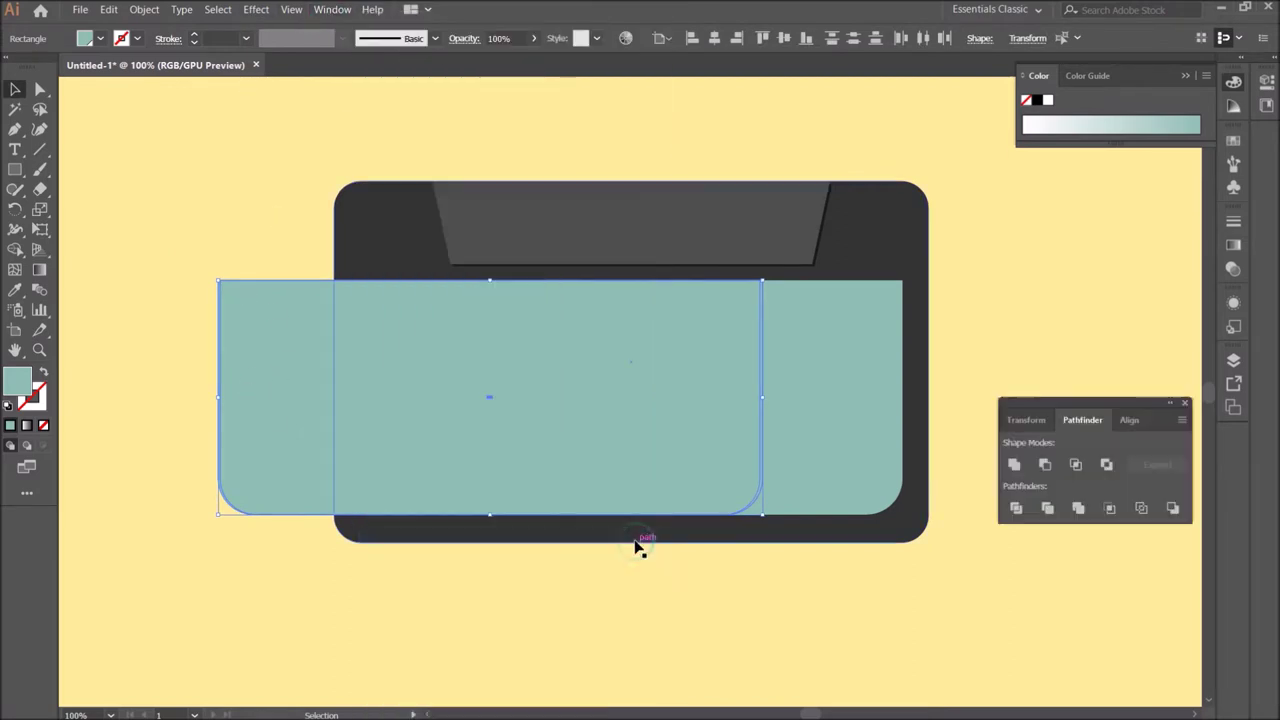
pyautogui.click(1045, 465)
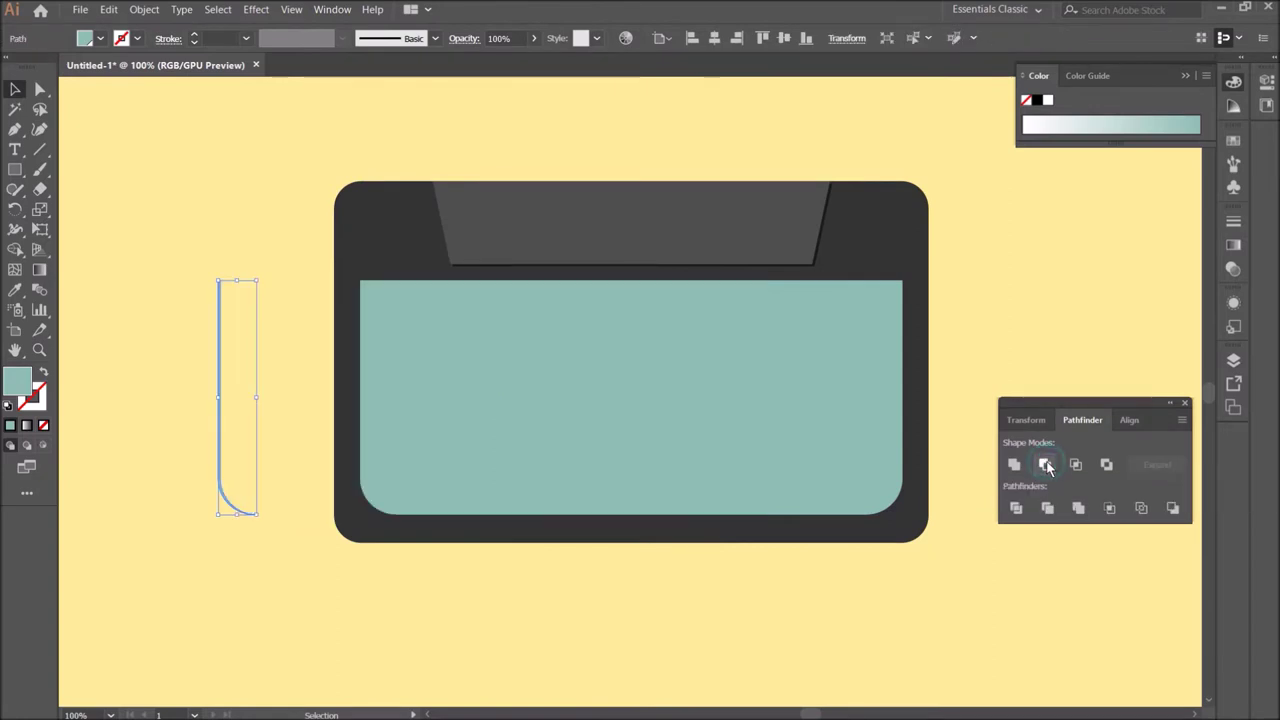
pyautogui.click(263, 309)
pyautogui.moveTo(191, 260); pyautogui.dragTo(236, 300)
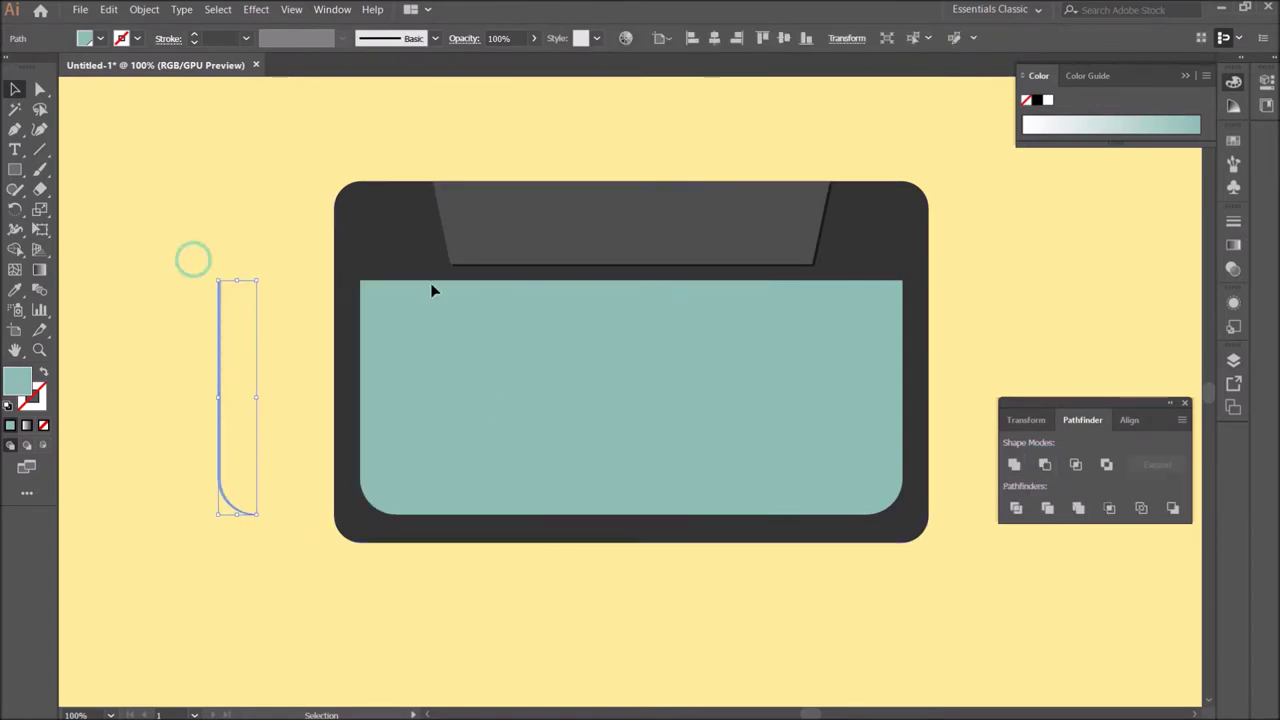
pyautogui.click(1035, 101)
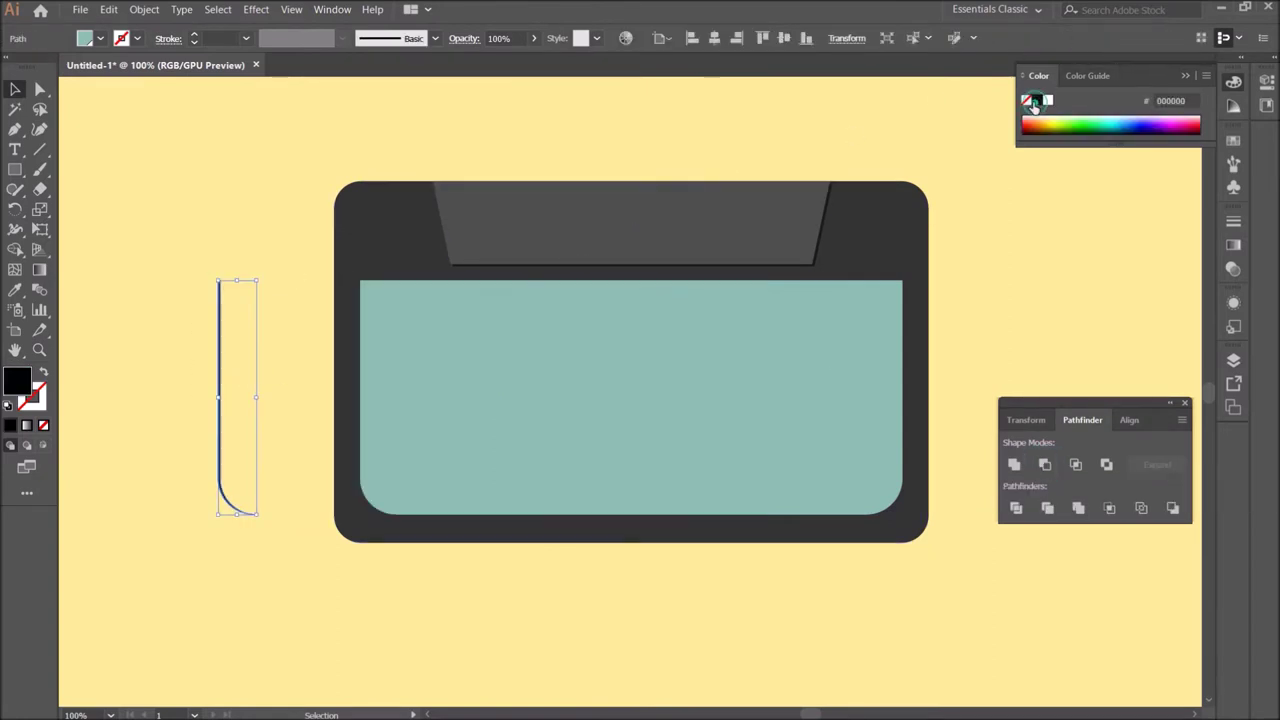
pyautogui.click(1233, 140)
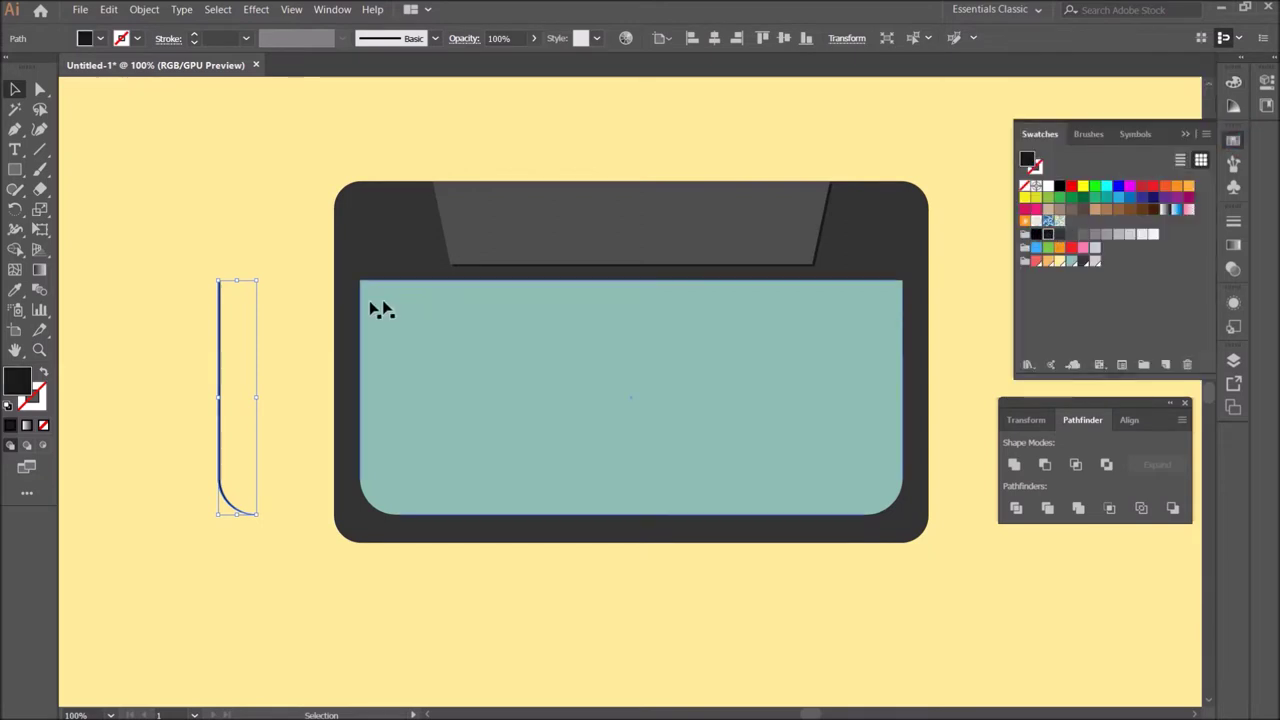
# Step: Align the sliver to the teal panel's left edge and vertical centre
pyautogui.click(300, 286)
pyautogui.moveTo(189, 261); pyautogui.dragTo(237, 392)
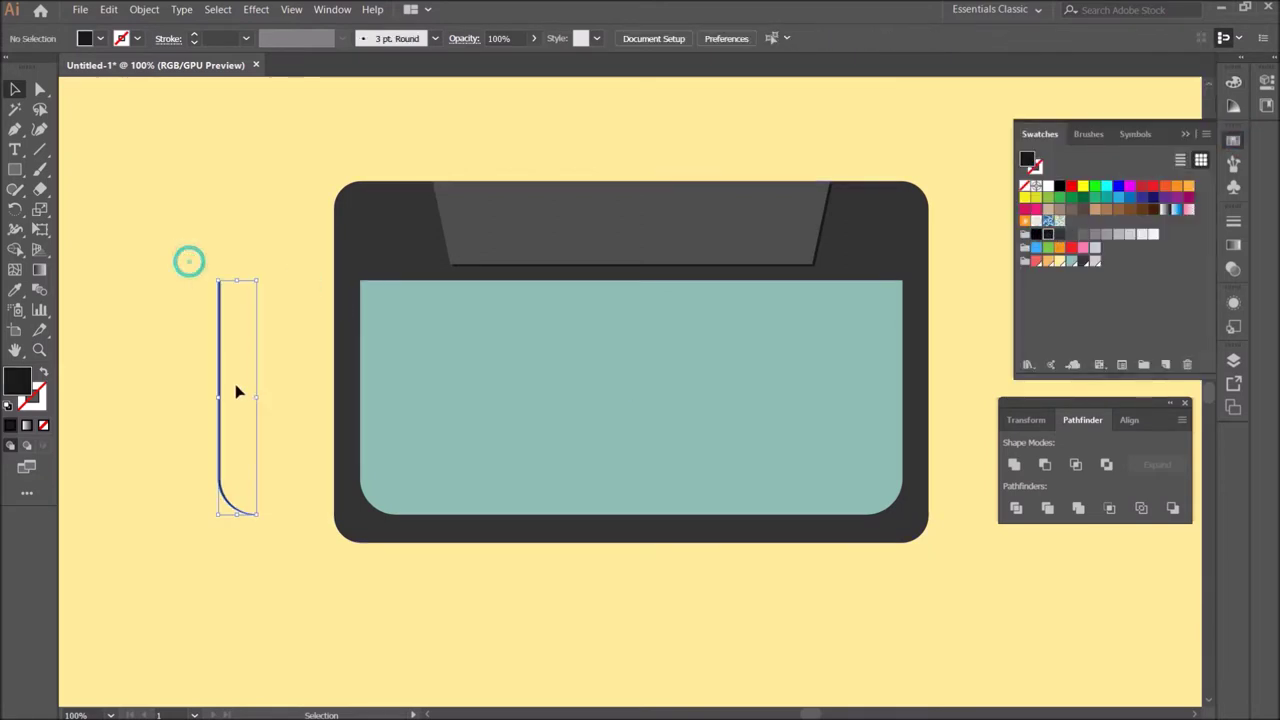
pyautogui.keyDown('shift'); pyautogui.click(399, 321); pyautogui.keyUp('shift')
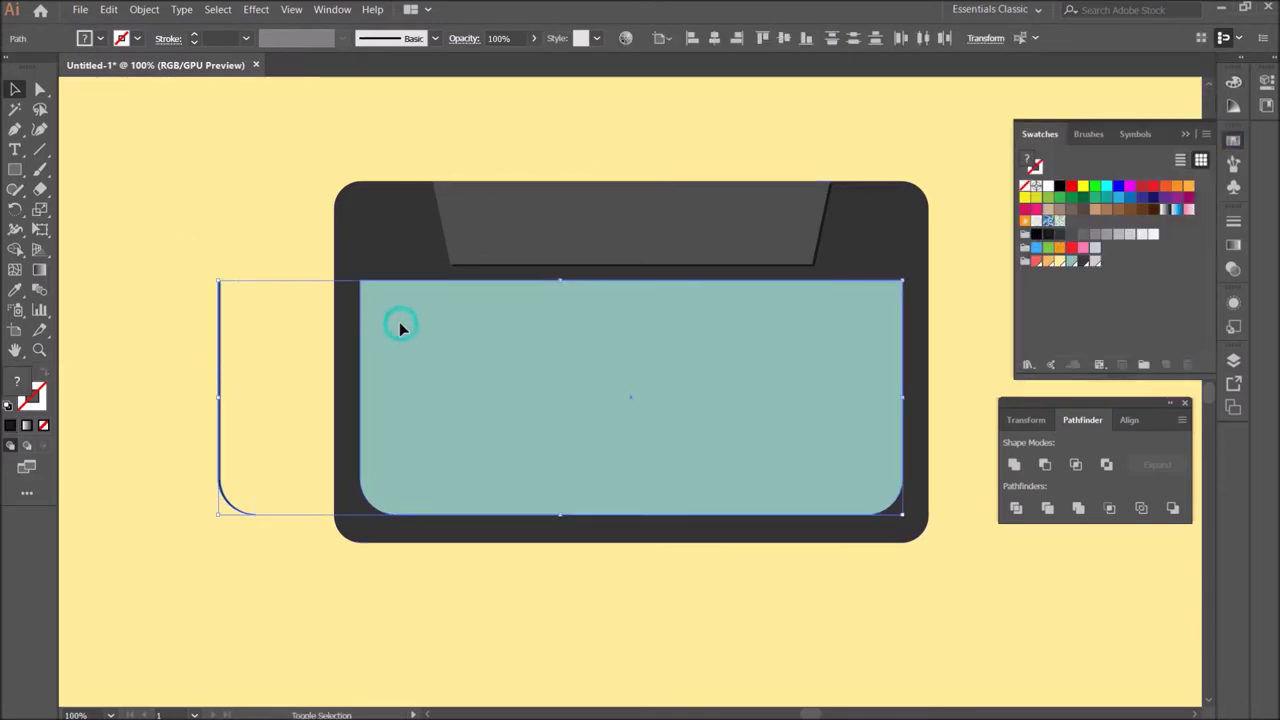
pyautogui.click(1131, 420)
pyautogui.click(1013, 464)
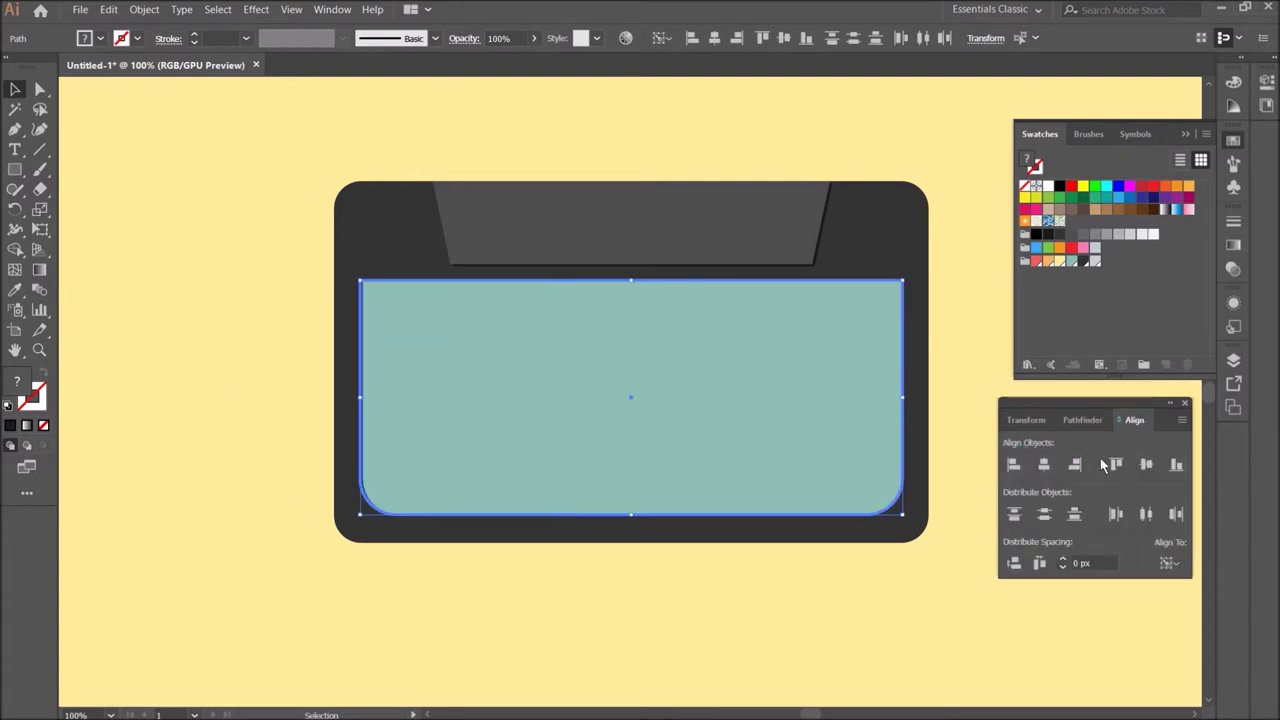
pyautogui.click(1147, 464)
pyautogui.click(913, 547)
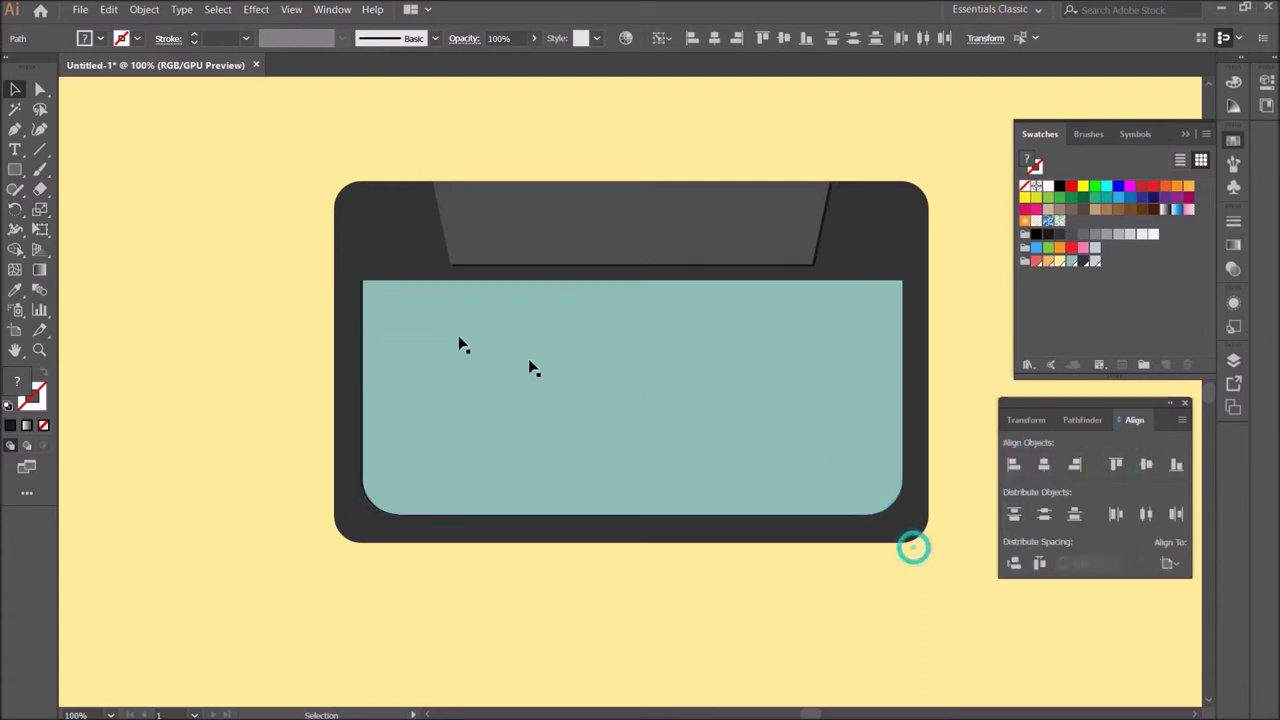
# Step: Reflect a copy of the sliver and align it to the teal panel's right edge
pyautogui.click(364, 342)
pyautogui.rightClick(364, 336)
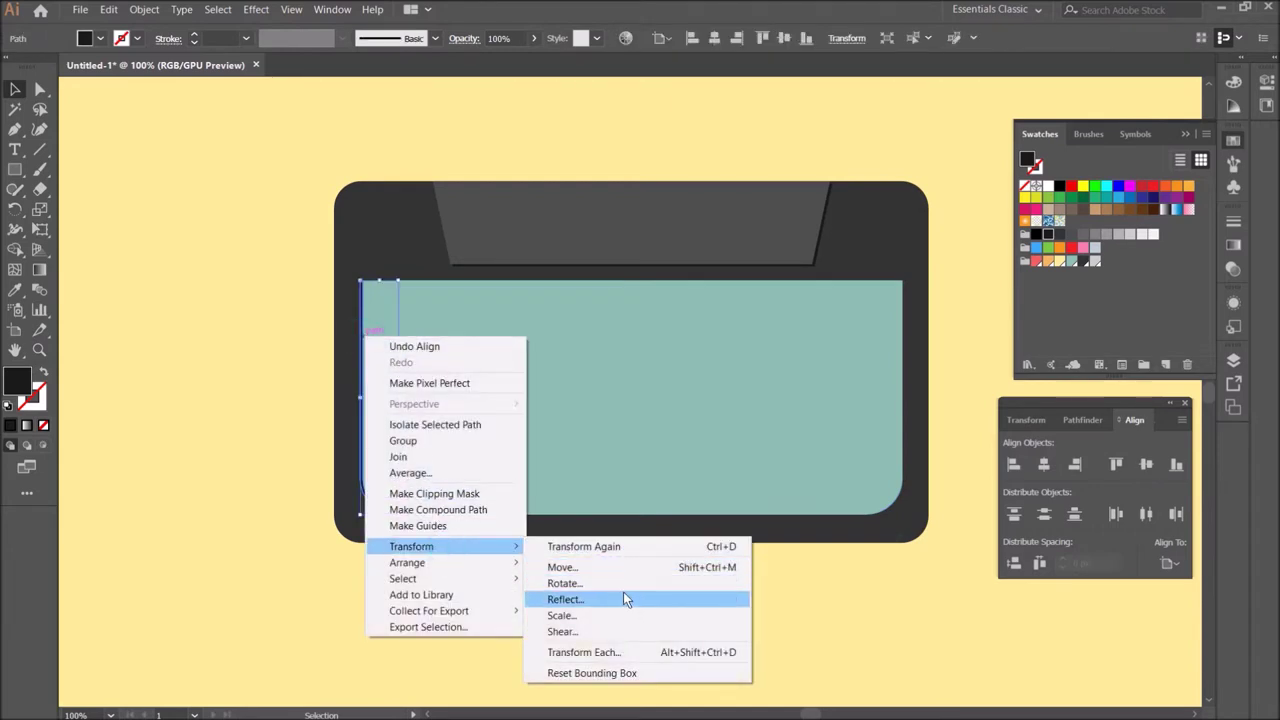
pyautogui.click(624, 597)
pyautogui.moveTo(285, 121); pyautogui.dragTo(201, 102)
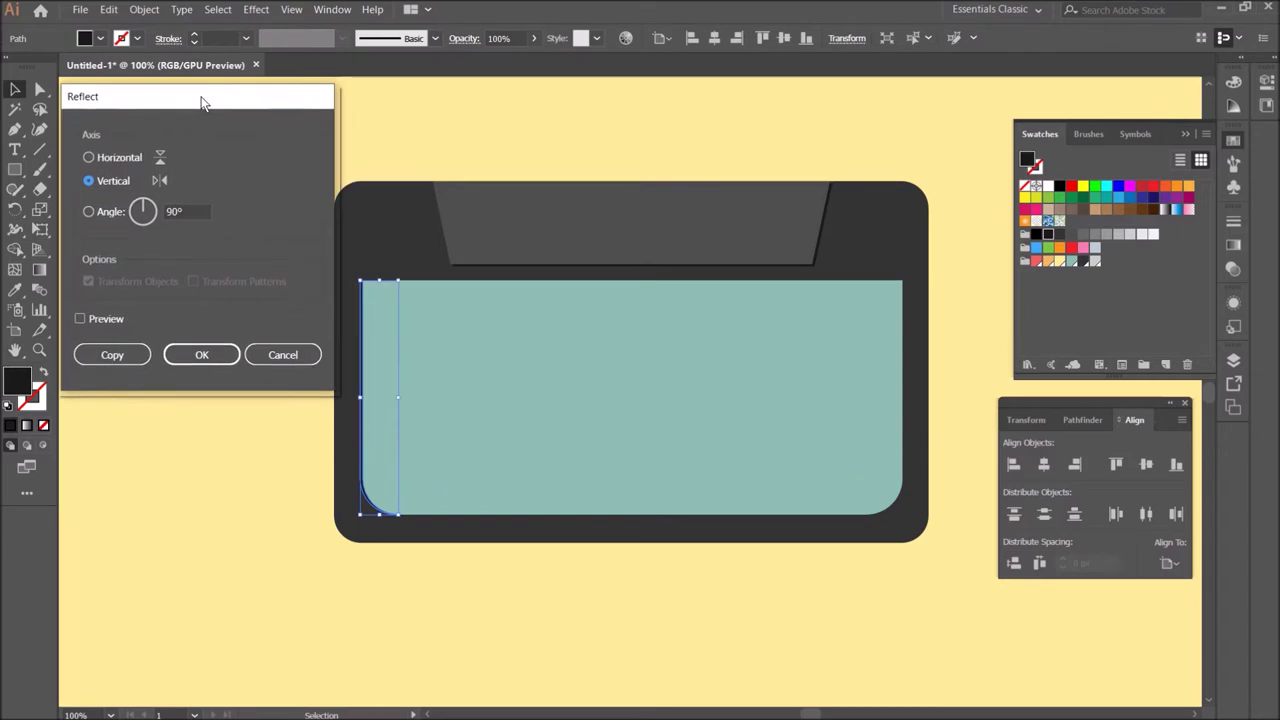
pyautogui.click(105, 325)
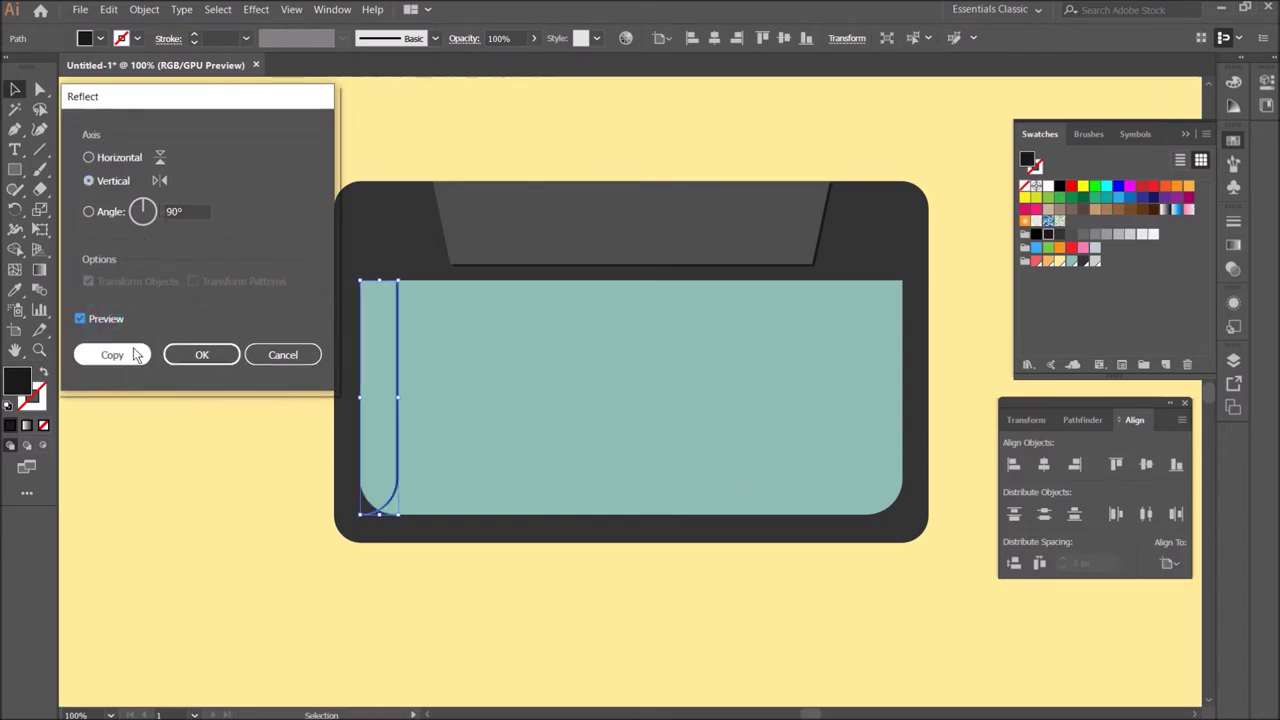
pyautogui.click(125, 355)
pyautogui.click(493, 370)
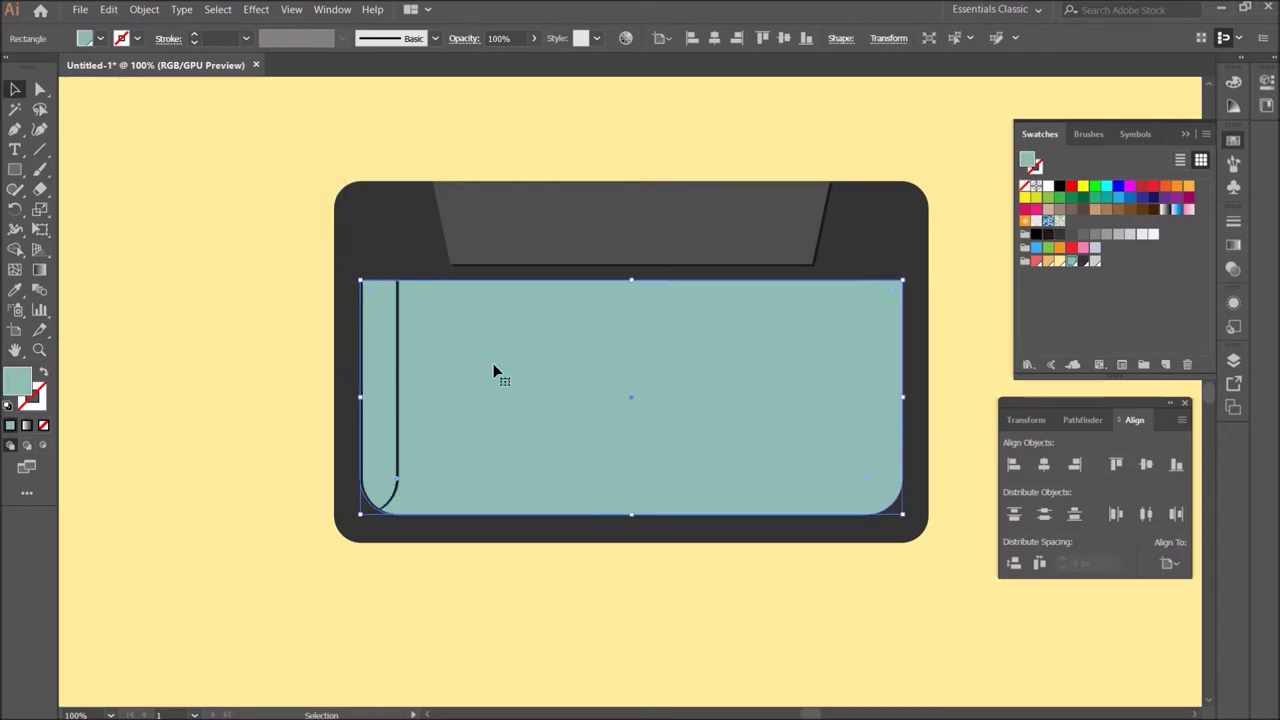
pyautogui.keyDown('shift'); pyautogui.click(397, 368); pyautogui.keyUp('shift')
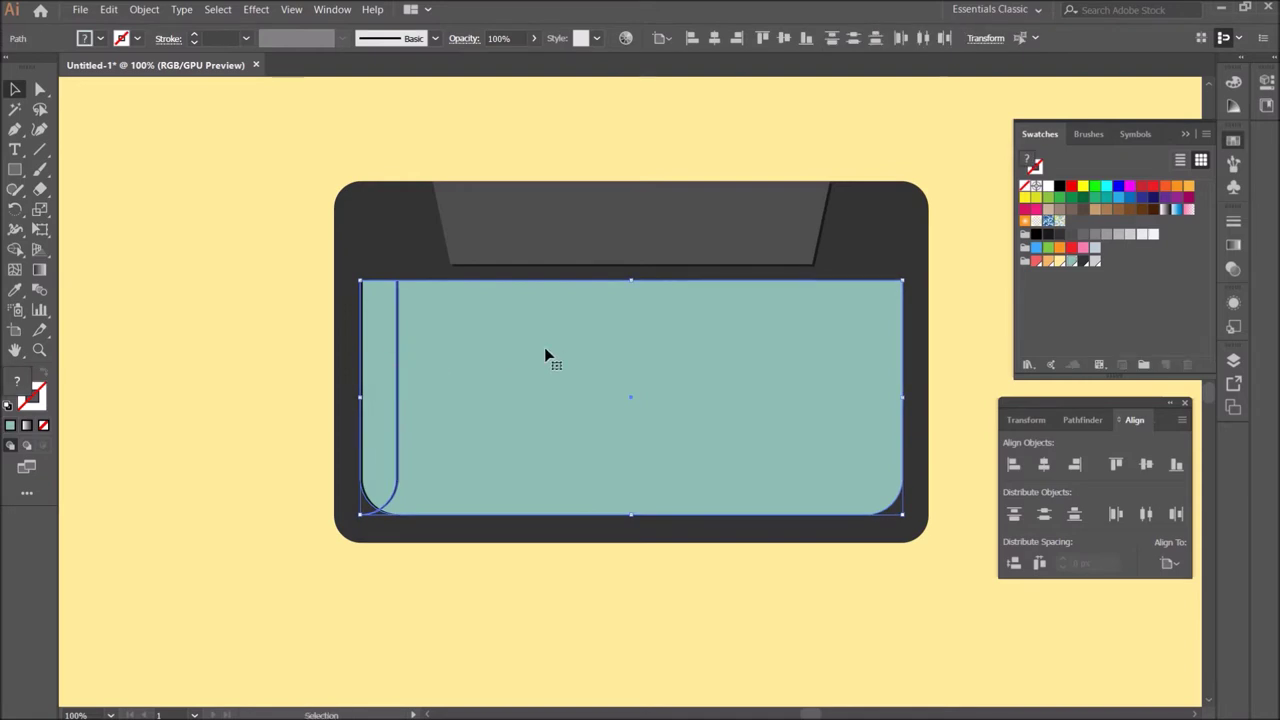
pyautogui.click(1074, 465)
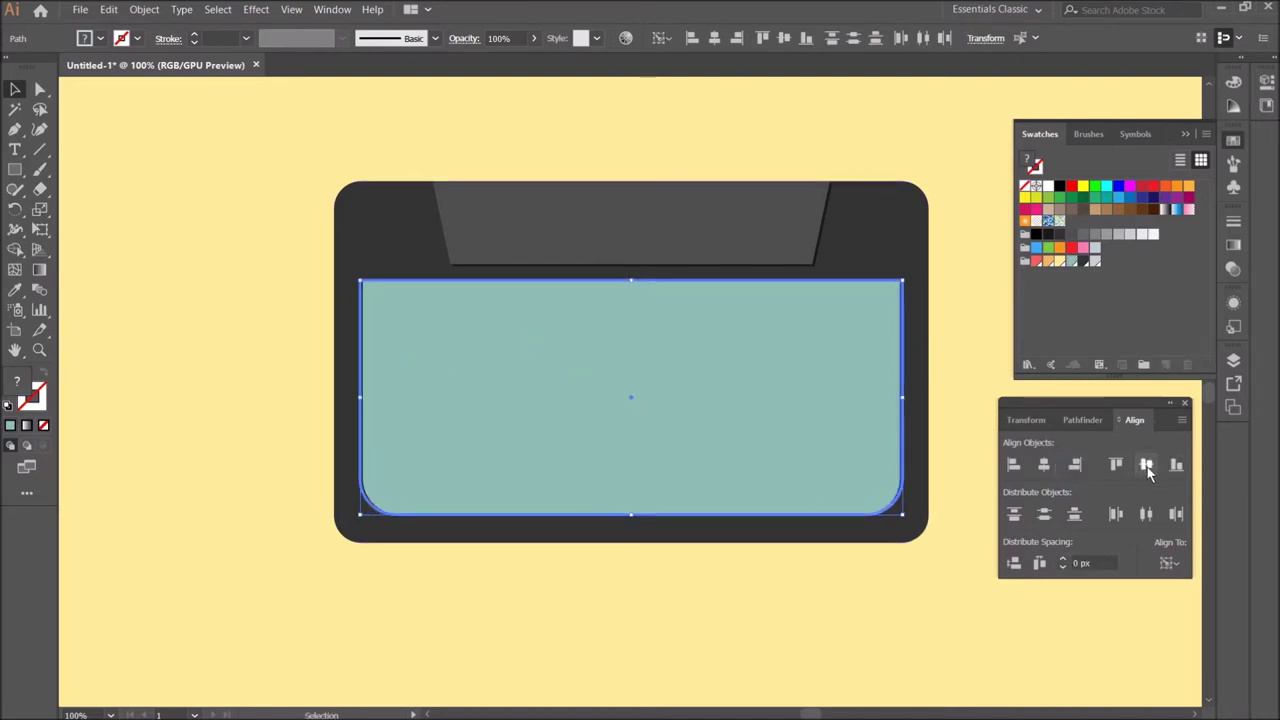
# Step: Make the right strip white at 25% opacity
pyautogui.click(936, 555)
pyautogui.click(900, 430)
pyautogui.click(1060, 186)
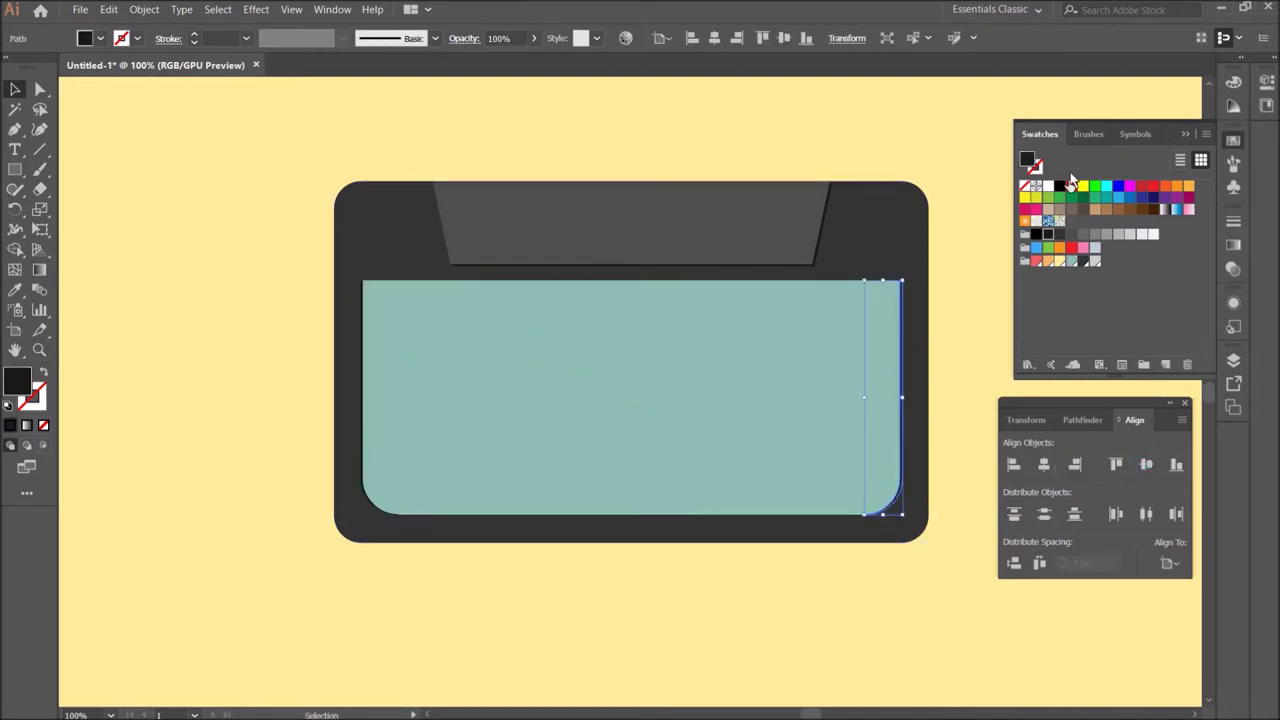
pyautogui.click(1047, 186)
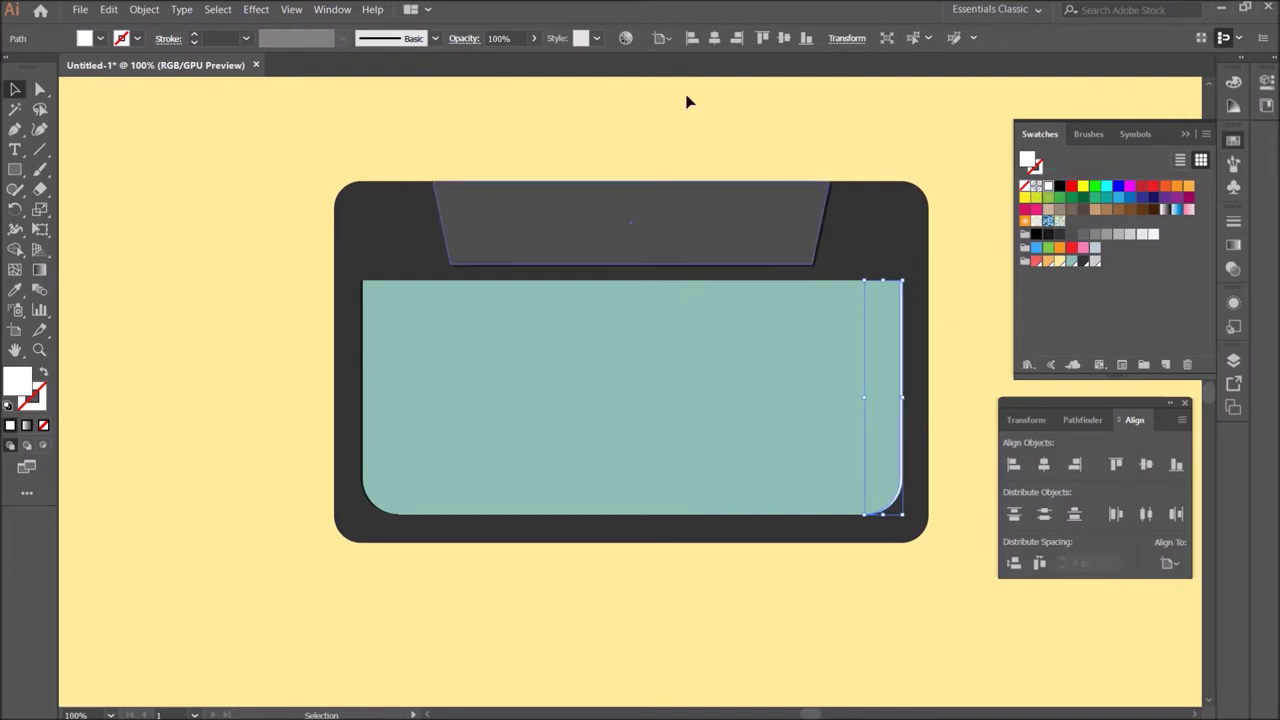
pyautogui.click(487, 58)
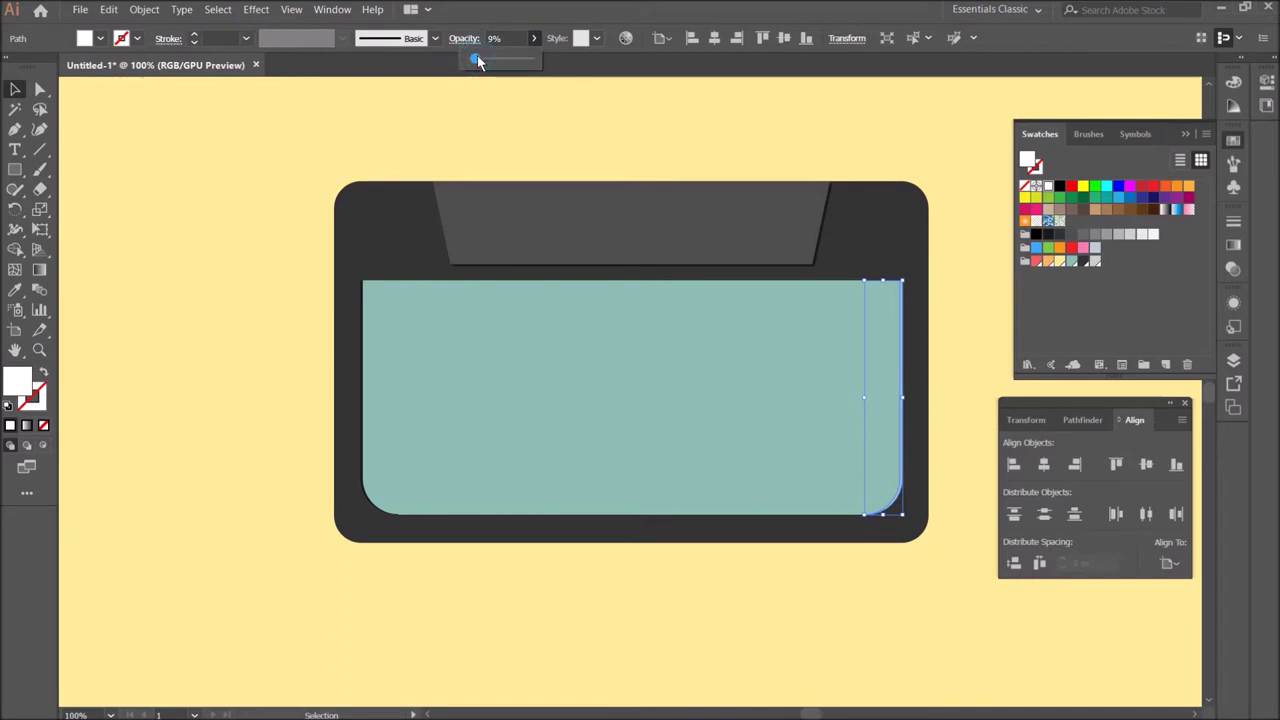
pyautogui.click(495, 38)
pyautogui.write('25')
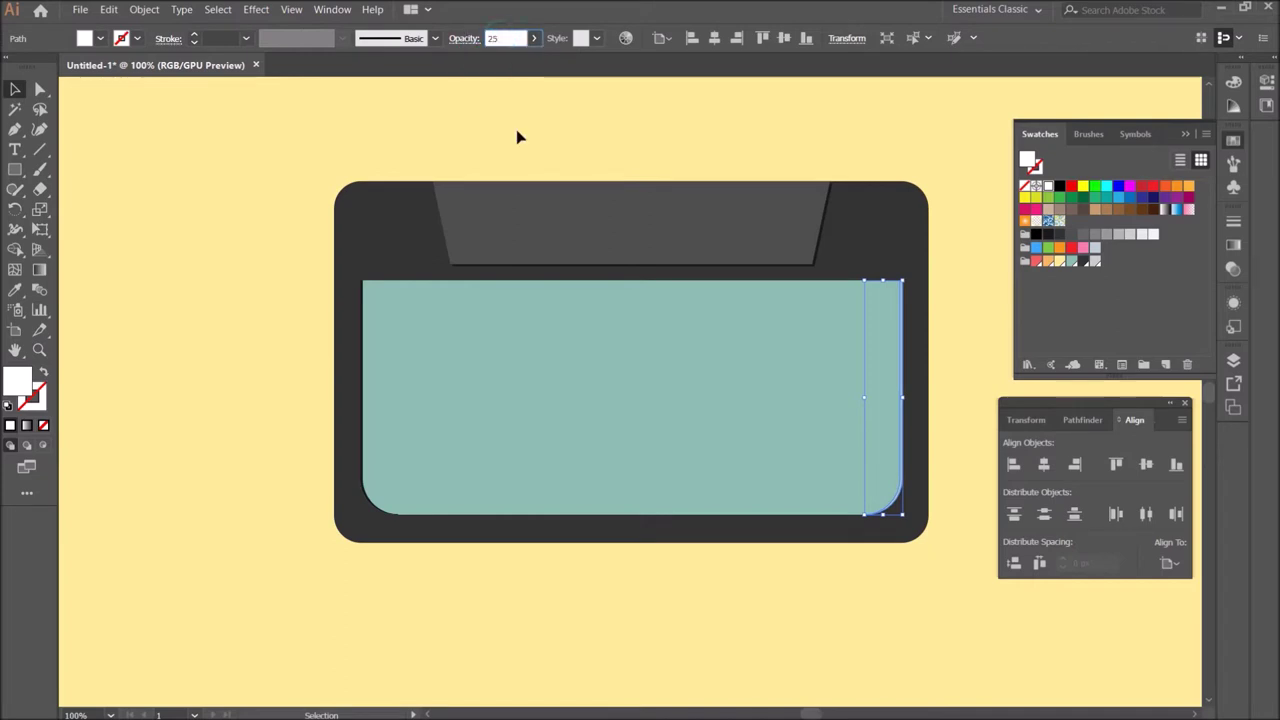
pyautogui.click(538, 133)
# Step: Set the left black shading strip to 25% opacity
pyautogui.click(365, 322)
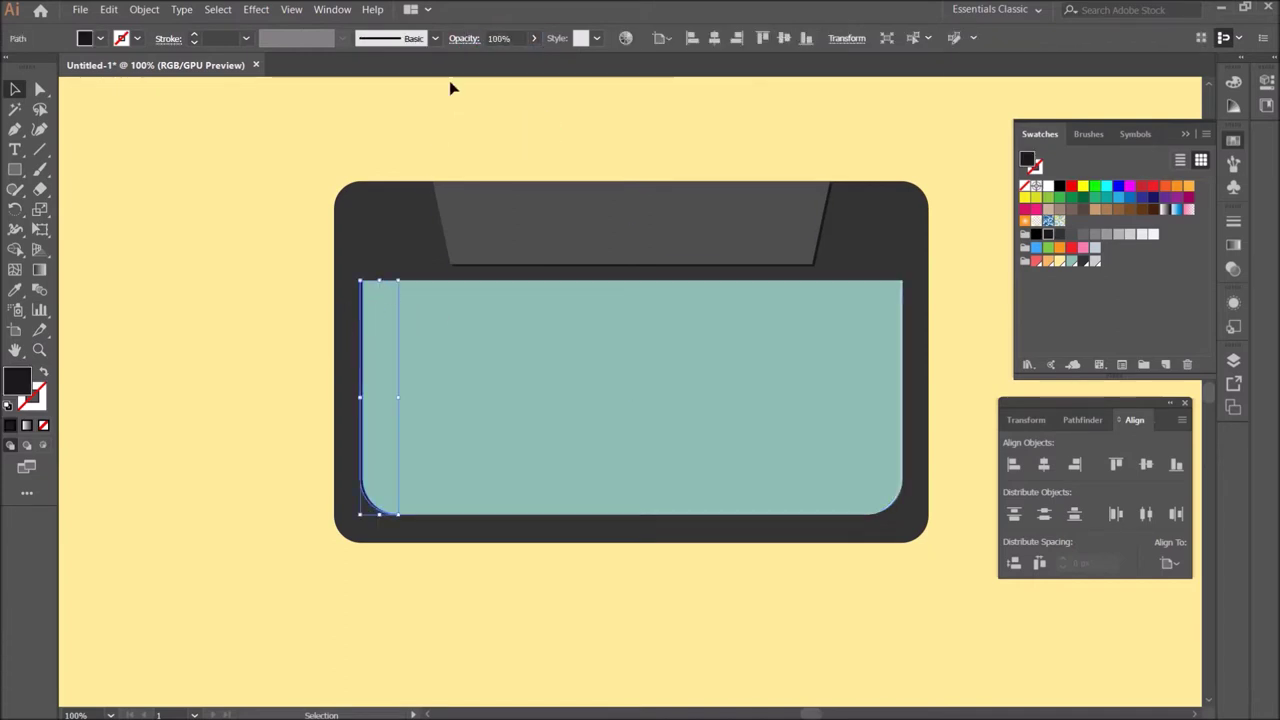
pyautogui.click(505, 38)
pyautogui.write('25')
pyautogui.press('Return')
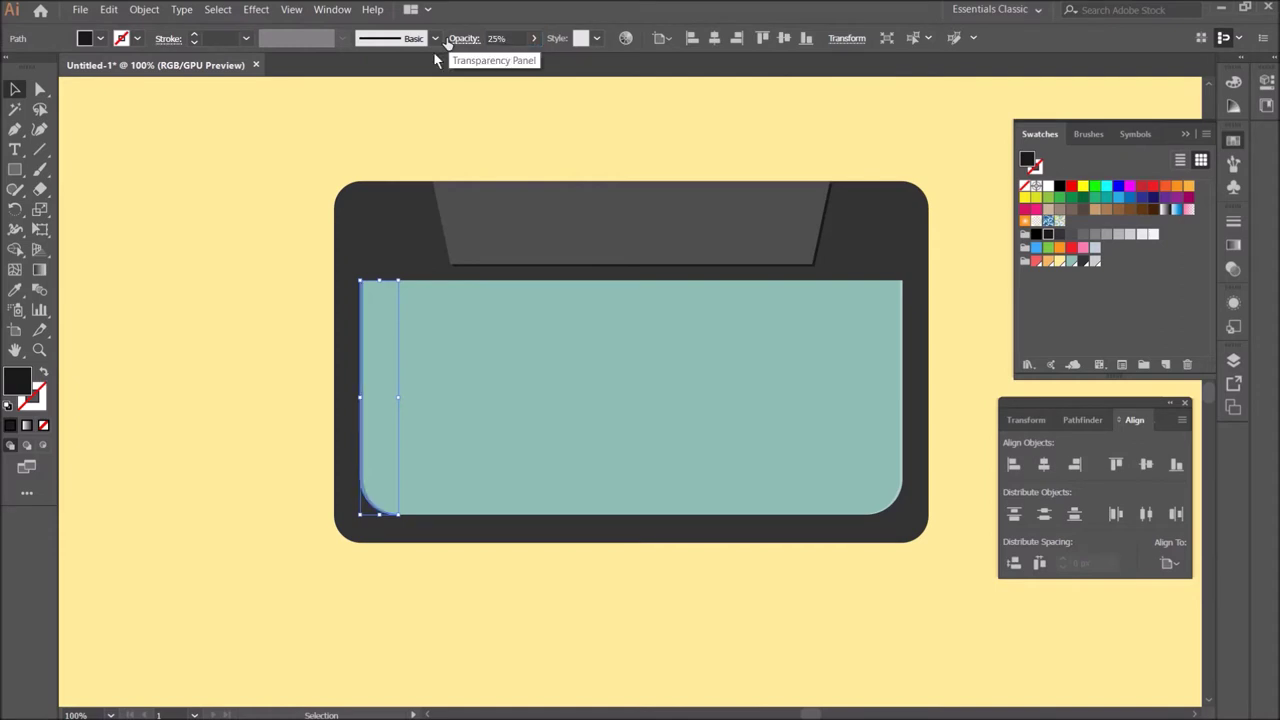
pyautogui.click(497, 143)
# Step: Draw a wide rectangle centred on the teal label, nudge it slightly lower, and round its corners
pyautogui.press('m')
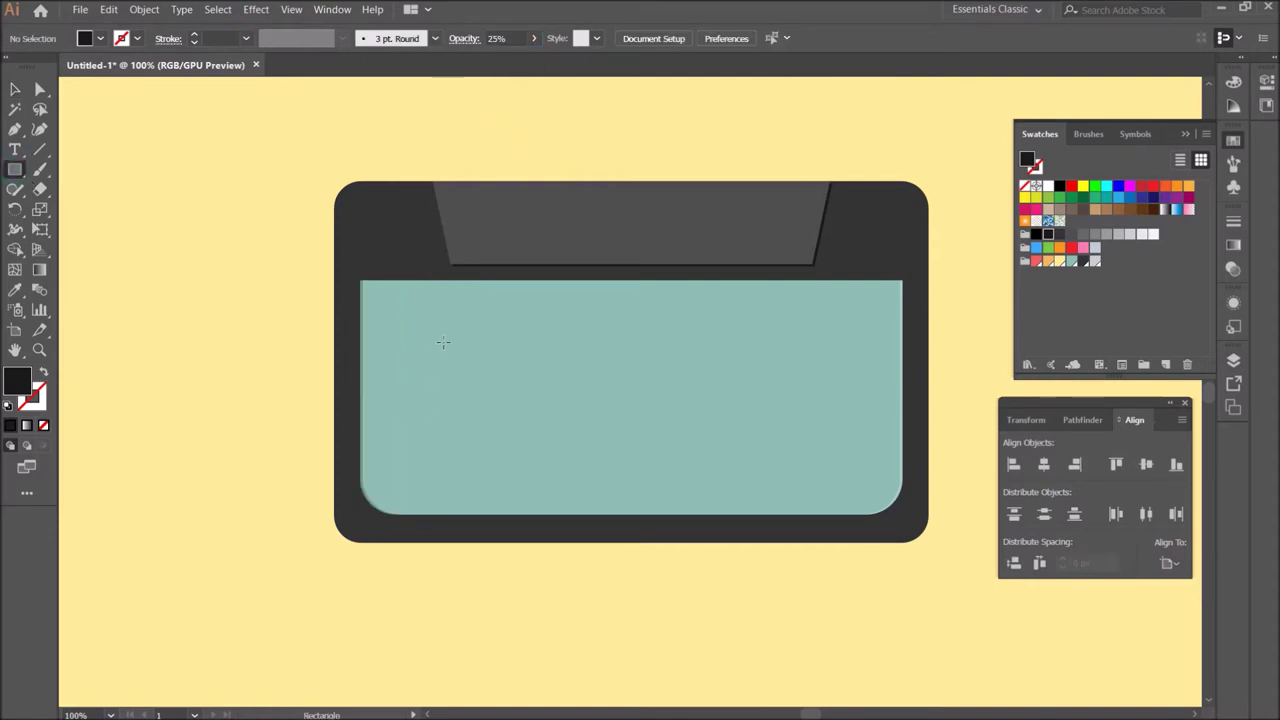
pyautogui.moveTo(452, 354); pyautogui.dragTo(759, 433)
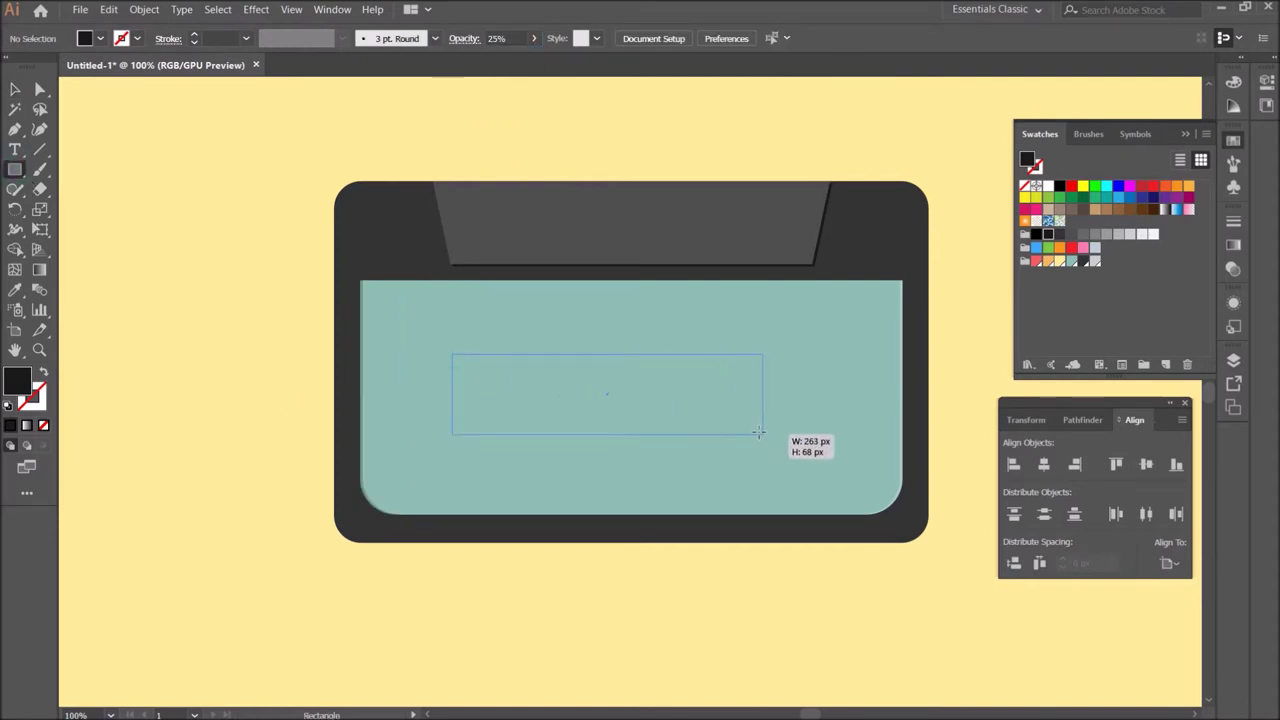
pyautogui.click(714, 38)
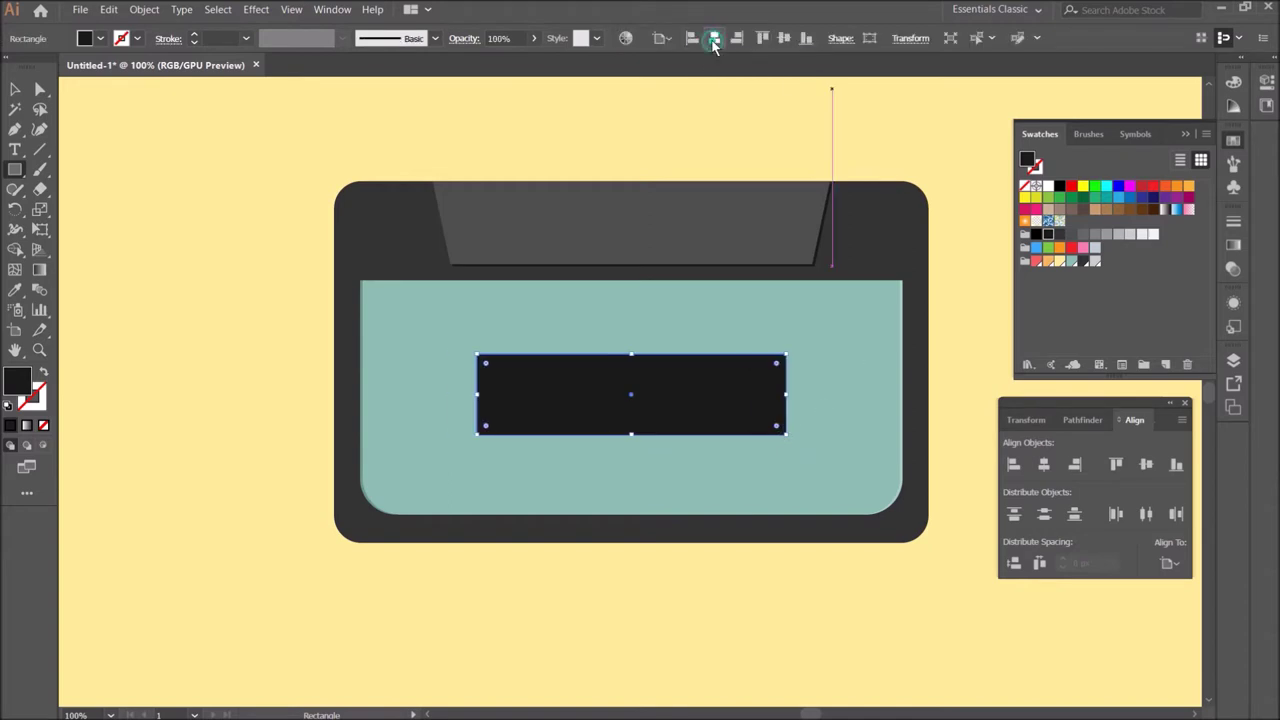
pyautogui.click(784, 38)
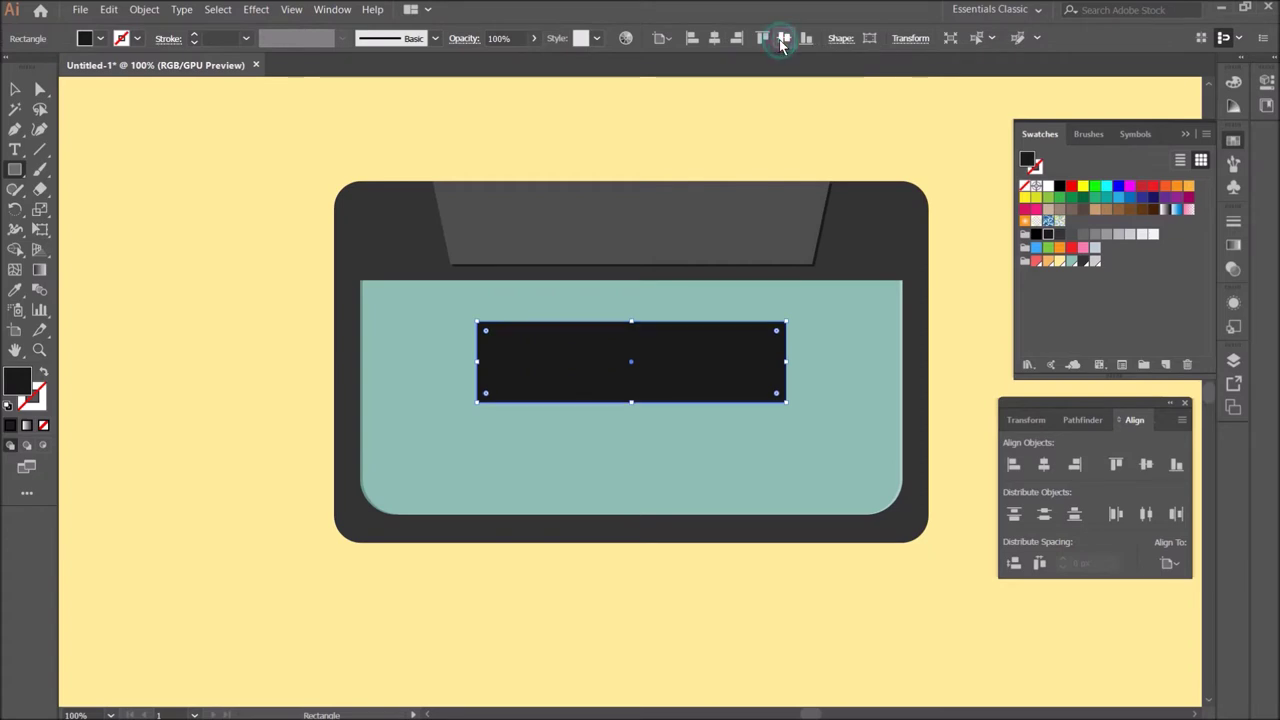
pyautogui.click(15, 88)
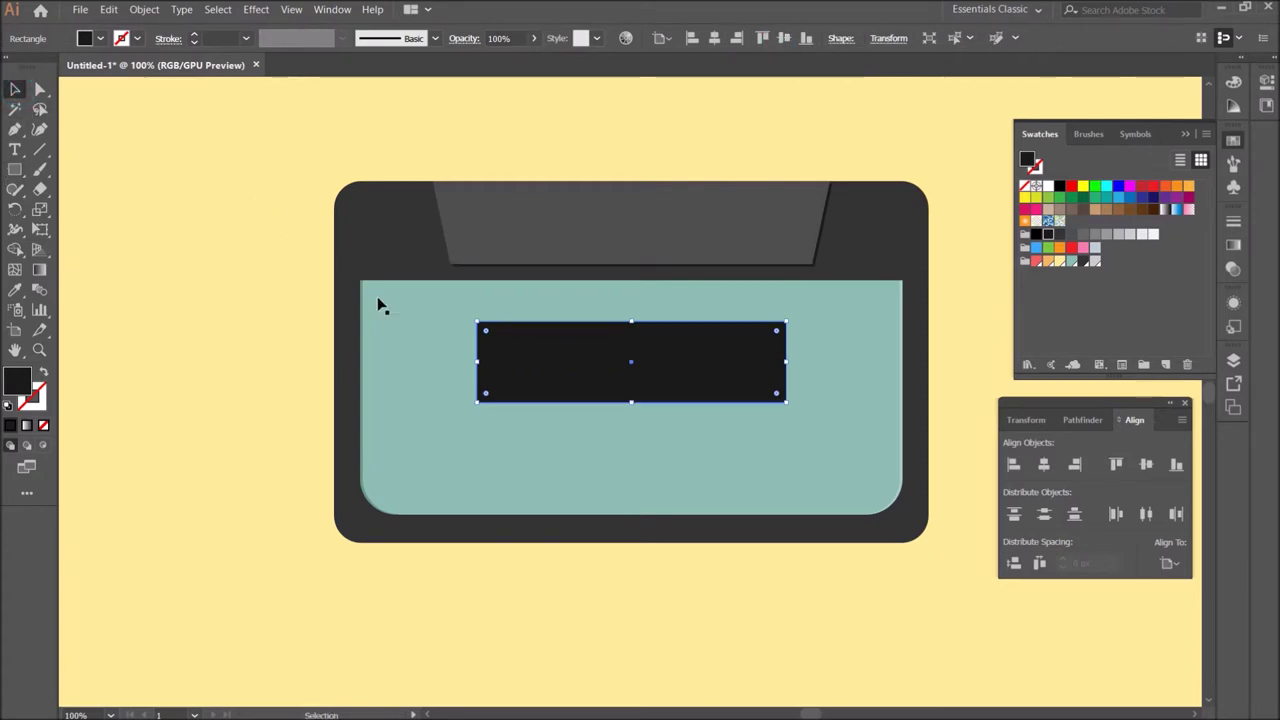
pyautogui.moveTo(578, 366); pyautogui.dragTo(578, 377)
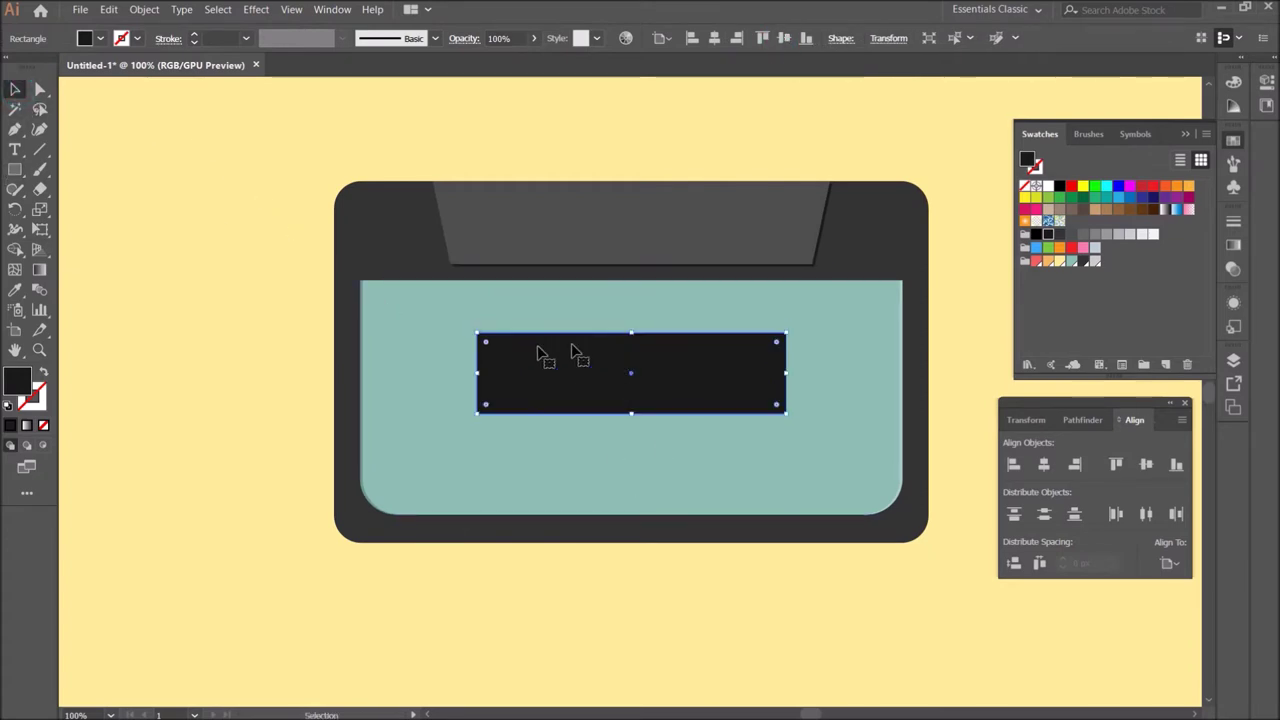
pyautogui.moveTo(486, 342); pyautogui.dragTo(510, 348)
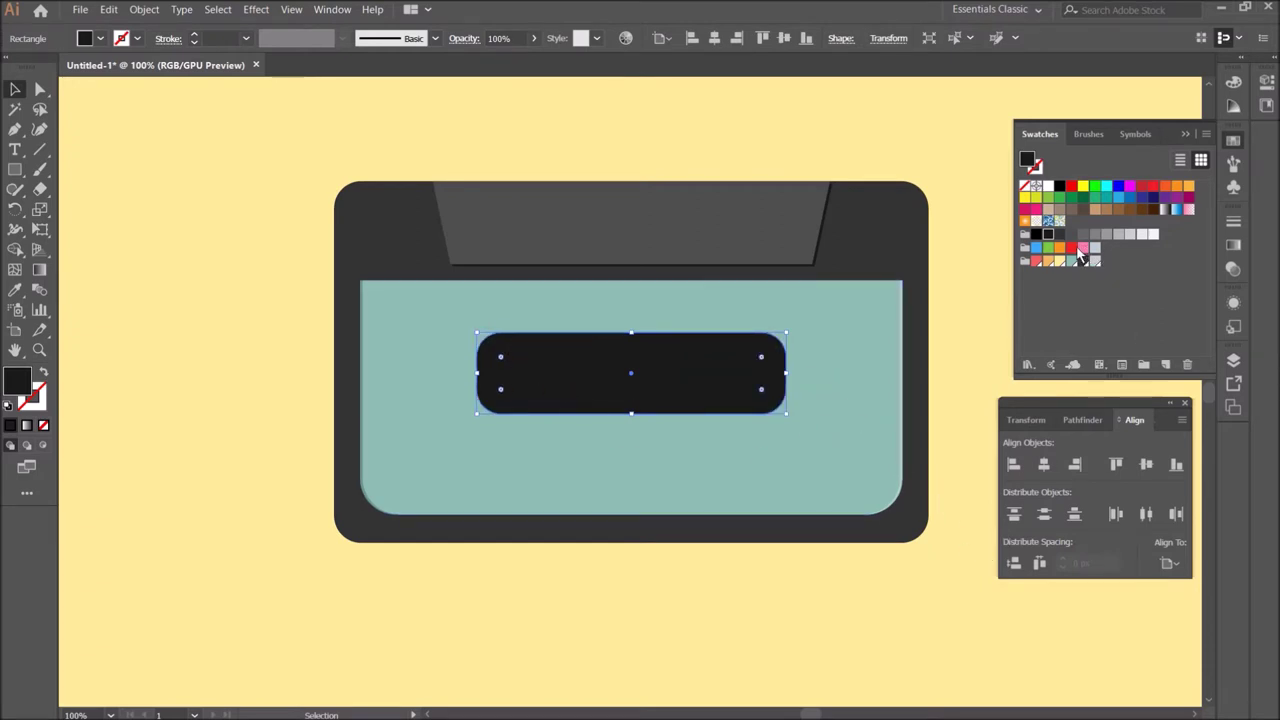
# Step: Eyedropper the body's dark grey onto the window rectangle
pyautogui.press('i')
pyautogui.click(671, 251)
pyautogui.press('v')
pyautogui.click(156, 238)
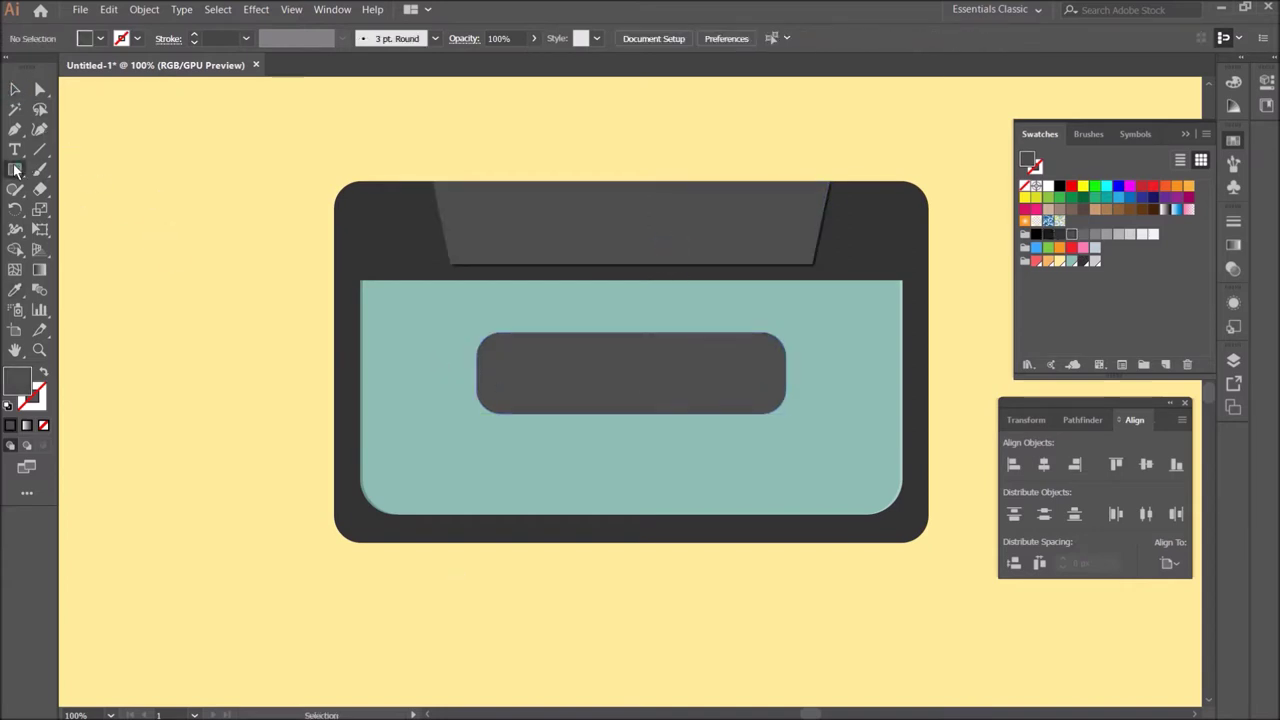
# Step: Draw a circle at the window's left end with a dark grey outline and no fill
pyautogui.moveTo(15, 169); pyautogui.dragTo(67, 216)
pyautogui.click(67, 212)
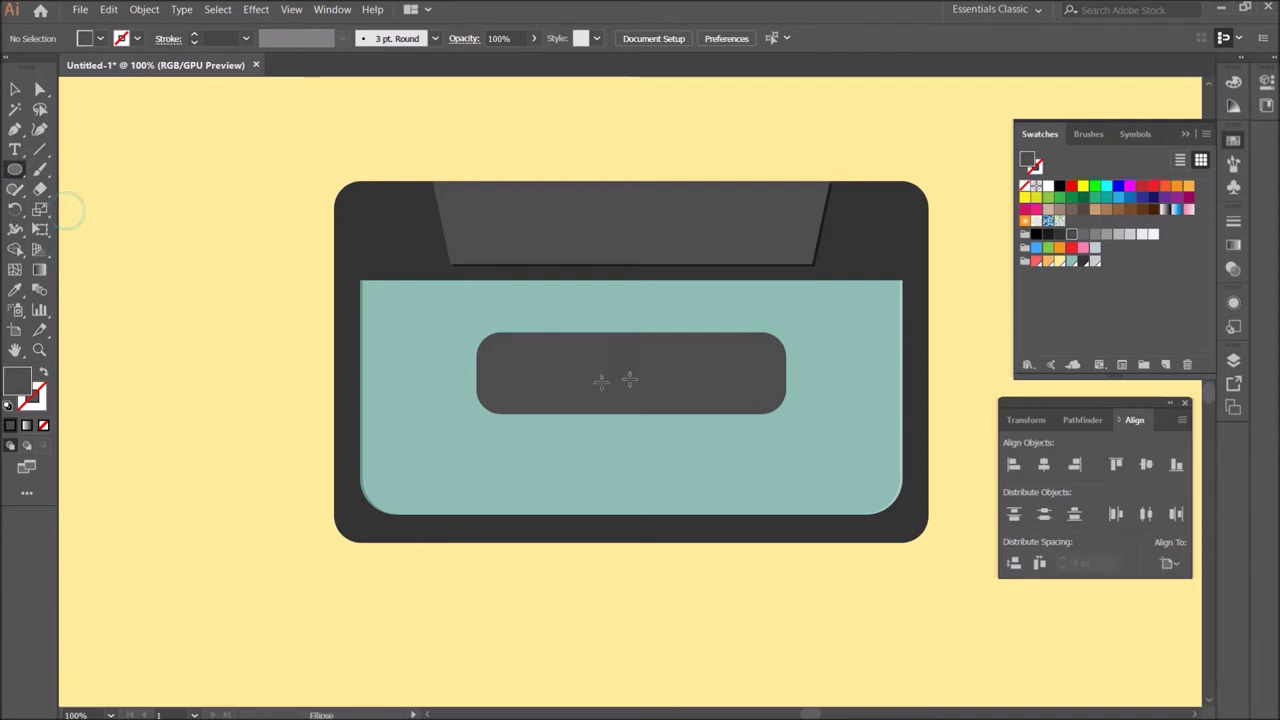
pyautogui.moveTo(532, 372); pyautogui.dragTo(568, 388)
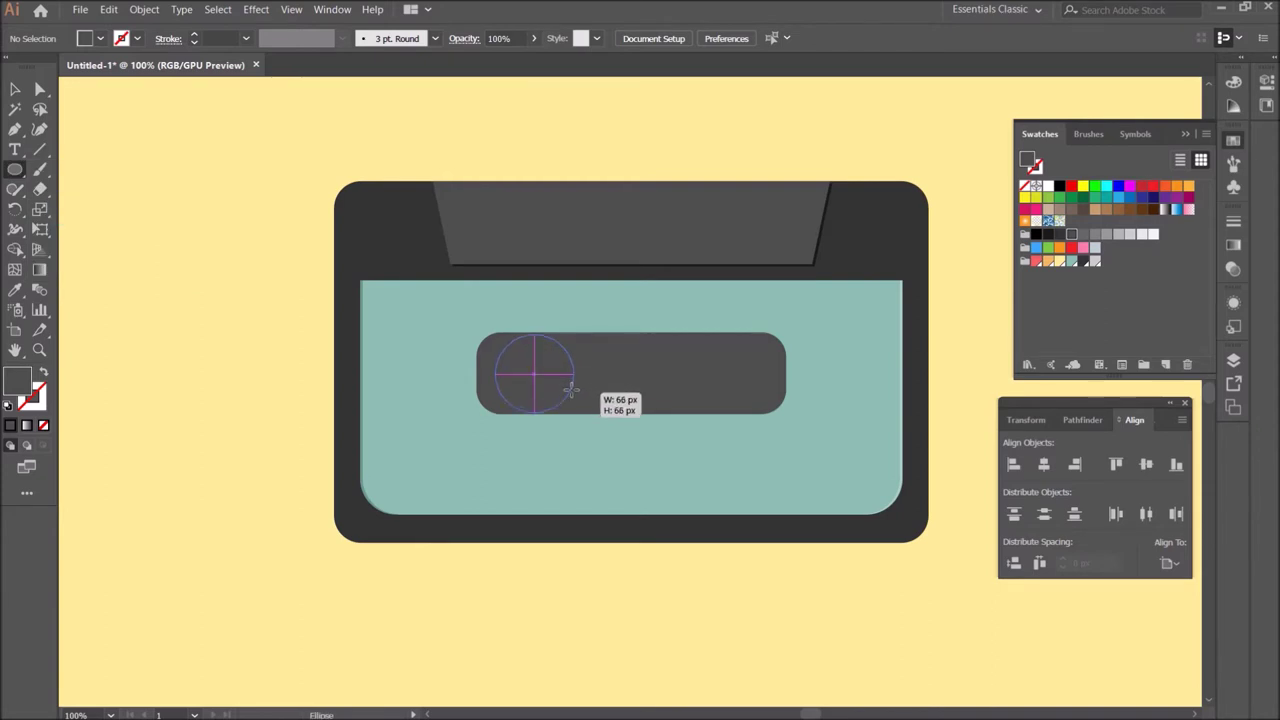
pyautogui.moveTo(568, 388); pyautogui.dragTo(568, 388)
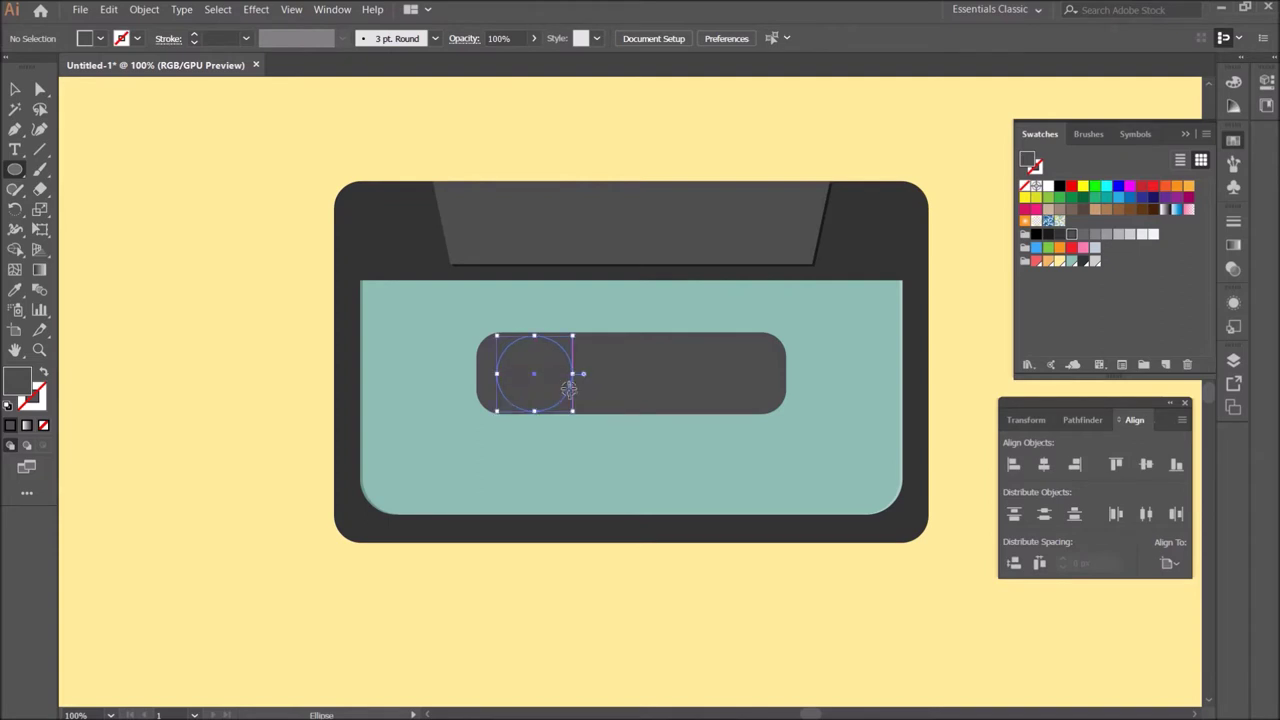
pyautogui.click(42, 395)
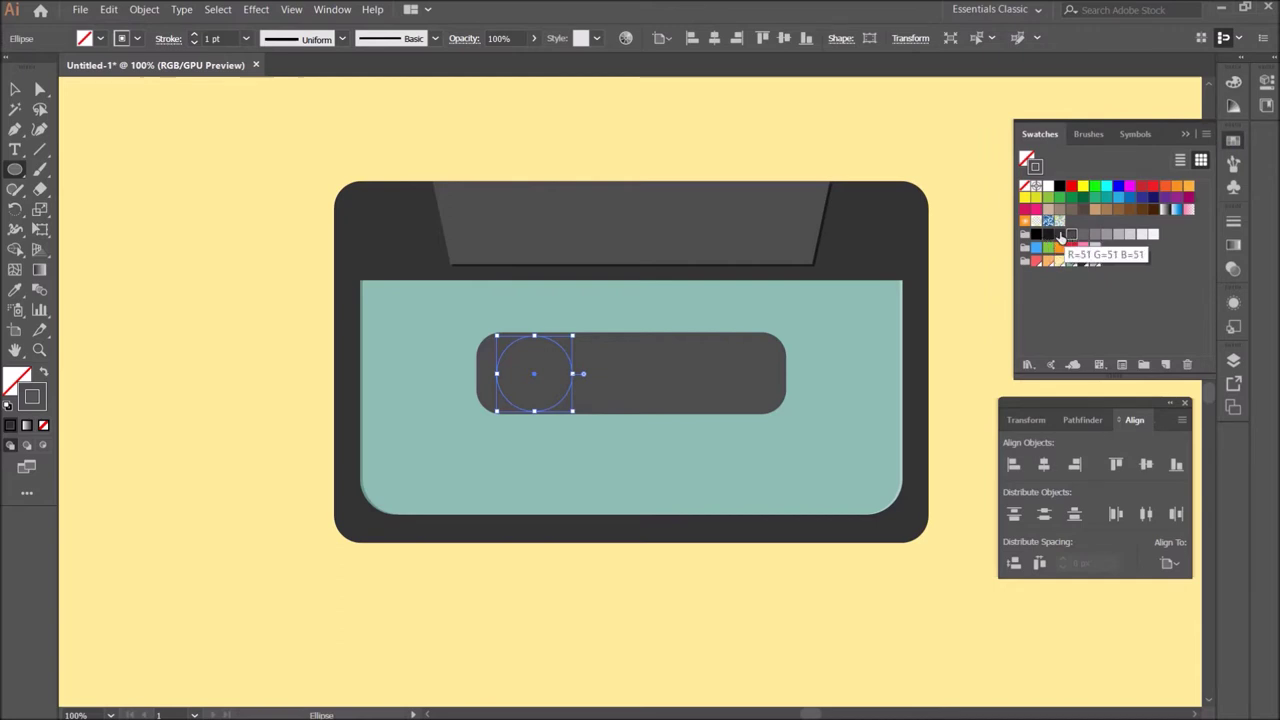
pyautogui.click(1059, 234)
pyautogui.click(15, 88)
pyautogui.click(266, 416)
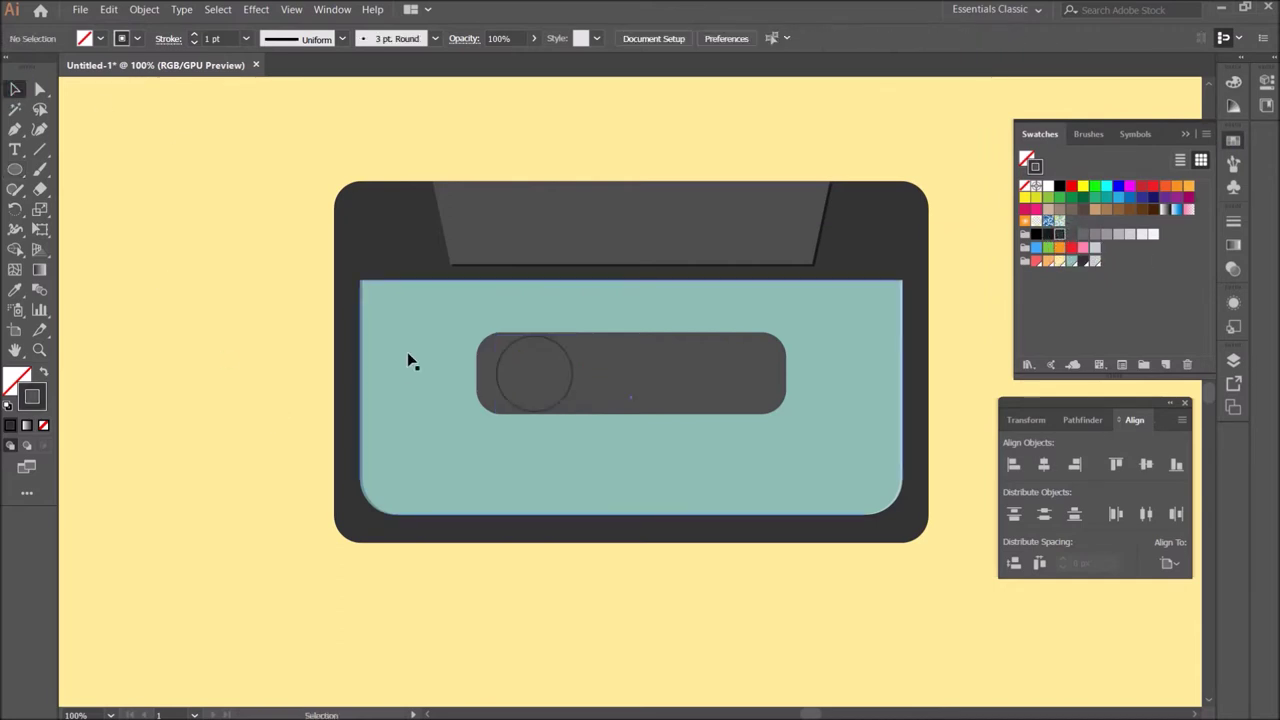
# Step: Paste a copy of the circle in front and shrink it slightly around its centre
pyautogui.press('a')
pyautogui.hotkey('ctrl', '+')
pyautogui.press('v')
pyautogui.click(535, 394)
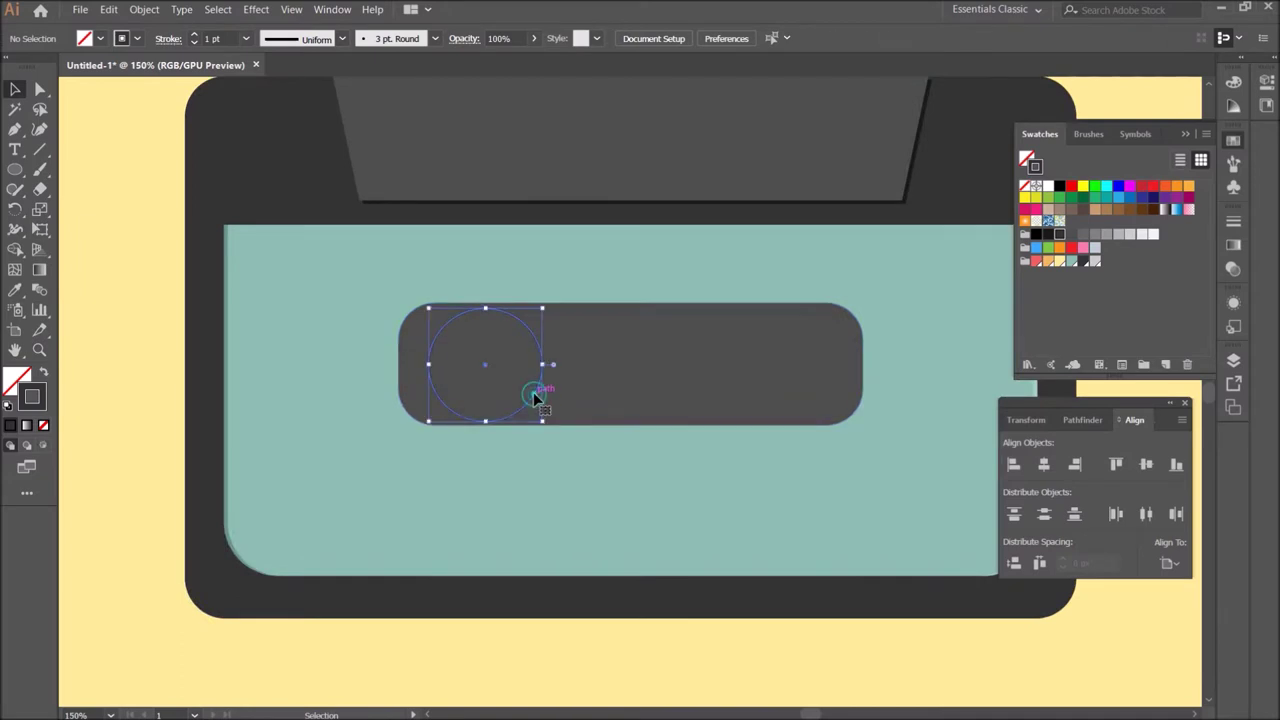
pyautogui.click(108, 9)
pyautogui.click(110, 9)
pyautogui.click(200, 112)
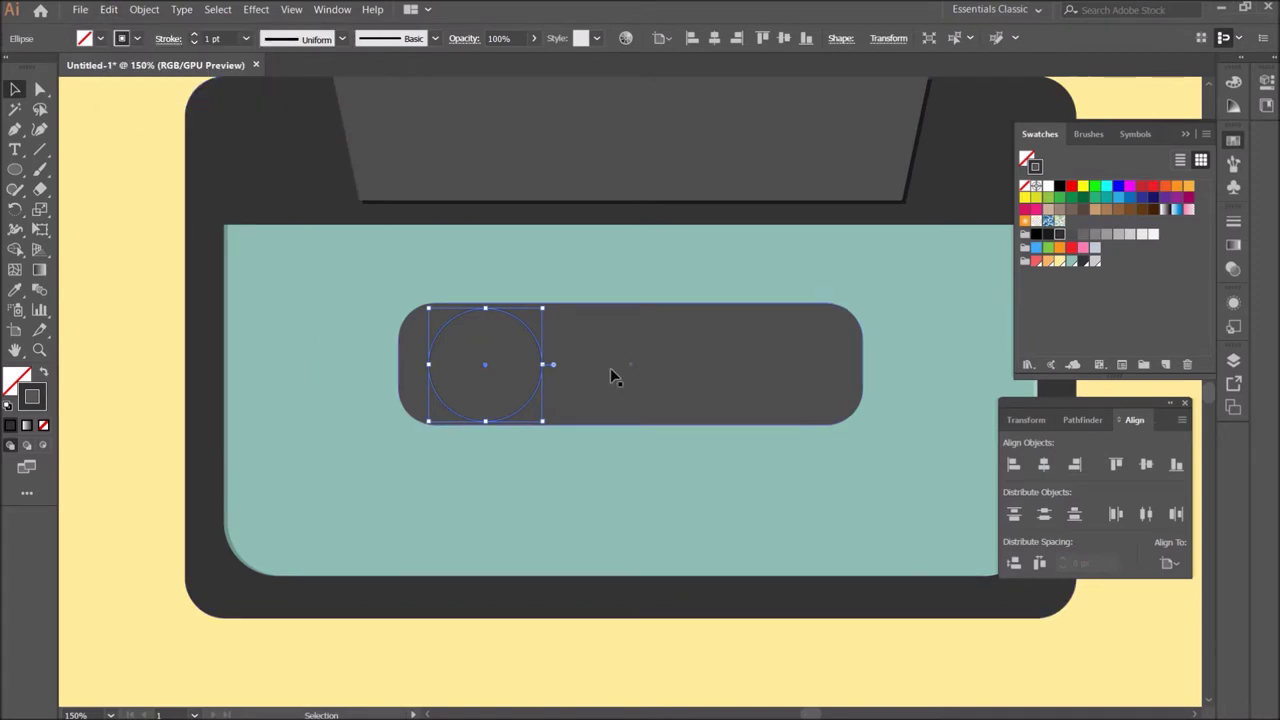
pyautogui.moveTo(541, 421); pyautogui.dragTo(540, 419)
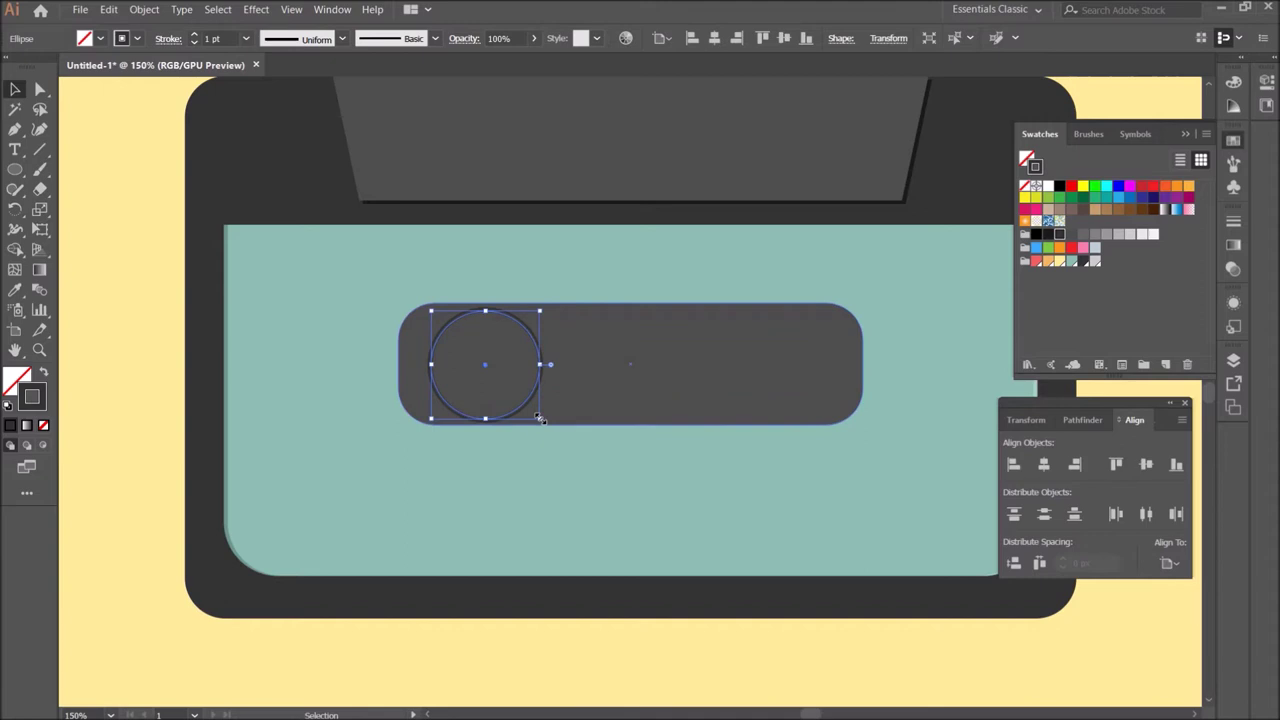
pyautogui.press('a')
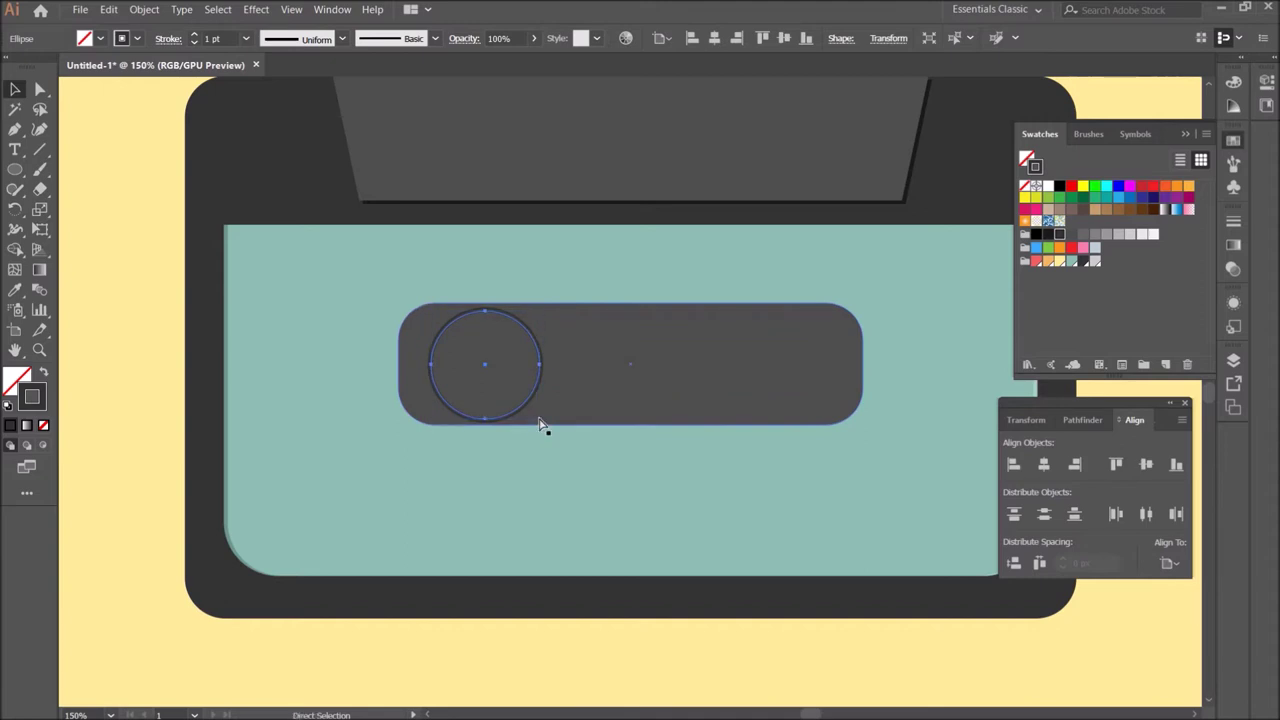
# Step: Give the front circle a dashed outline with 11 pt weight
pyautogui.press('v')
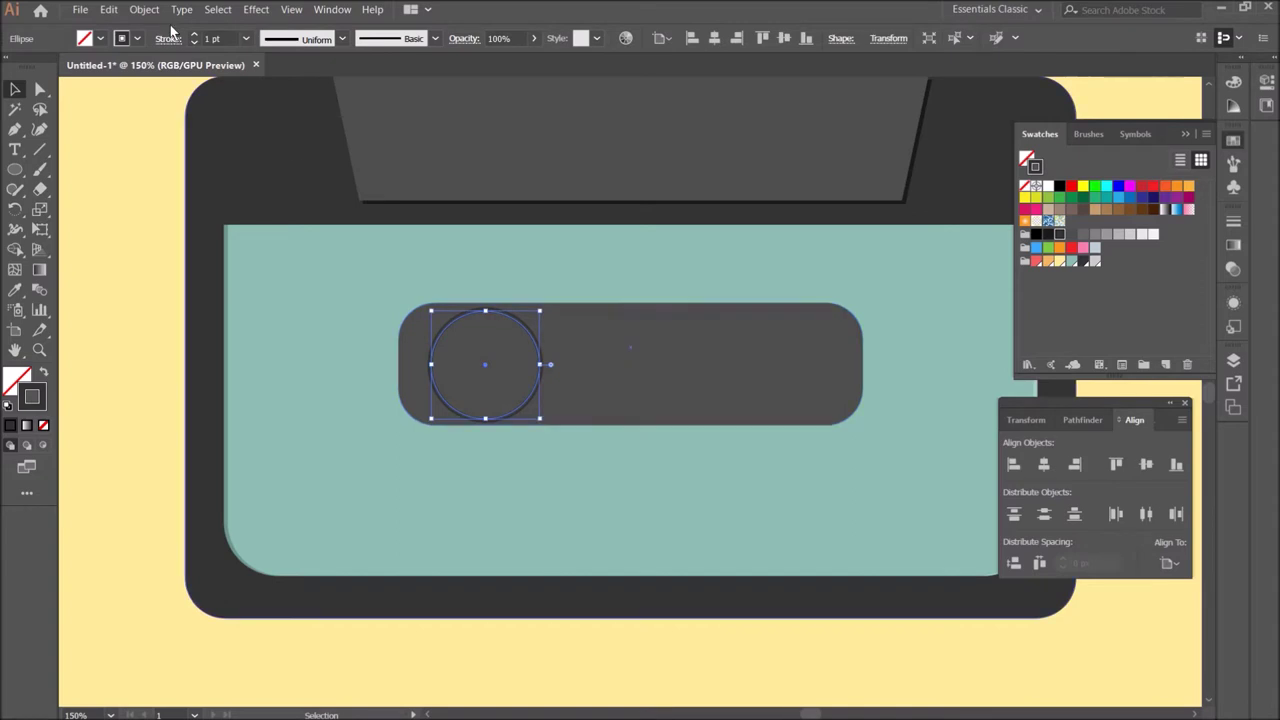
pyautogui.click(168, 39)
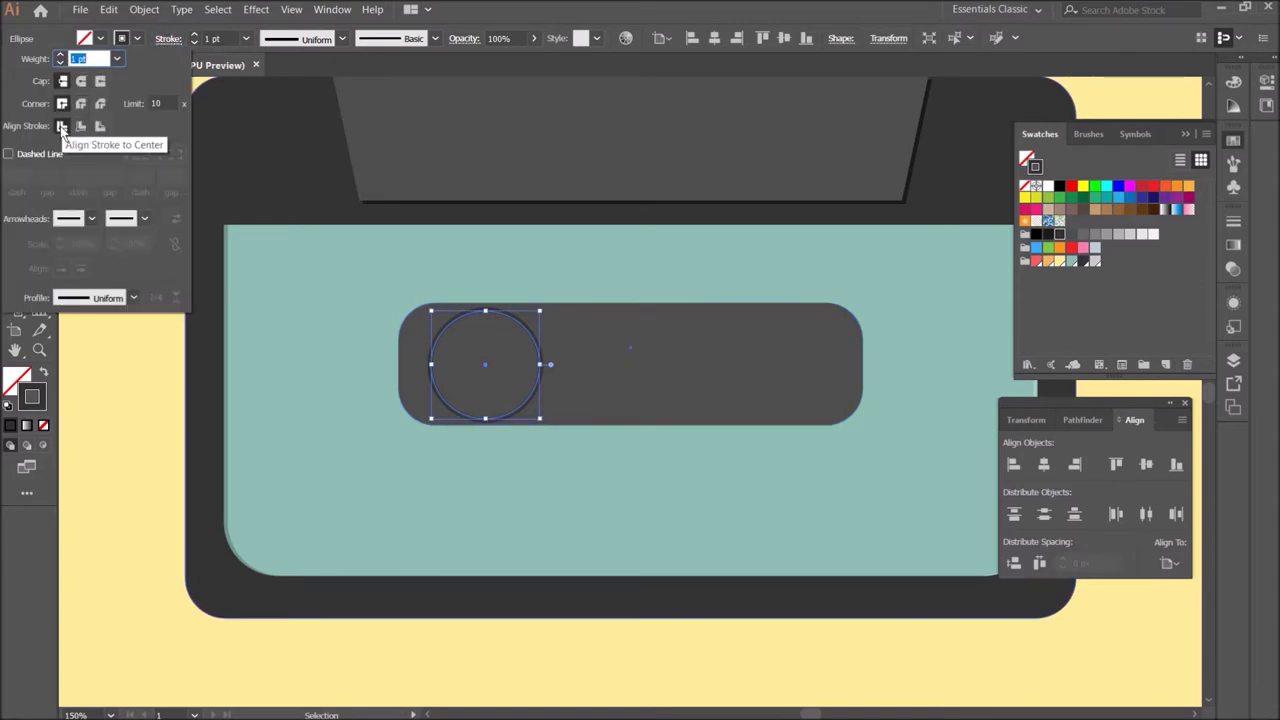
pyautogui.click(8, 155)
pyautogui.click(59, 55)
pyautogui.click(59, 55)
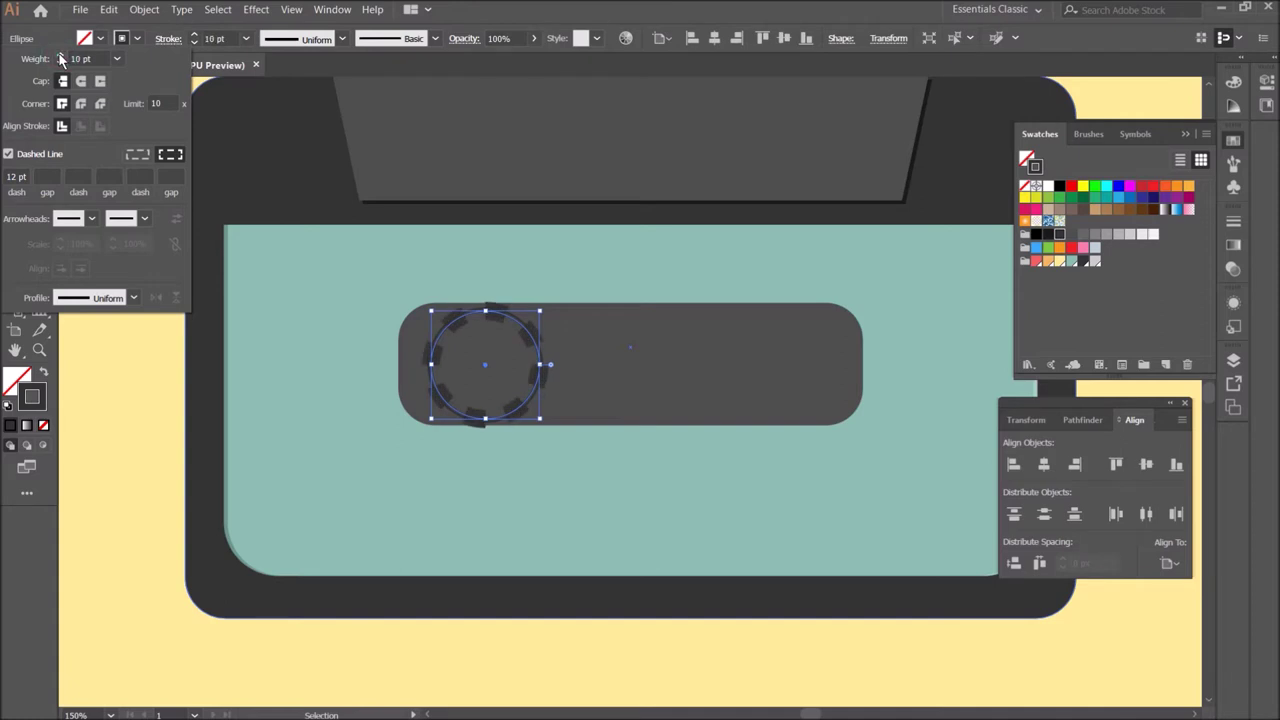
pyautogui.click(60, 58)
pyautogui.click(131, 357)
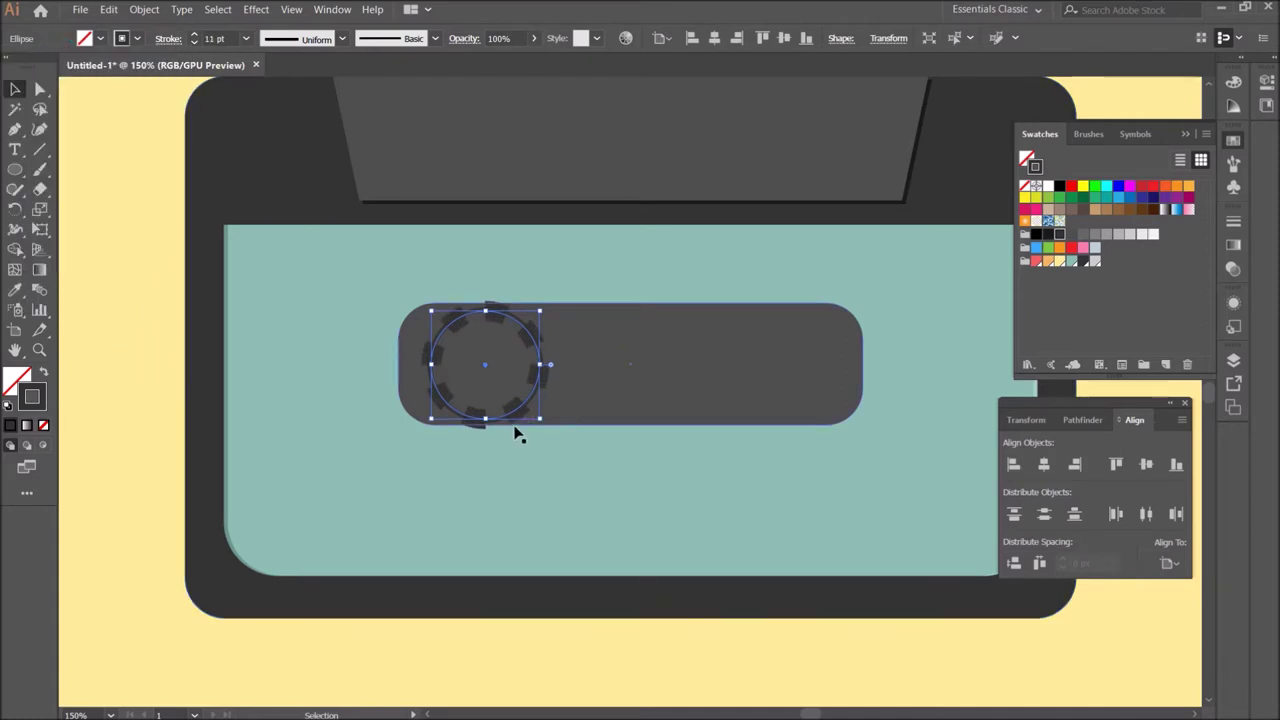
# Step: Scale the dashed circle down to about 51 px
pyautogui.moveTo(538, 416)
pyautogui.mouseDown()
pyautogui.moveTo(557, 436)
pyautogui.moveTo(535, 420)
pyautogui.mouseUp()
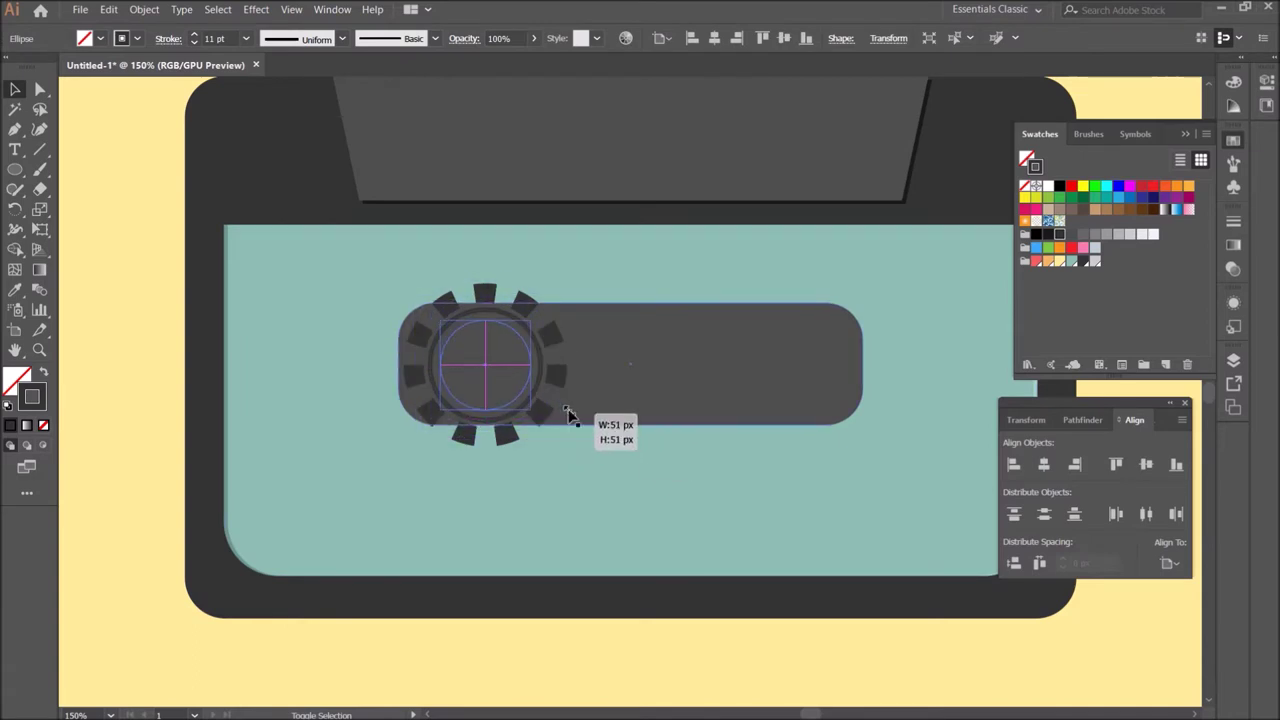
pyautogui.moveTo(570, 424); pyautogui.dragTo(570, 415)
pyautogui.keyDown('shift'); pyautogui.click(570, 415); pyautogui.keyUp('shift')
pyautogui.click(554, 528)
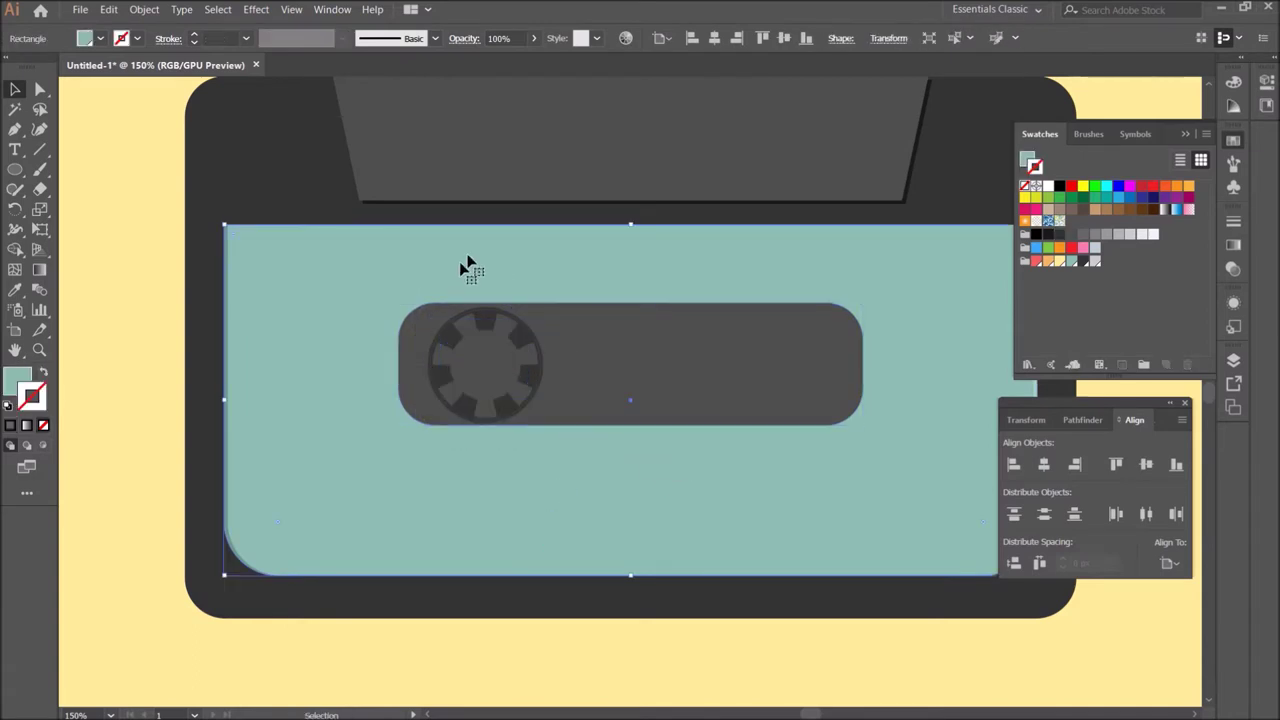
# Step: Fill the gear and the circle behind it yellow, sending the circle behind the gear
pyautogui.click(492, 323)
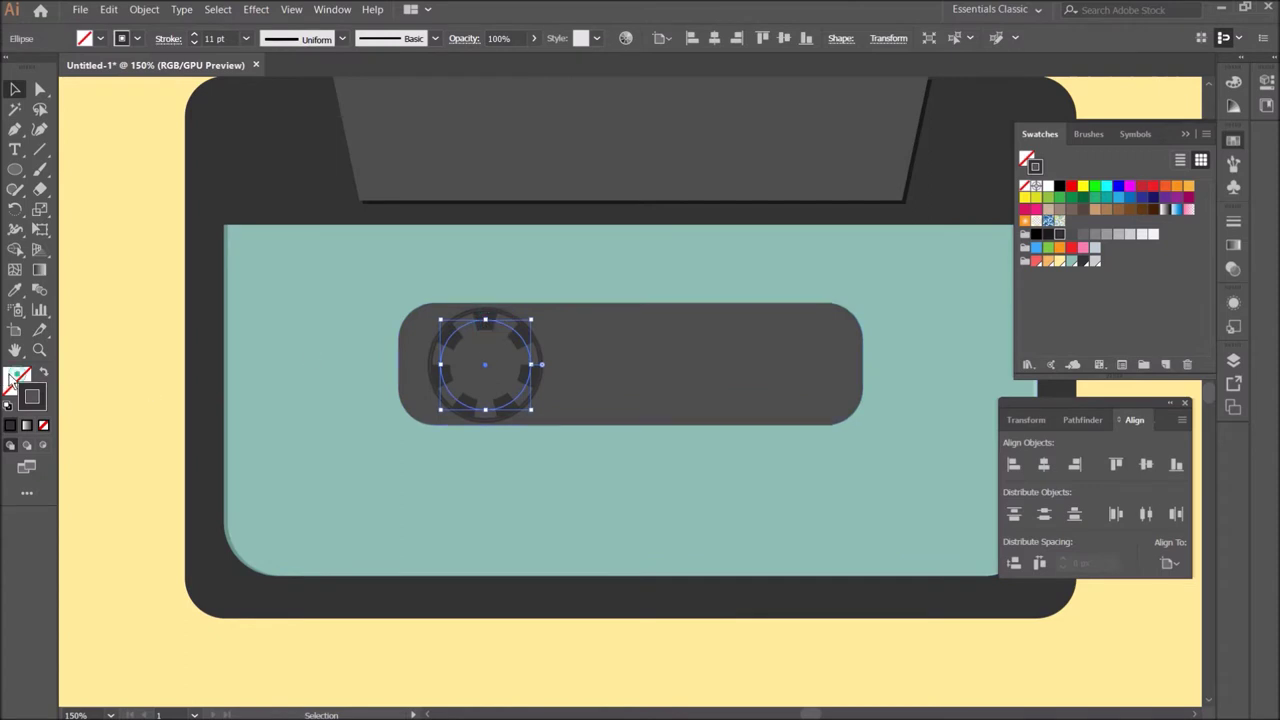
pyautogui.click(1233, 140)
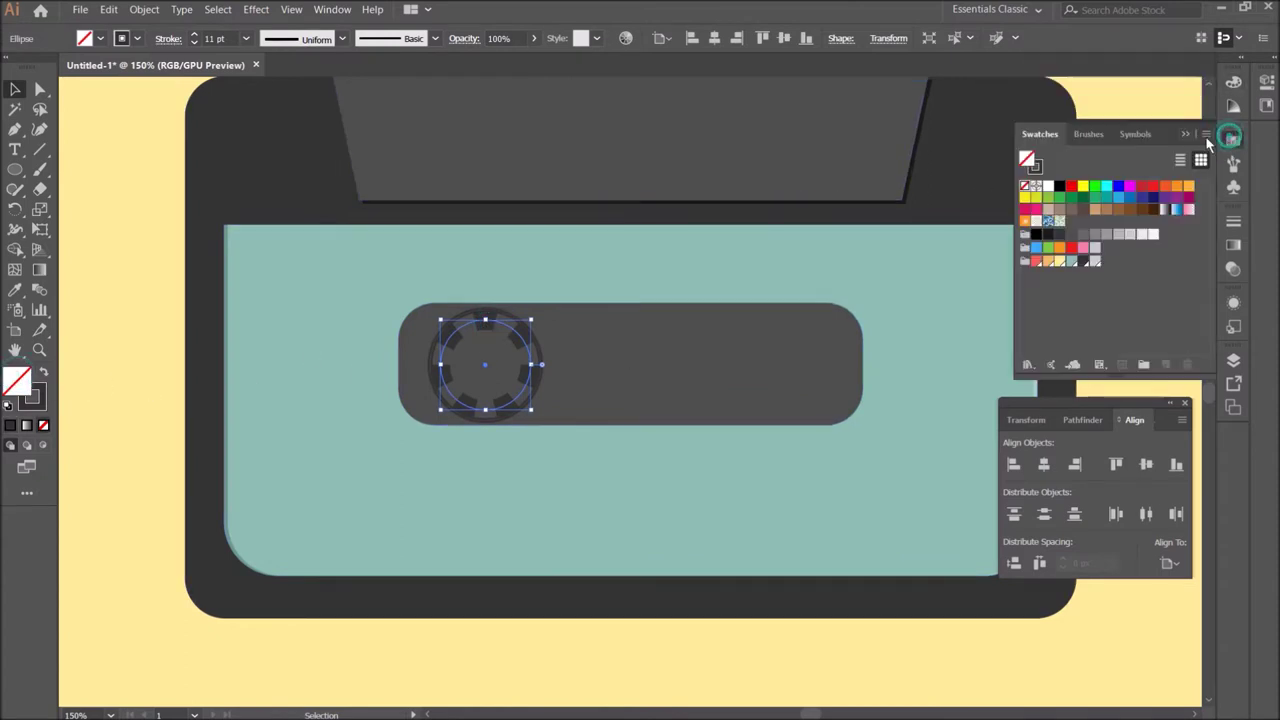
pyautogui.click(1058, 263)
pyautogui.click(534, 346)
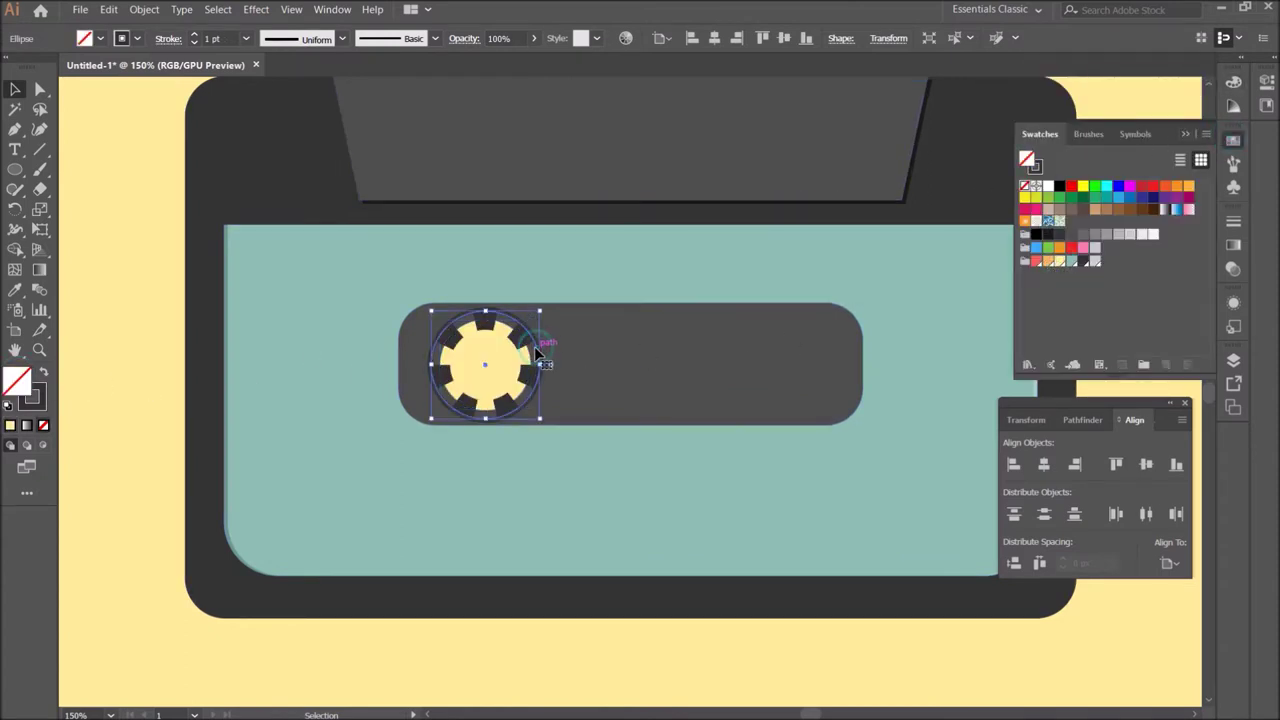
pyautogui.click(11, 425)
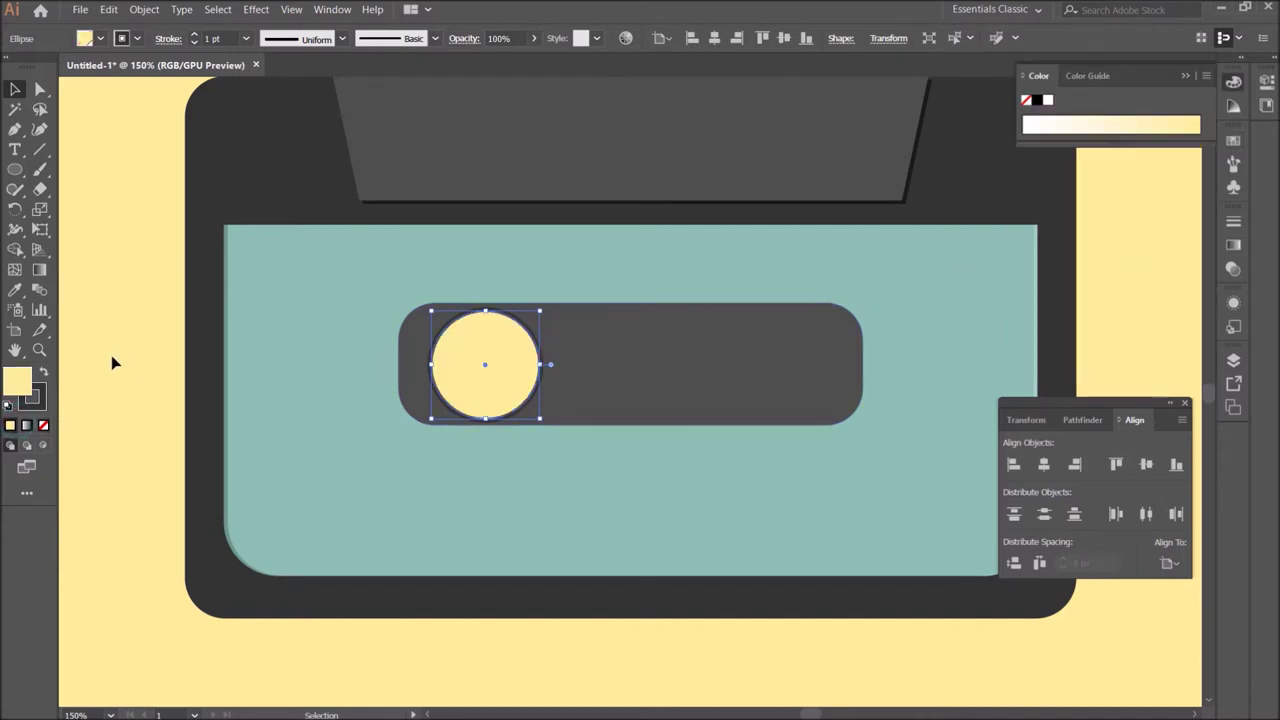
pyautogui.hotkey('ctrl', '[')
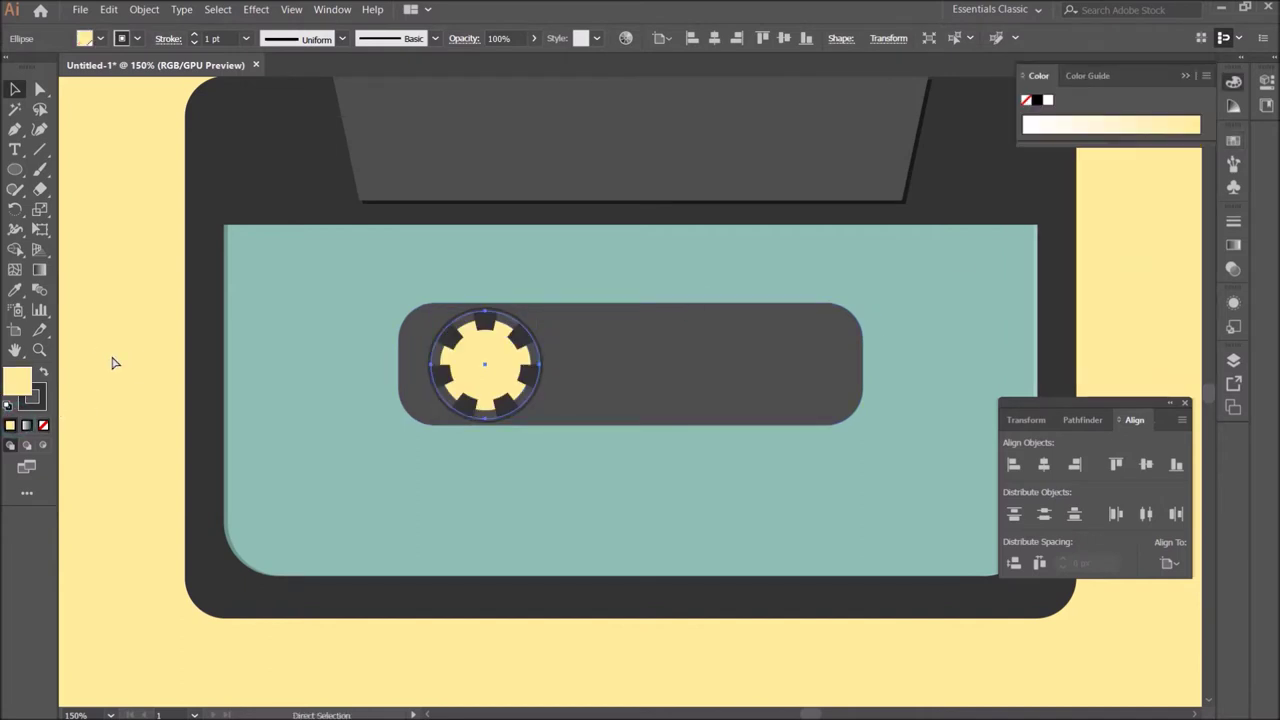
# Step: Select the gear together with the yellow circle
pyautogui.press('v')
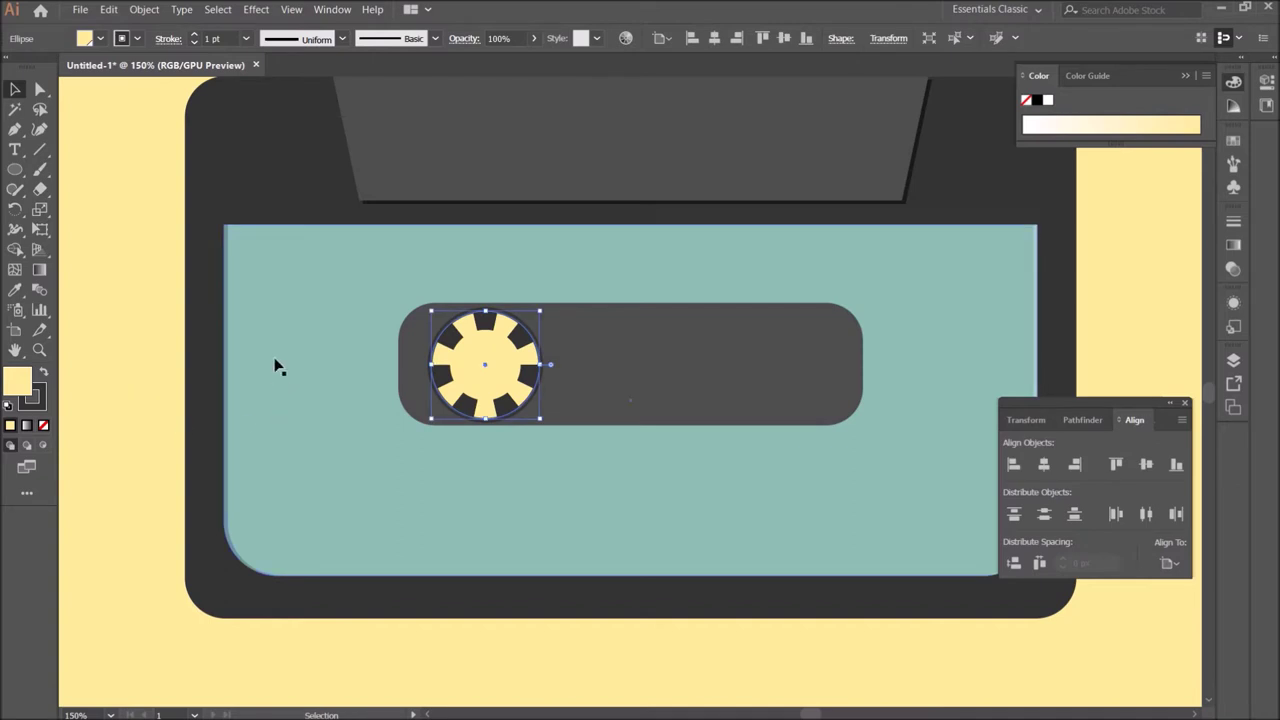
pyautogui.click(123, 271)
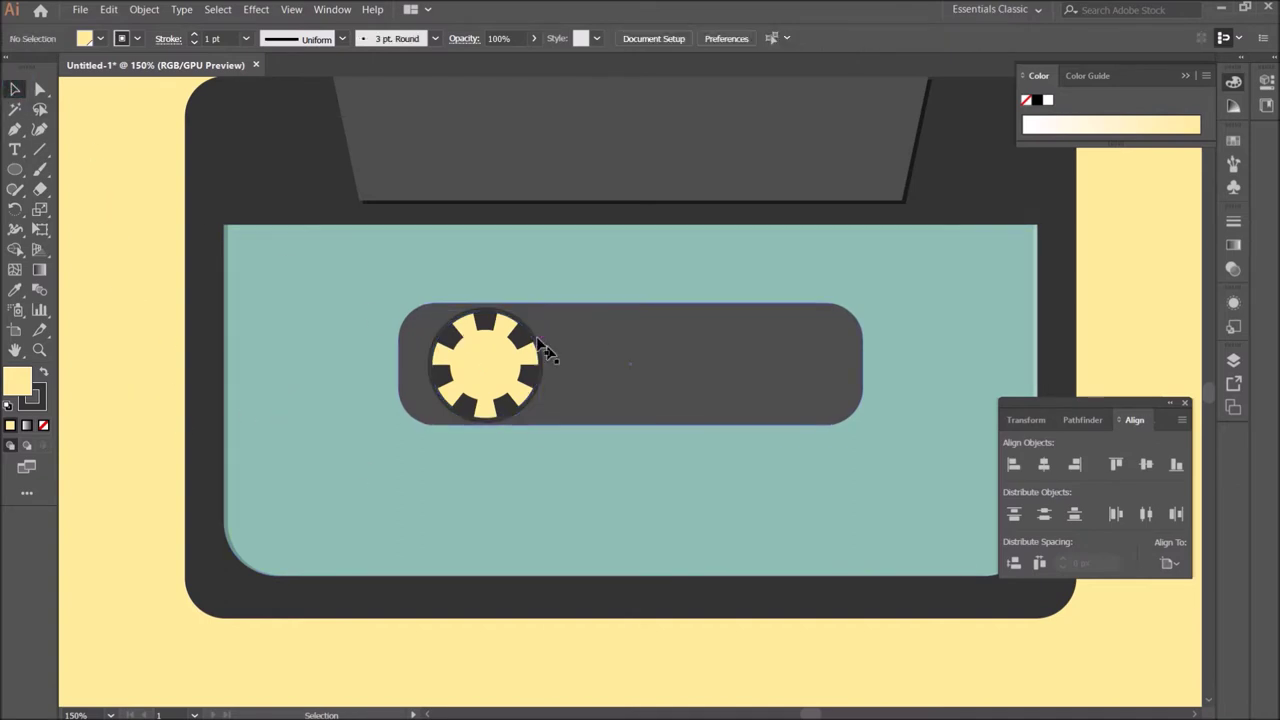
pyautogui.click(541, 346)
pyautogui.keyDown('shift'); pyautogui.click(541, 348); pyautogui.keyUp('shift')
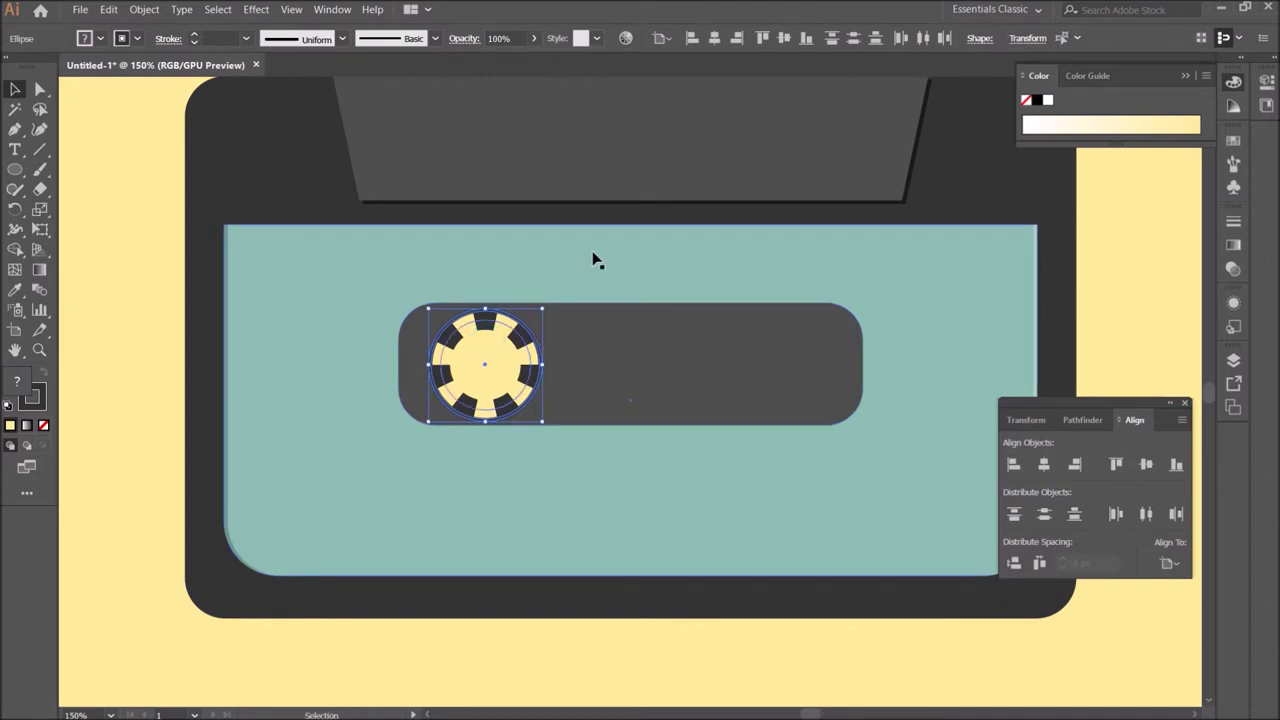
pyautogui.click(648, 388)
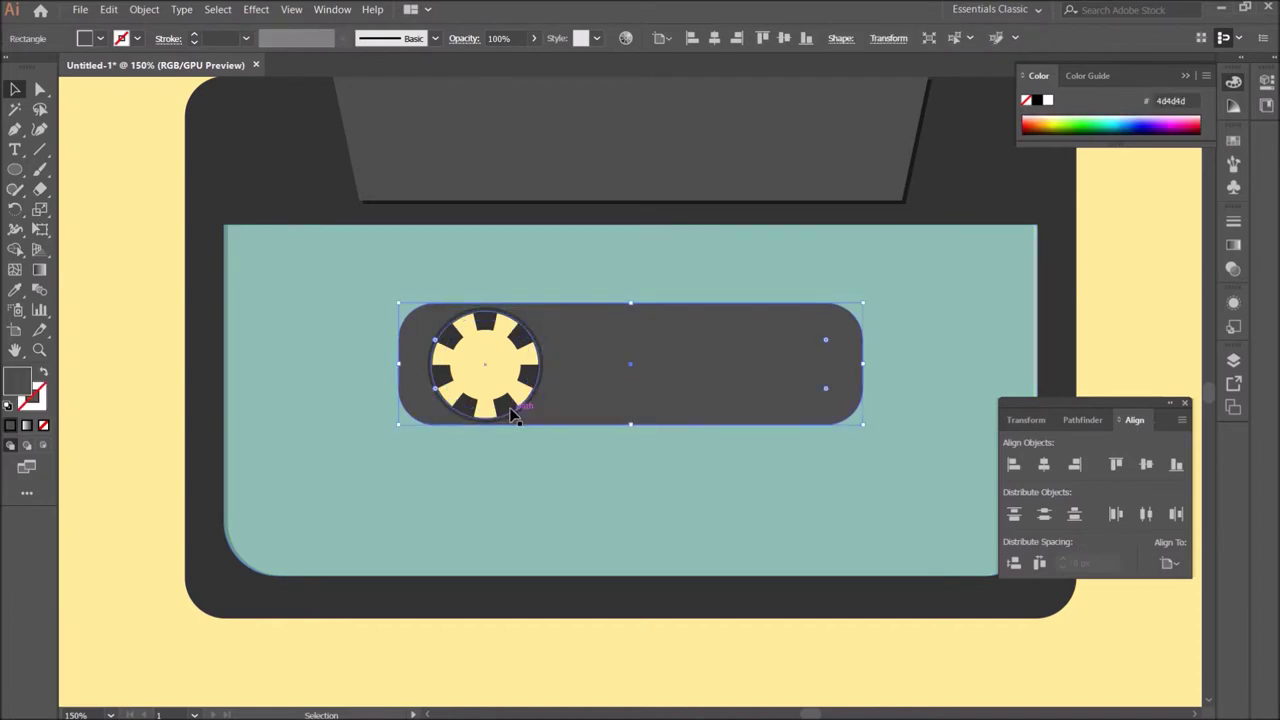
# Step: Thicken the reel outline to 3 pt and enlarge the outline ring around the gear
pyautogui.click(512, 414)
pyautogui.click(194, 34)
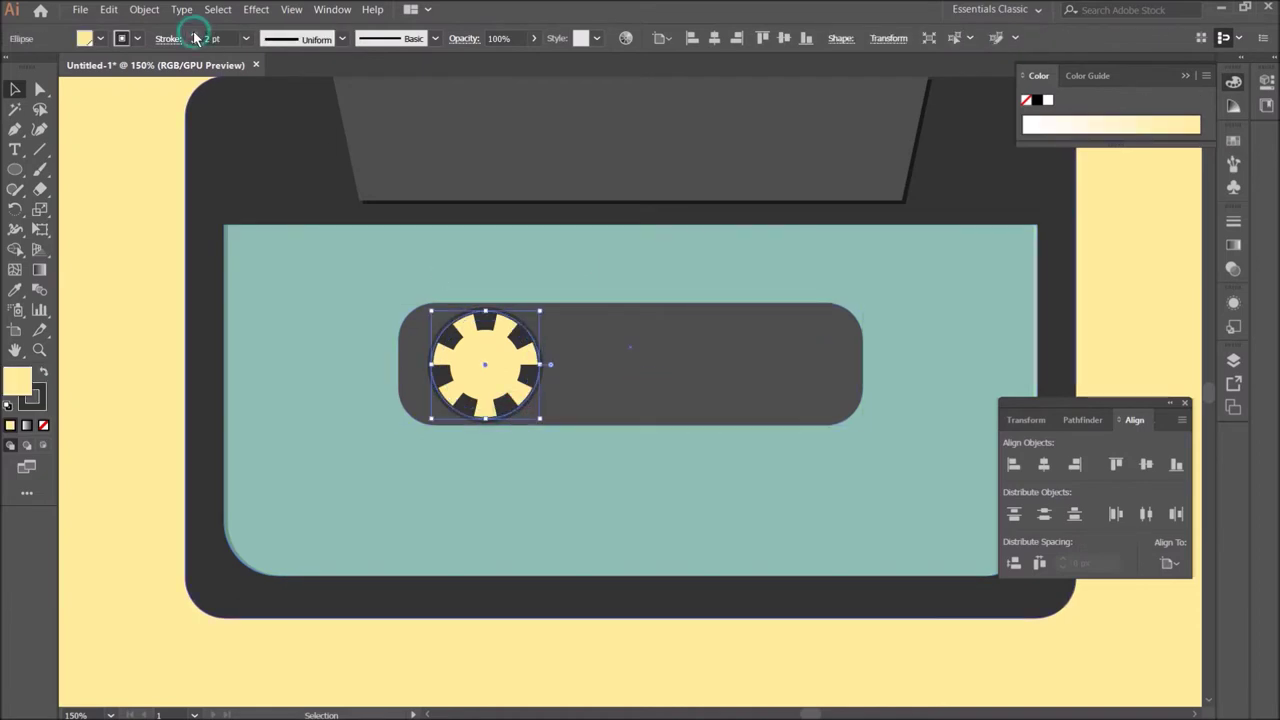
pyautogui.click(194, 34)
pyautogui.click(140, 320)
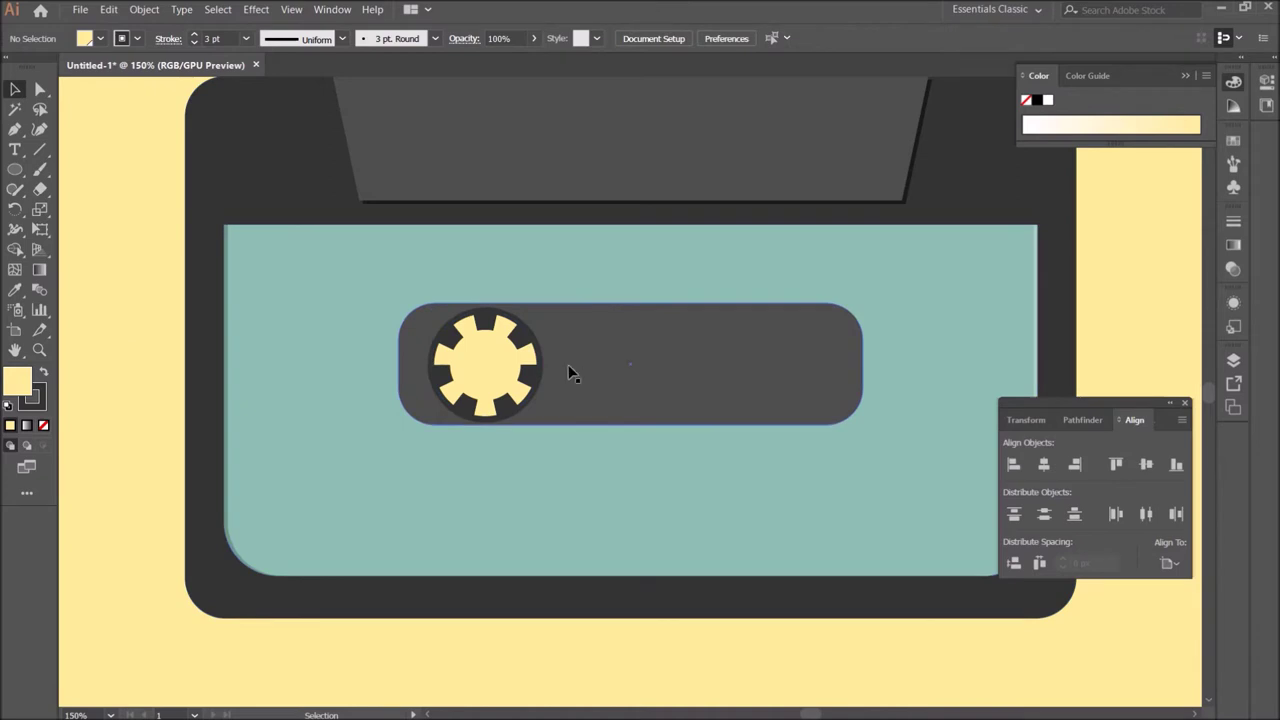
pyautogui.click(542, 363)
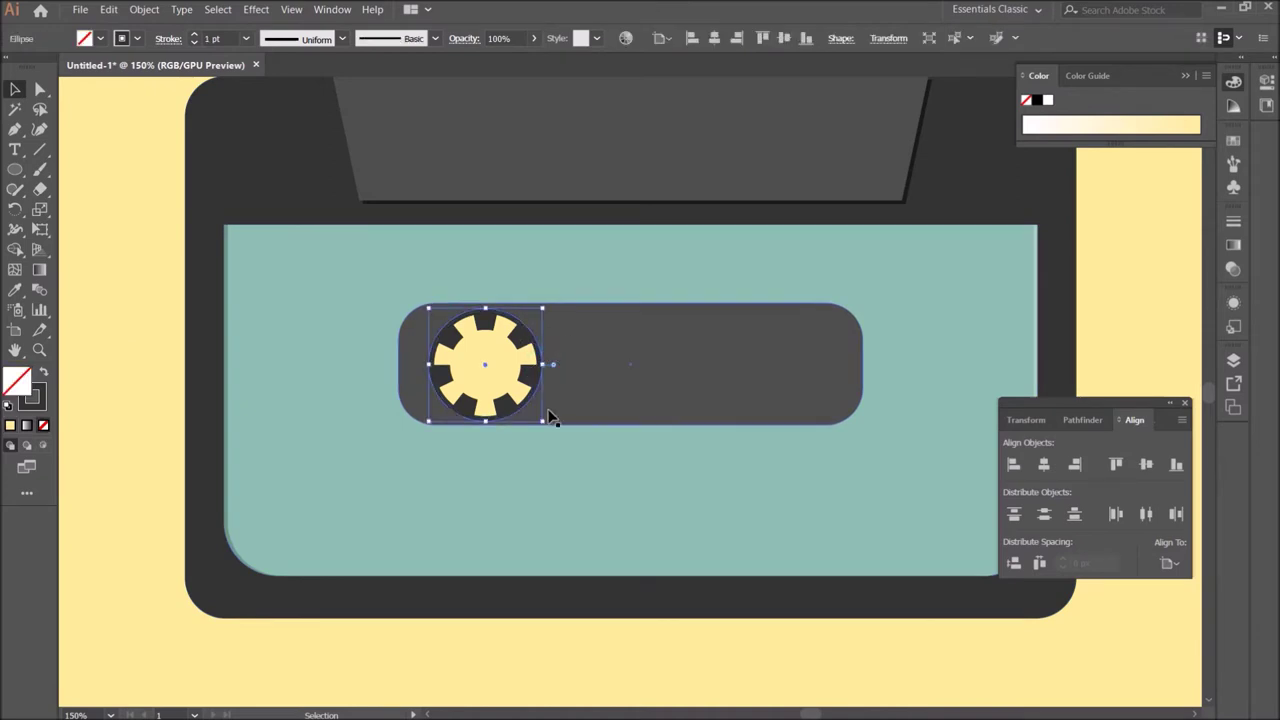
pyautogui.moveTo(545, 419); pyautogui.dragTo(552, 425)
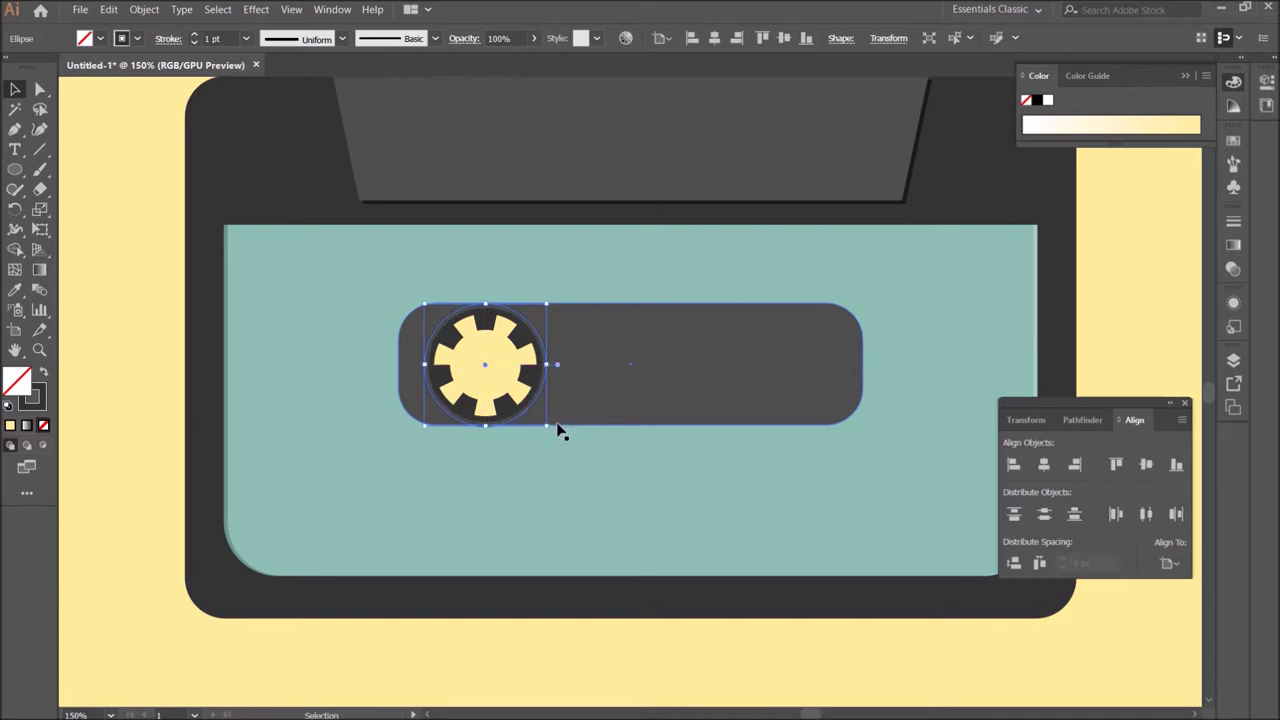
# Step: Group gear and ring, resize to about 64.5 px, and copy it to the strip's right end
pyautogui.click(553, 497)
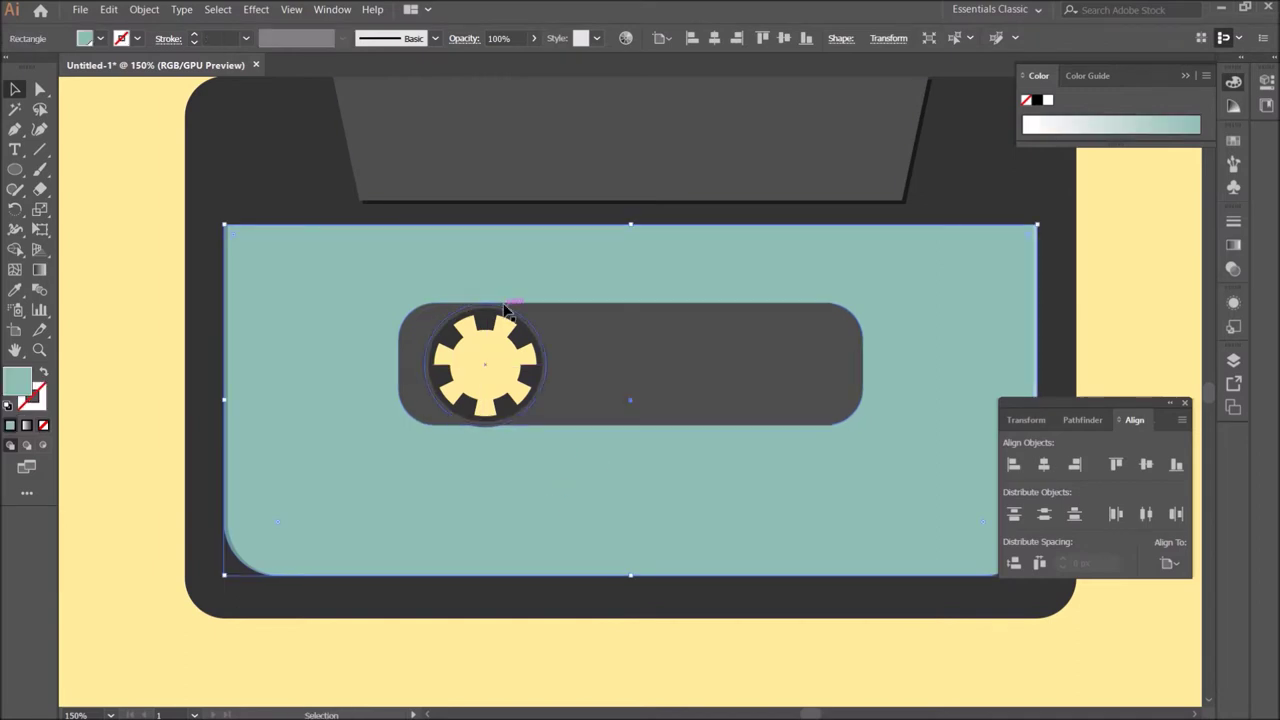
pyautogui.click(497, 340)
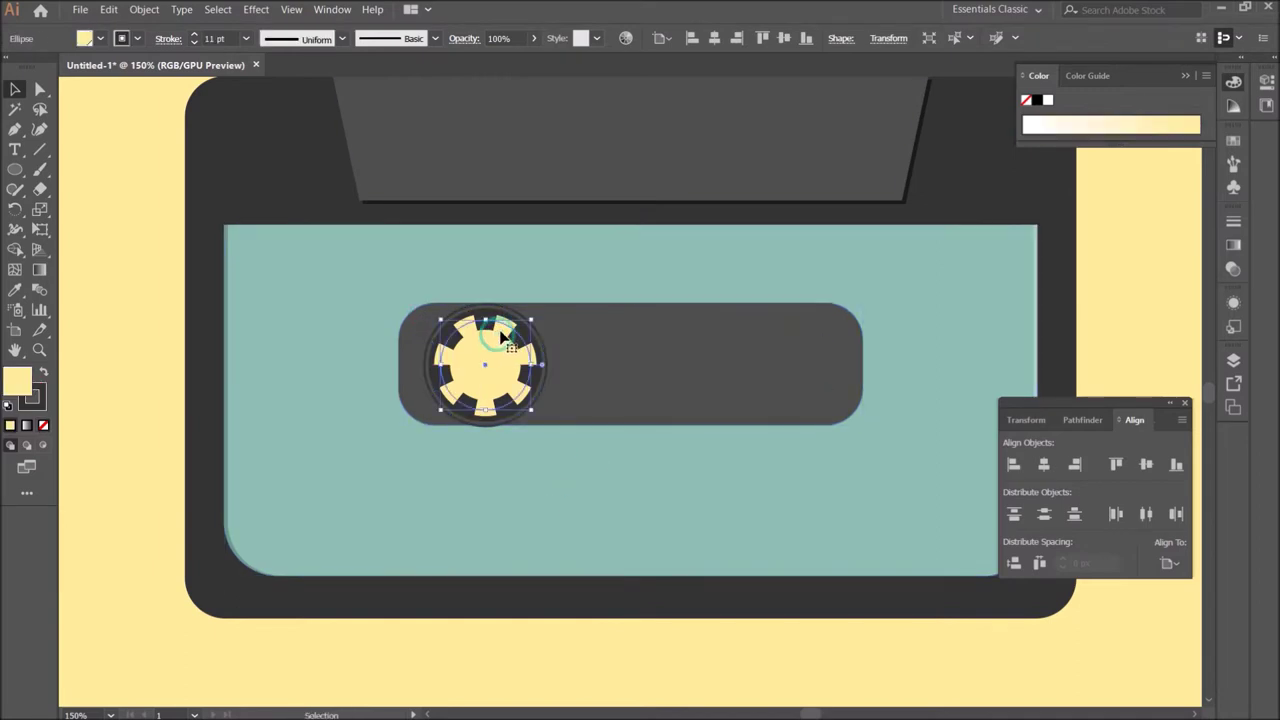
pyautogui.keyDown('shift'); pyautogui.click(544, 352); pyautogui.keyUp('shift')
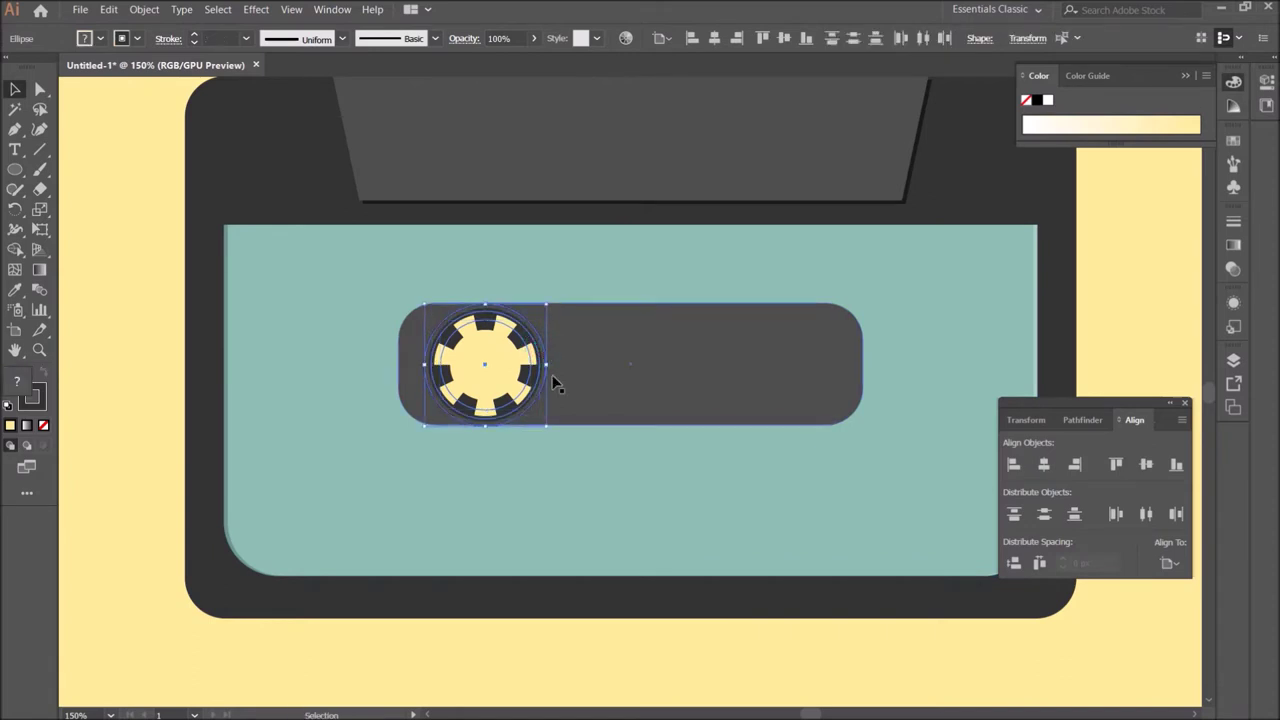
pyautogui.hotkey('ctrl', 'g')
pyautogui.moveTo(546, 425); pyautogui.dragTo(540, 422)
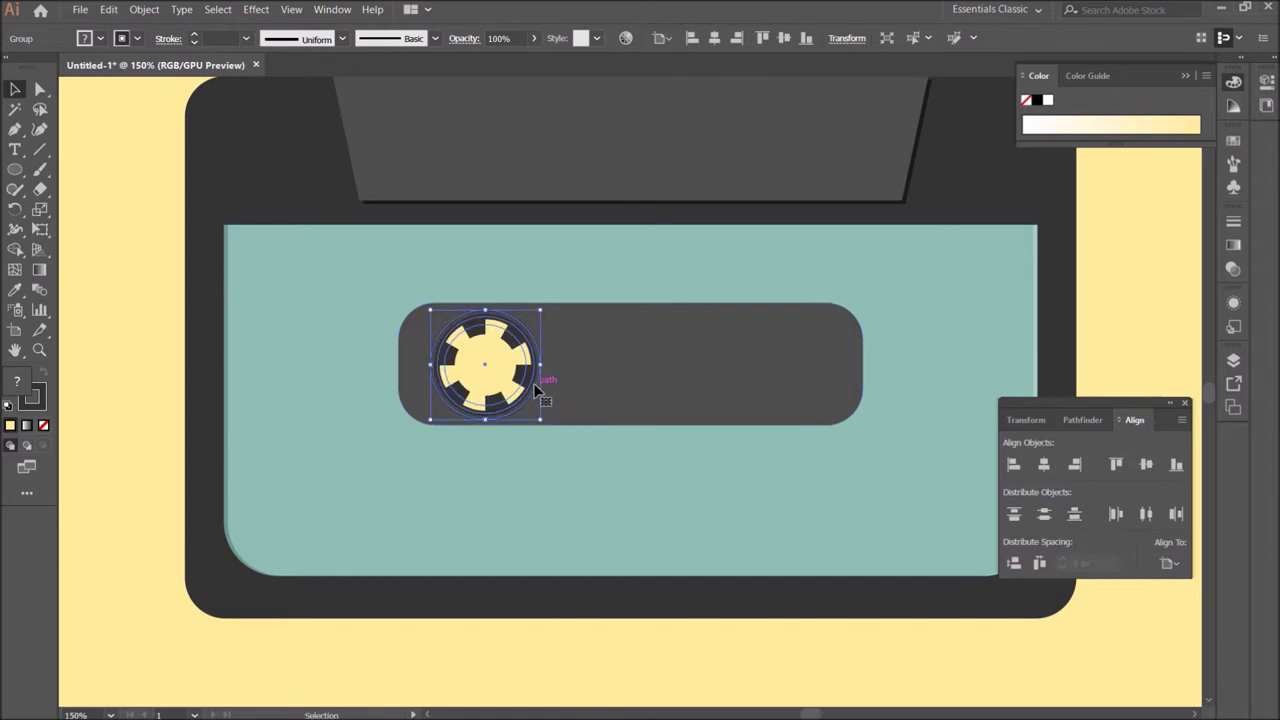
pyautogui.moveTo(537, 389); pyautogui.dragTo(829, 390)
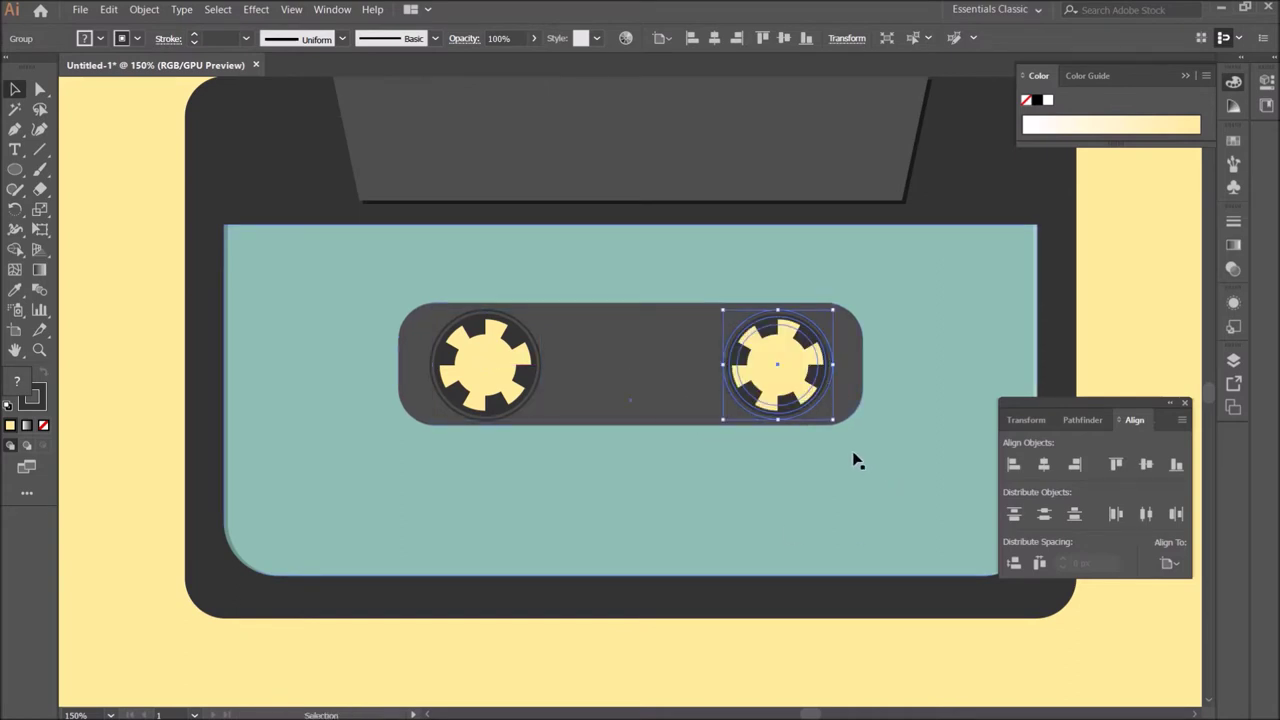
pyautogui.click(658, 392)
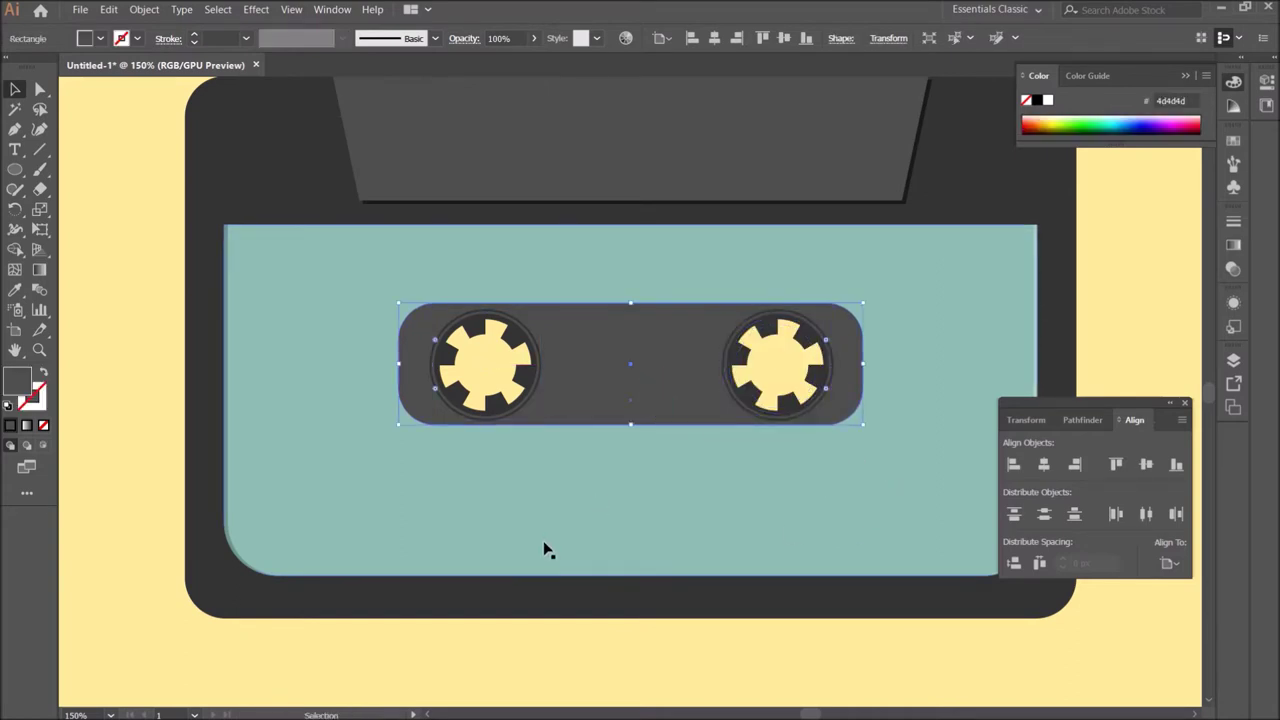
# Step: Draw a small rectangle between the reels and round its corners to about 10 px
pyautogui.scroll(-2, 545, 549)
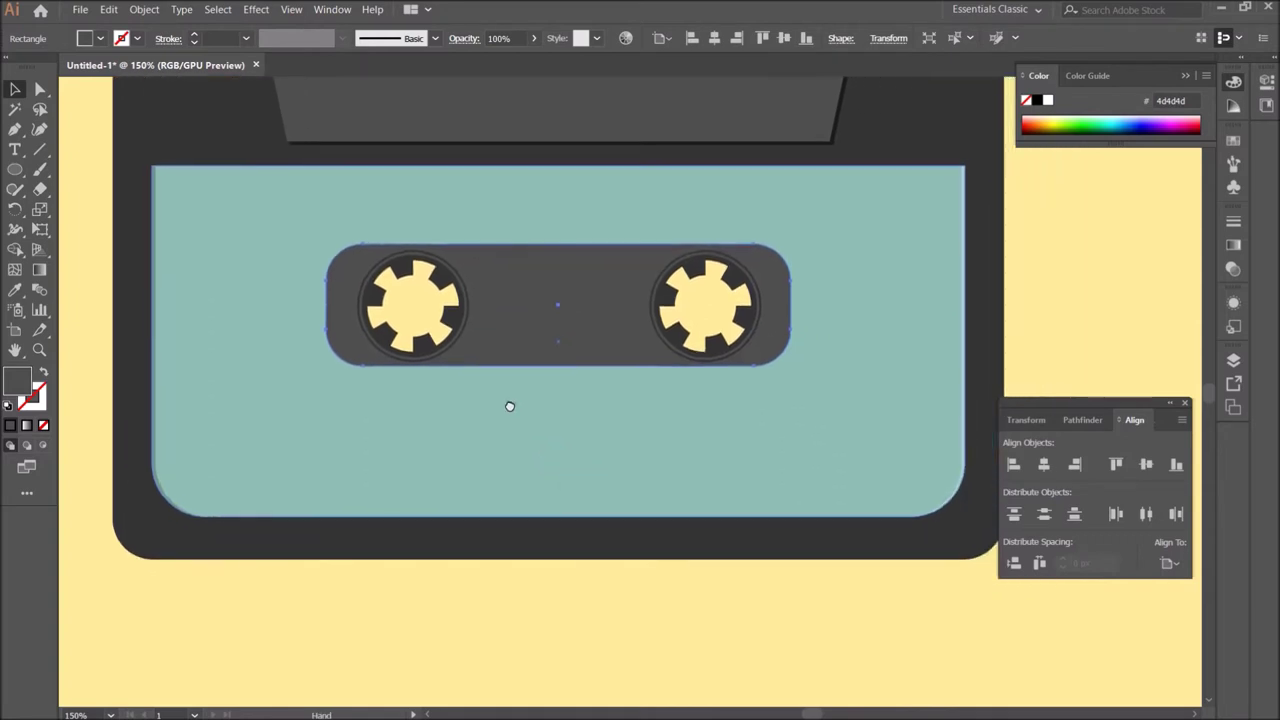
pyautogui.click(575, 637)
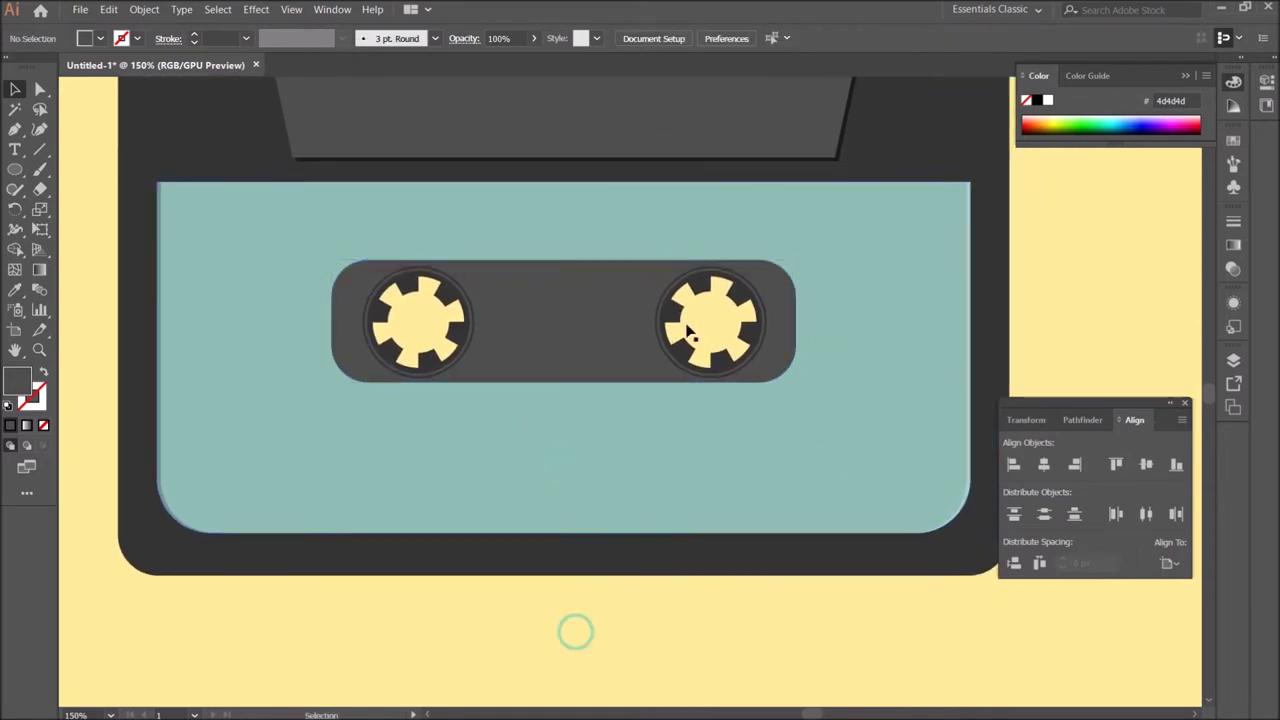
pyautogui.click(17, 170)
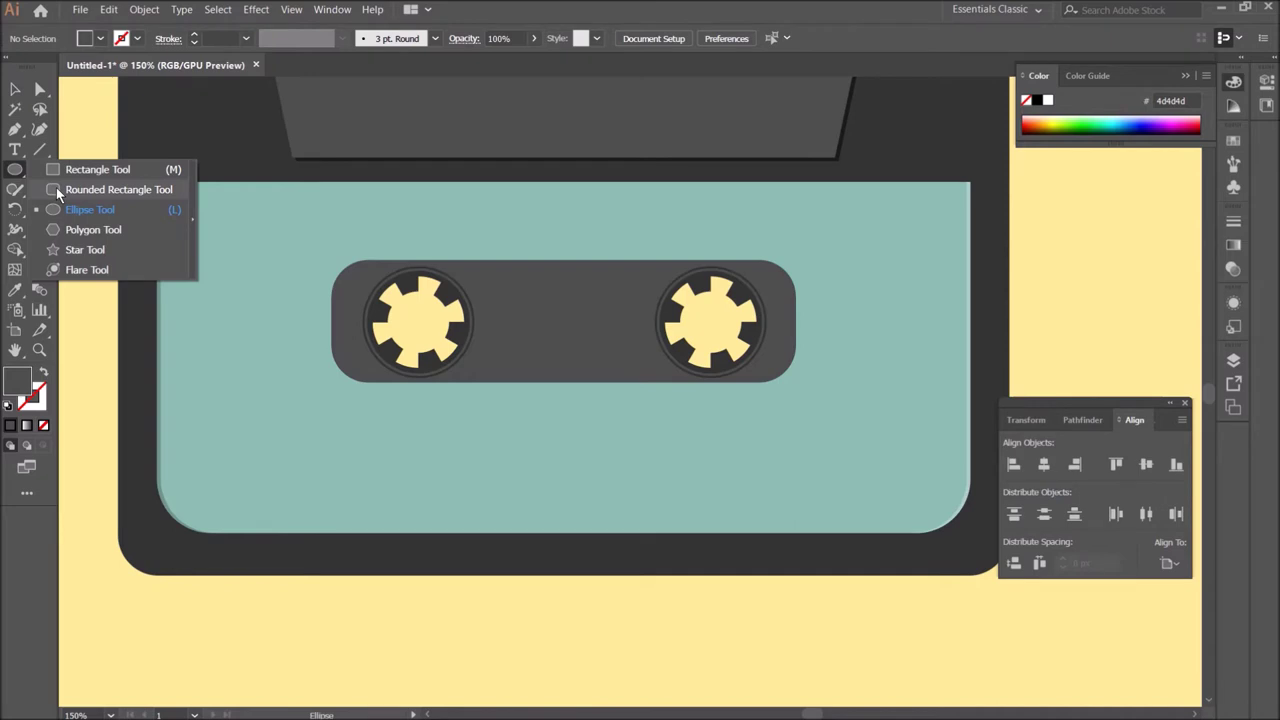
pyautogui.click(60, 169)
pyautogui.moveTo(499, 291); pyautogui.dragTo(641, 353)
pyautogui.click(15, 89)
pyautogui.moveTo(507, 299); pyautogui.dragTo(518, 310)
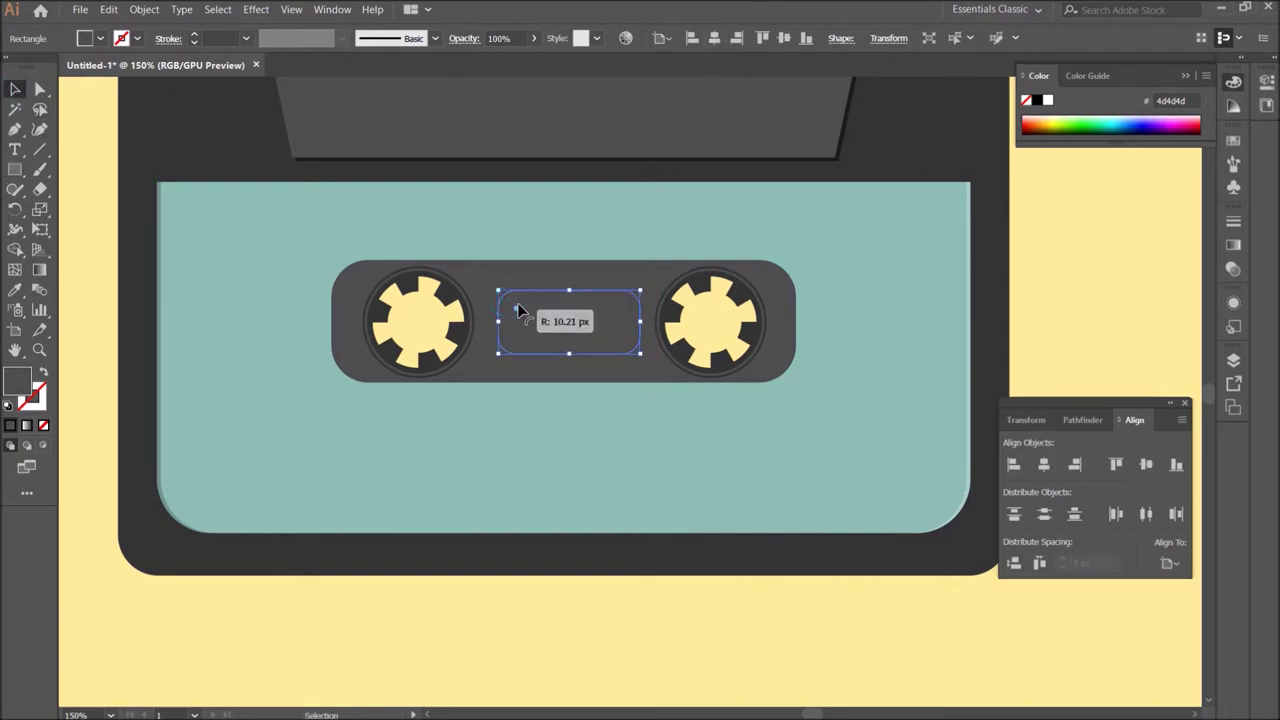
# Step: Centre the rounded rectangle horizontally and vertically on the window strip as key object
pyautogui.keyDown('shift'); pyautogui.click(581, 271); pyautogui.keyUp('shift')
pyautogui.click(577, 277)
pyautogui.click(1044, 465)
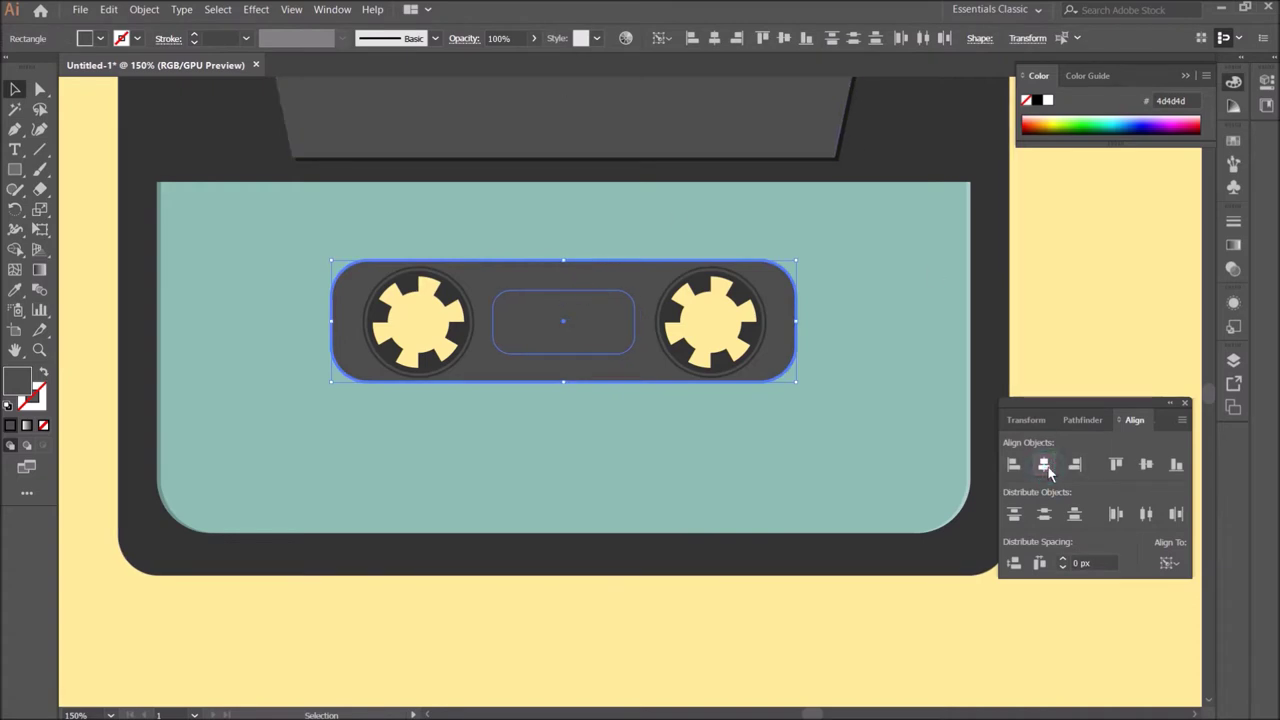
pyautogui.click(1147, 463)
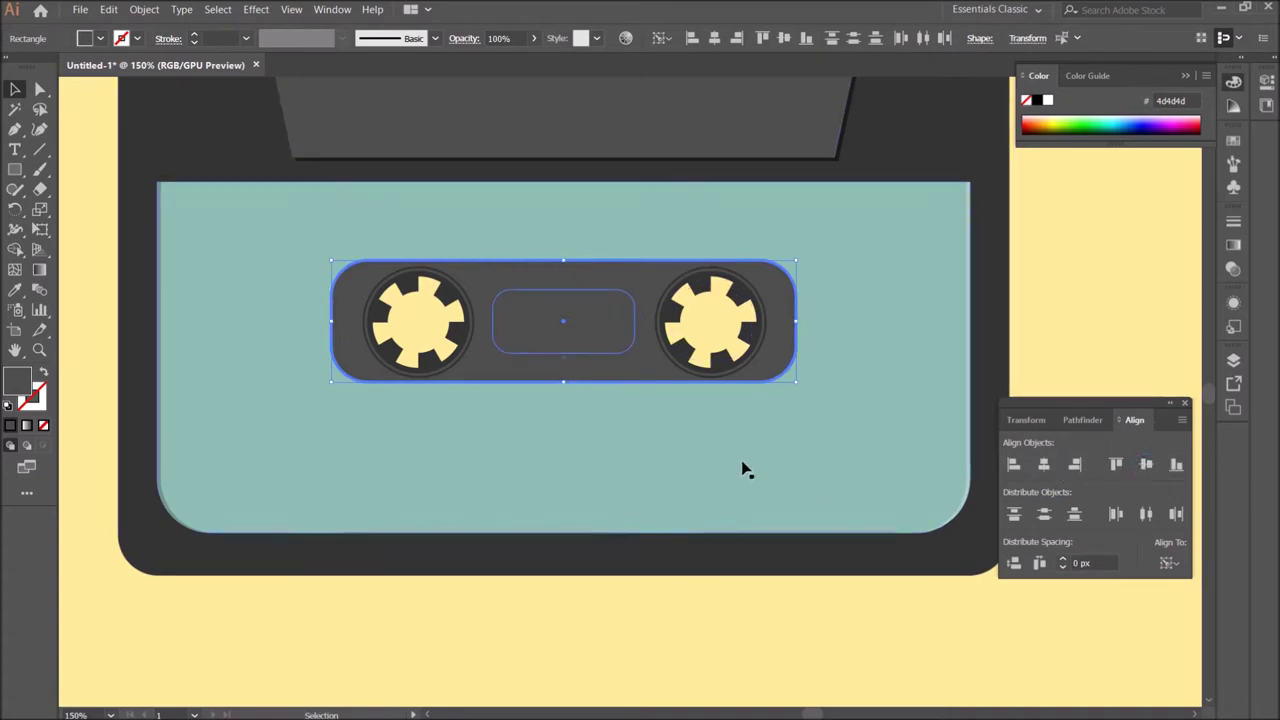
# Step: Fill the rounded rectangle with the yellow sampled by the Eyedropper
pyautogui.click(757, 655)
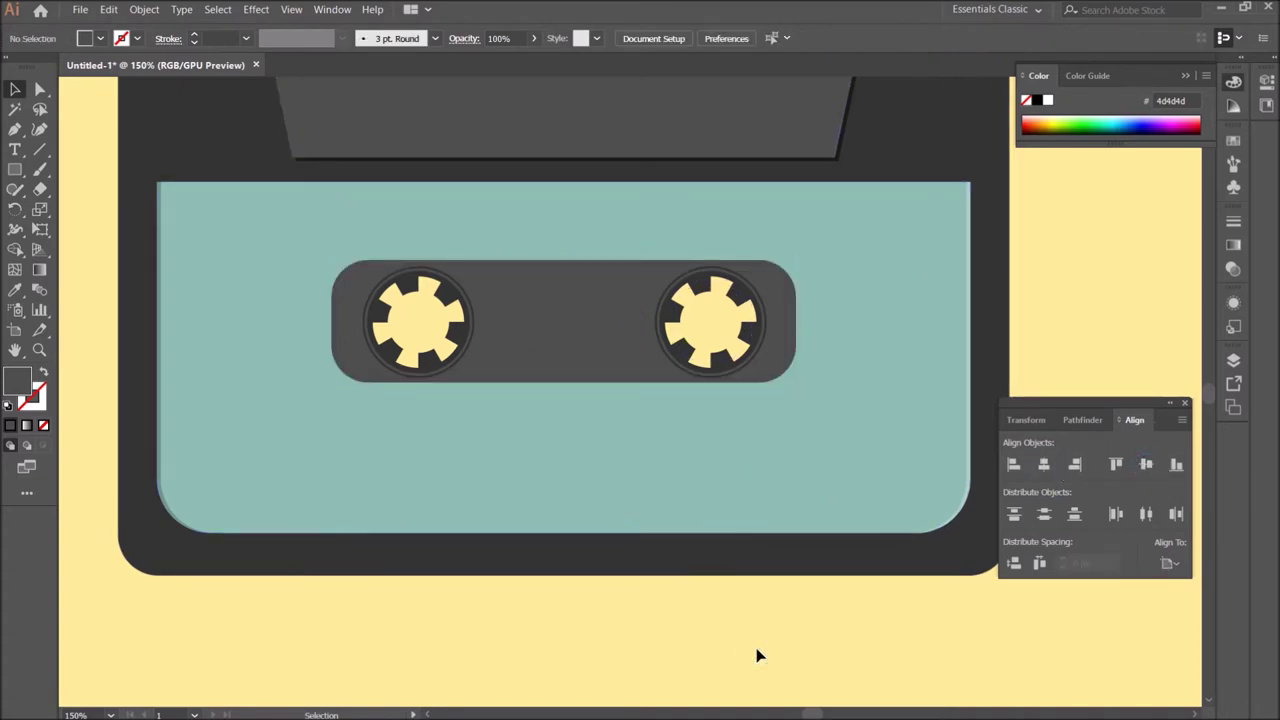
pyautogui.click(578, 298)
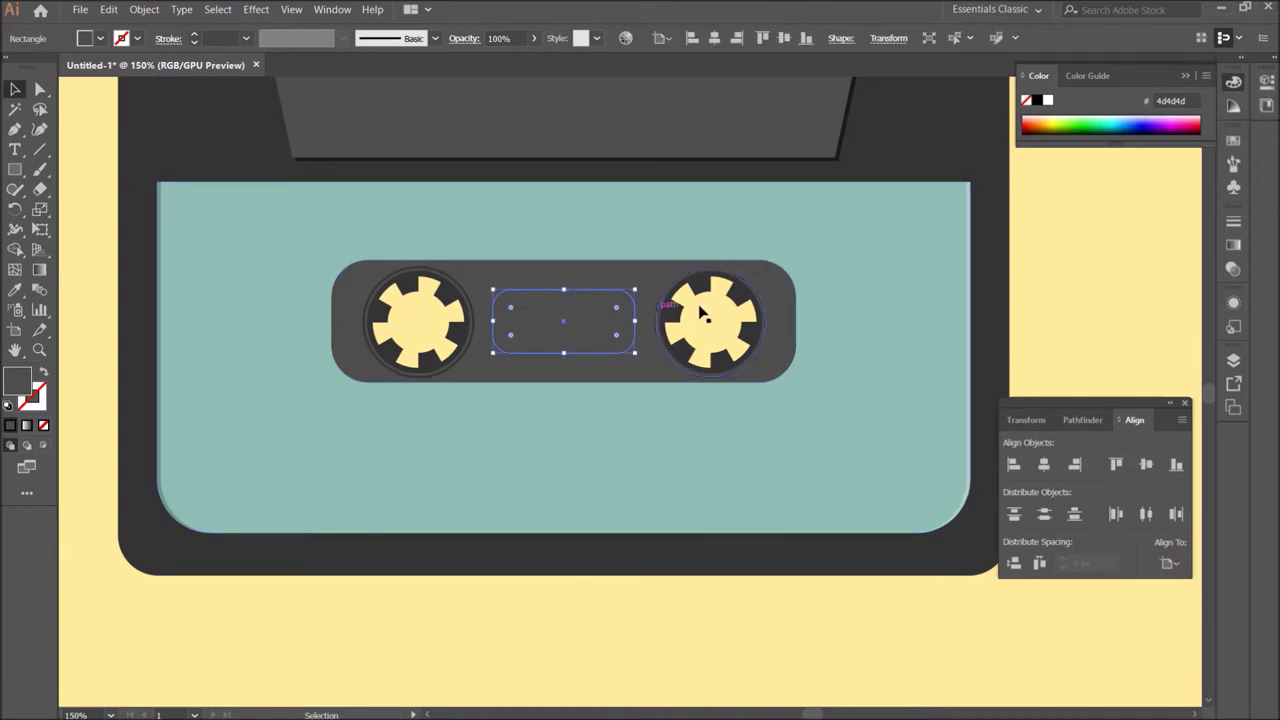
pyautogui.press('i')
pyautogui.click(1063, 266)
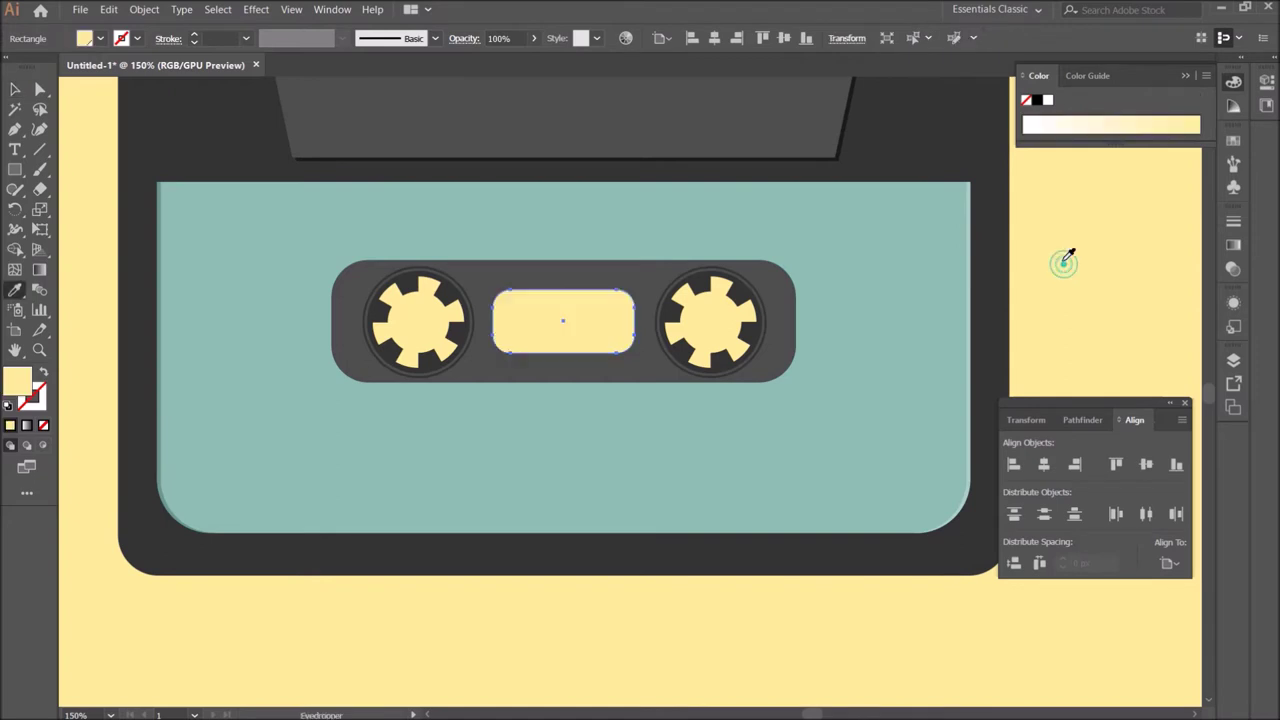
pyautogui.click(14, 90)
pyautogui.click(87, 178)
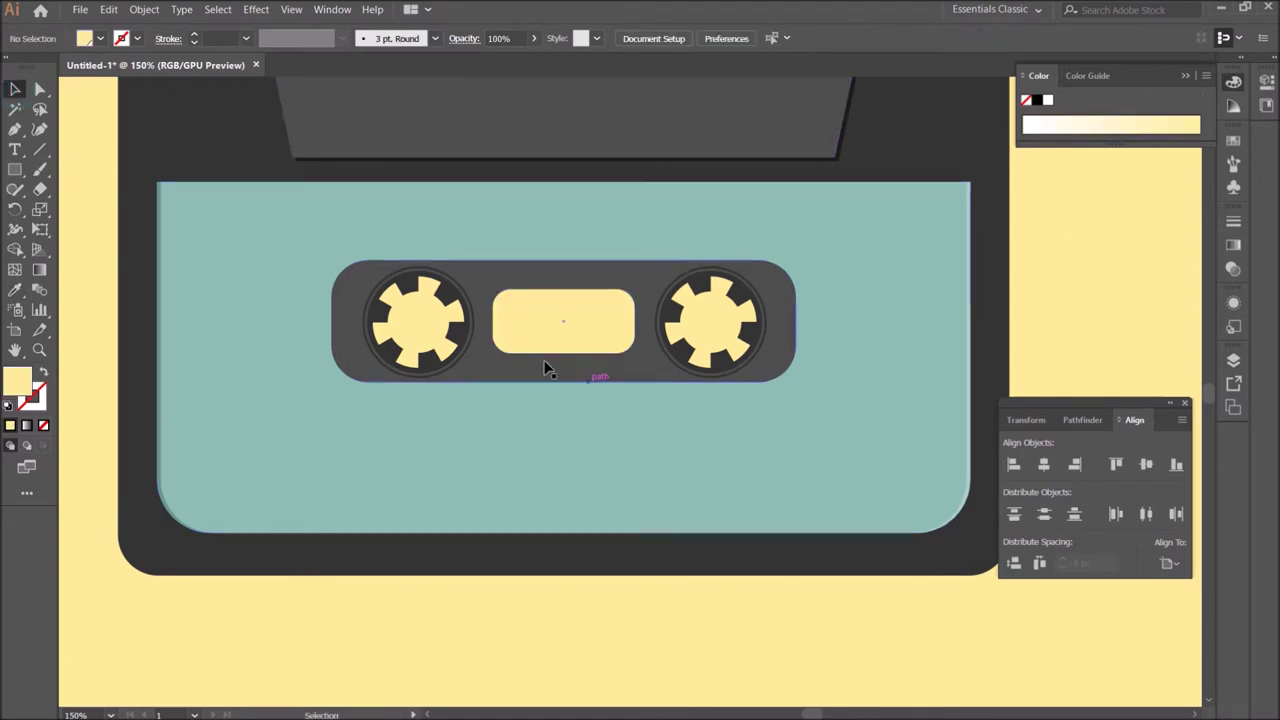
# Step: Draw large circles centred on the left and right reels
pyautogui.click(16, 172)
pyautogui.click(80, 209)
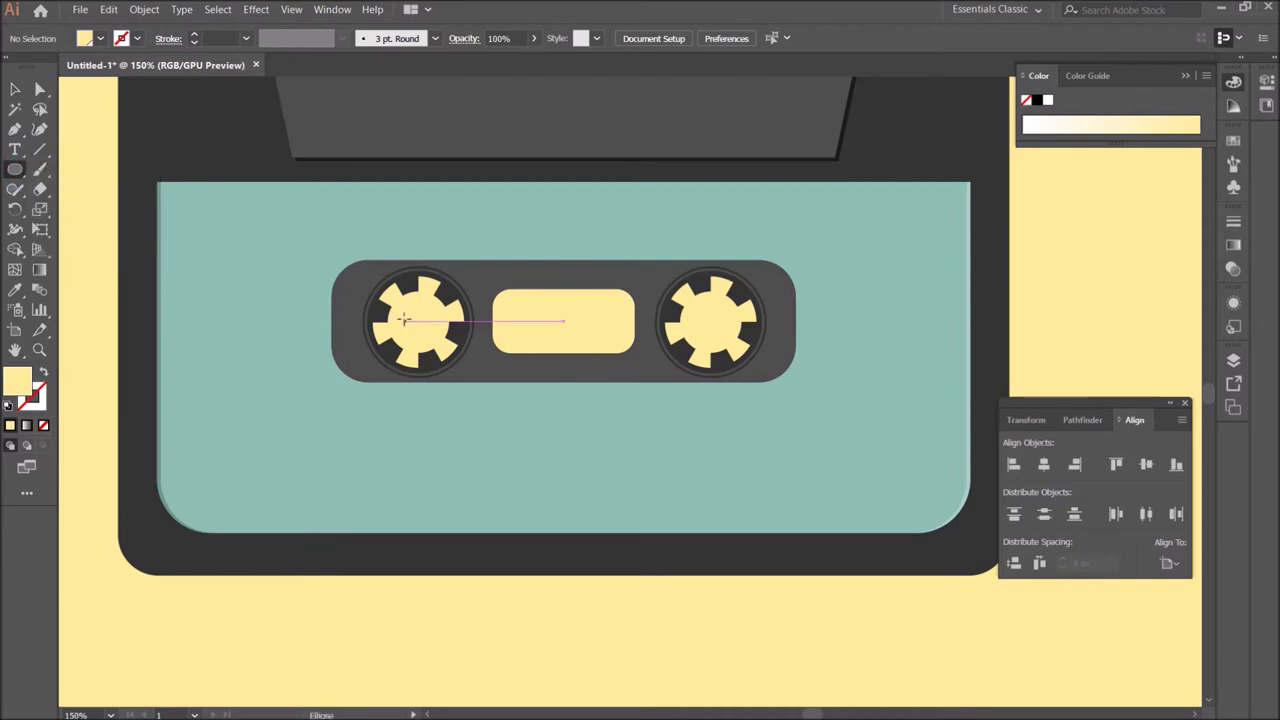
pyautogui.moveTo(416, 321); pyautogui.dragTo(556, 423)
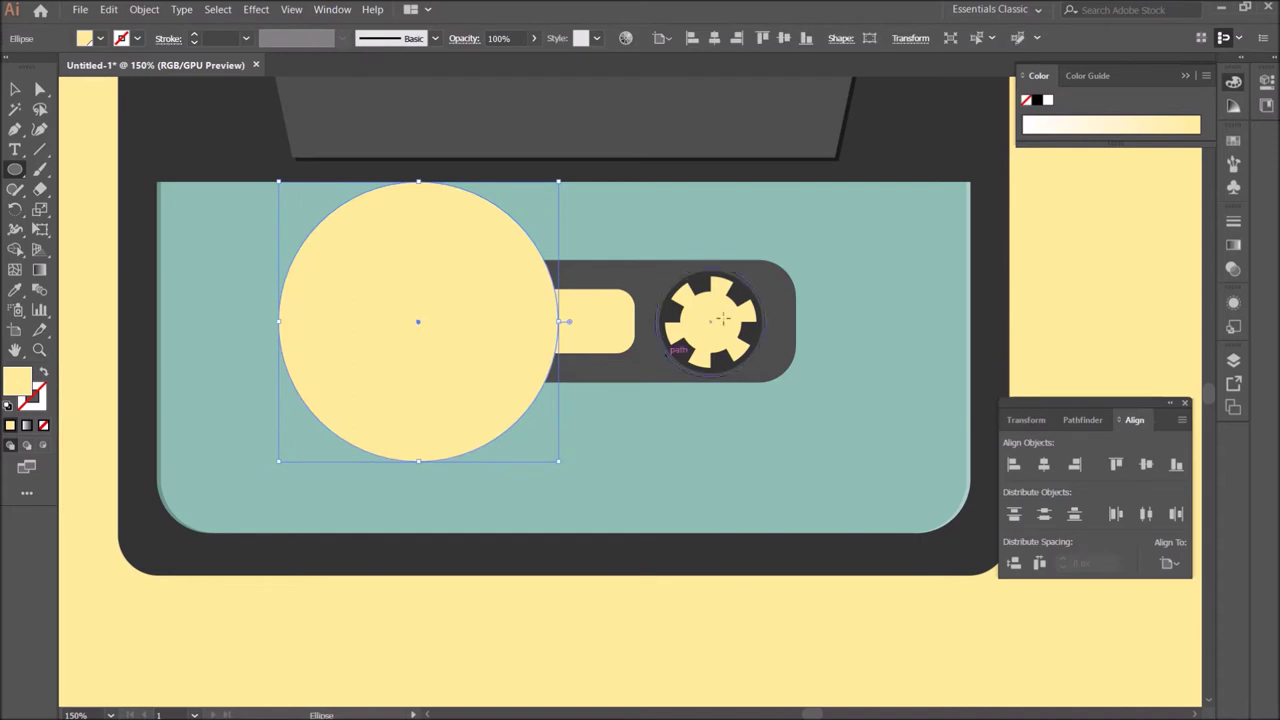
pyautogui.moveTo(711, 319); pyautogui.dragTo(809, 362)
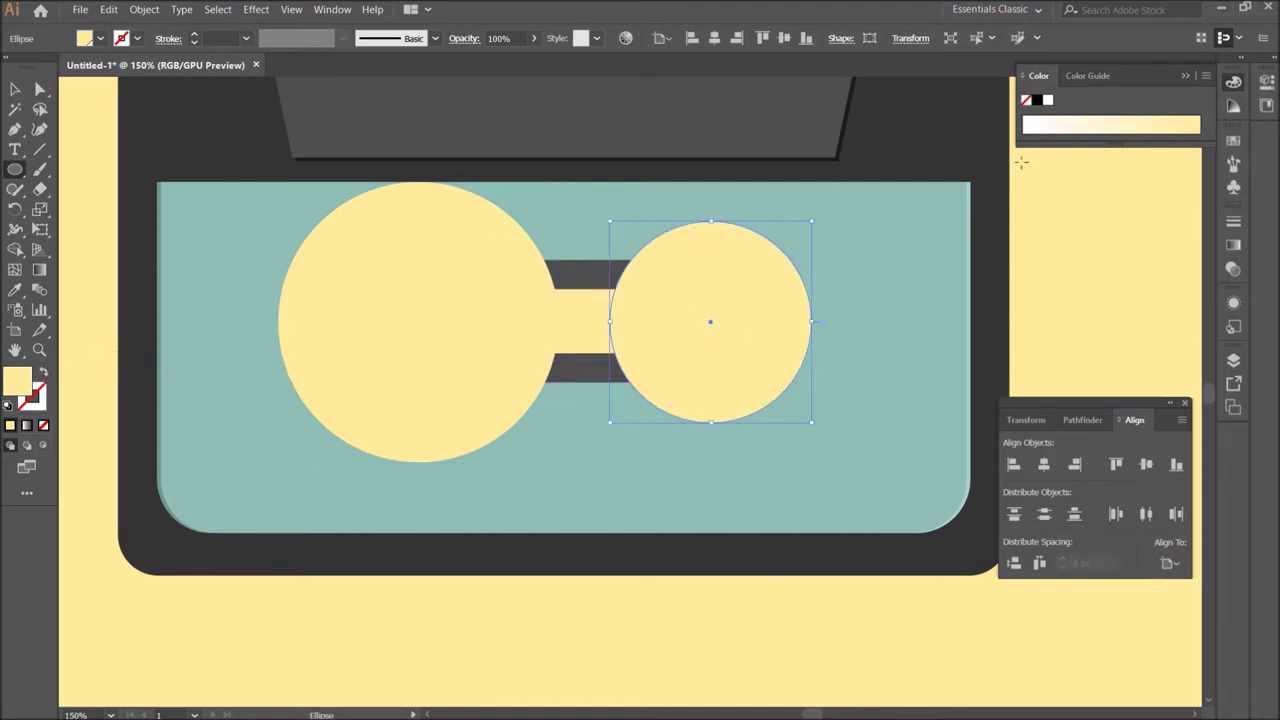
# Step: Fill both circles dark grey and merge them with the tape window using Shape Builder
pyautogui.click(1233, 141)
pyautogui.click(15, 89)
pyautogui.click(400, 310)
pyautogui.keyDown('shift'); pyautogui.click(717, 326); pyautogui.keyUp('shift')
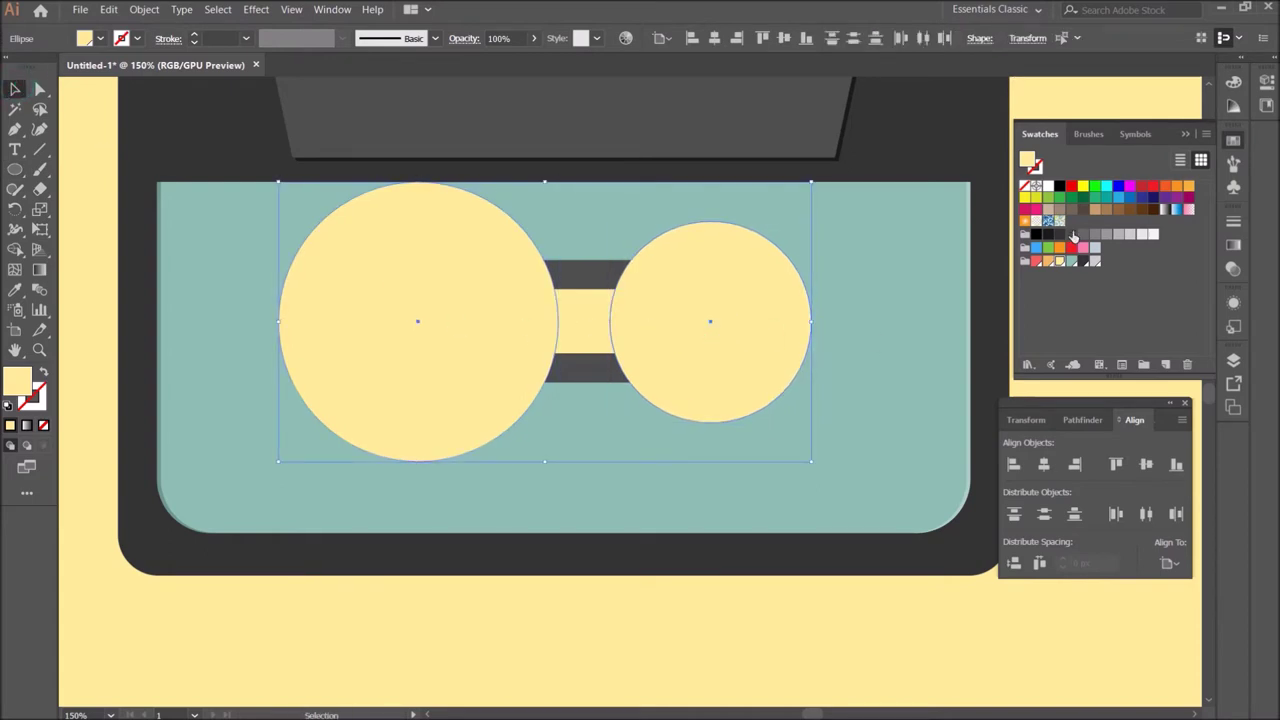
pyautogui.click(1057, 238)
pyautogui.keyDown('shift'); pyautogui.click(586, 314); pyautogui.keyUp('shift')
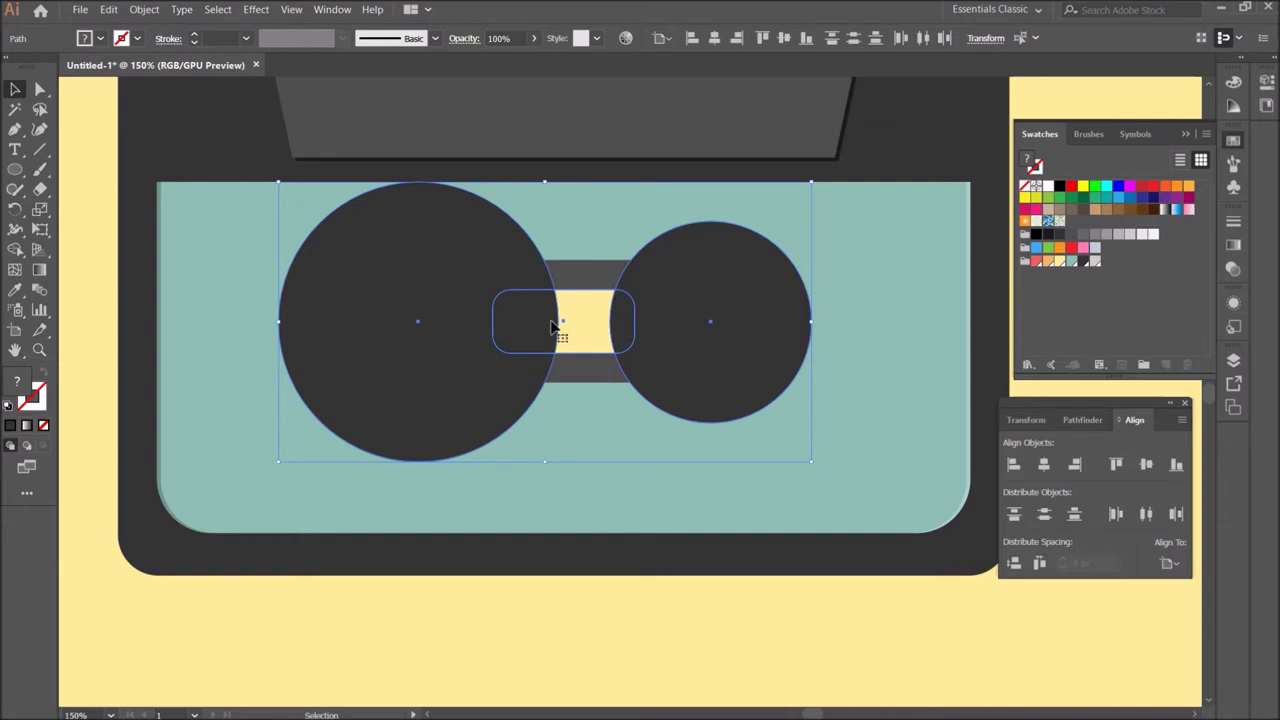
pyautogui.click(17, 247)
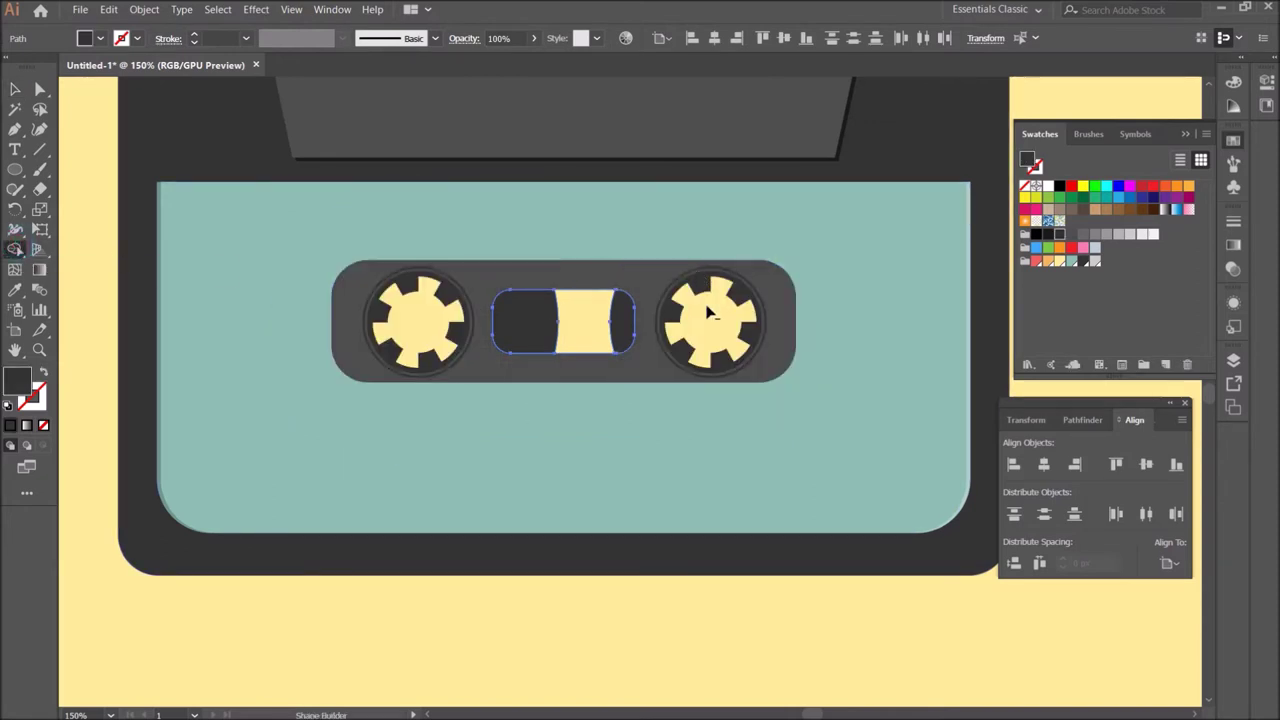
pyautogui.click(15, 88)
pyautogui.click(91, 223)
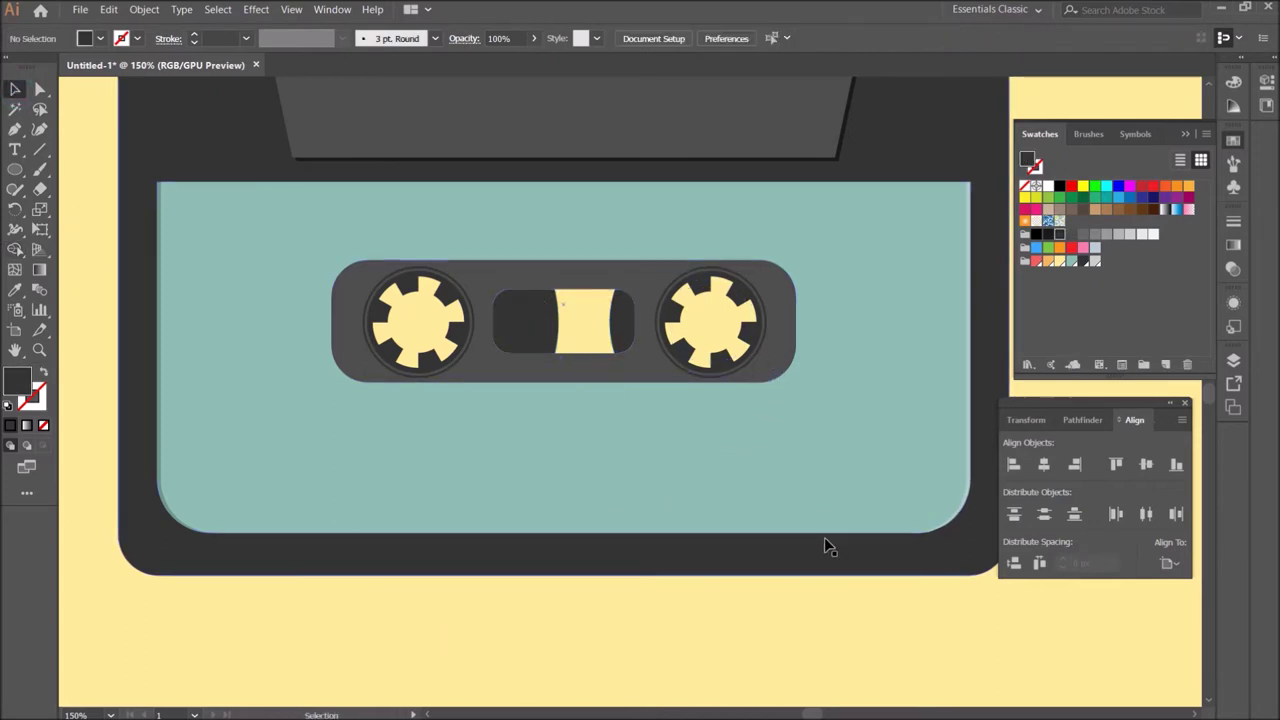
pyautogui.click(687, 375)
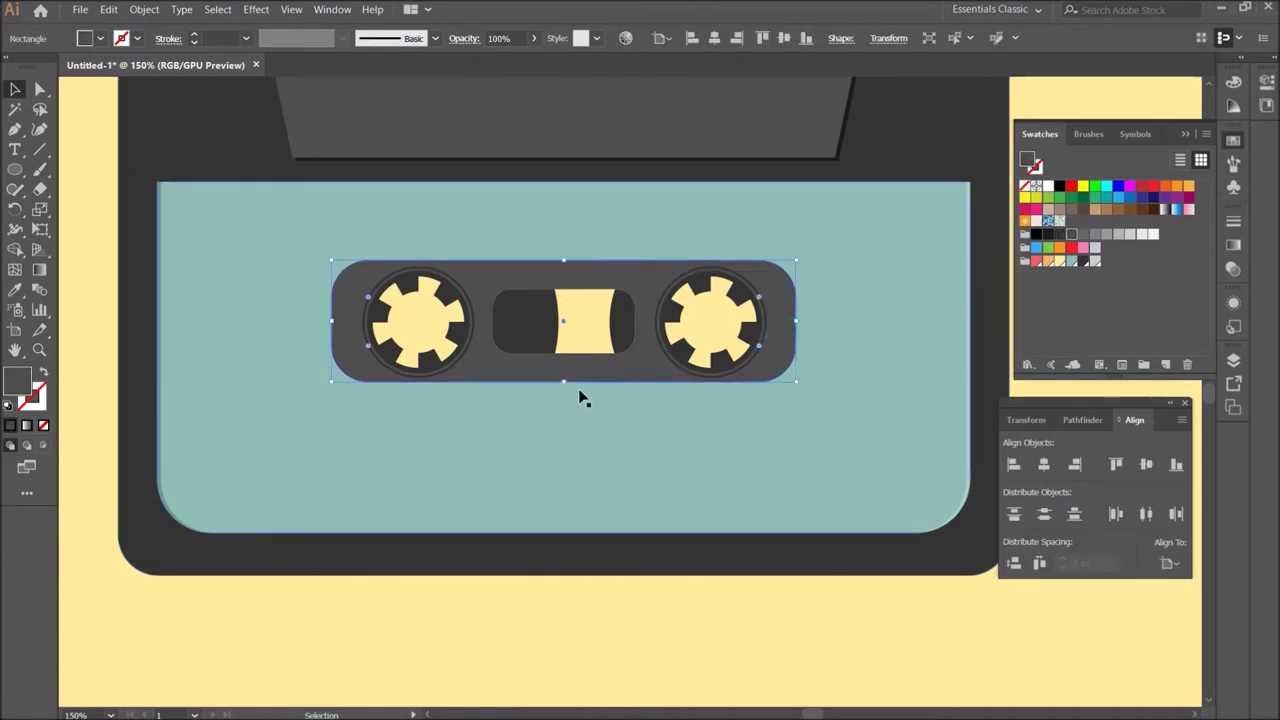
# Step: Narrow the reel-holder strip so its ends hug the reels and fill it near-black
pyautogui.moveTo(564, 381); pyautogui.dragTo(564, 382)
pyautogui.moveTo(333, 321); pyautogui.dragTo(342, 321)
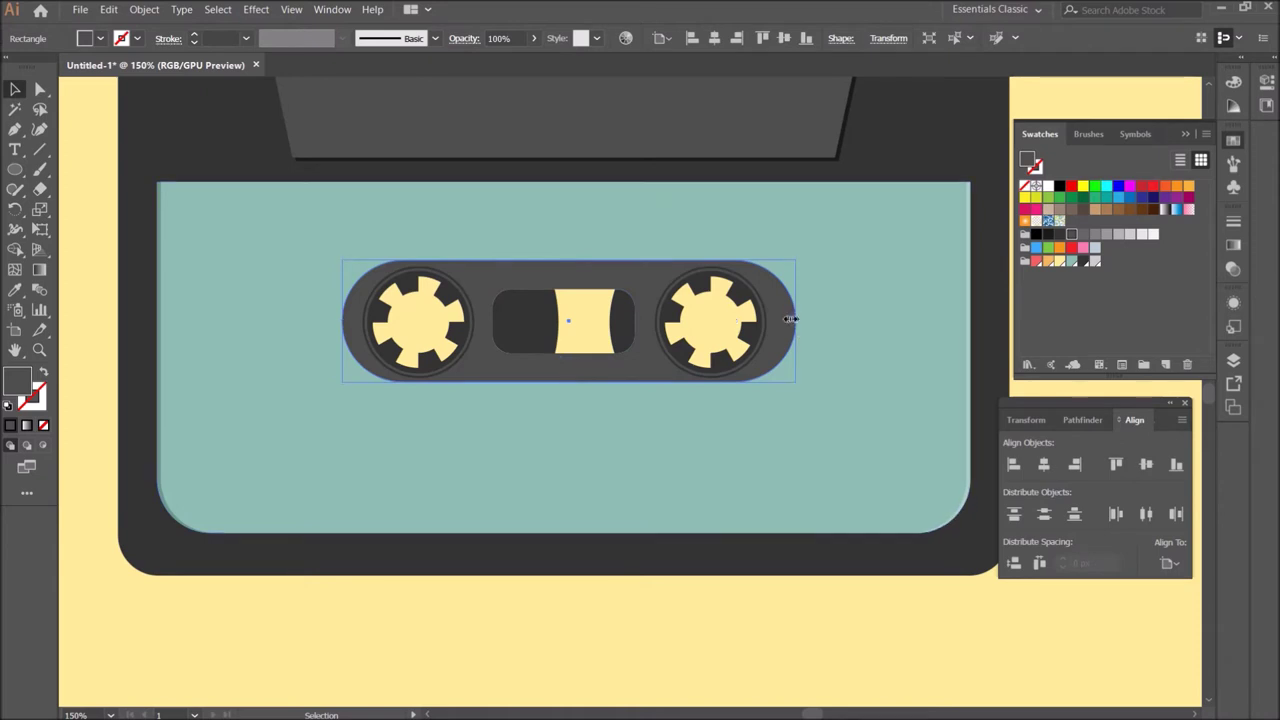
pyautogui.moveTo(796, 320); pyautogui.dragTo(782, 320)
pyautogui.moveTo(343, 320); pyautogui.dragTo(354, 319)
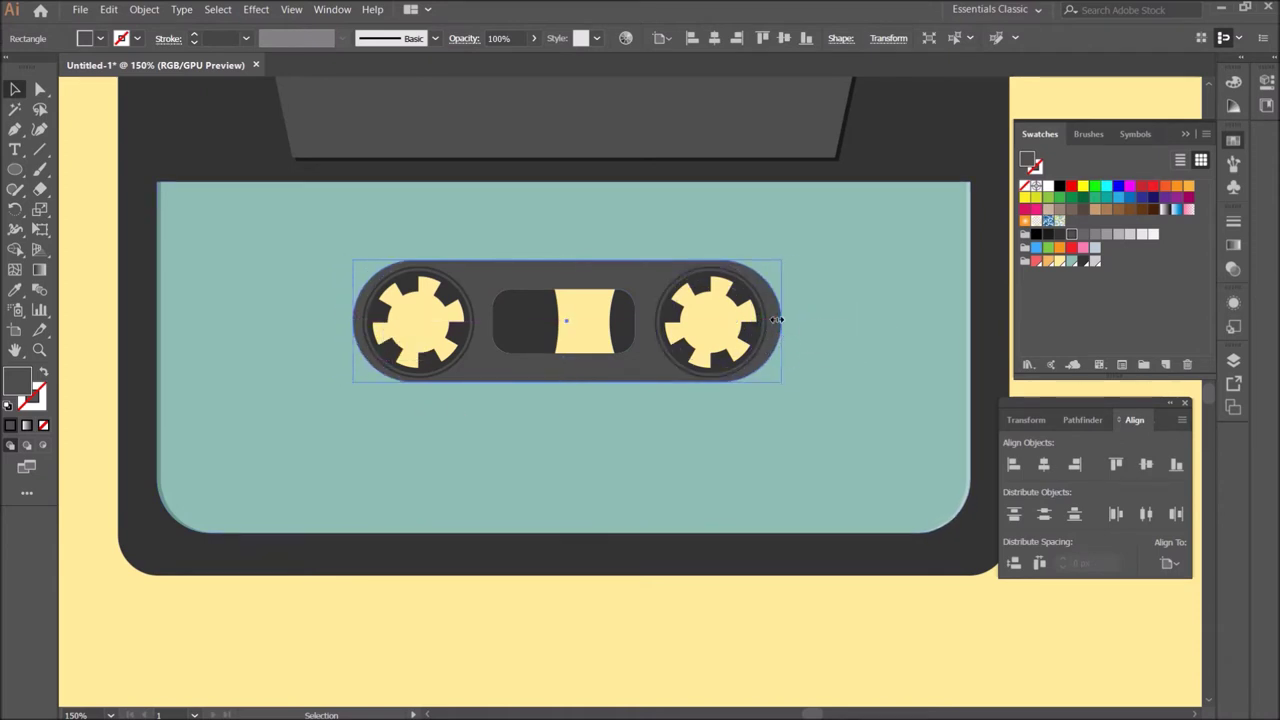
pyautogui.moveTo(782, 321); pyautogui.dragTo(775, 321)
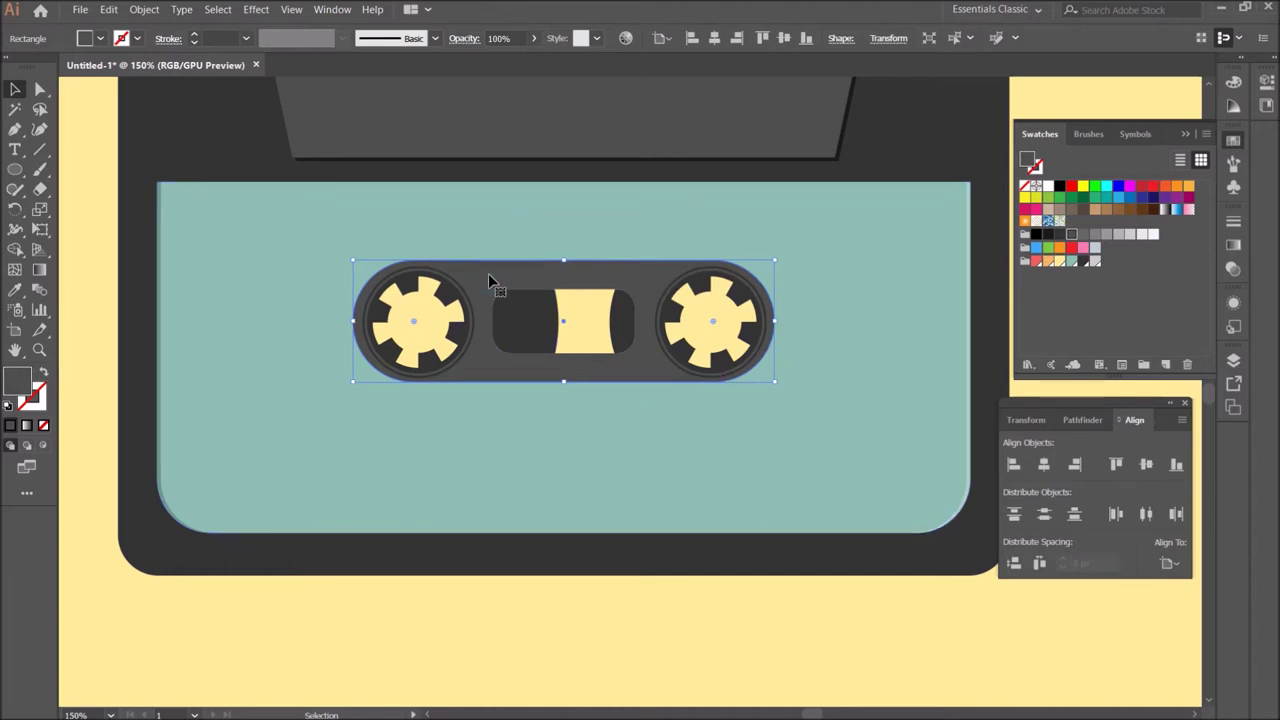
pyautogui.click(1048, 234)
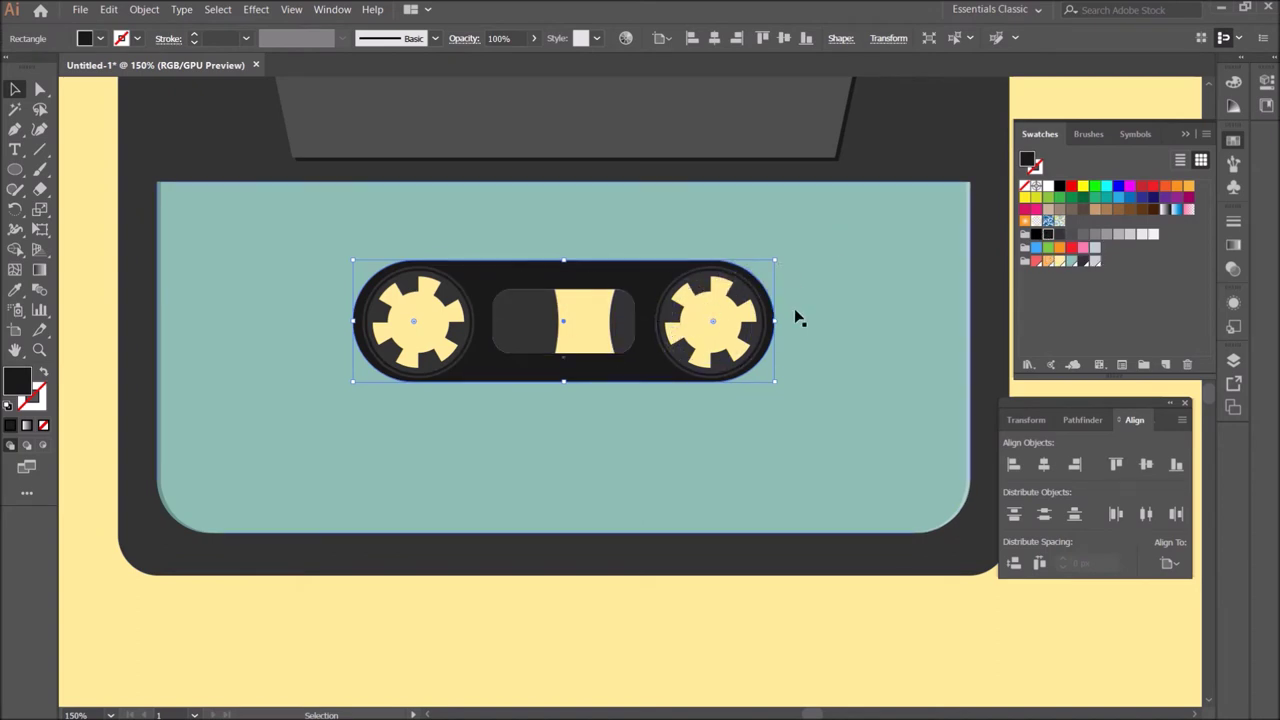
# Step: Bring up the Color panel with F6, deselect, and zoom out to the whole cassette
pyautogui.click(620, 622)
pyautogui.click(525, 313)
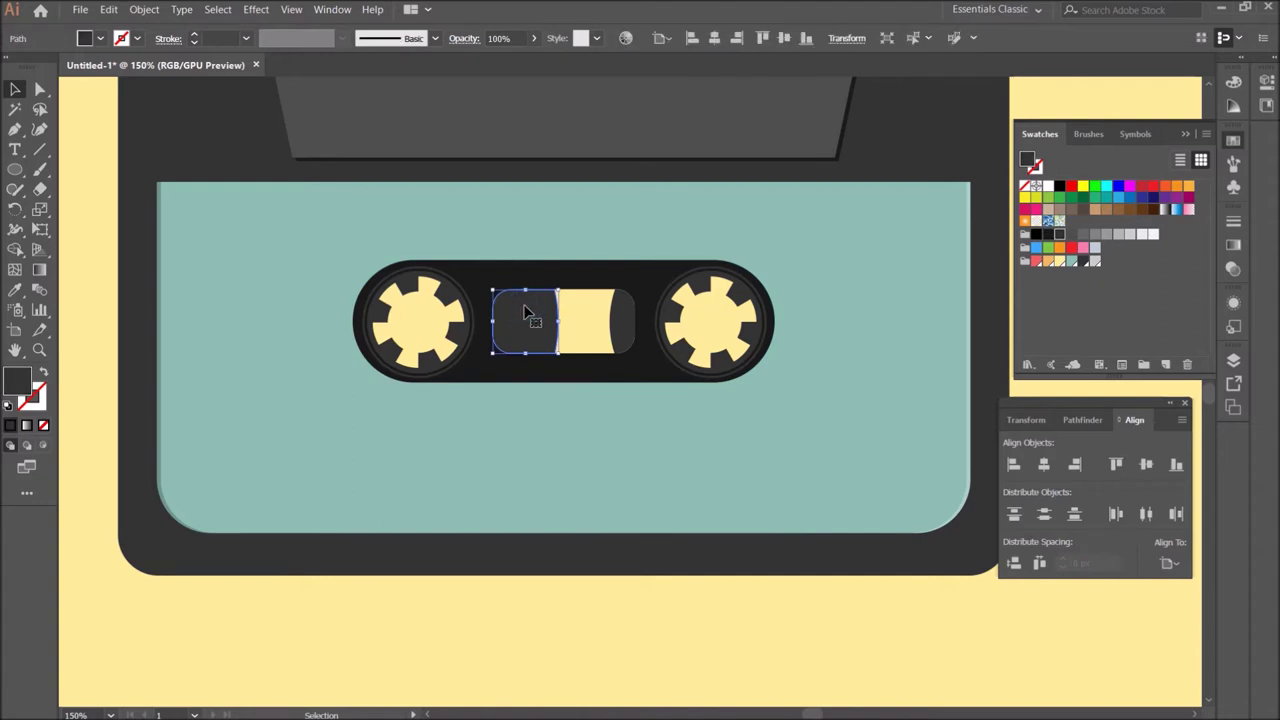
pyautogui.press('F6')
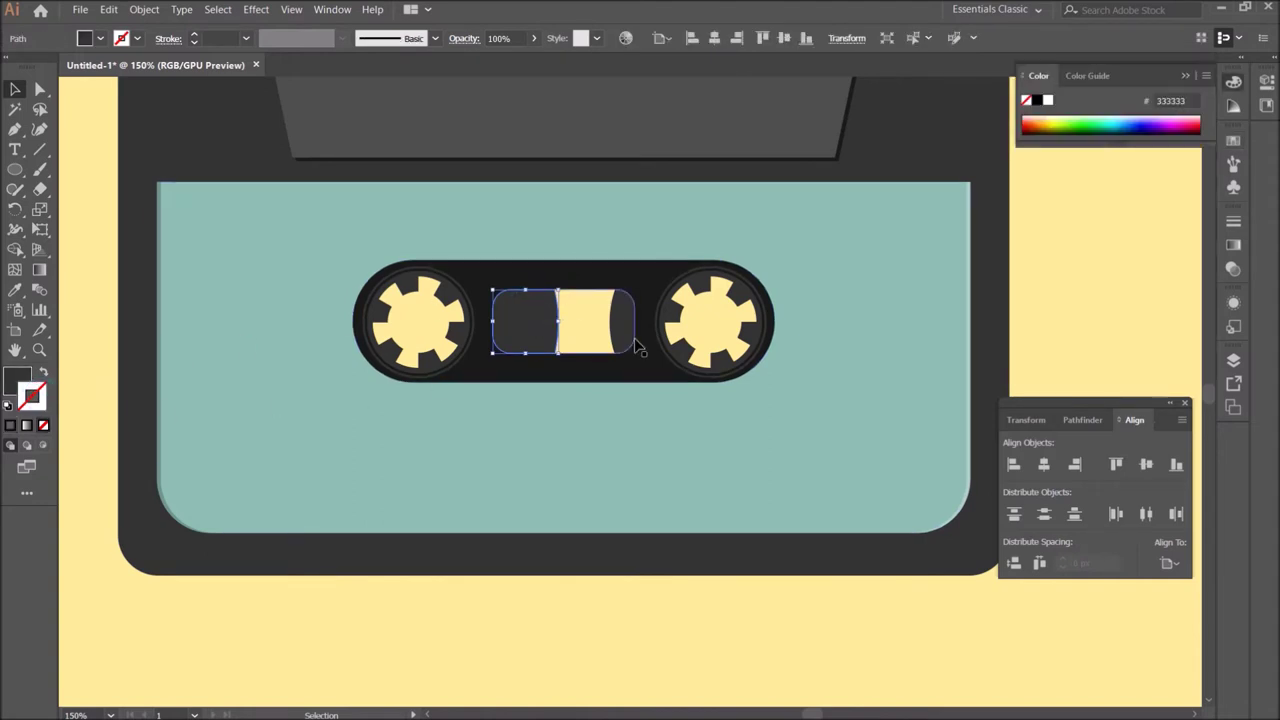
pyautogui.click(602, 318)
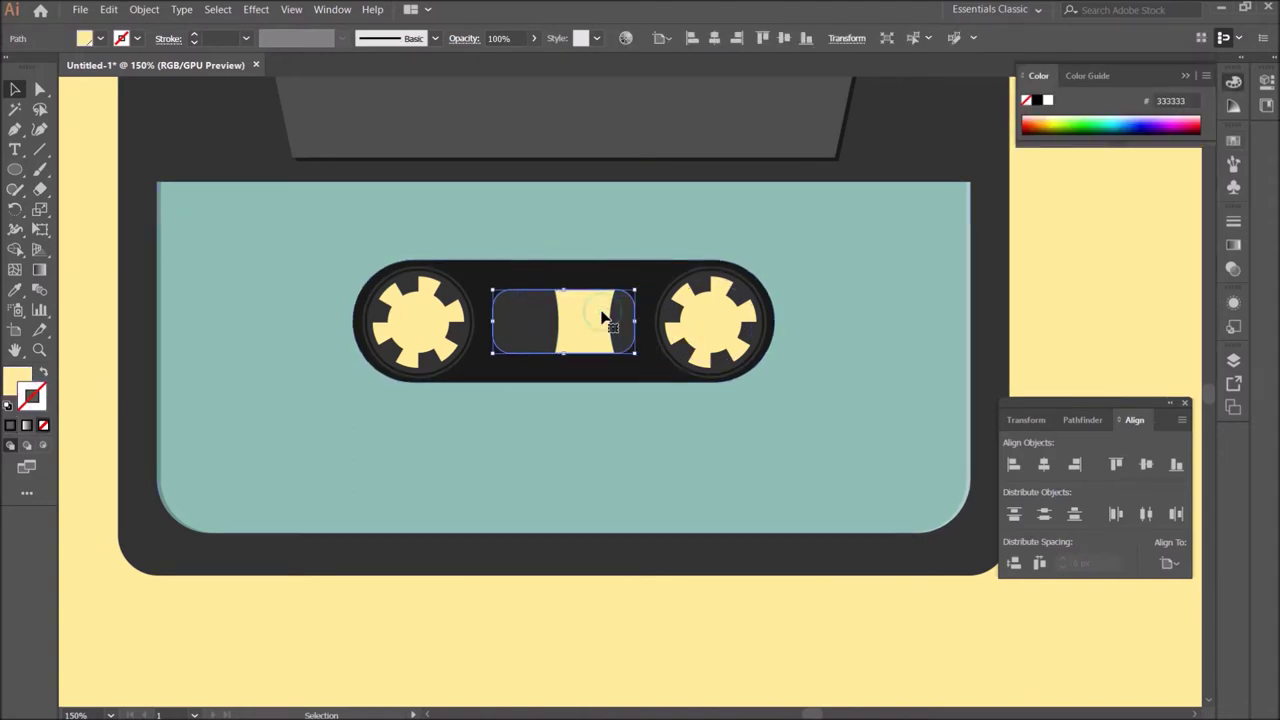
pyautogui.click(676, 612)
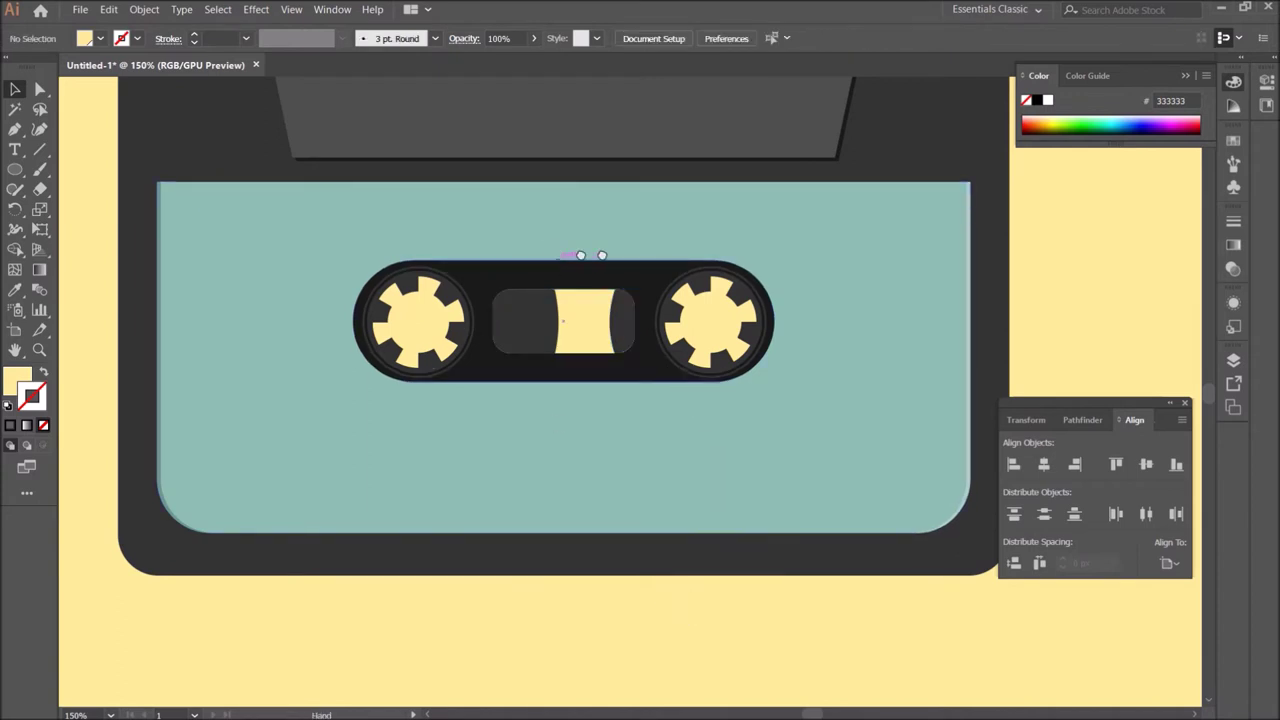
pyautogui.moveTo(552, 264); pyautogui.dragTo(710, 268)
pyautogui.hotkey('ctrl', '-')
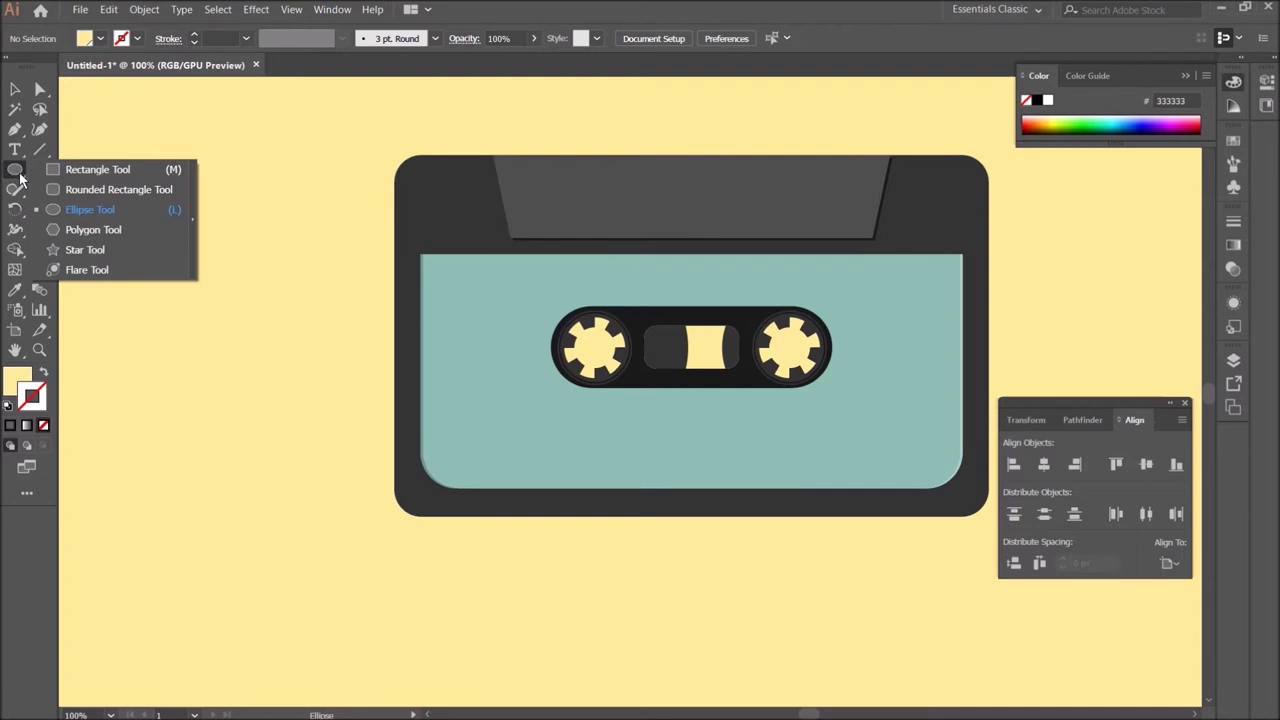
# Step: Draw a thin white rectangle and make two copies beside it
pyautogui.moveTo(15, 170); pyautogui.dragTo(57, 170)
pyautogui.moveTo(113, 213)
pyautogui.mouseDown()
pyautogui.moveTo(167, 366)
pyautogui.moveTo(128, 371)
pyautogui.mouseUp()
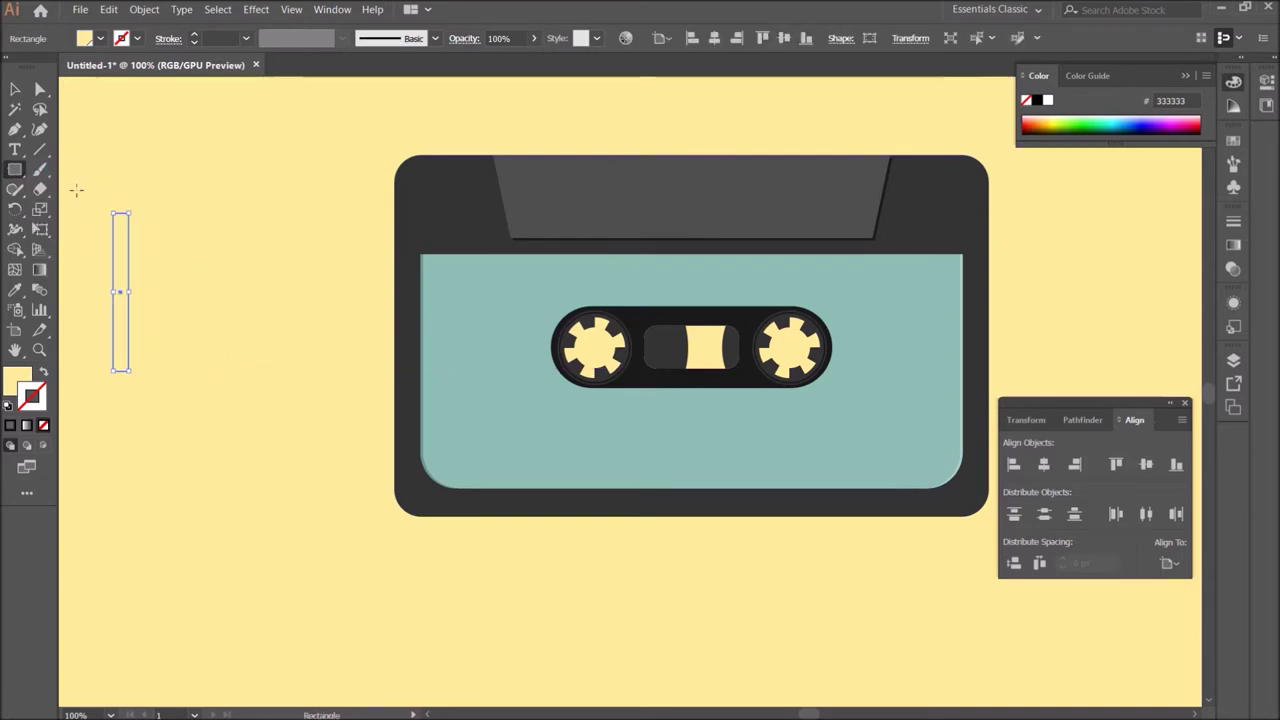
pyautogui.click(14, 376)
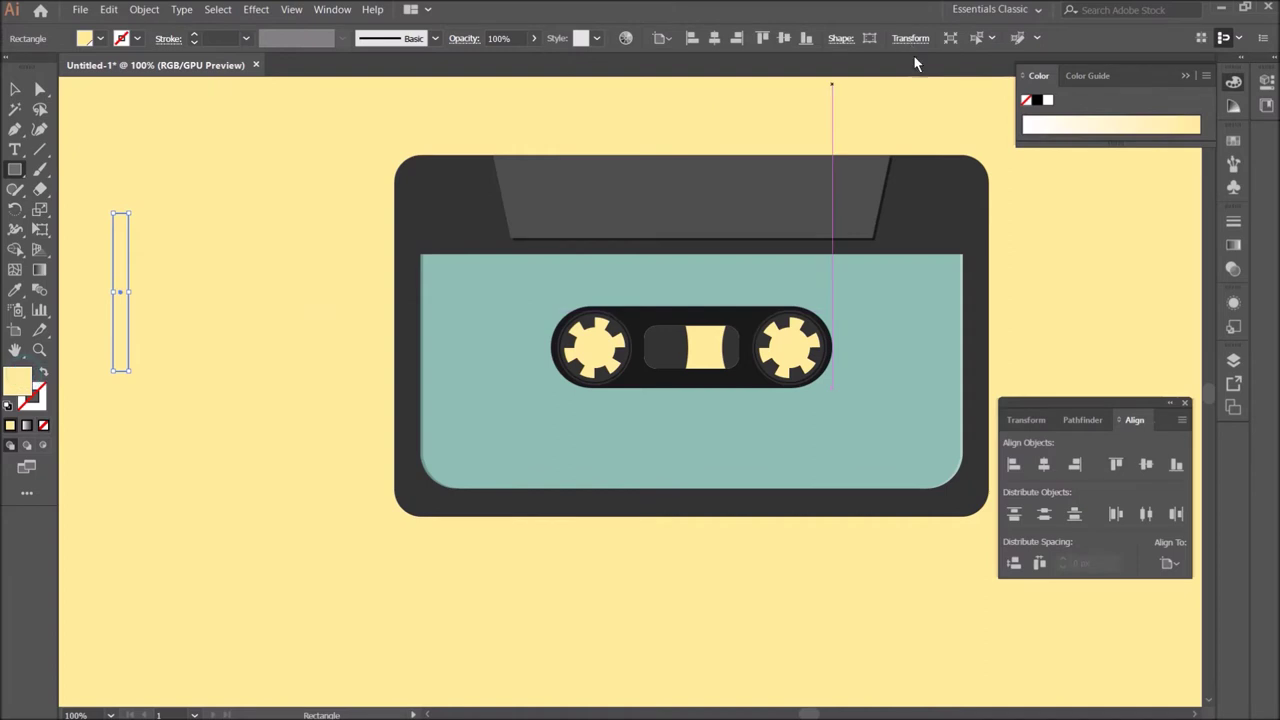
pyautogui.click(1047, 100)
pyautogui.click(15, 88)
pyautogui.moveTo(130, 241); pyautogui.dragTo(150, 241)
pyautogui.moveTo(146, 290); pyautogui.dragTo(146, 291)
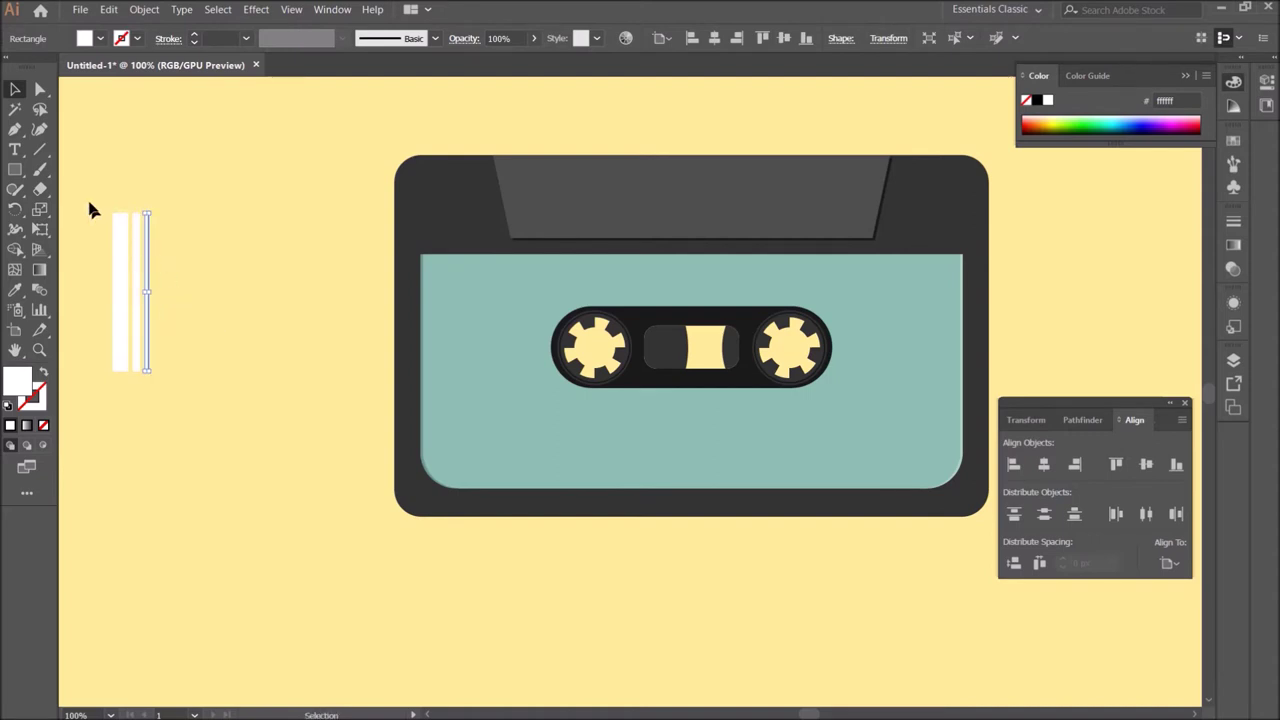
pyautogui.moveTo(176, 348)
pyautogui.mouseDown()
pyautogui.moveTo(180, 380)
pyautogui.moveTo(178, 352)
pyautogui.moveTo(724, 404)
pyautogui.moveTo(715, 394)
pyautogui.mouseUp()
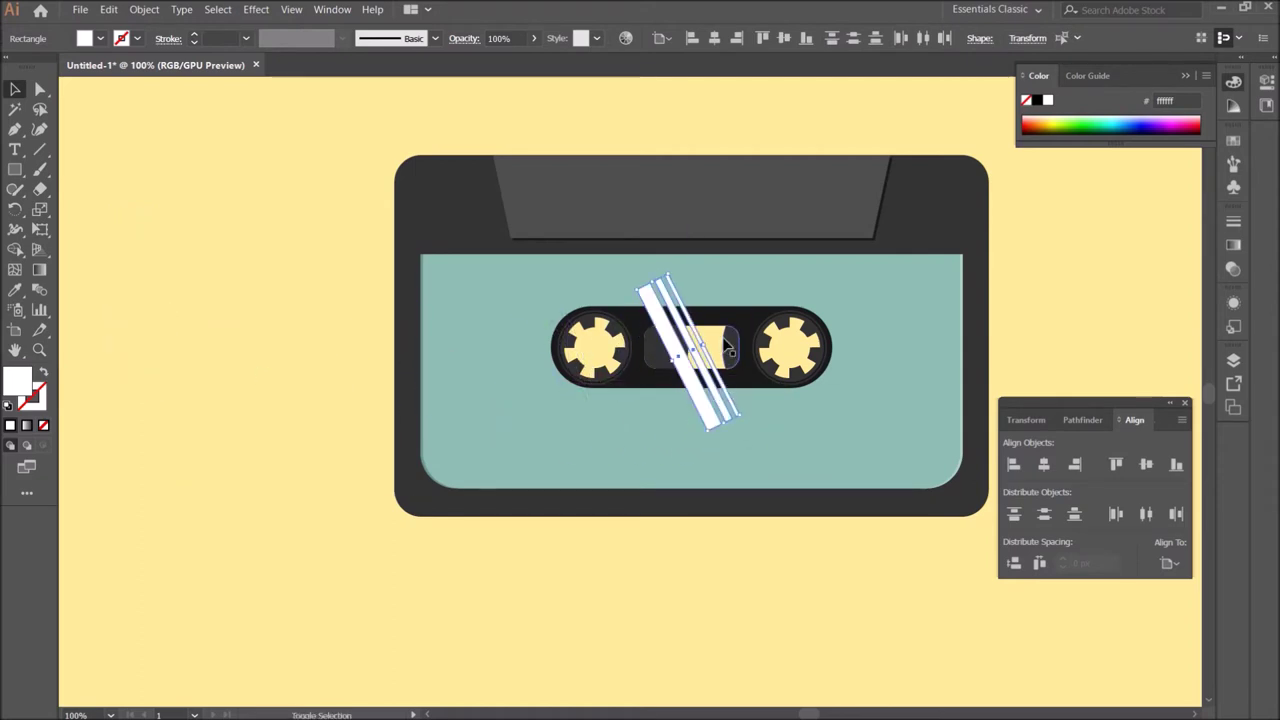
# Step: Trim the white stripes to the tape window's shape with Shape Builder
pyautogui.keyDown('shift'); pyautogui.click(727, 345); pyautogui.keyUp('shift')
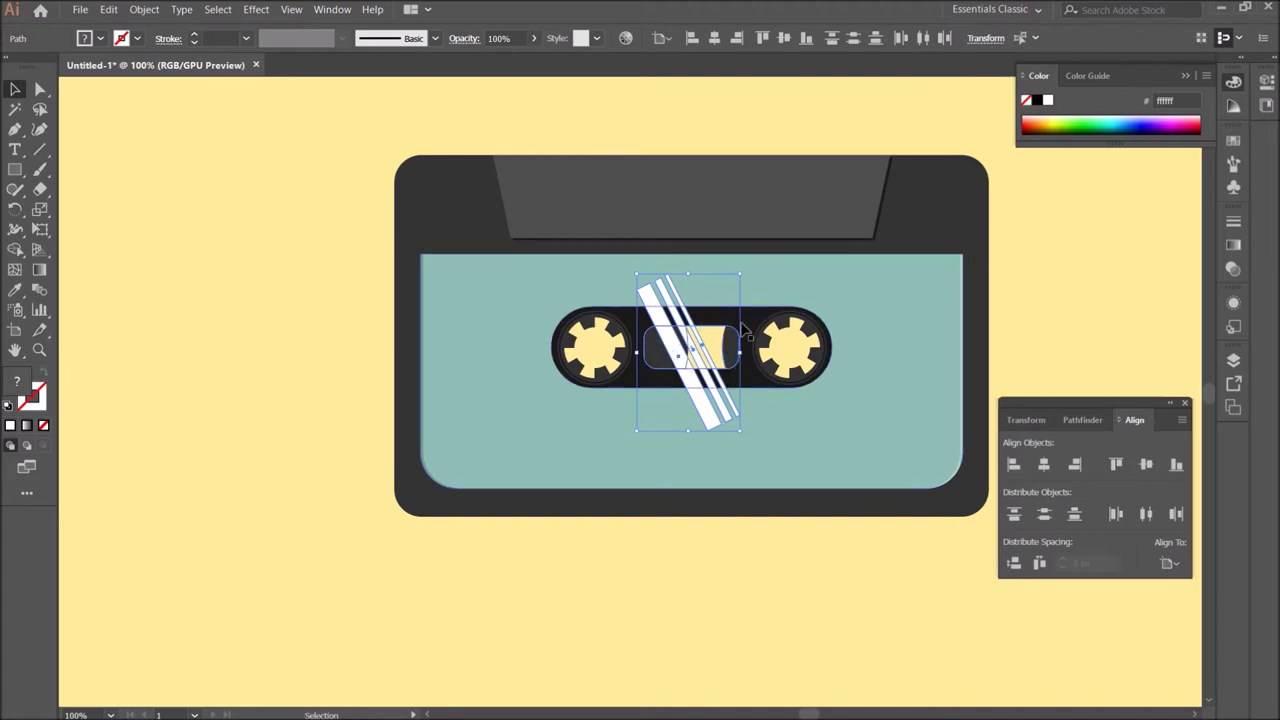
pyautogui.hotkey('ctrl', '=')
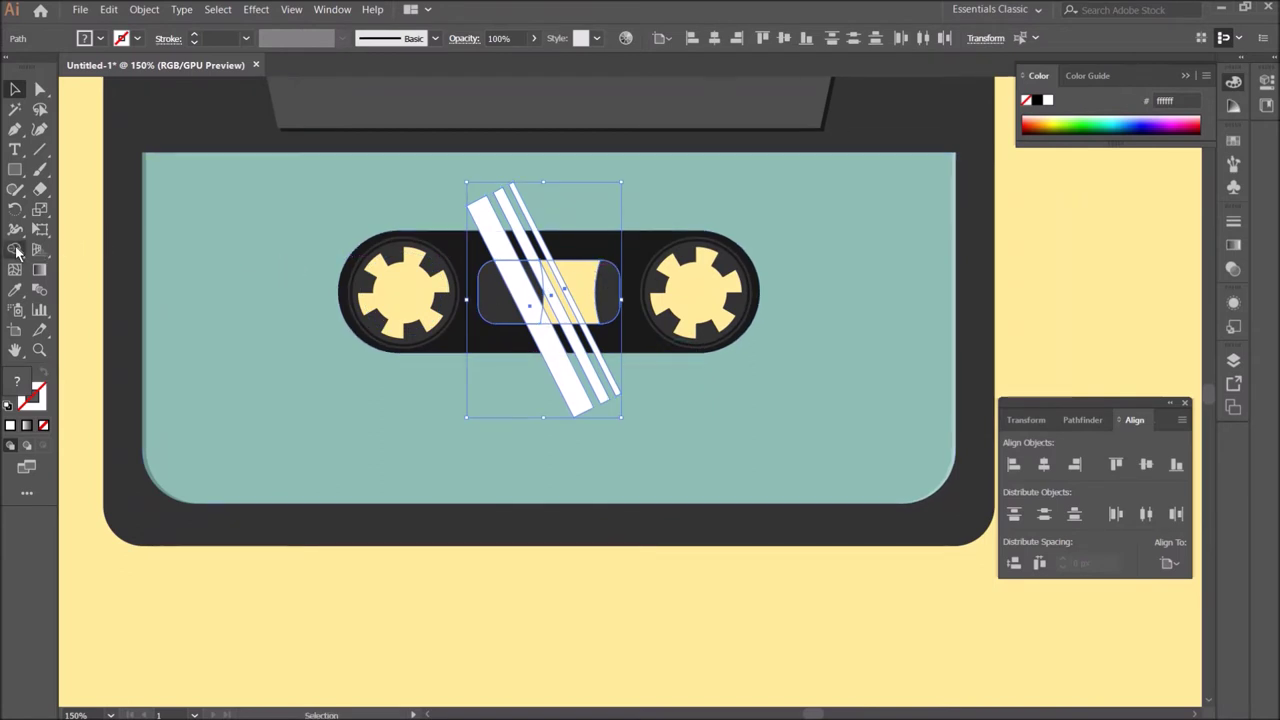
pyautogui.click(16, 251)
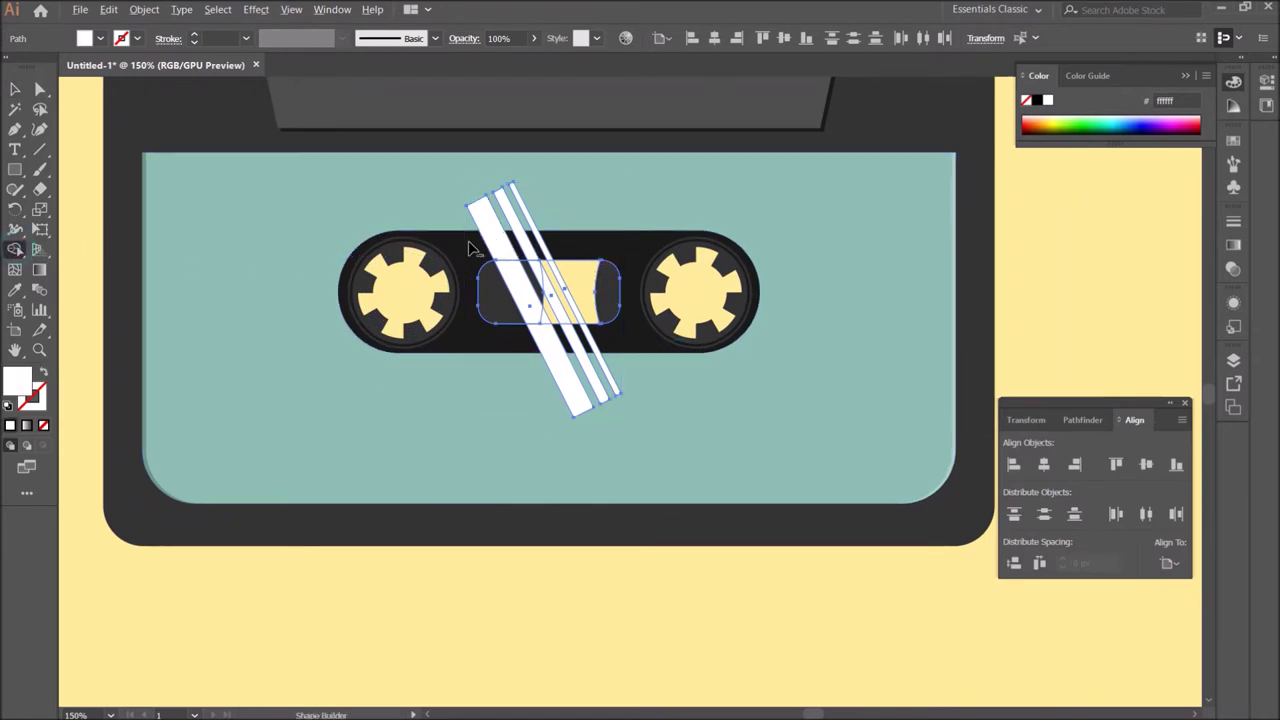
pyautogui.moveTo(470, 248); pyautogui.dragTo(566, 250)
pyautogui.moveTo(610, 372); pyautogui.dragTo(553, 348)
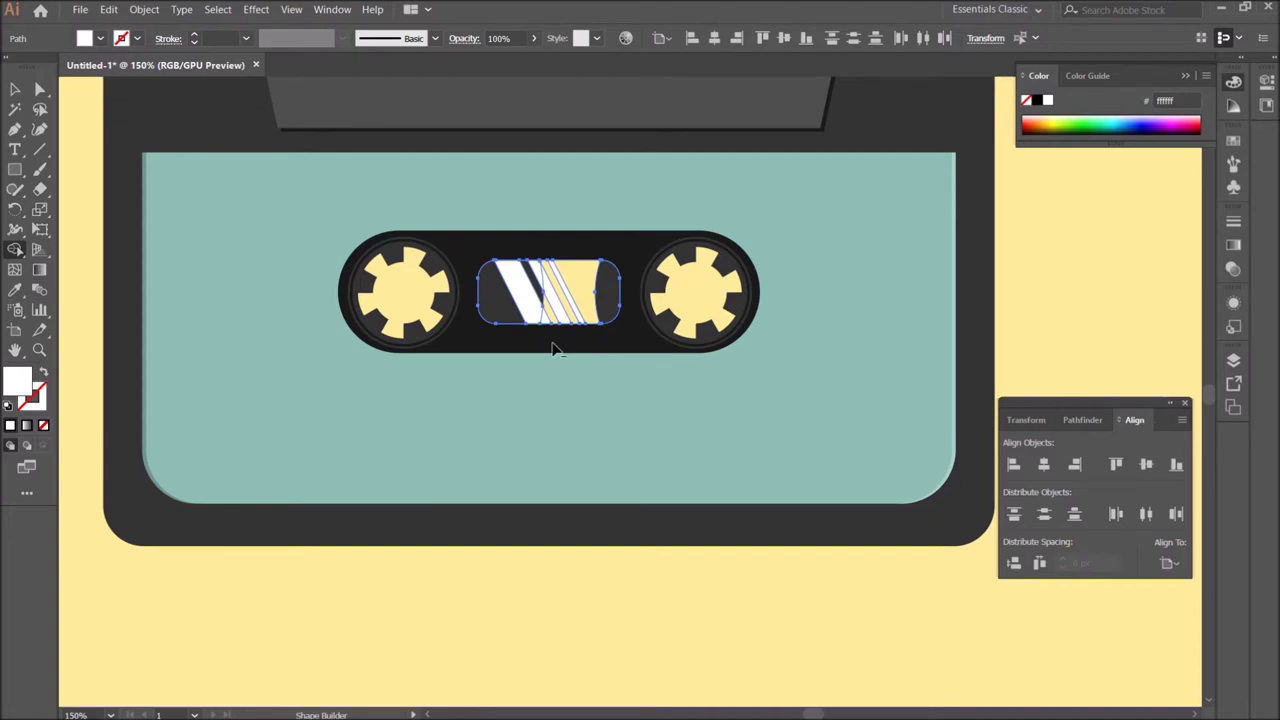
pyautogui.click(14, 88)
# Step: Slide a white stripe right and set the stripes' opacity to 38%
pyautogui.click(515, 295)
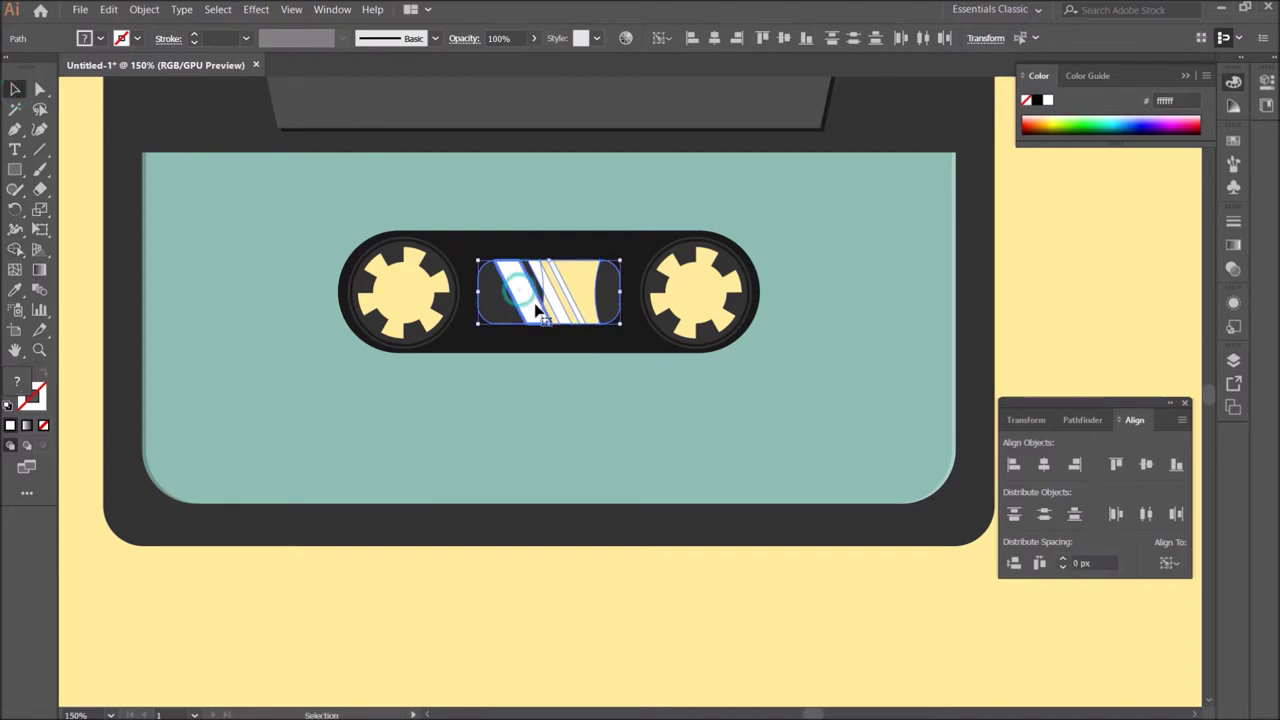
pyautogui.click(600, 210)
pyautogui.click(572, 287)
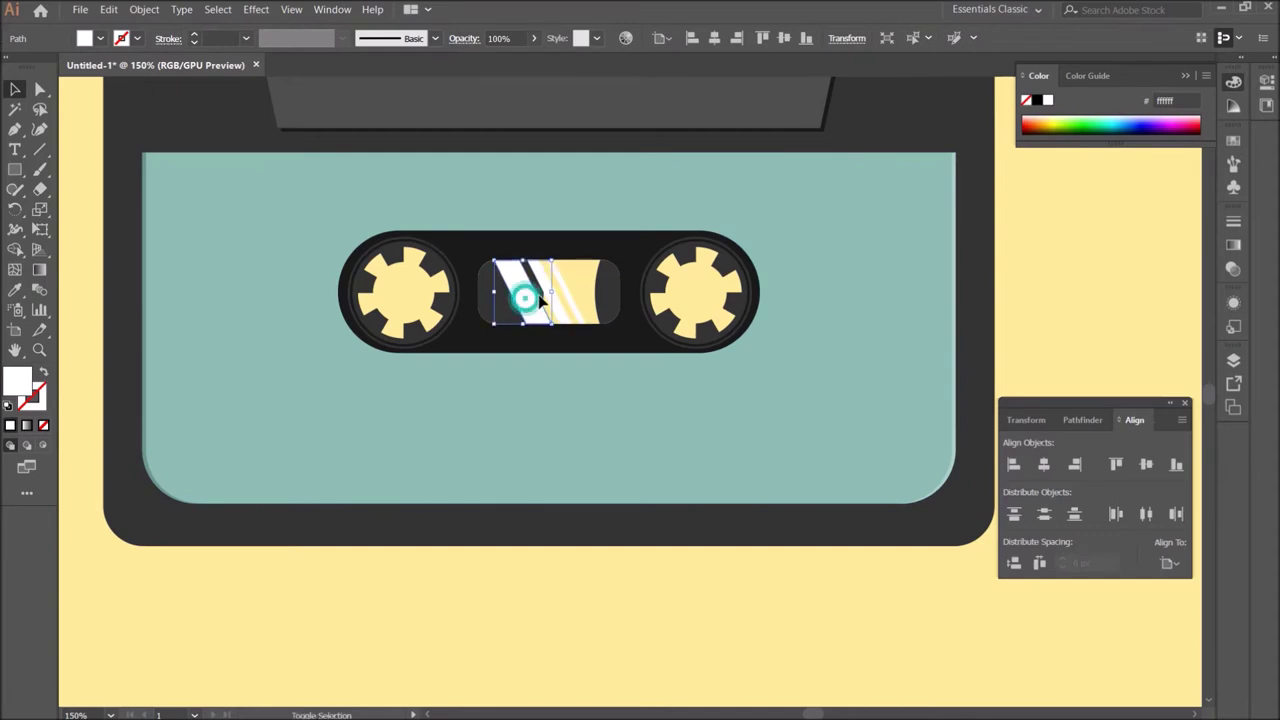
pyautogui.moveTo(565, 318); pyautogui.dragTo(584, 314)
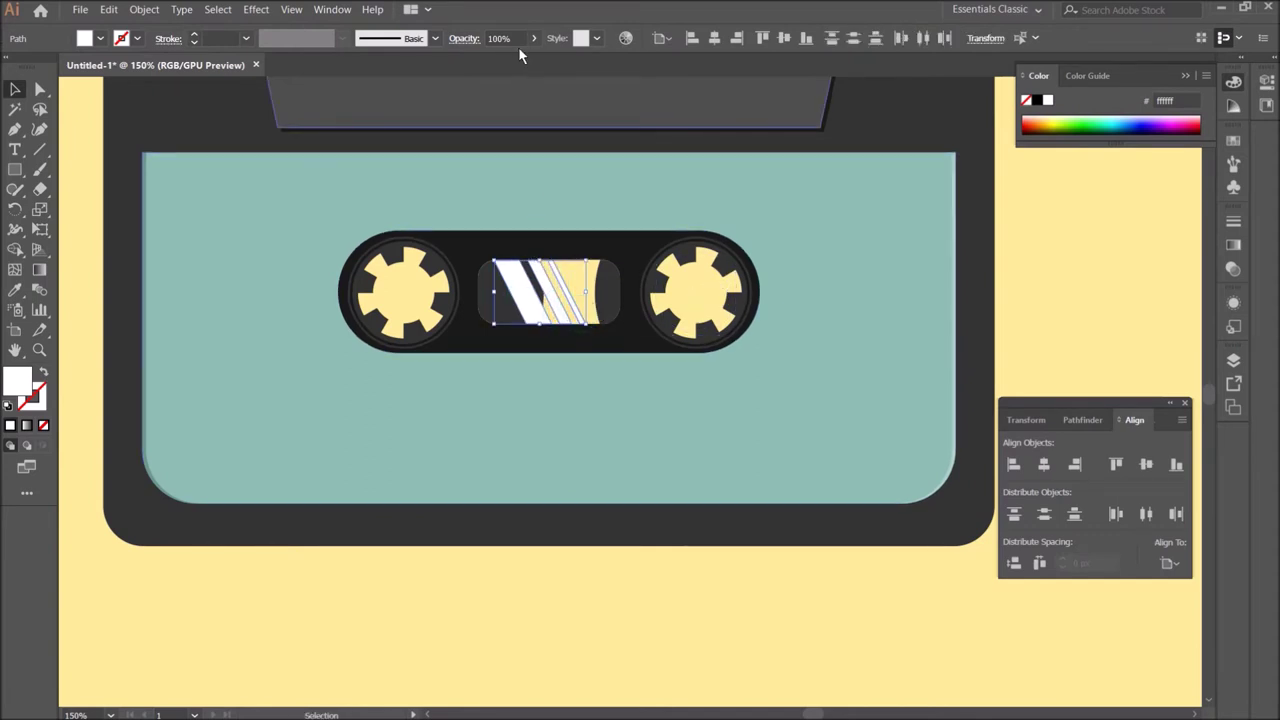
pyautogui.moveTo(530, 58); pyautogui.dragTo(489, 56)
pyautogui.click(970, 275)
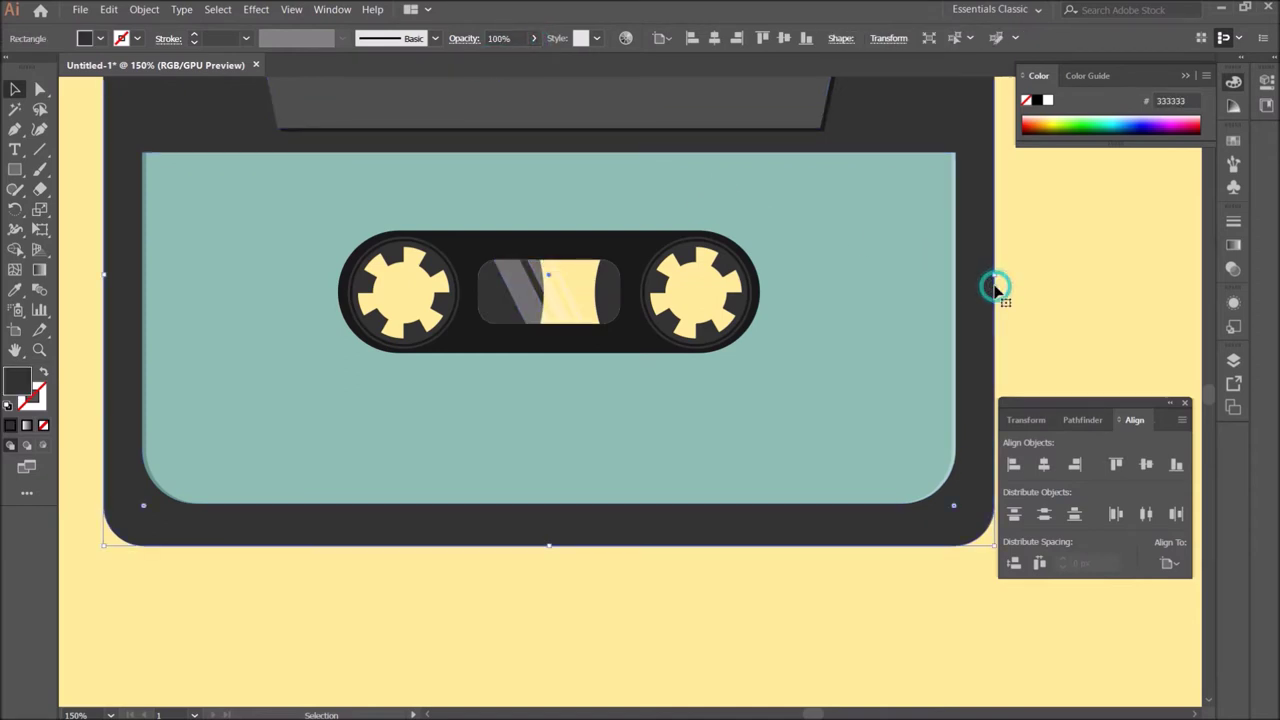
# Step: Draw two horizontal lines across the teal label and Divide it with Pathfinder
pyautogui.click(1090, 236)
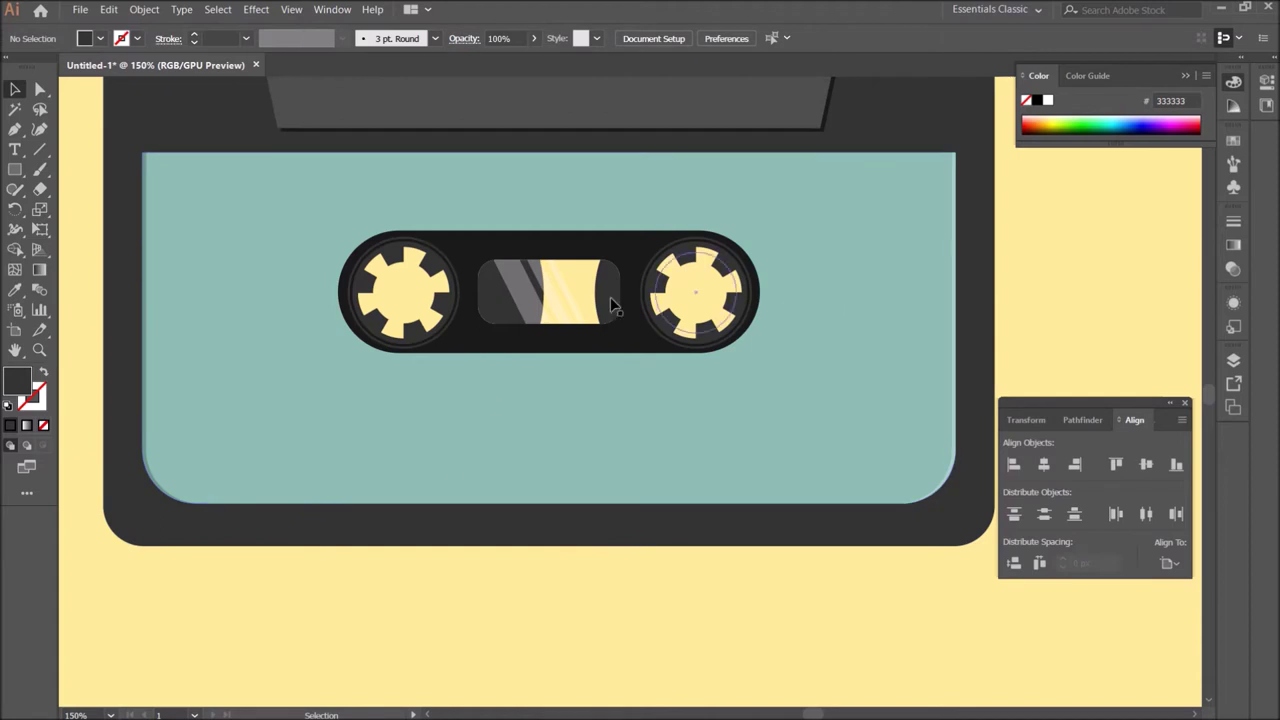
pyautogui.doubleClick(537, 207)
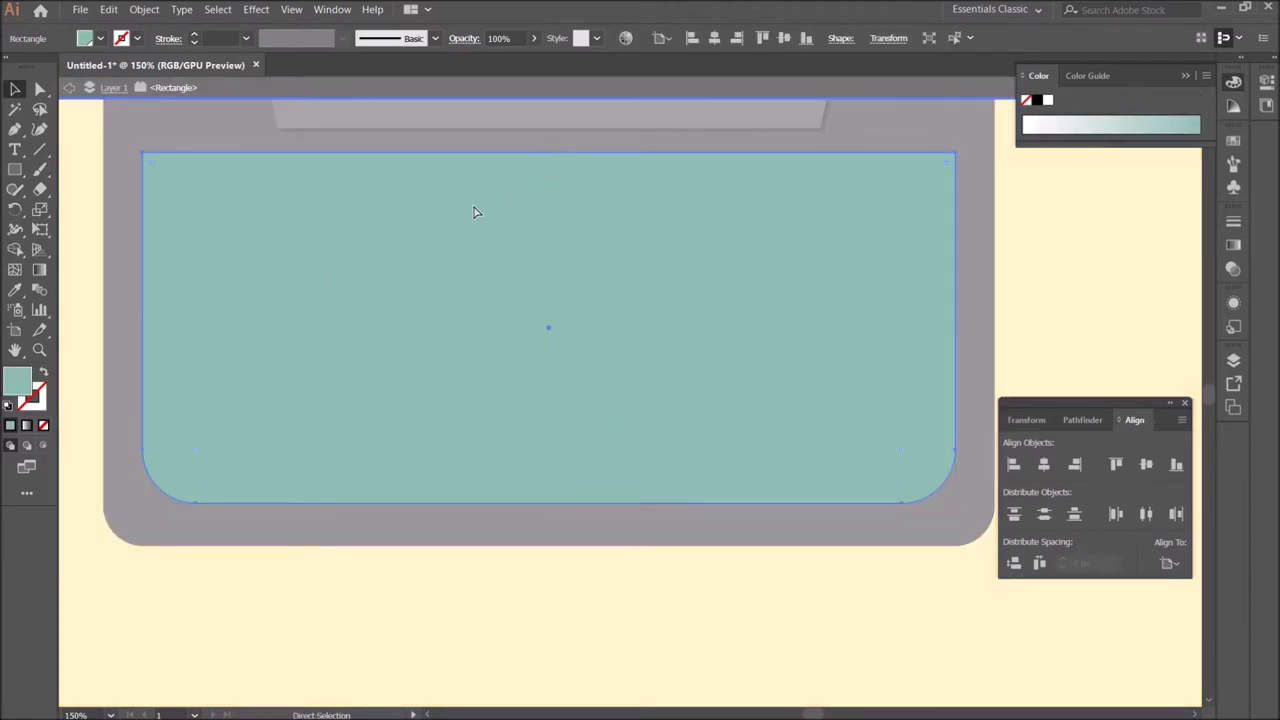
pyautogui.hotkey('ctrl', '-')
pyautogui.click(38, 147)
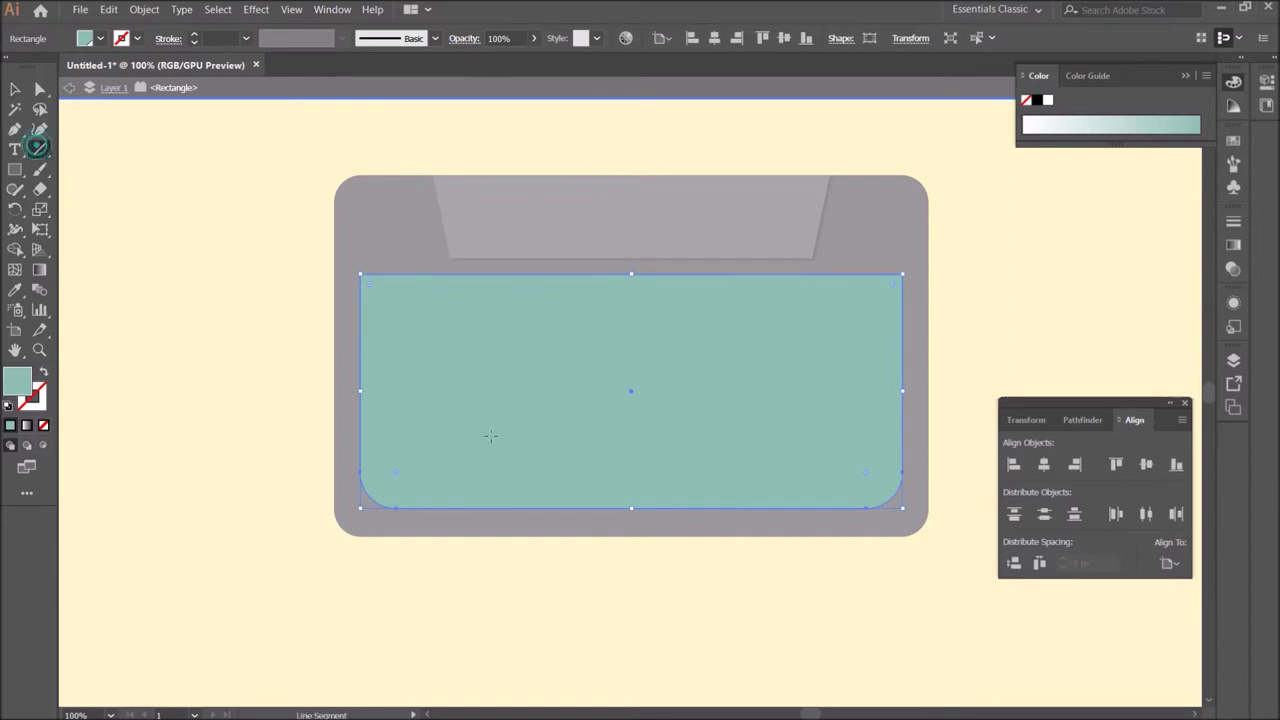
pyautogui.moveTo(267, 330); pyautogui.dragTo(968, 330)
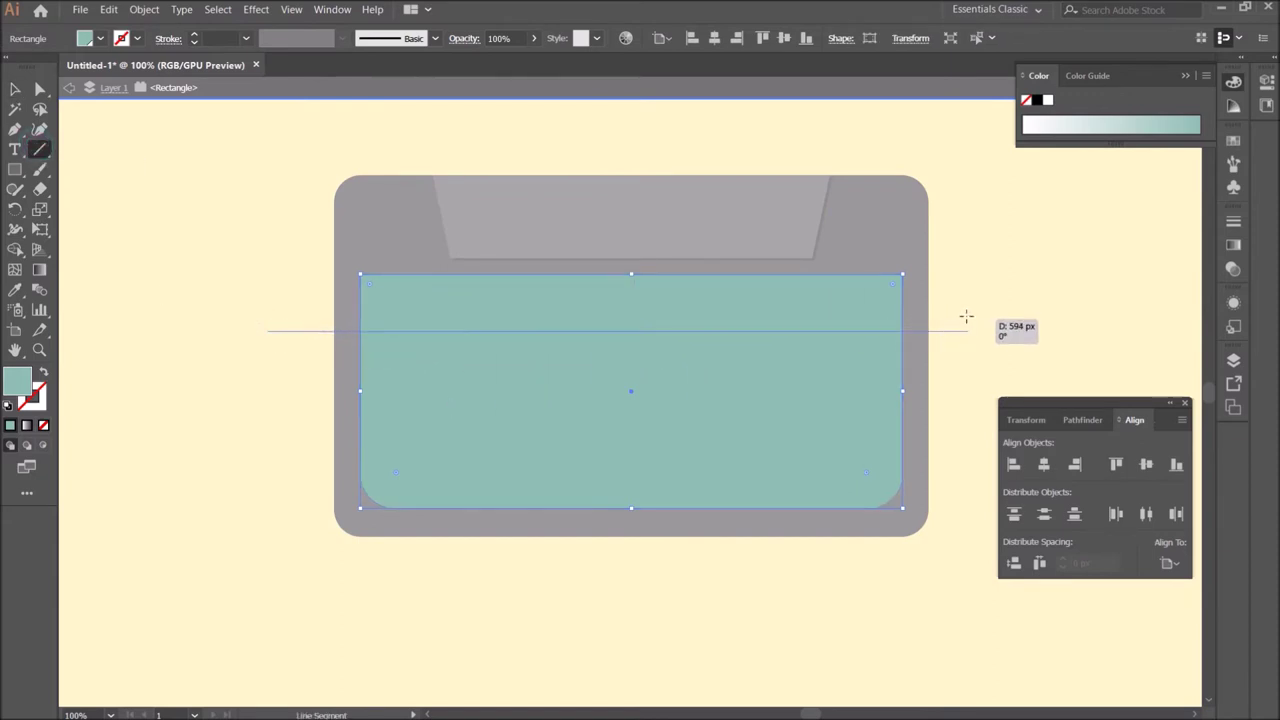
pyautogui.moveTo(242, 412); pyautogui.dragTo(955, 389)
pyautogui.click(15, 88)
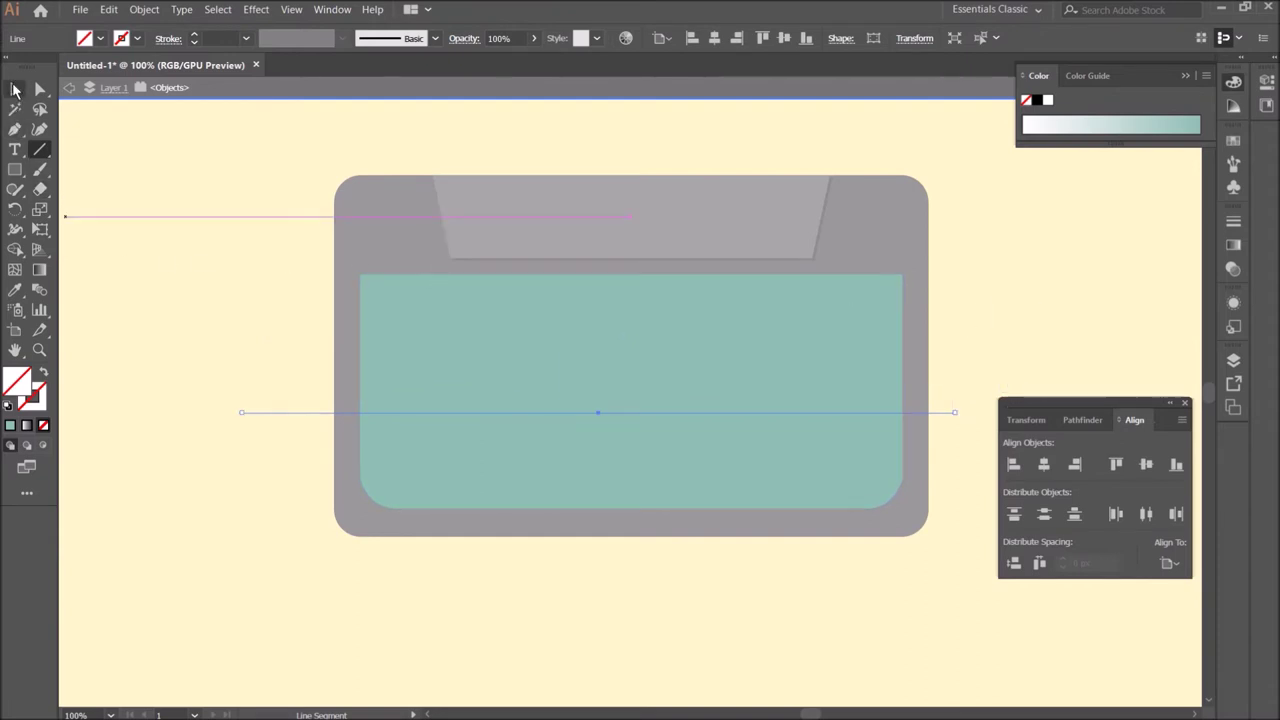
pyautogui.moveTo(169, 254); pyautogui.dragTo(545, 508)
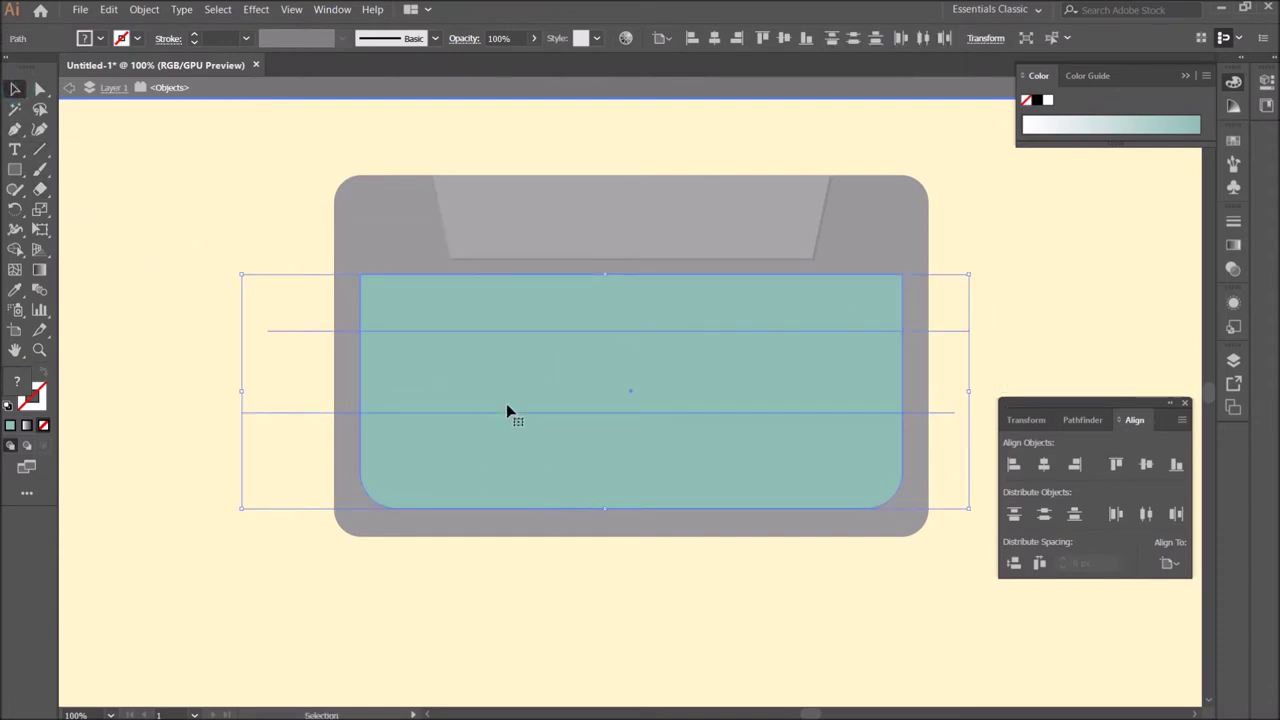
pyautogui.click(1084, 421)
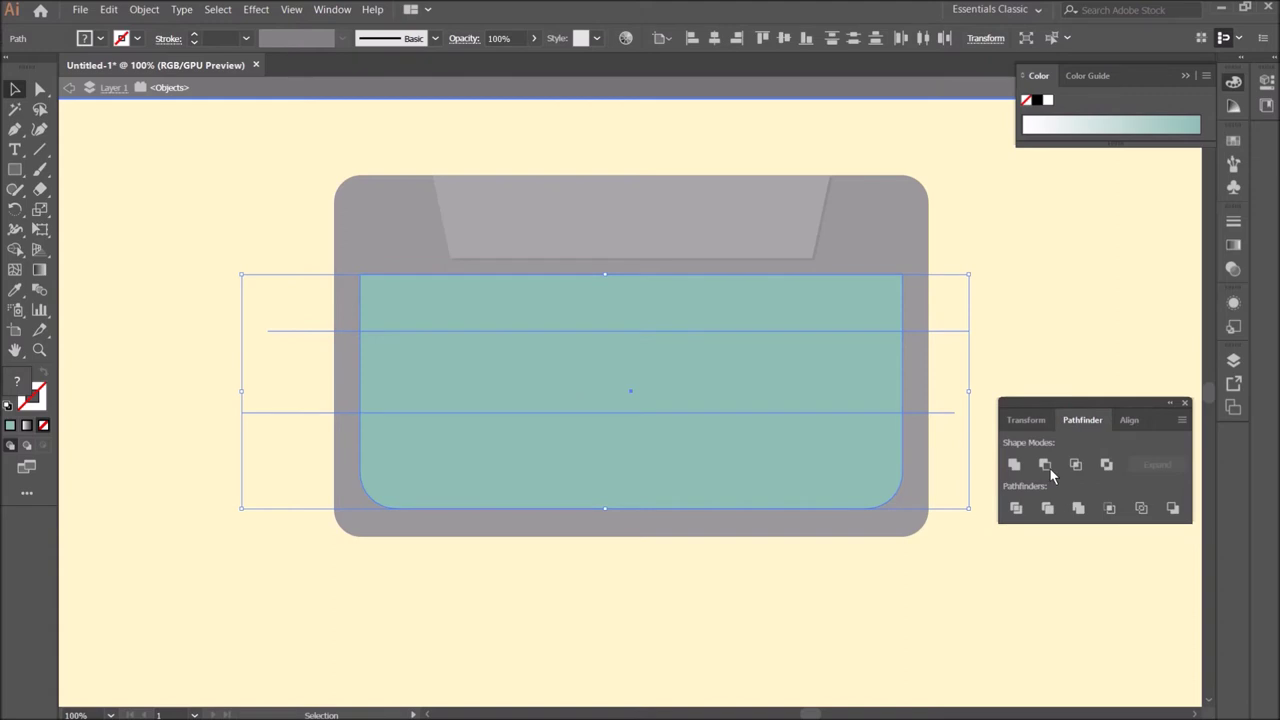
pyautogui.click(1016, 508)
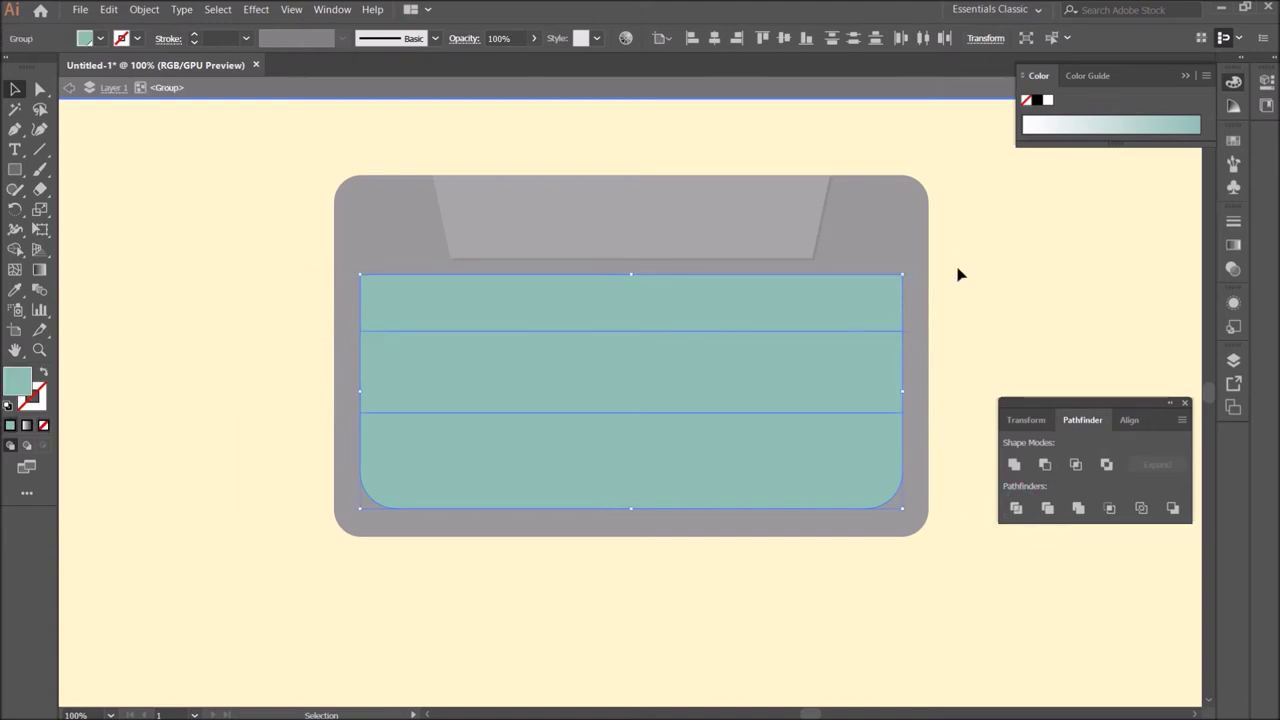
# Step: Fill all label bands orange, then make the middle band red
pyautogui.click(1236, 142)
pyautogui.click(1056, 261)
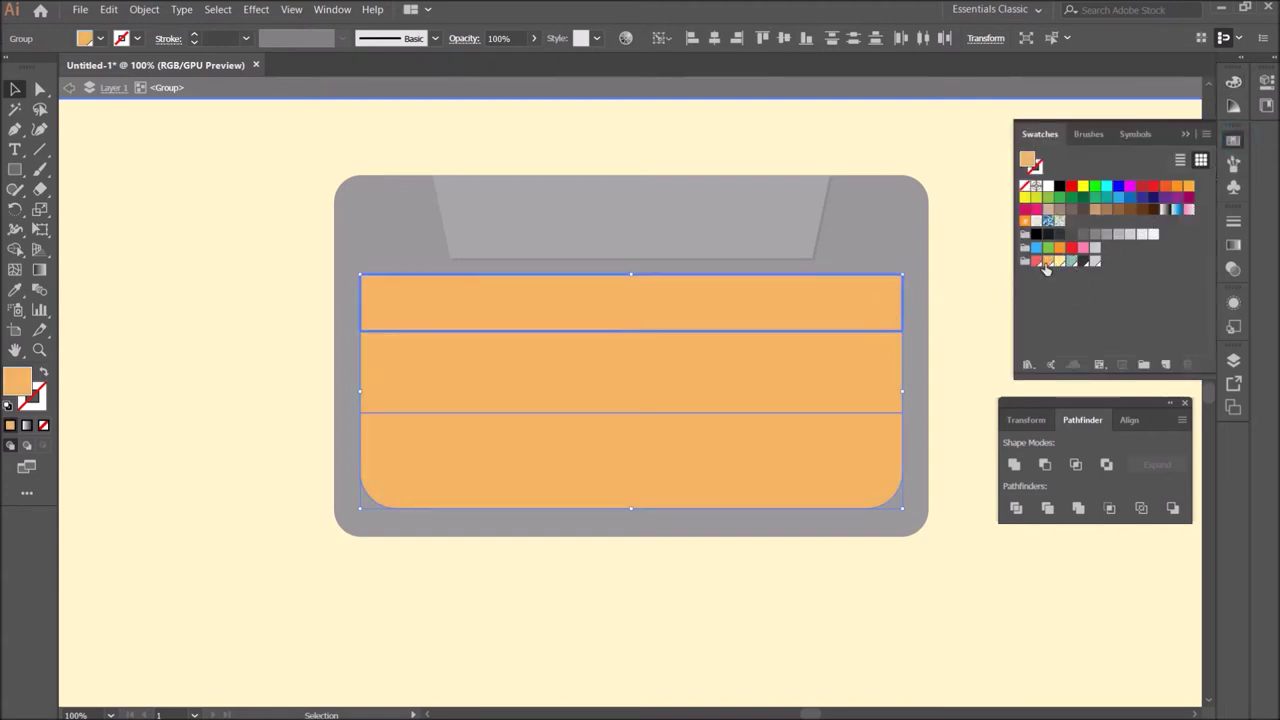
pyautogui.doubleClick(887, 365)
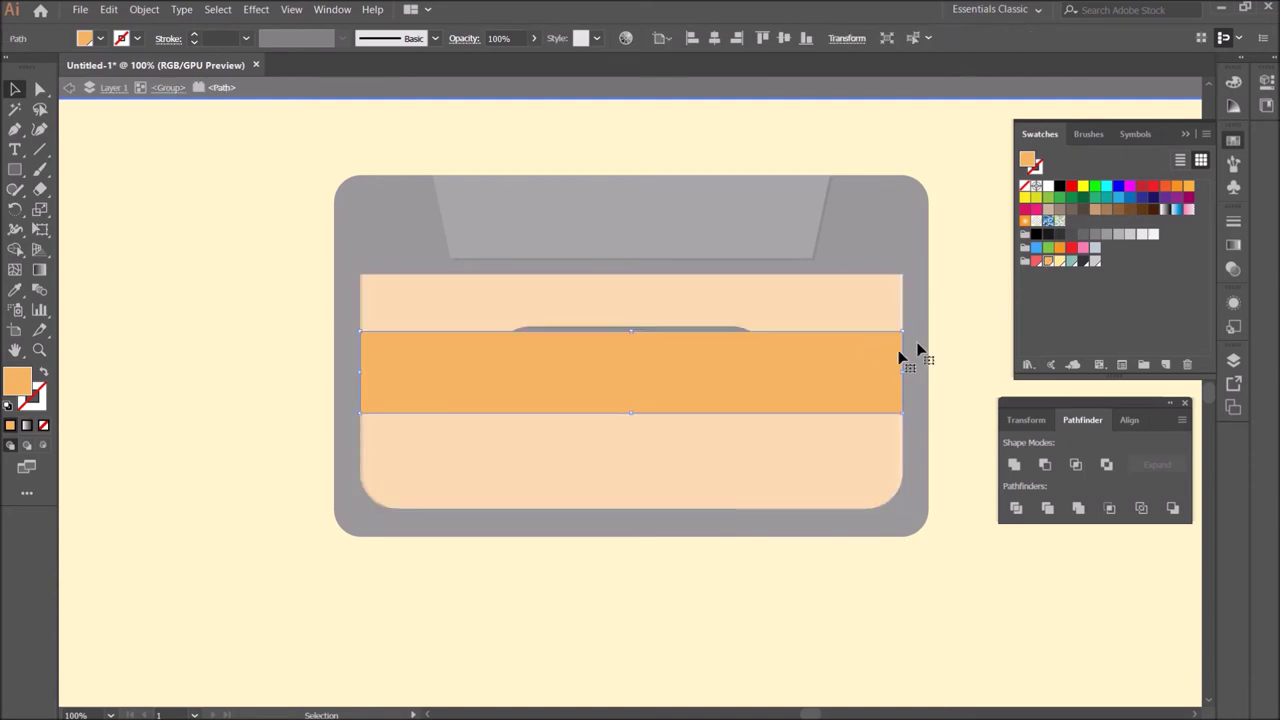
pyautogui.click(1057, 262)
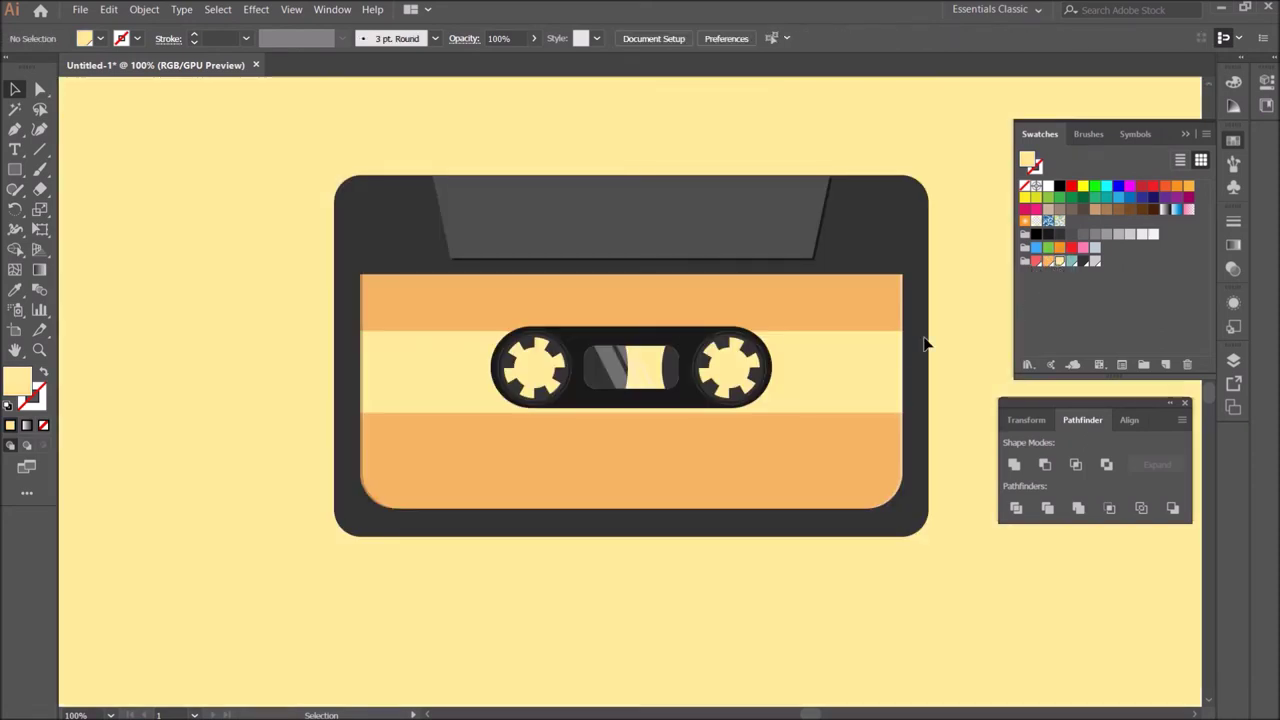
pyautogui.doubleClick(916, 361)
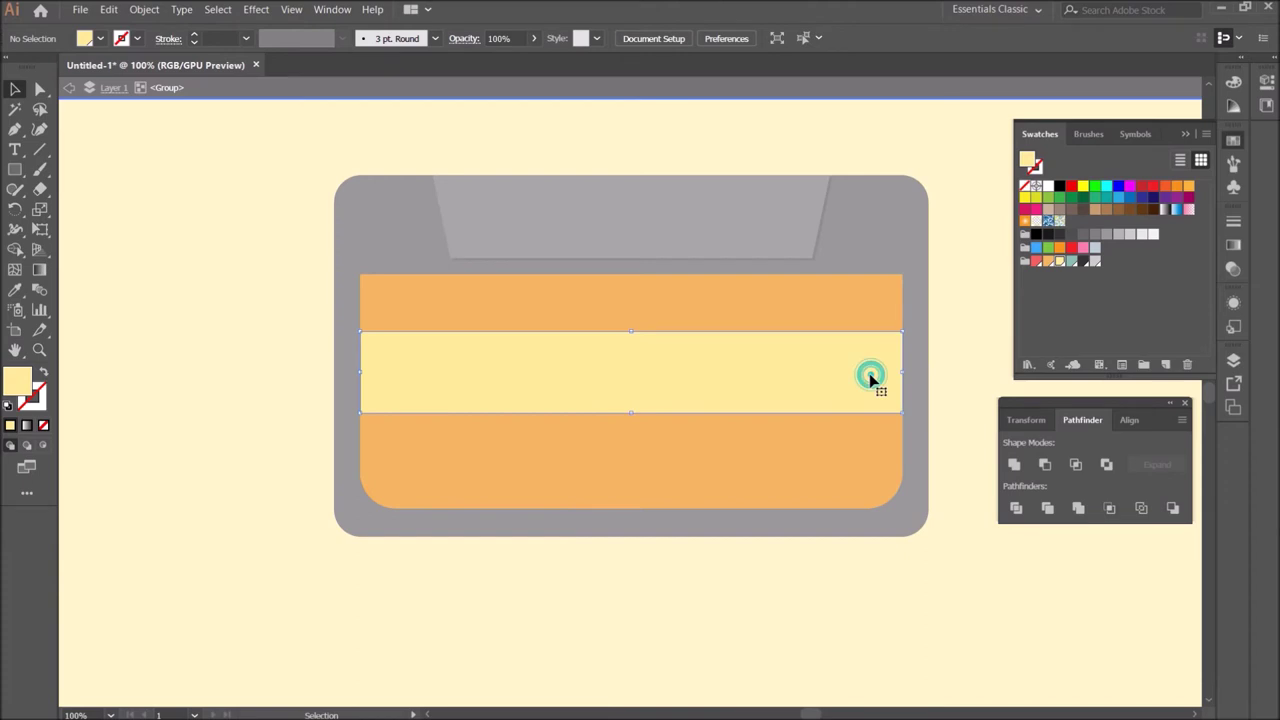
pyautogui.doubleClick(869, 373)
pyautogui.click(1070, 262)
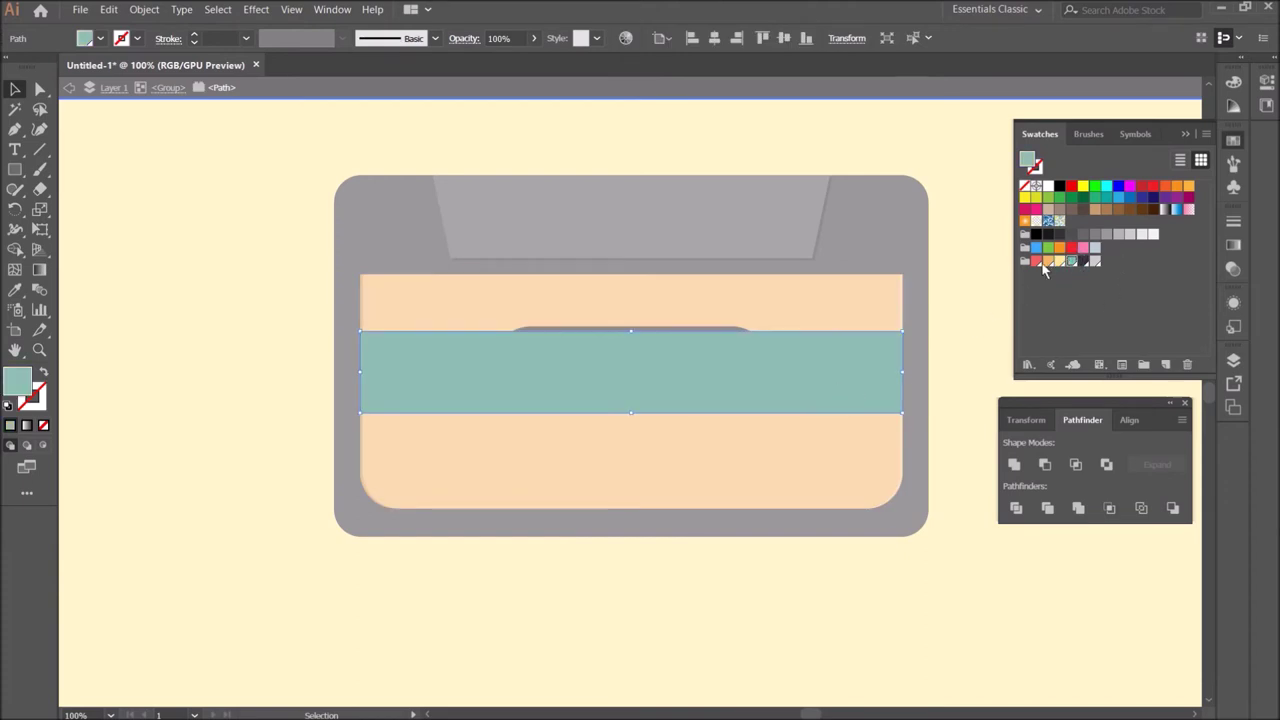
pyautogui.click(1036, 262)
# Step: Make the bottom label band teal
pyautogui.doubleClick(843, 434)
pyautogui.doubleClick(843, 466)
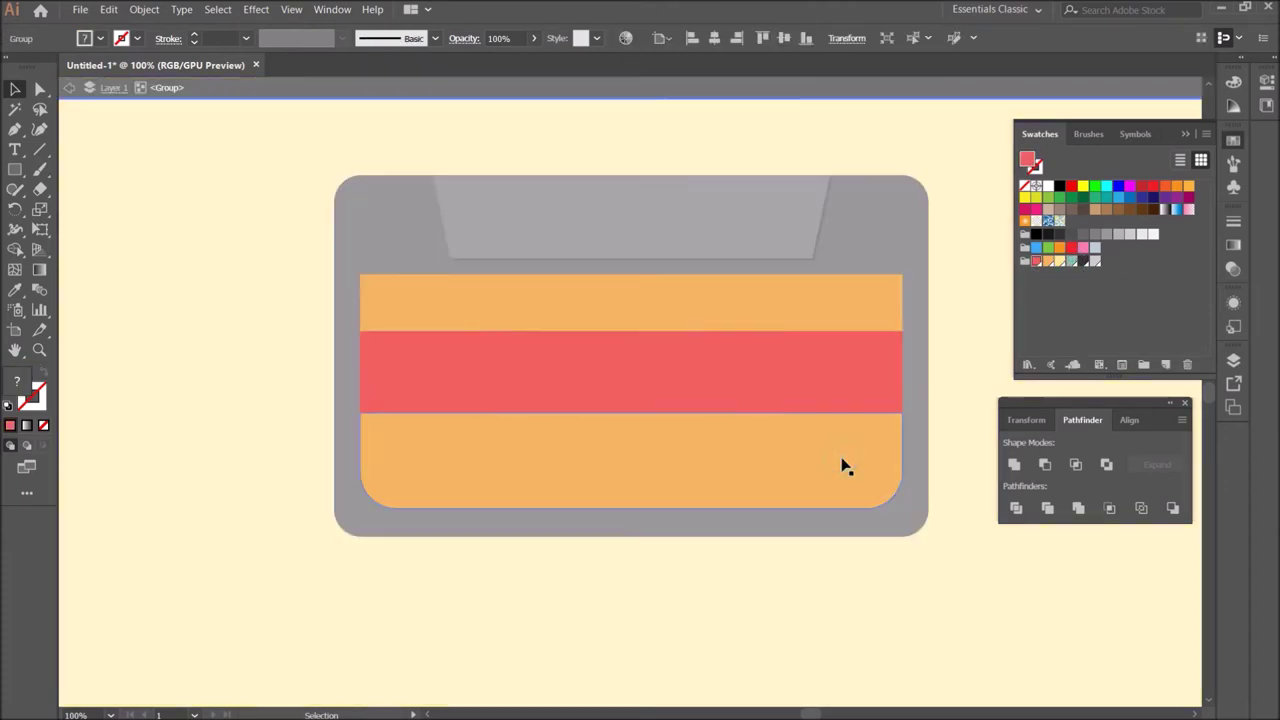
pyautogui.click(1036, 262)
pyautogui.click(1071, 261)
pyautogui.doubleClick(957, 338)
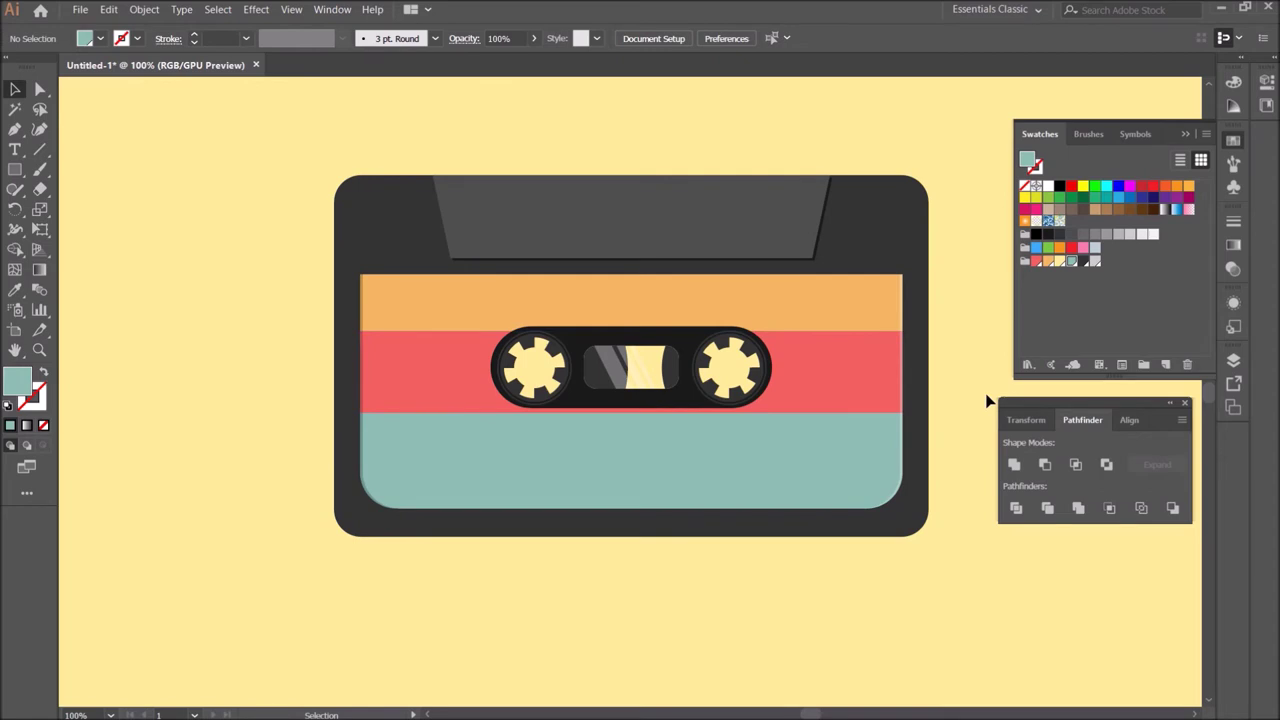
# Step: Try a lighter grey fill on the black reel window, then undo it
pyautogui.click(671, 400)
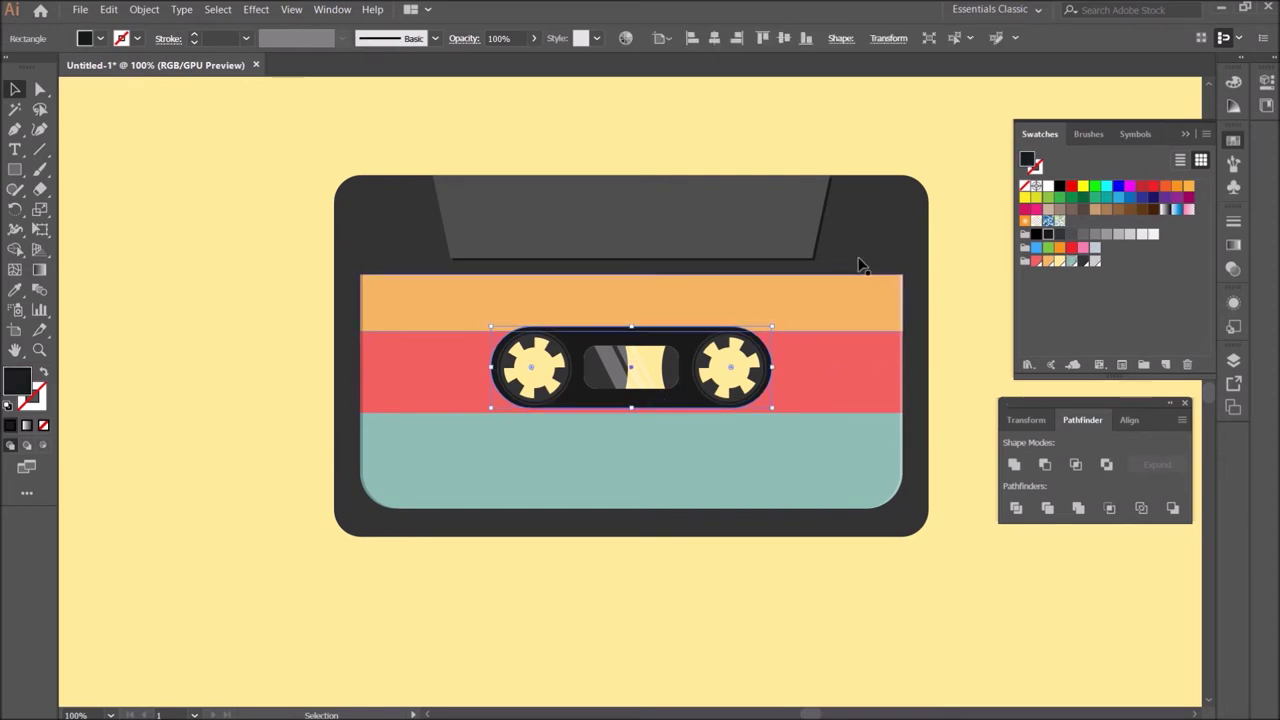
pyautogui.click(1058, 235)
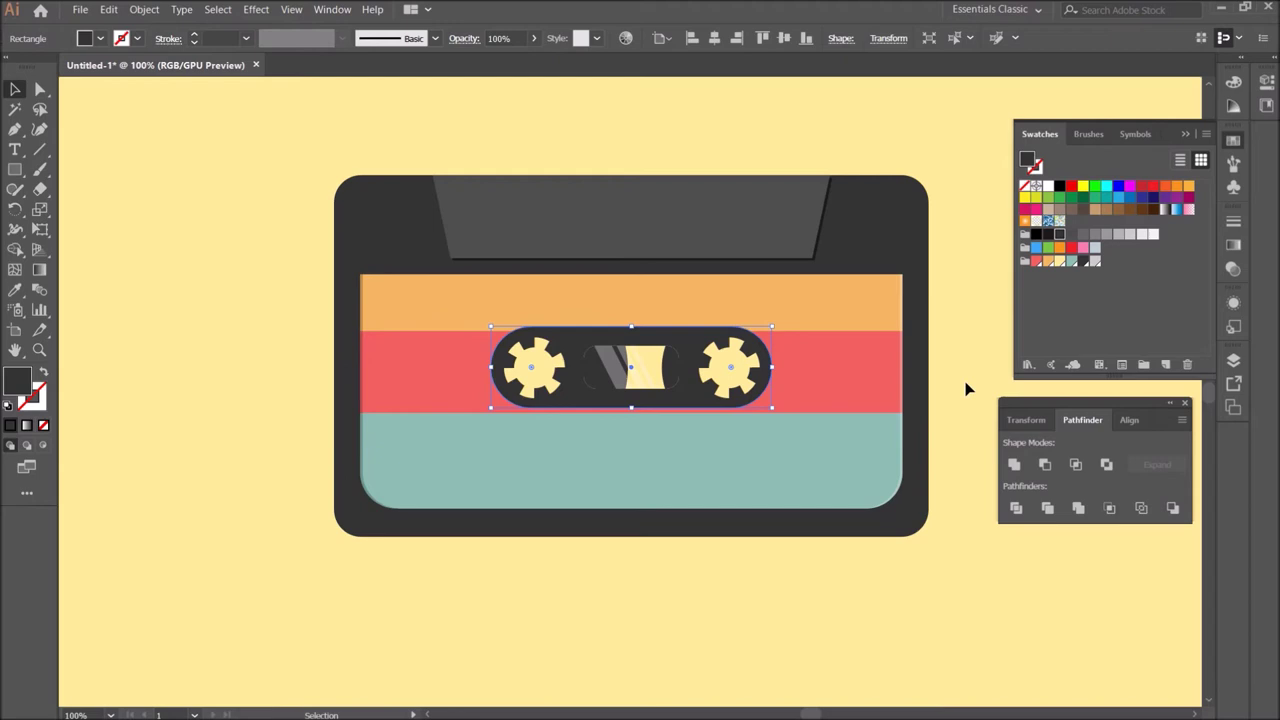
pyautogui.hotkey('ctrl', 'z')
pyautogui.press('a')
pyautogui.click(977, 366)
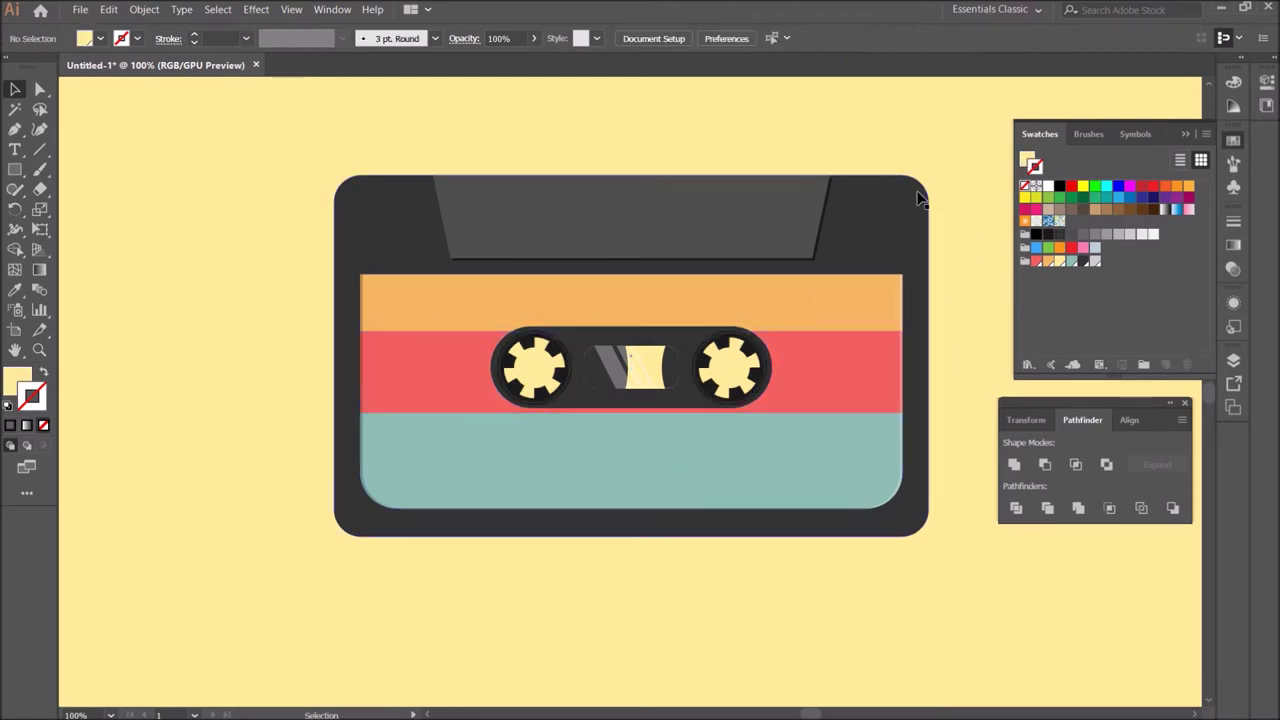
# Step: Select both reel ellipses and give their thick outlines a new swatch colour
pyautogui.hotkey('ctrl', '-')
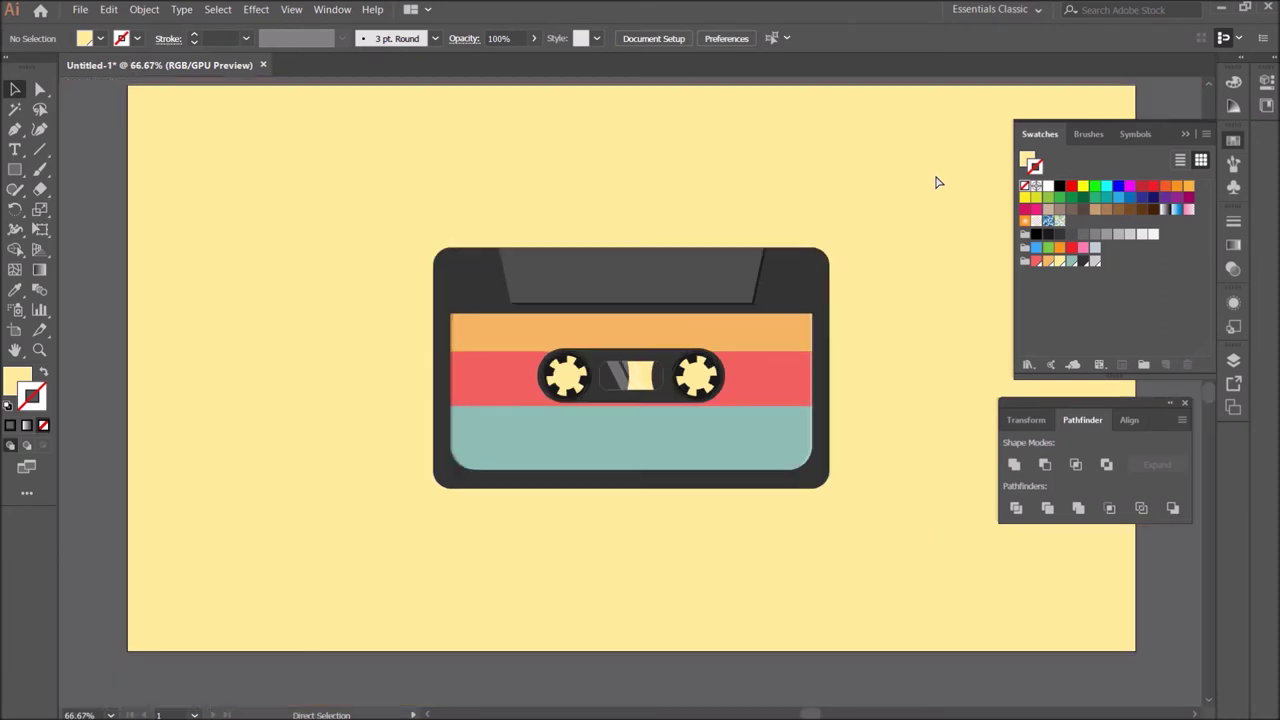
pyautogui.hotkey('ctrl', '-')
pyautogui.hotkey('ctrl', '+')
pyautogui.hotkey('ctrl', '+')
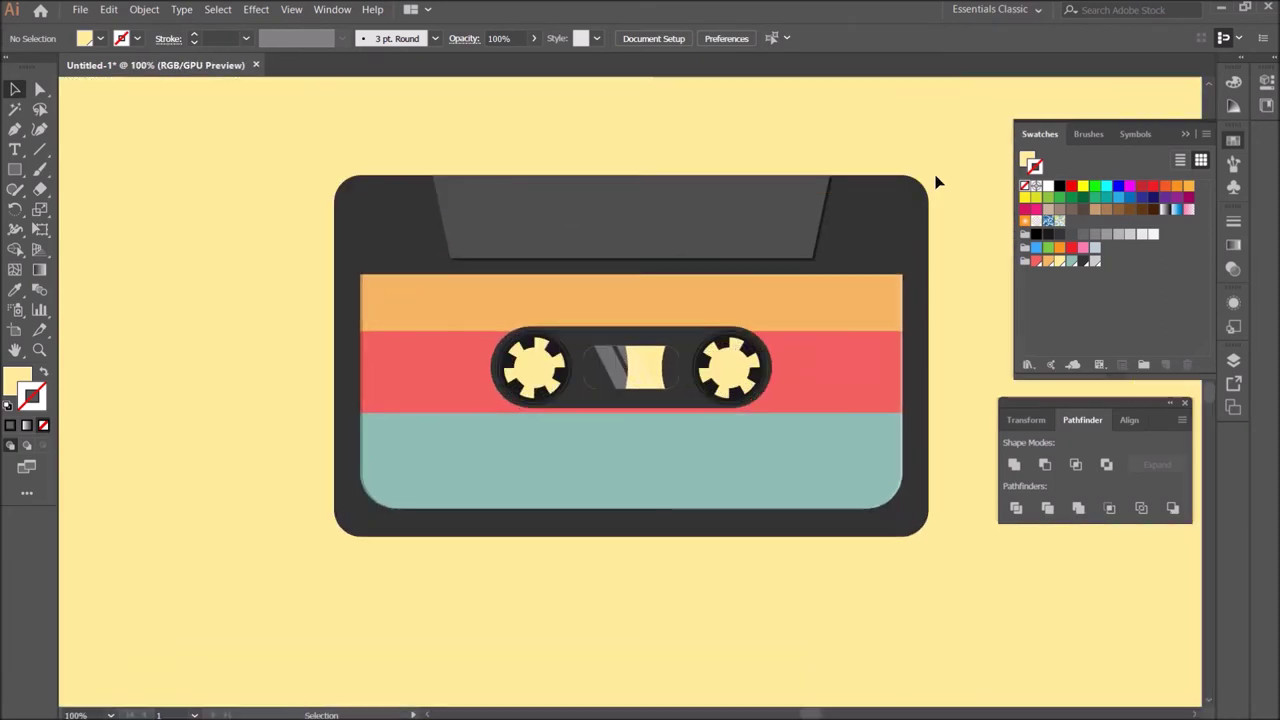
pyautogui.click(555, 347)
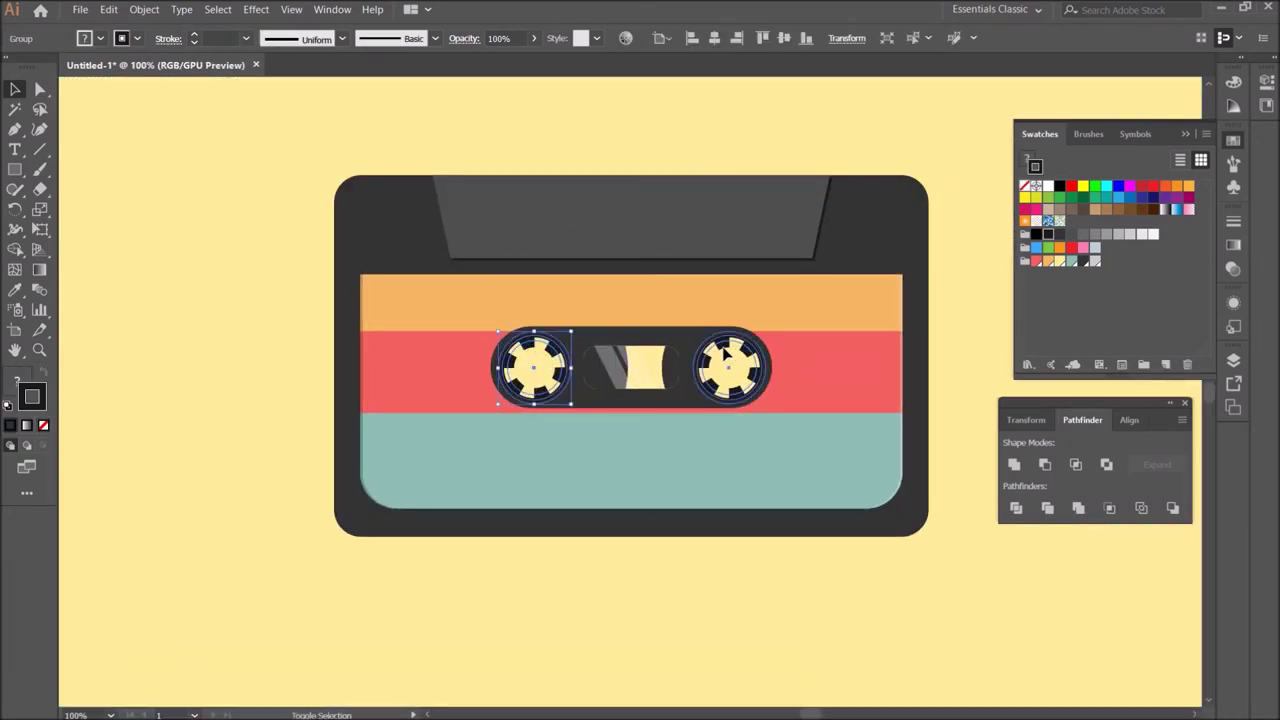
pyautogui.click(935, 348)
pyautogui.keyDown('ctrl'); pyautogui.click(728, 368); pyautogui.keyUp('ctrl')
pyautogui.keyDown('ctrl'); pyautogui.keyDown('shift'); pyautogui.click(548, 368); pyautogui.keyUp('shift'); pyautogui.keyUp('ctrl')
pyautogui.click(1057, 234)
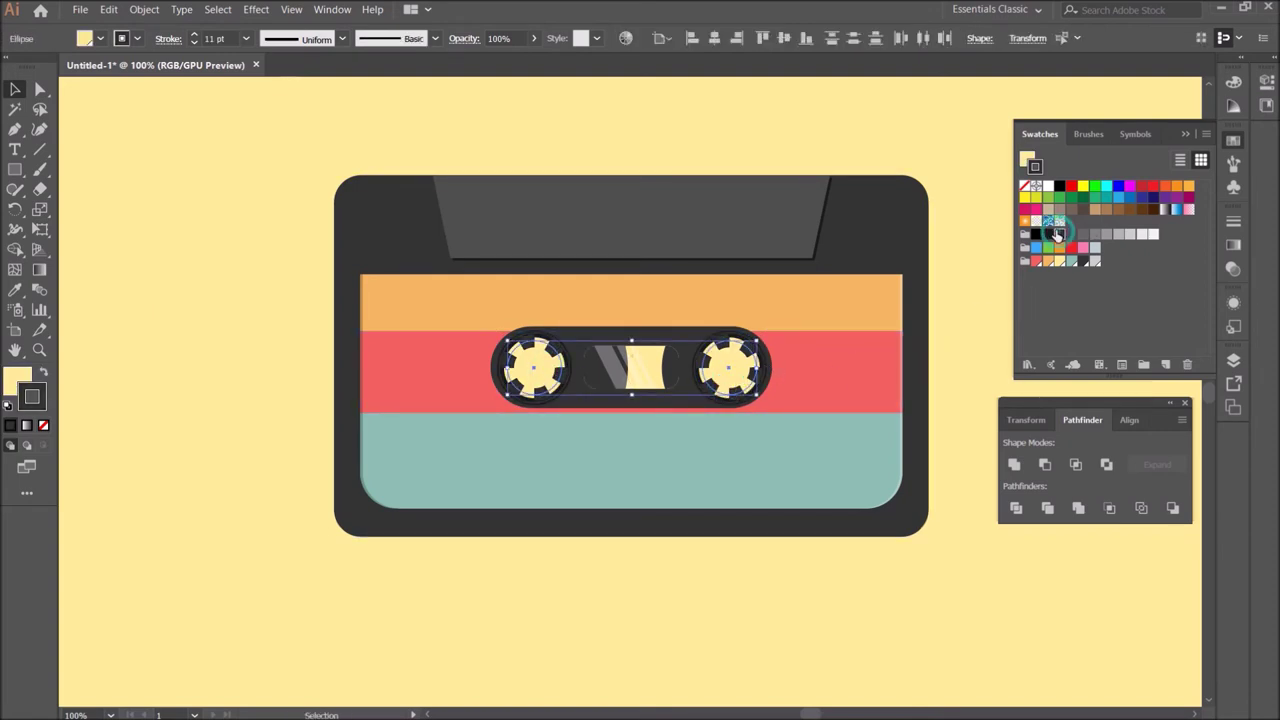
pyautogui.click(983, 348)
pyautogui.hotkey('ctrl', '-')
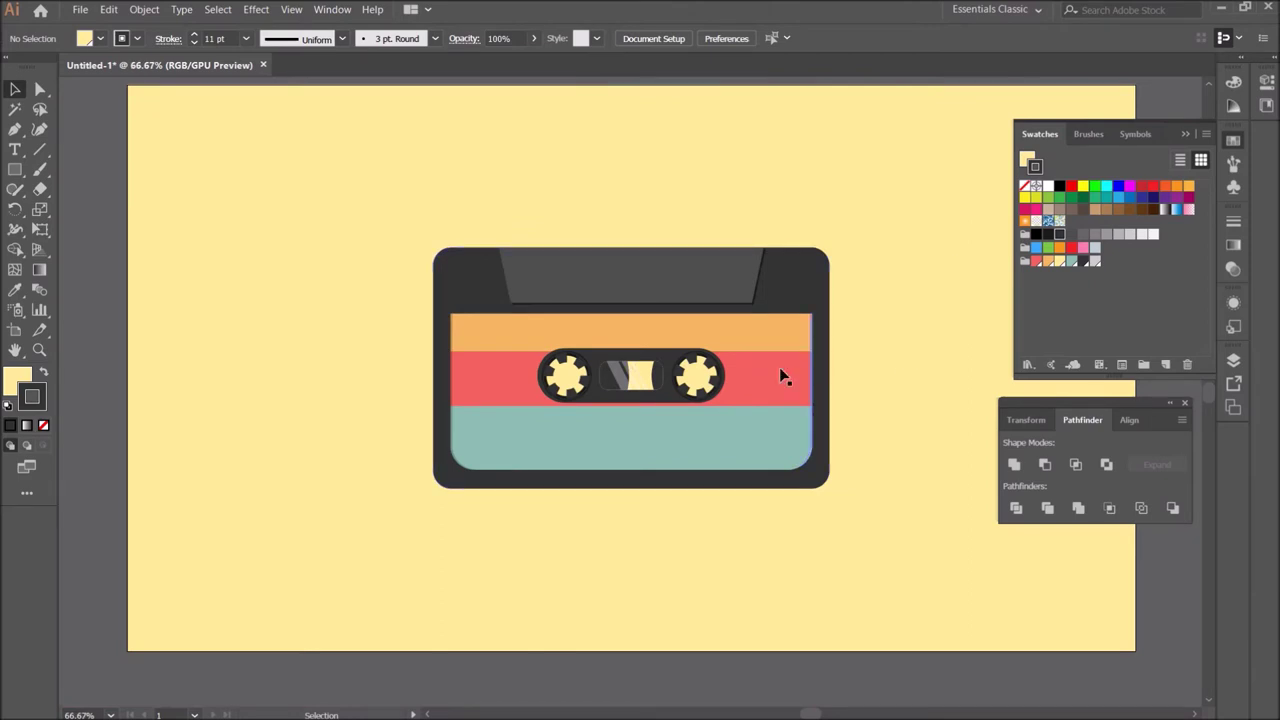
# Step: Draw a circle with default white fill and black outline left of the cassette
pyautogui.hscroll(-2, 620, 365)
pyautogui.hotkey('ctrl', '-')
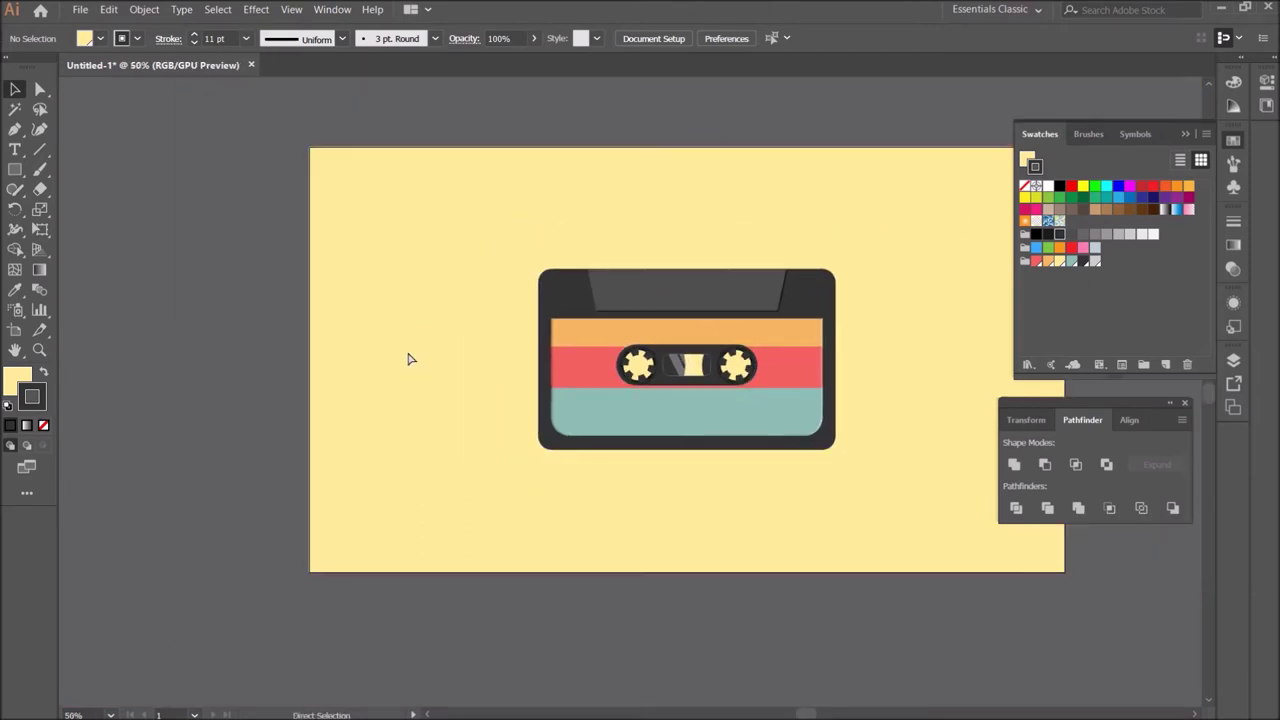
pyautogui.hotkey('ctrl', '+')
pyautogui.hotkey('ctrl', '+')
pyautogui.hscroll(-2, 480, 388)
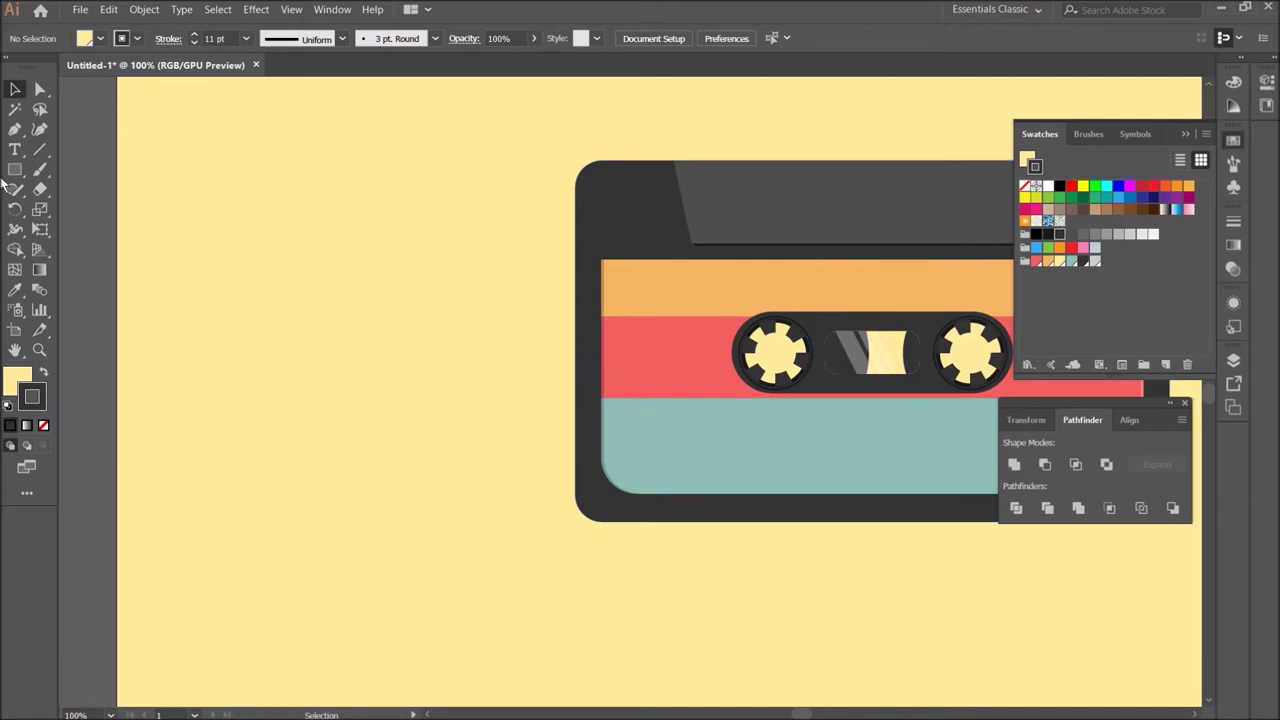
pyautogui.moveTo(15, 169); pyautogui.dragTo(72, 214)
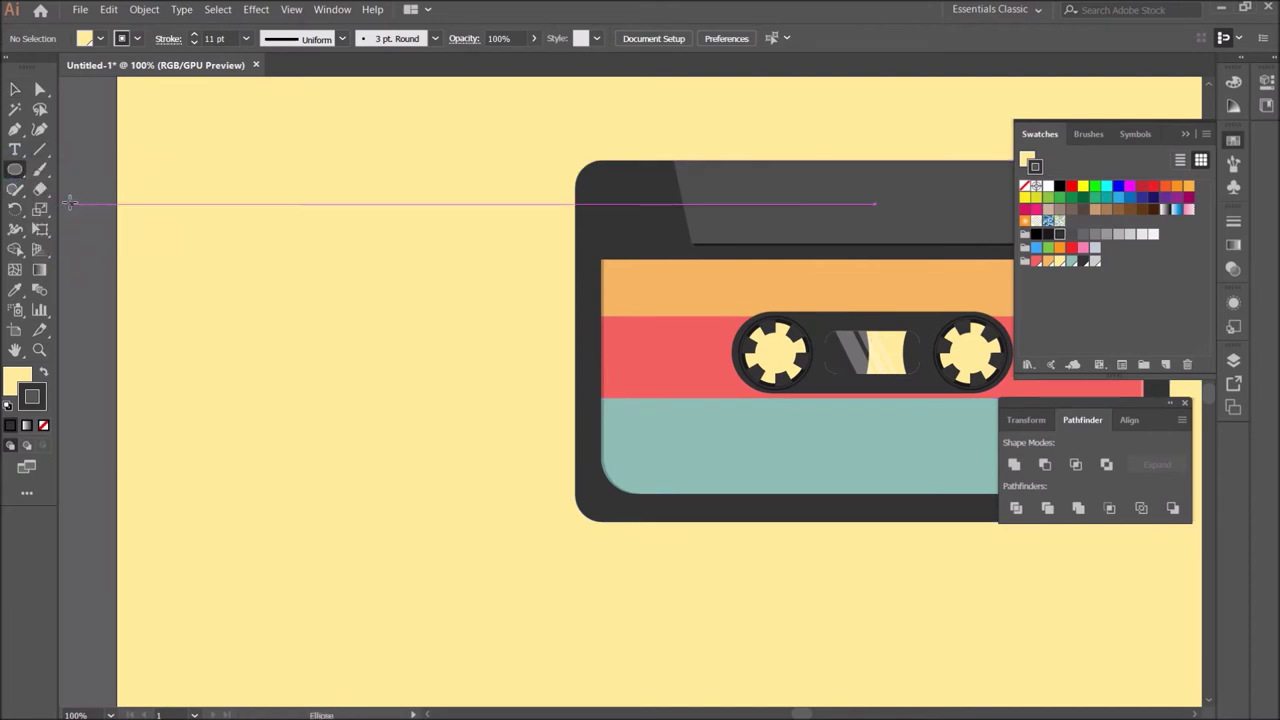
pyautogui.press('d')
pyautogui.moveTo(224, 304); pyautogui.dragTo(332, 410)
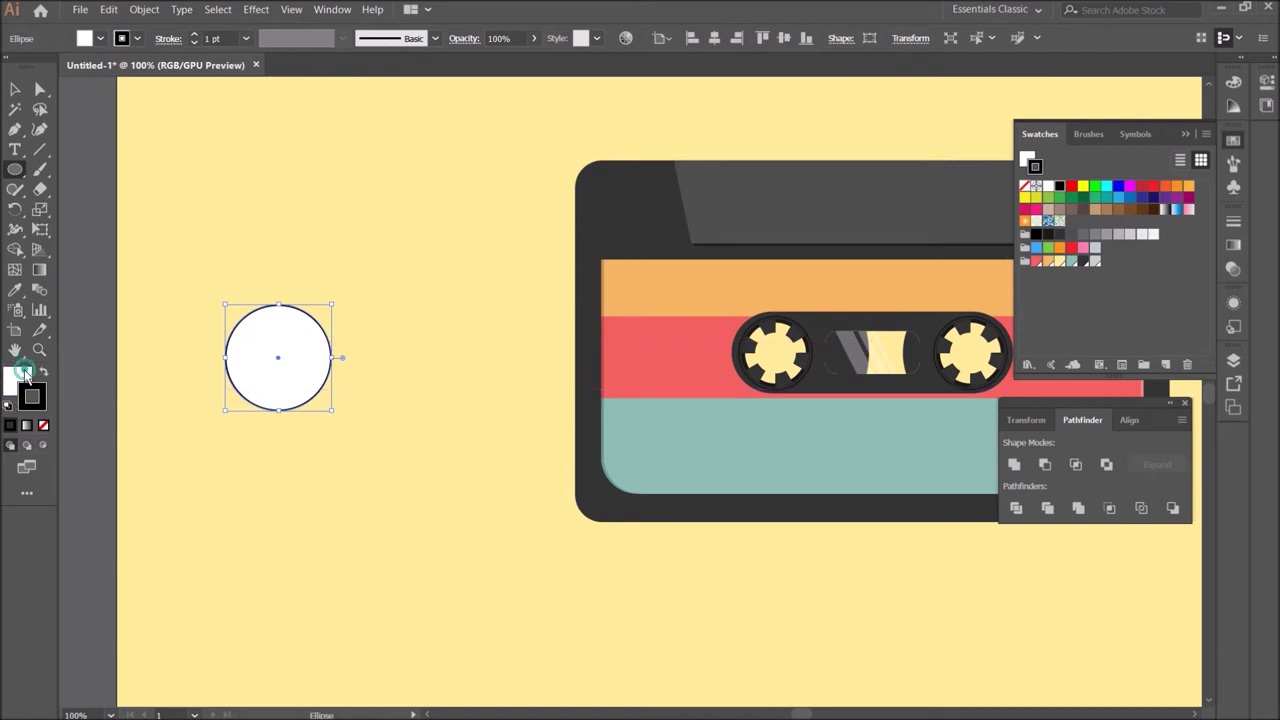
# Step: Make the circle solid light grey with no outline
pyautogui.click(22, 373)
pyautogui.click(43, 425)
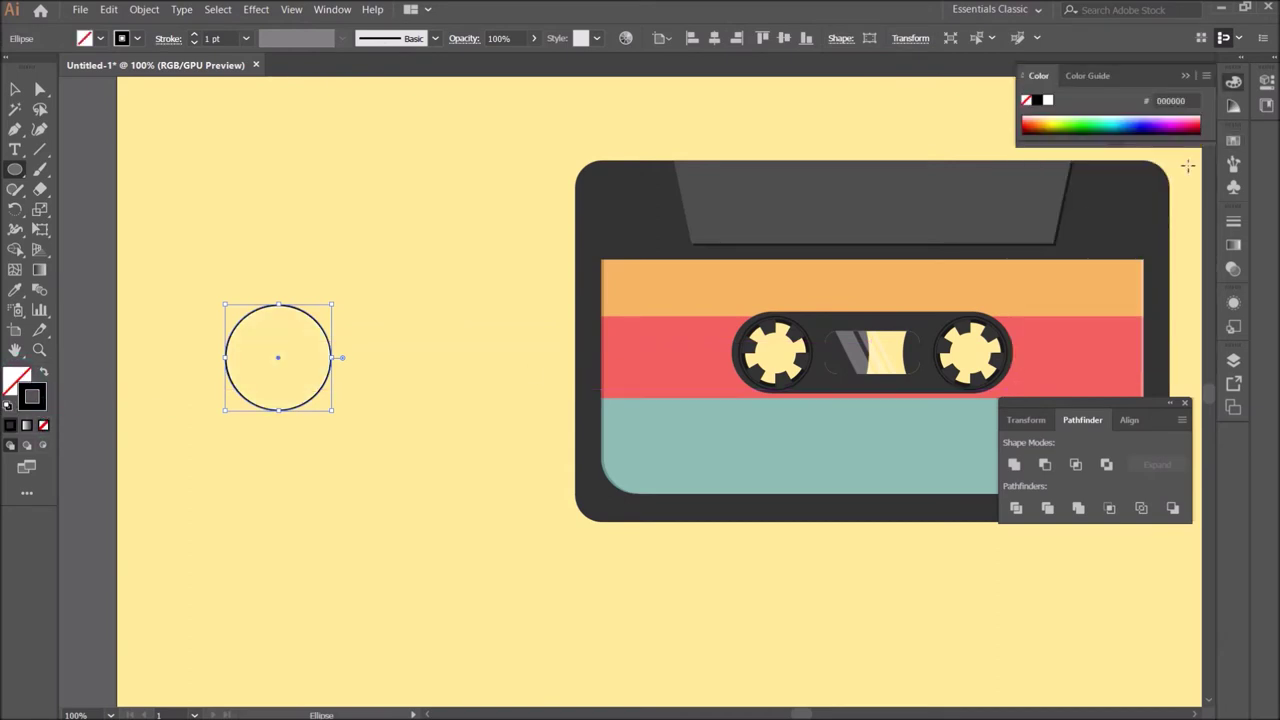
pyautogui.click(1232, 146)
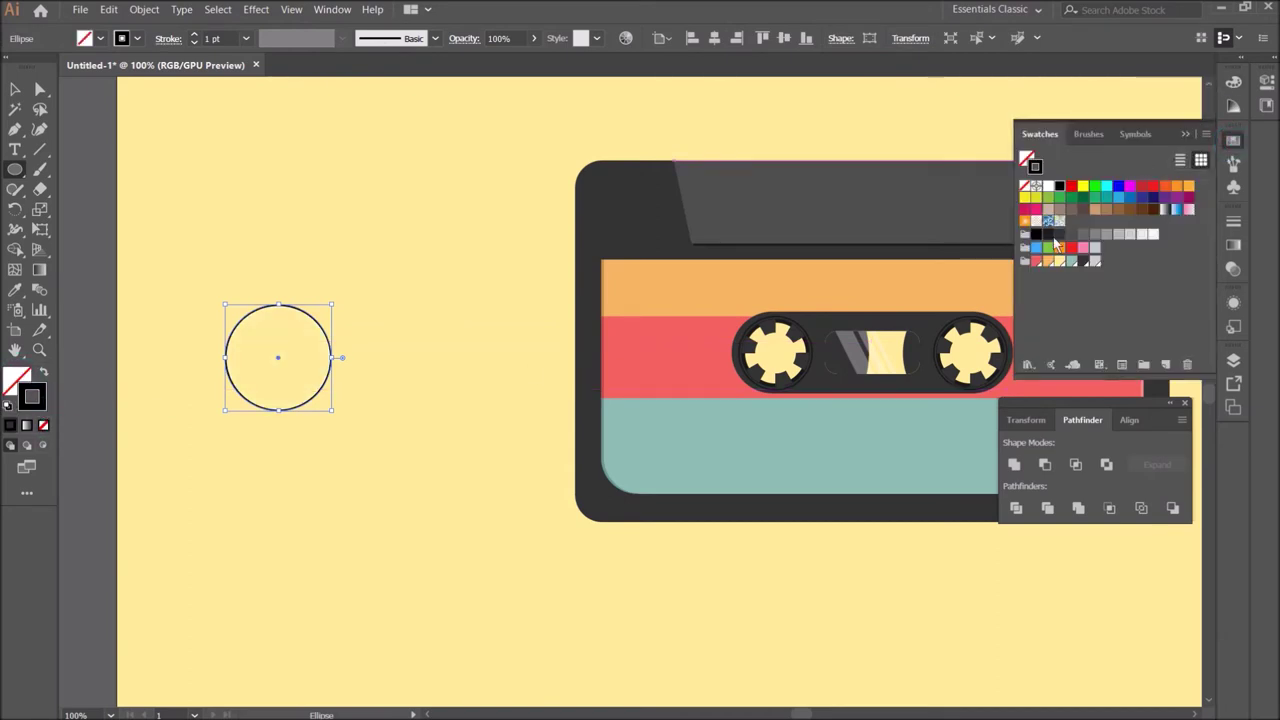
pyautogui.click(1094, 262)
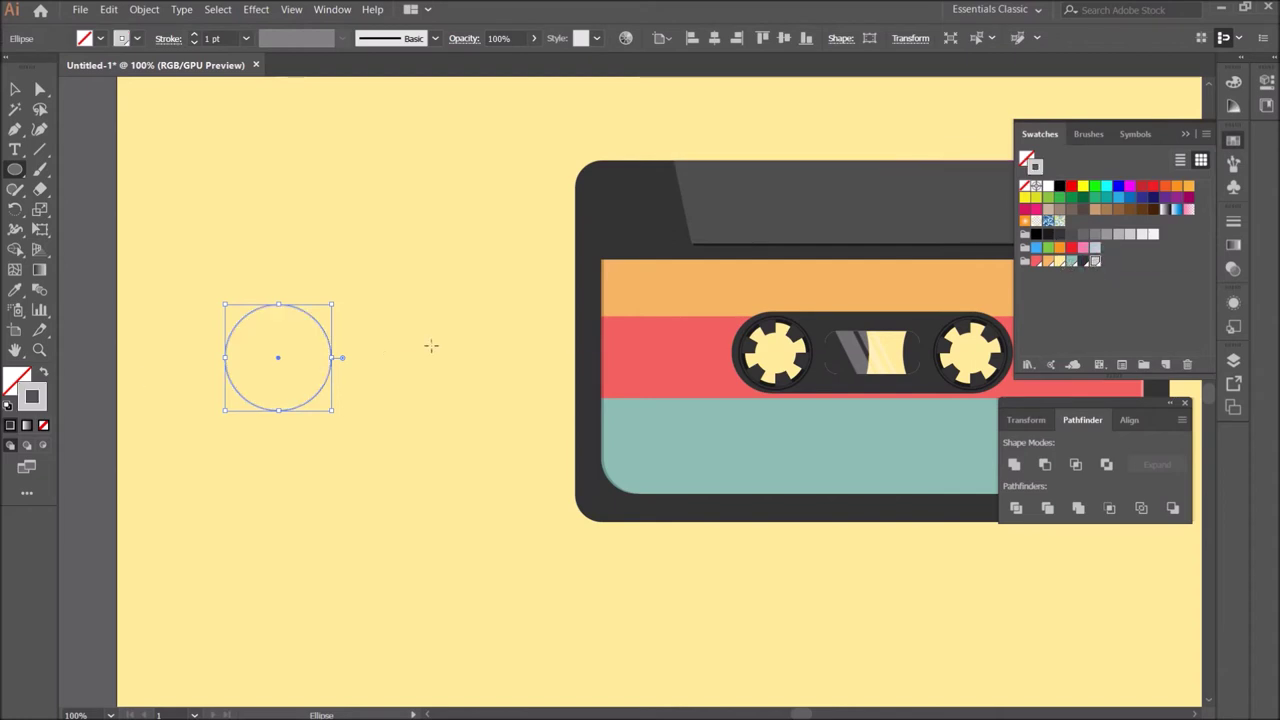
pyautogui.click(43, 372)
pyautogui.click(15, 89)
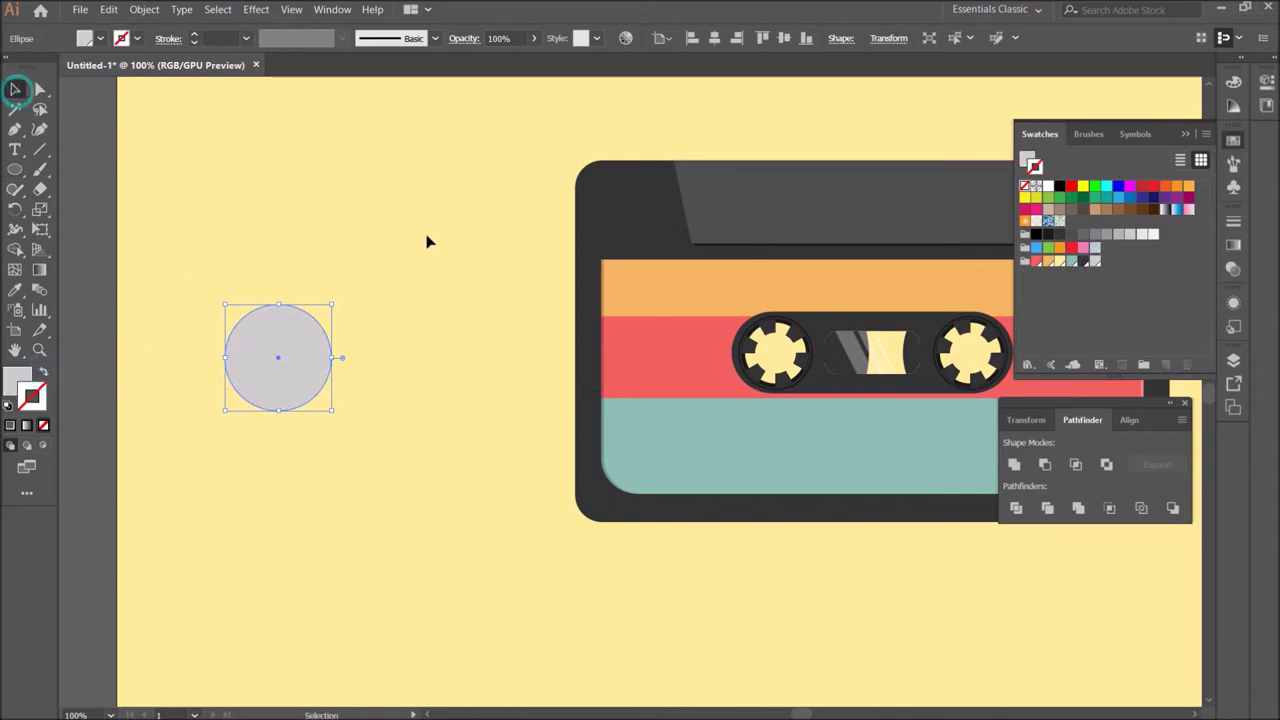
pyautogui.click(400, 293)
pyautogui.click(266, 354)
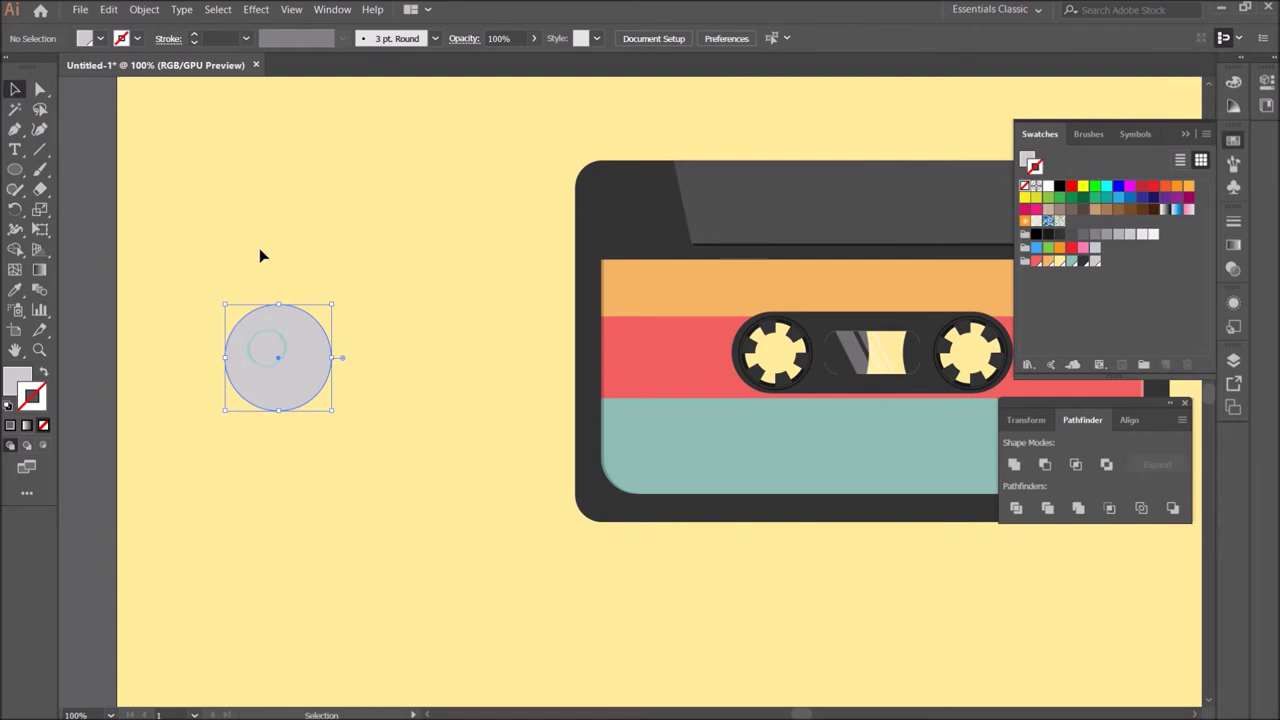
# Step: Draw a vertical and a horizontal bar and centre them on each other as a cross
pyautogui.click(15, 170)
pyautogui.click(100, 176)
pyautogui.moveTo(403, 312); pyautogui.dragTo(411, 409)
pyautogui.press('v')
pyautogui.moveTo(408, 350); pyautogui.dragTo(453, 354)
pyautogui.moveTo(463, 302); pyautogui.dragTo(486, 358)
pyautogui.moveTo(368, 291); pyautogui.dragTo(476, 422)
pyautogui.click(1134, 419)
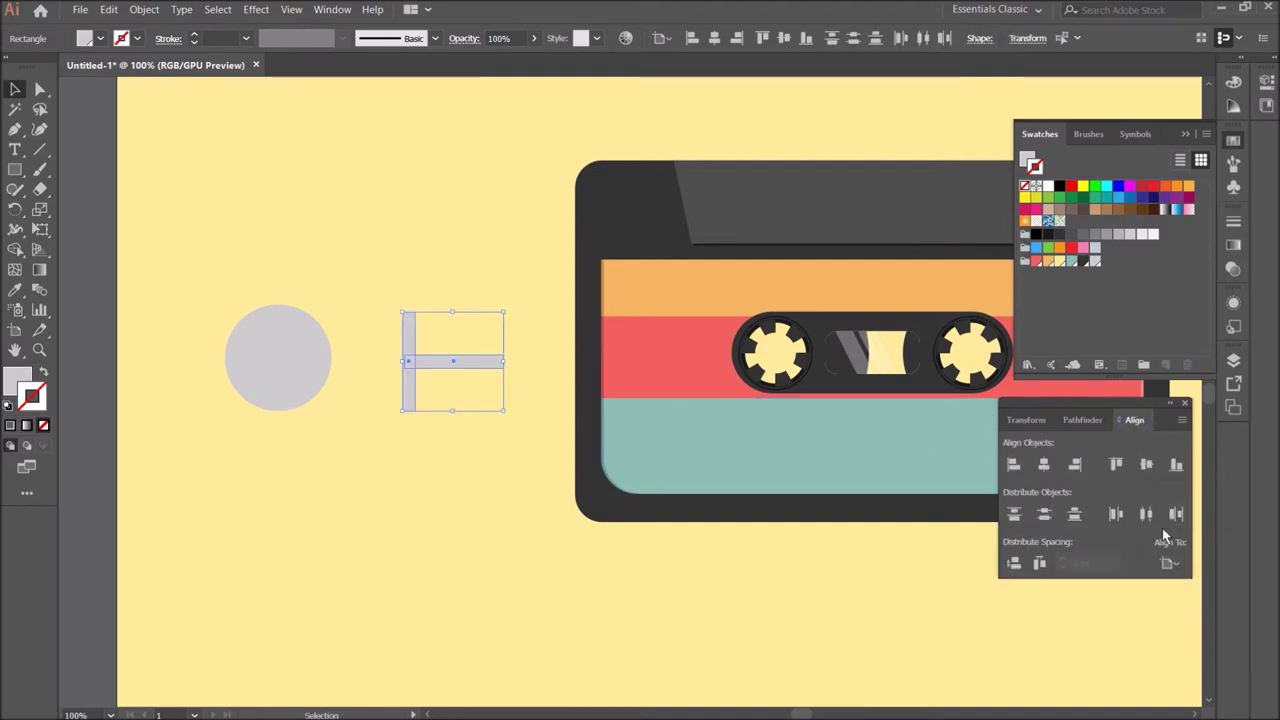
pyautogui.click(1168, 563)
pyautogui.click(1176, 584)
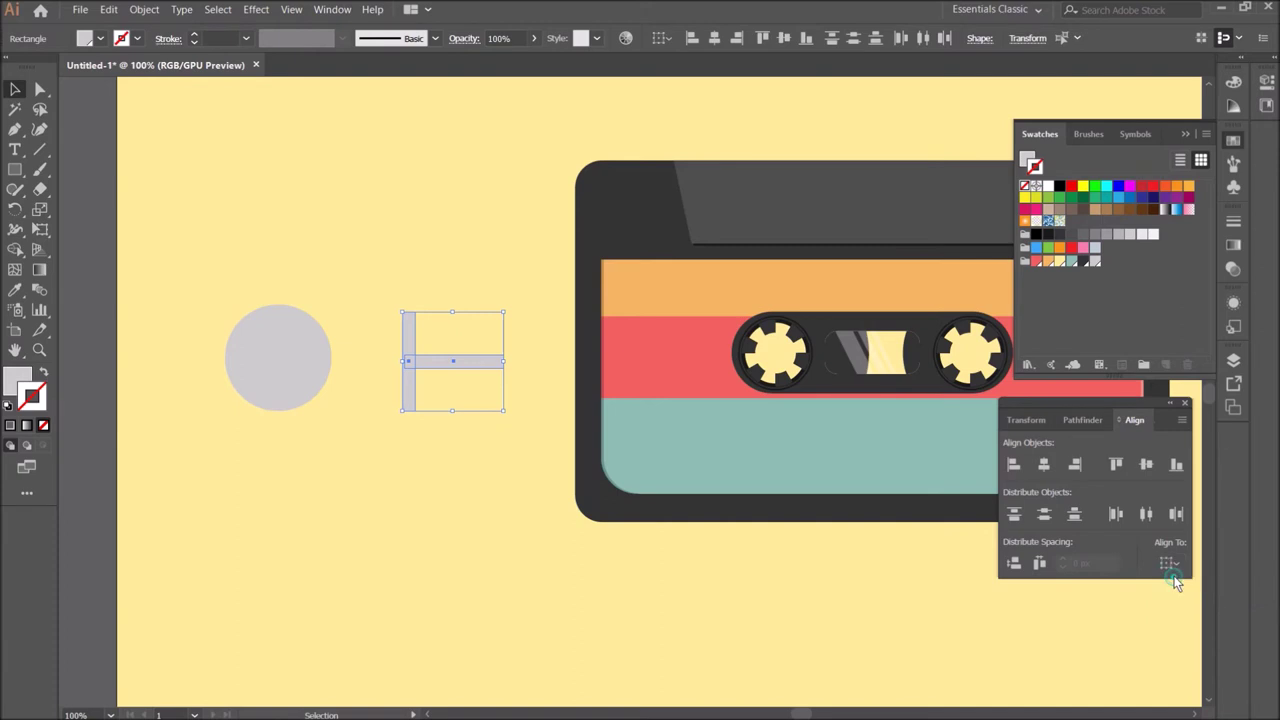
pyautogui.click(1043, 463)
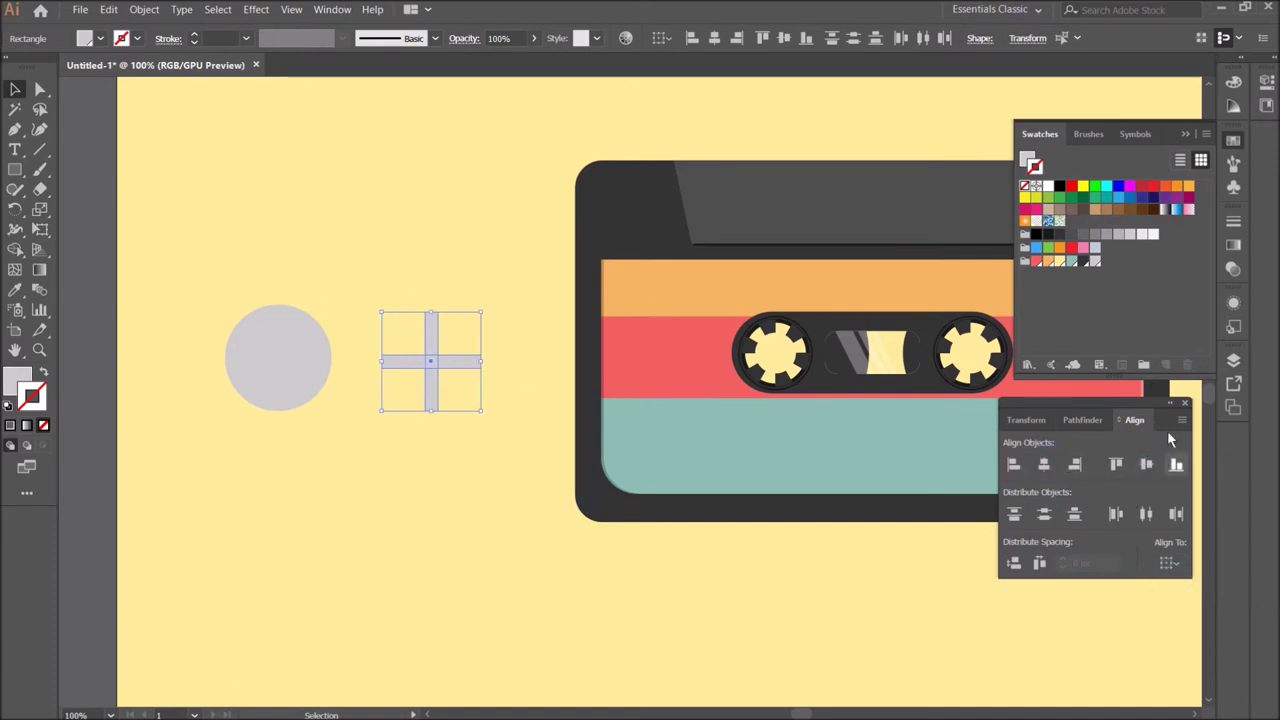
# Step: Fill the cross with the cassette's dark grey, unite it, and round its corners slightly
pyautogui.click(1084, 420)
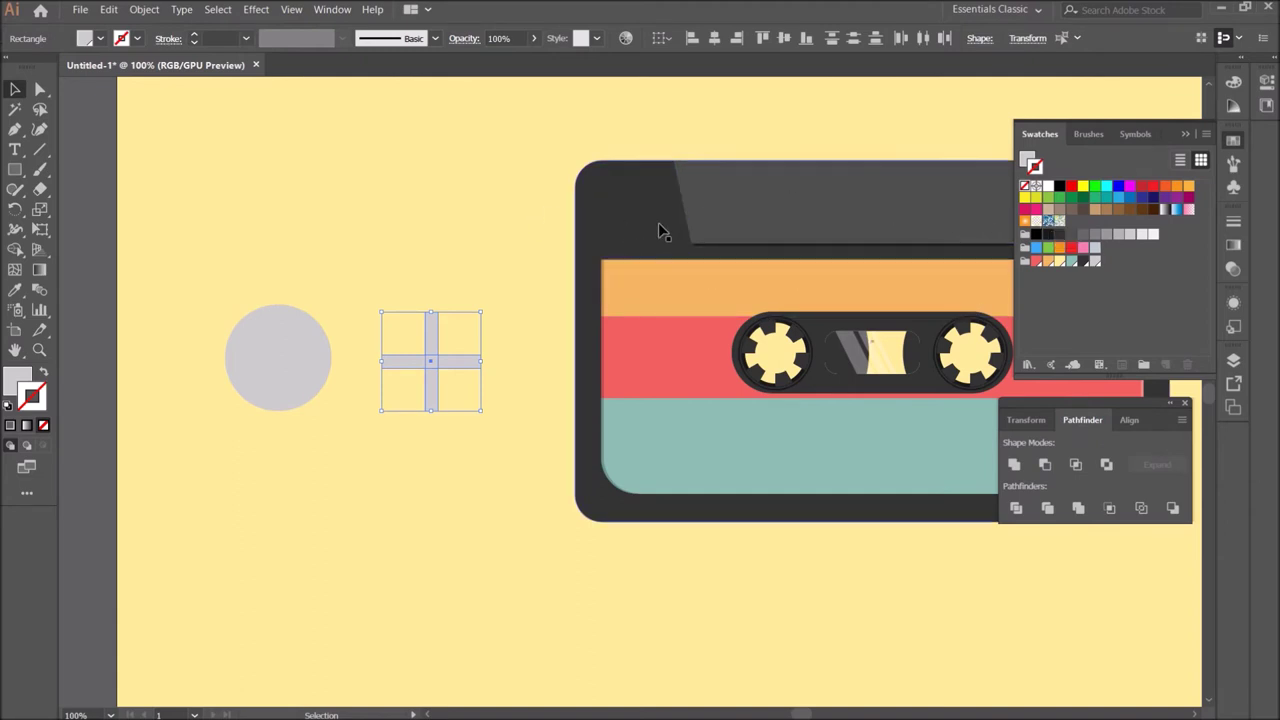
pyautogui.press('i')
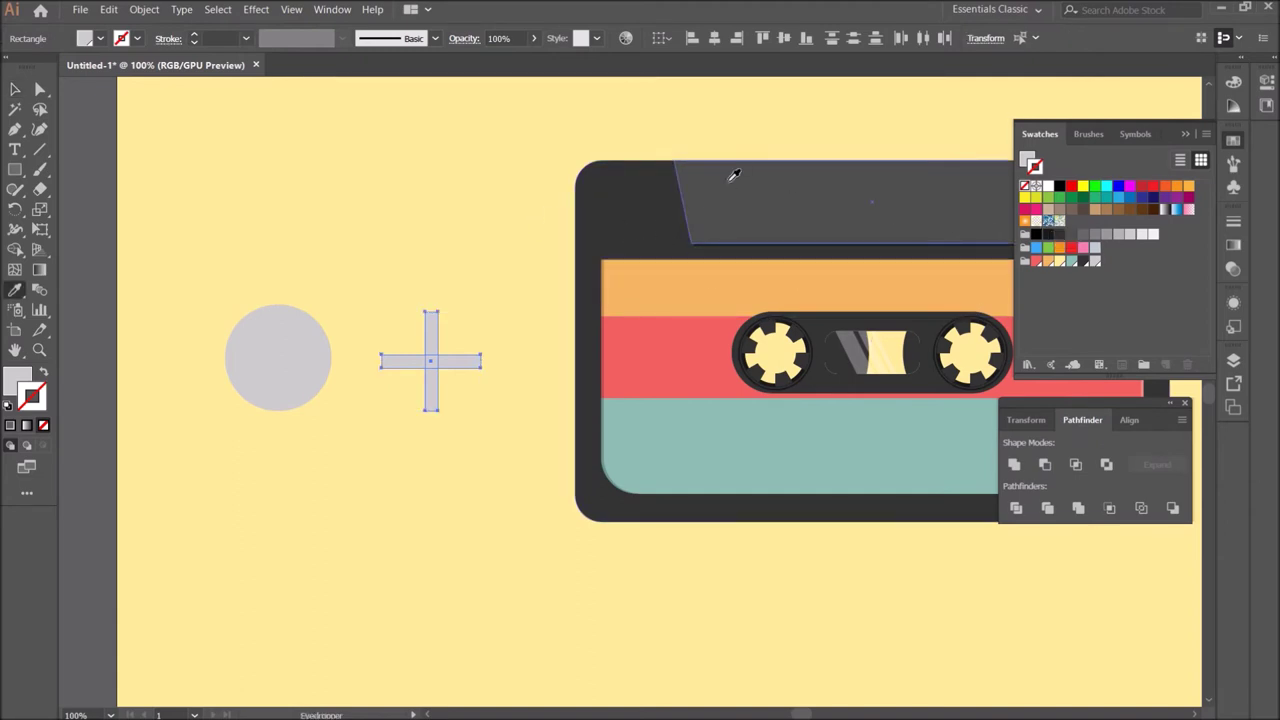
pyautogui.click(730, 180)
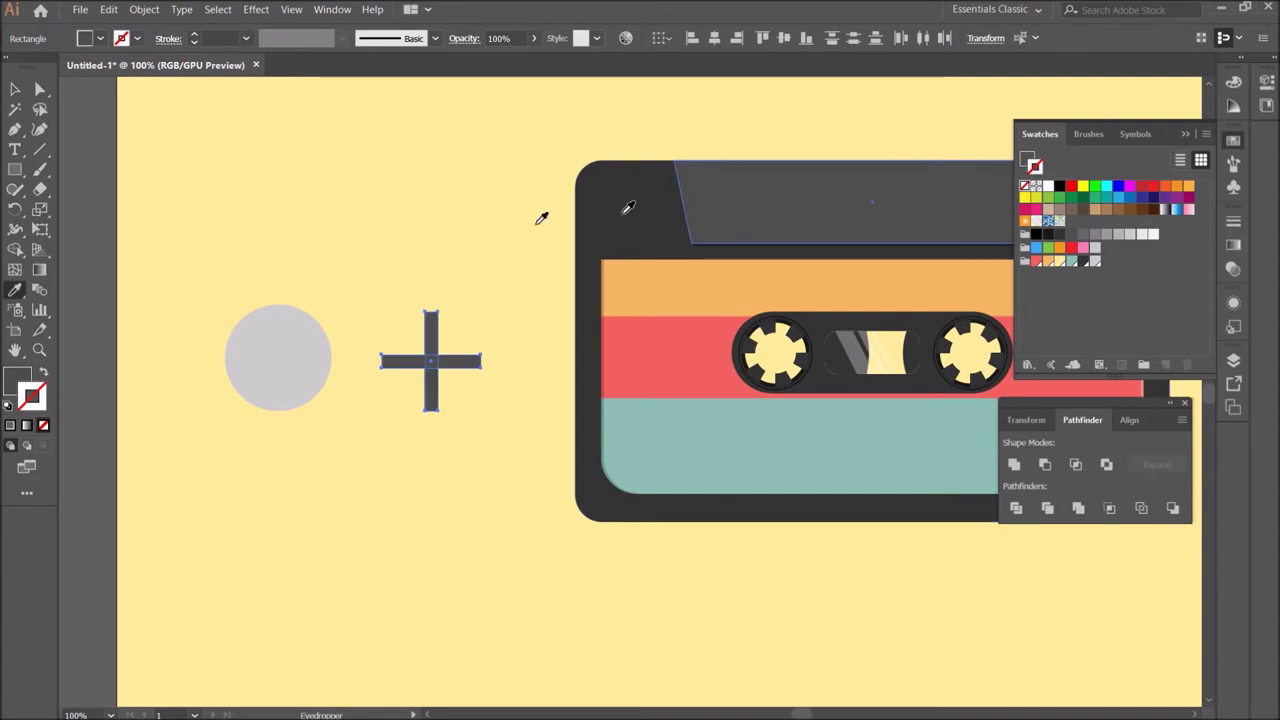
pyautogui.click(1014, 465)
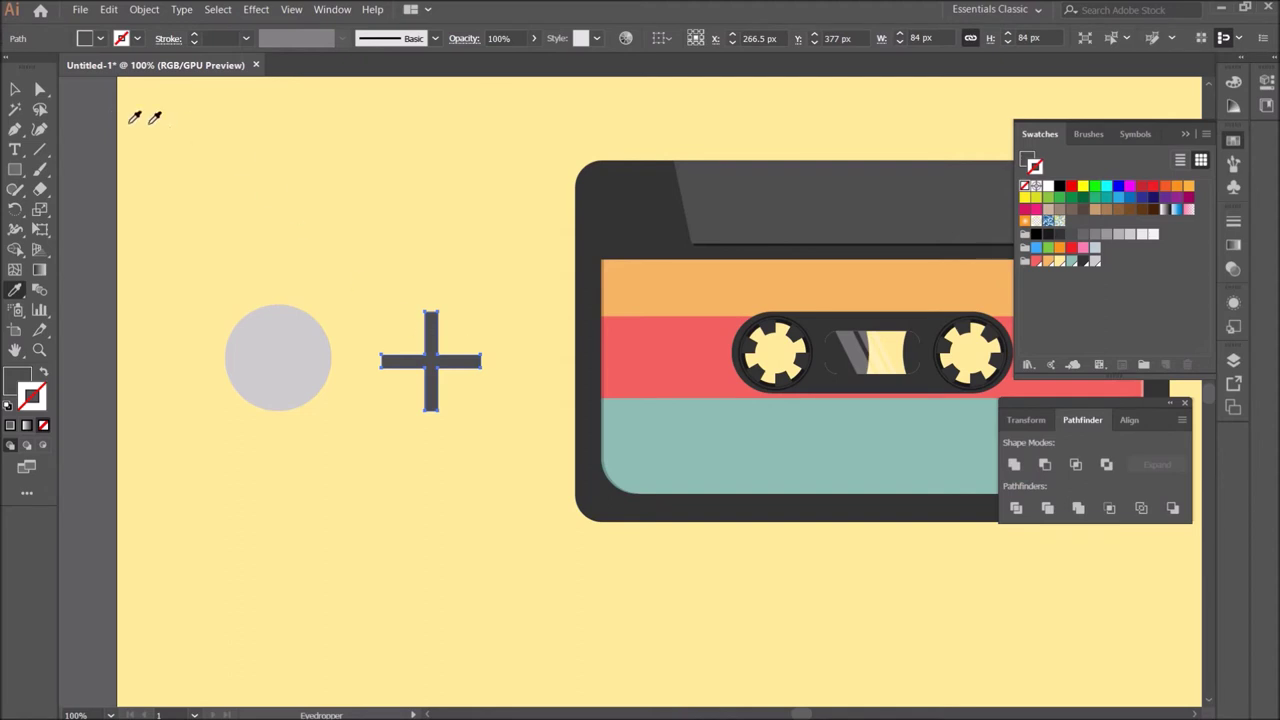
pyautogui.click(38, 90)
pyautogui.moveTo(450, 345); pyautogui.dragTo(474, 334)
pyautogui.click(480, 415)
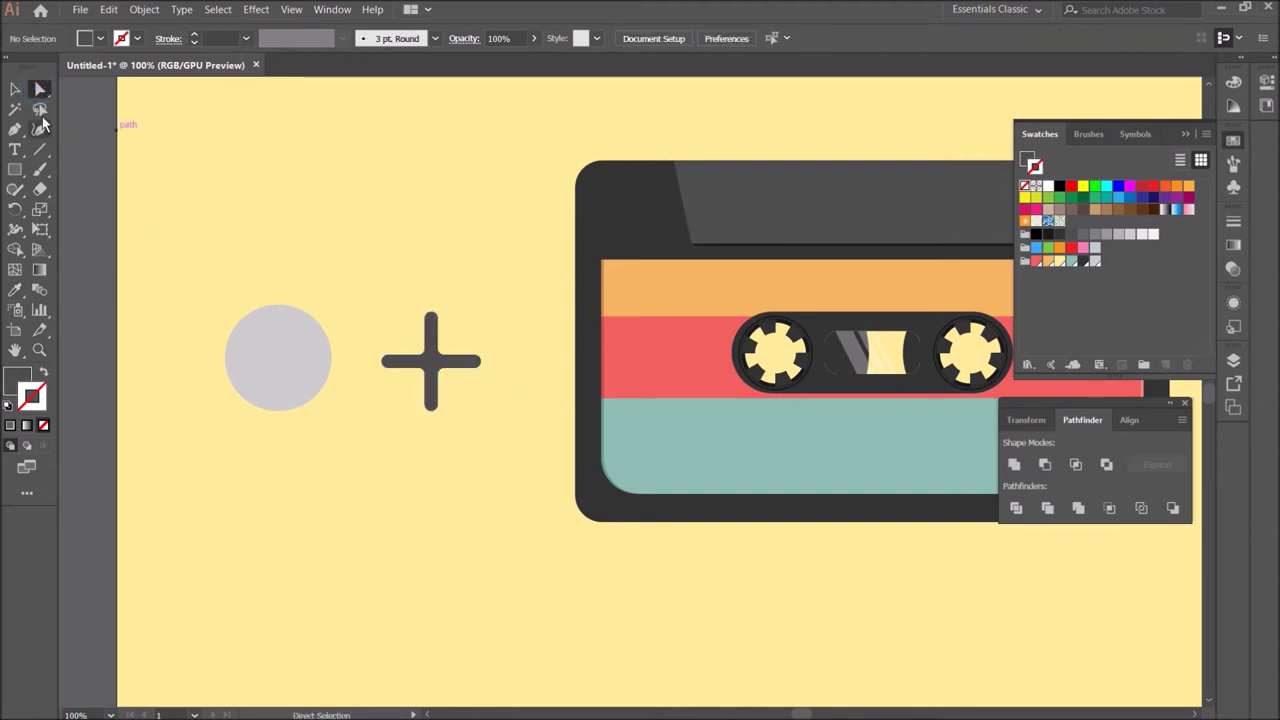
pyautogui.click(14, 90)
# Step: Centre the cross horizontally and vertically on the light grey circle
pyautogui.moveTo(212, 262); pyautogui.dragTo(503, 463)
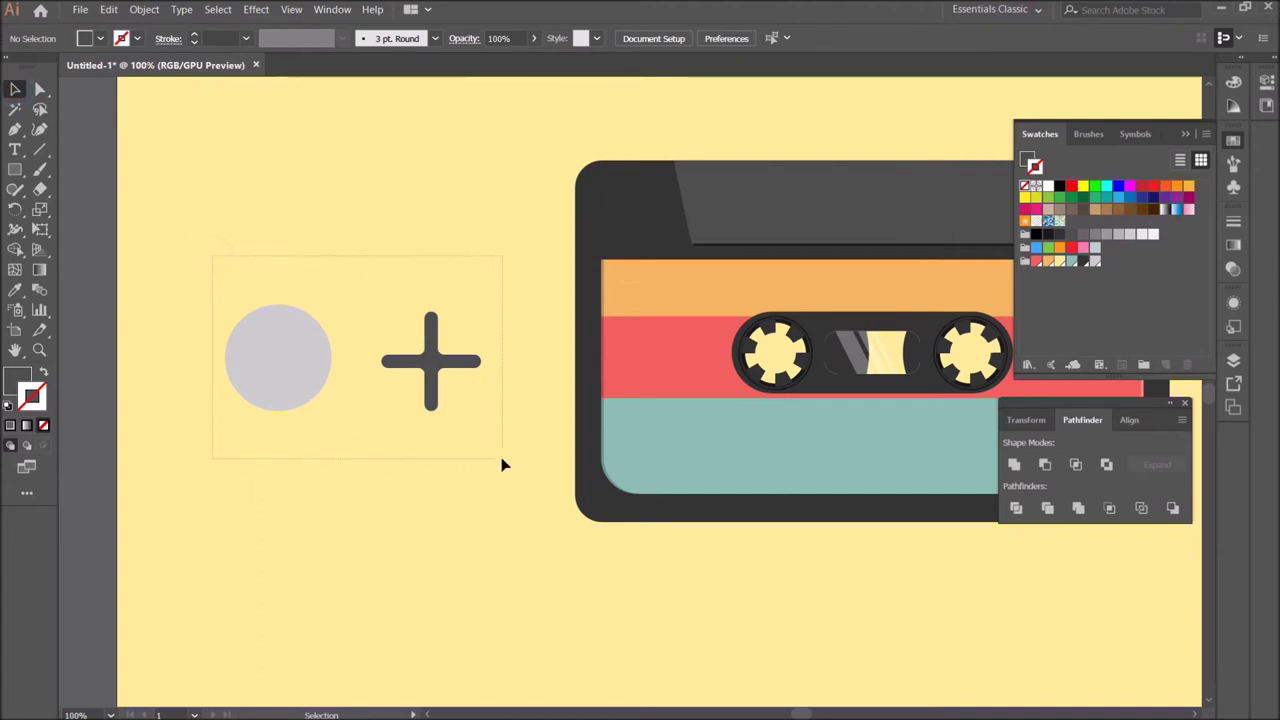
pyautogui.click(1131, 420)
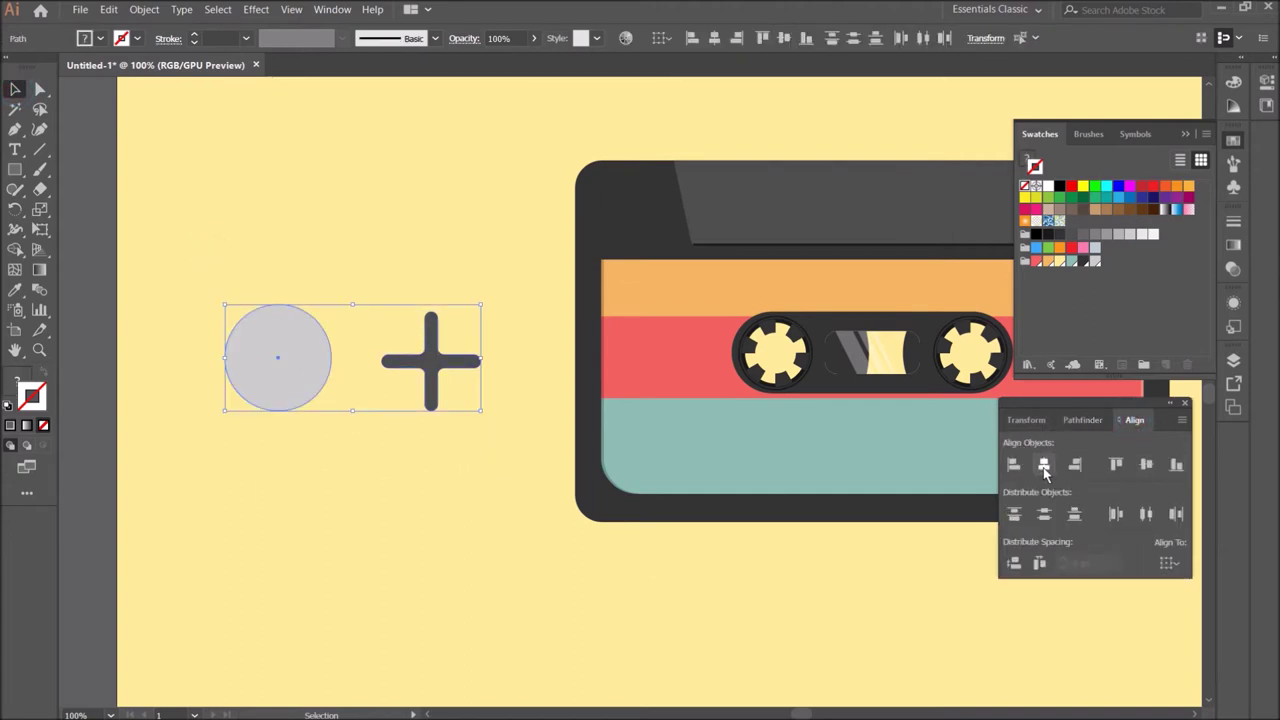
pyautogui.click(1044, 464)
pyautogui.click(1147, 466)
pyautogui.click(458, 450)
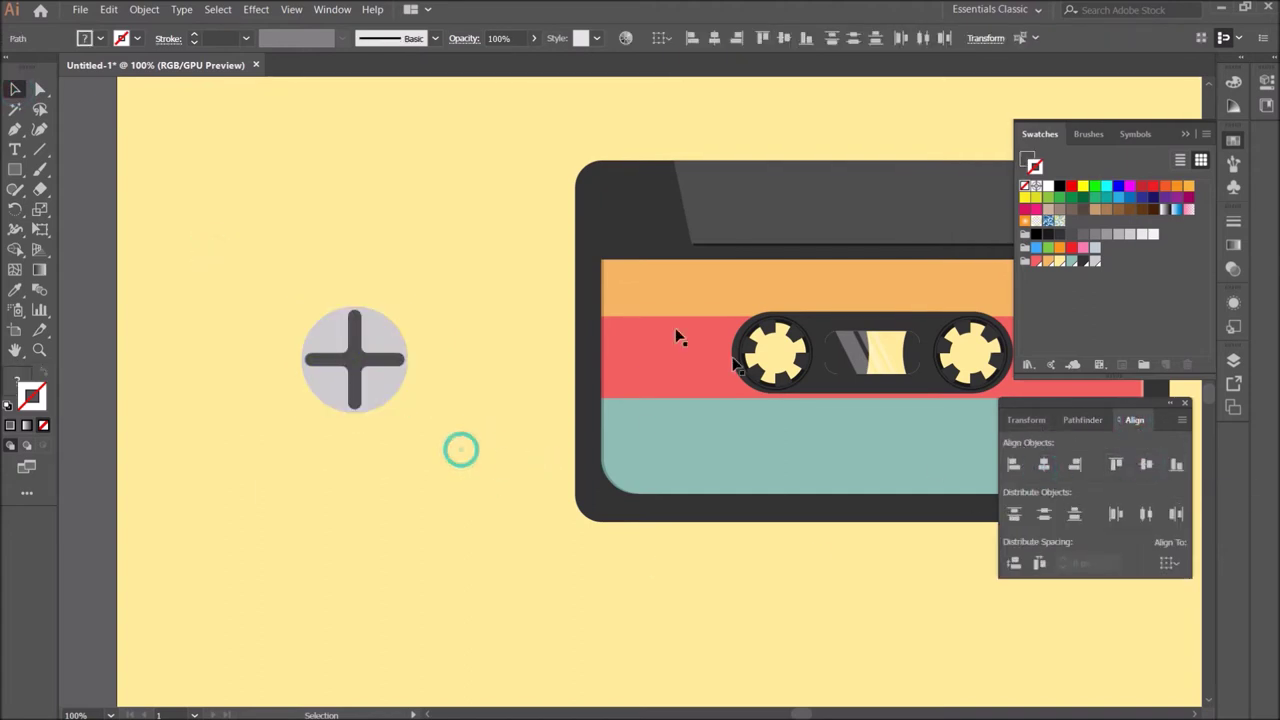
# Step: Tilt the screw head slightly and place a copy of the circle above it
pyautogui.click(380, 358)
pyautogui.moveTo(407, 409); pyautogui.dragTo(406, 424)
pyautogui.click(430, 459)
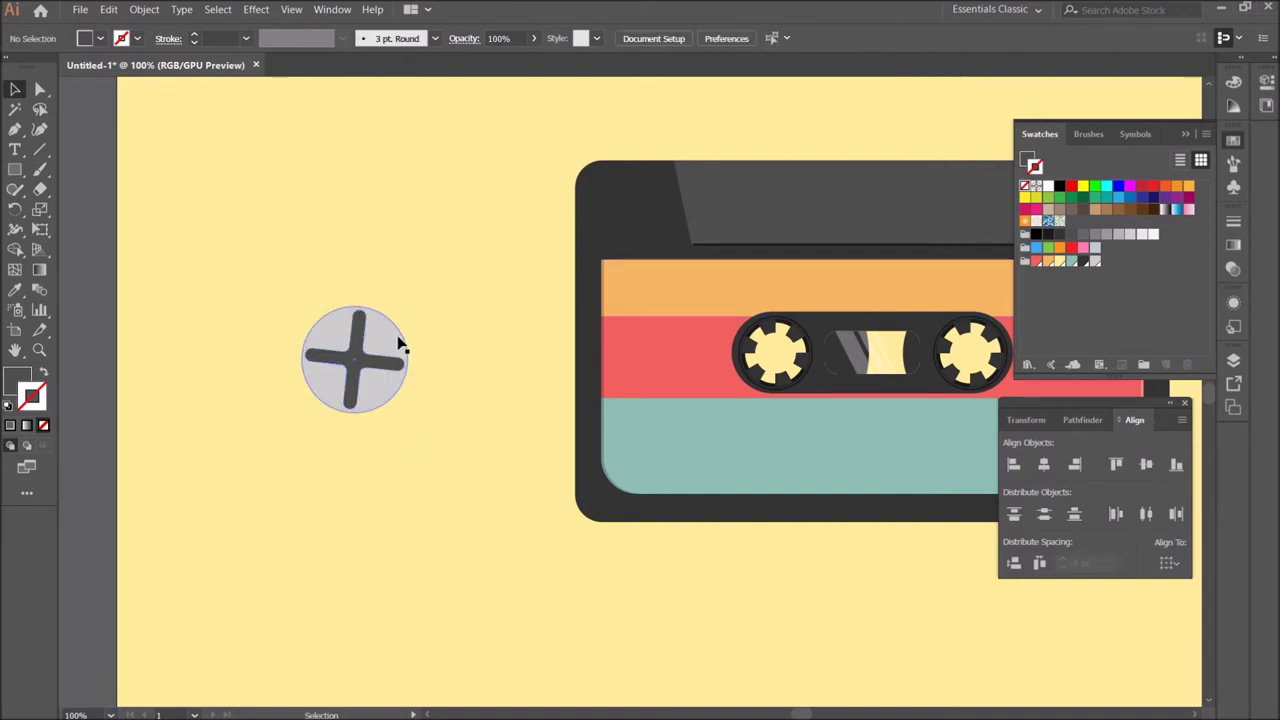
pyautogui.click(358, 368)
pyautogui.moveTo(395, 410); pyautogui.dragTo(398, 418)
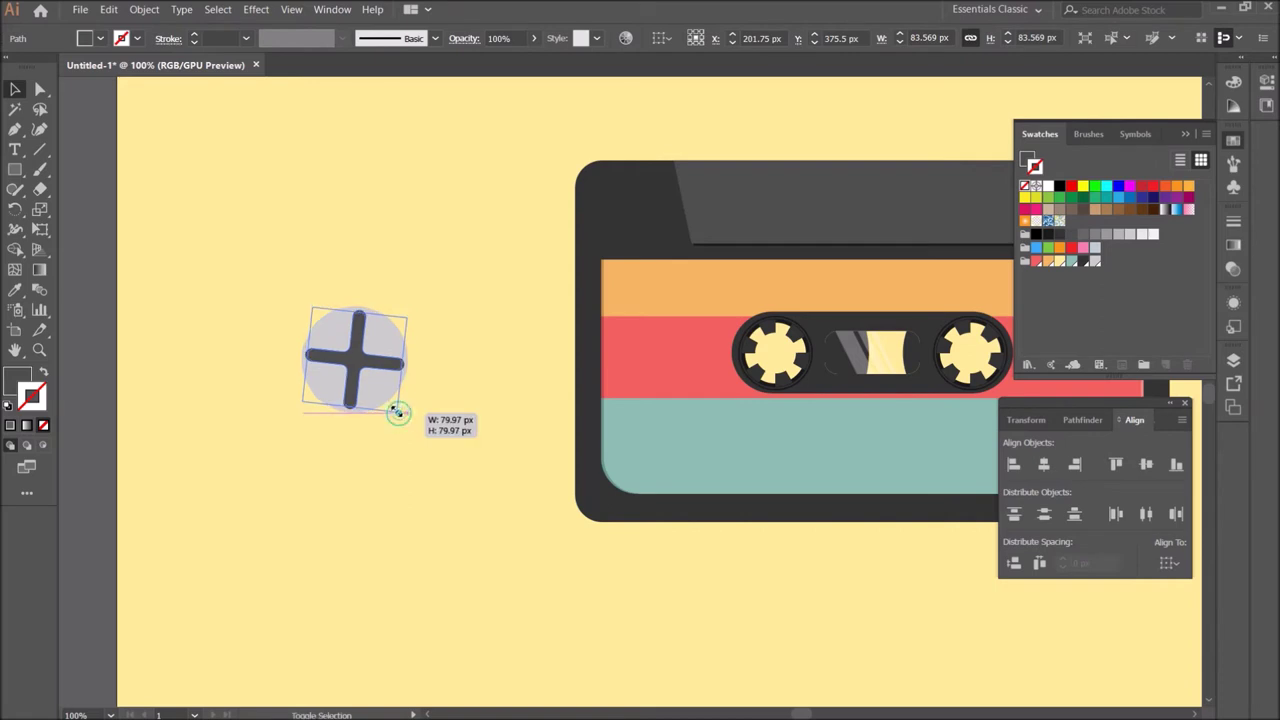
pyautogui.click(420, 437)
pyautogui.click(383, 391)
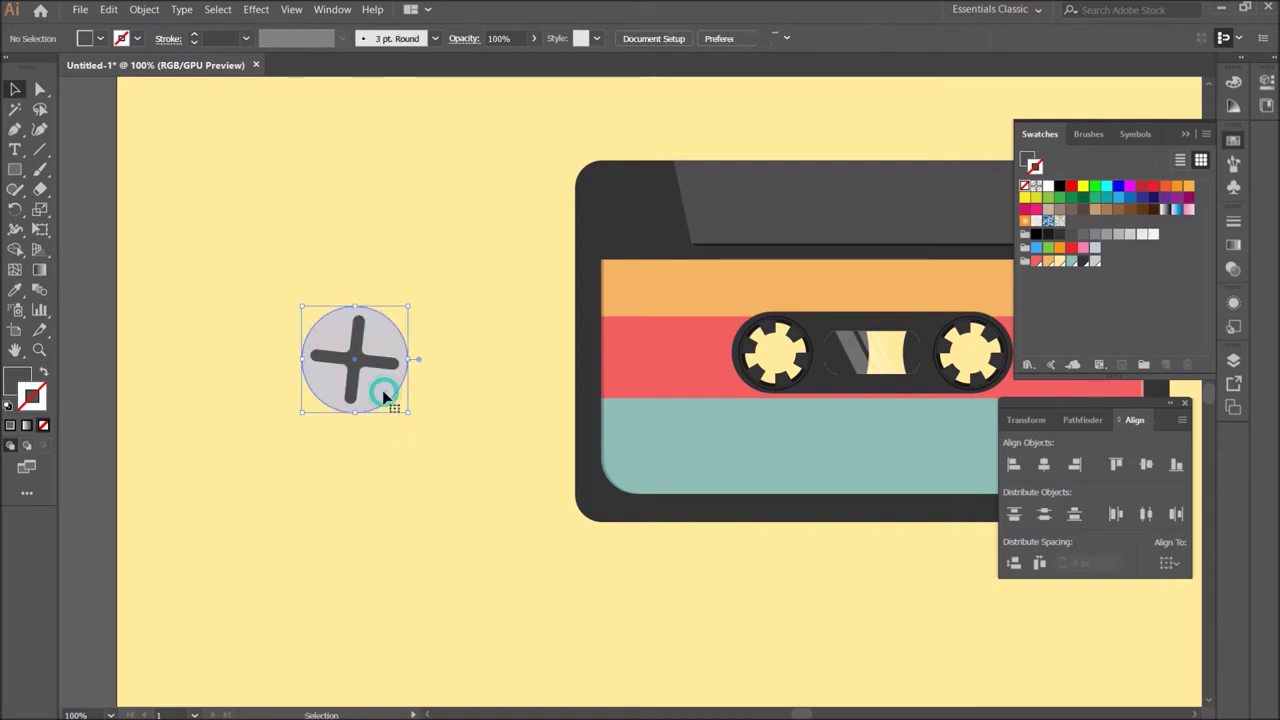
pyautogui.moveTo(385, 398); pyautogui.dragTo(479, 240)
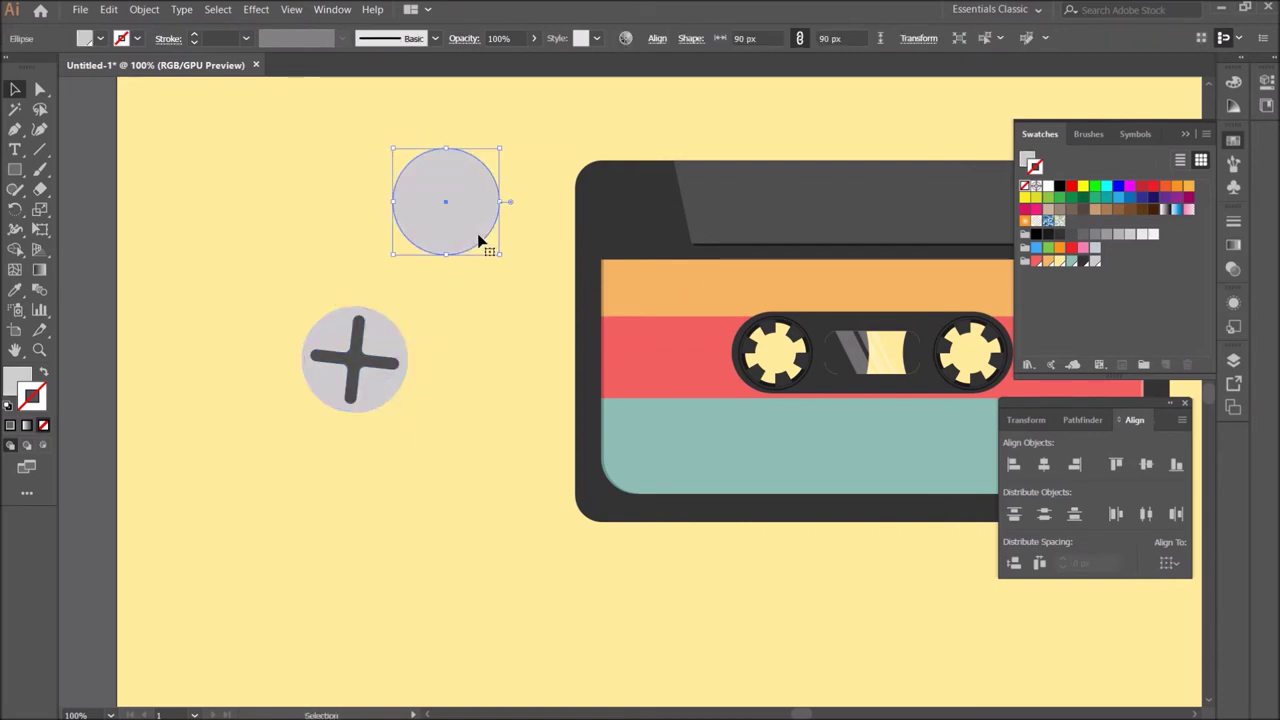
# Step: Enlarge the circle copy to 108 px, overlap it, and subtract with Minus Front into a crescent
pyautogui.moveTo(485, 224); pyautogui.dragTo(478, 221)
pyautogui.moveTo(386, 141); pyautogui.dragTo(370, 127)
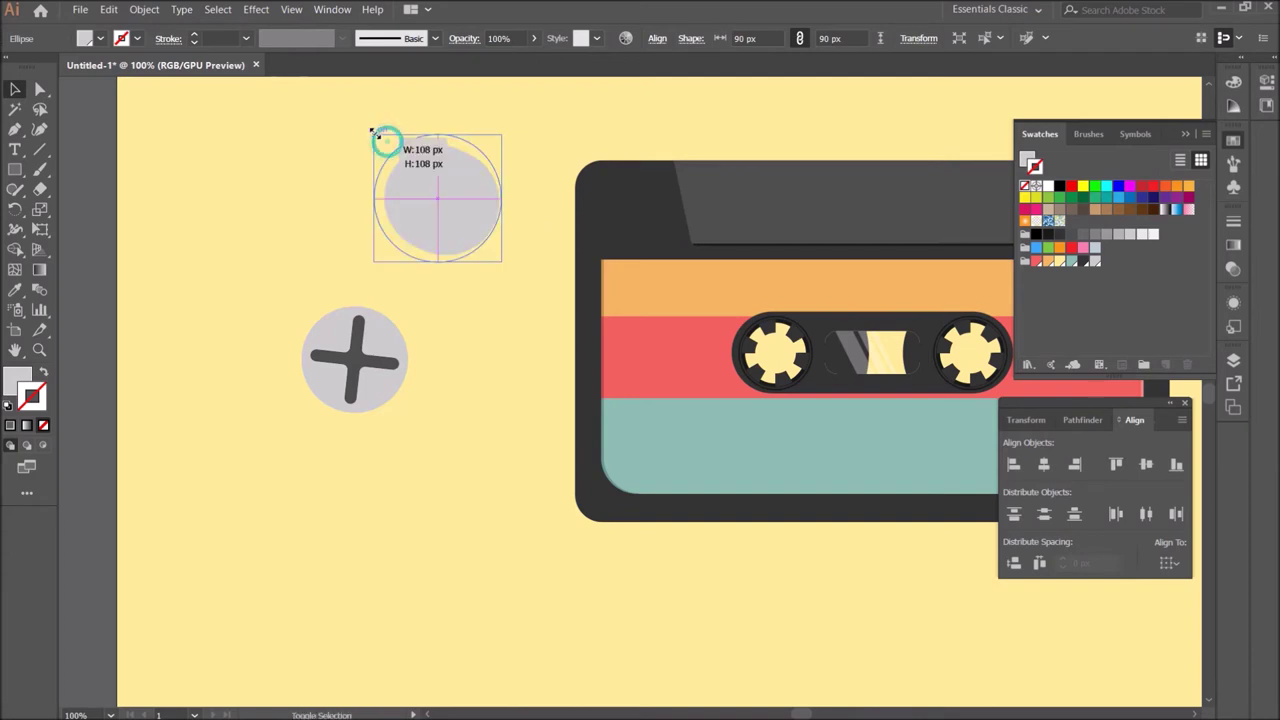
pyautogui.moveTo(441, 204); pyautogui.dragTo(437, 200)
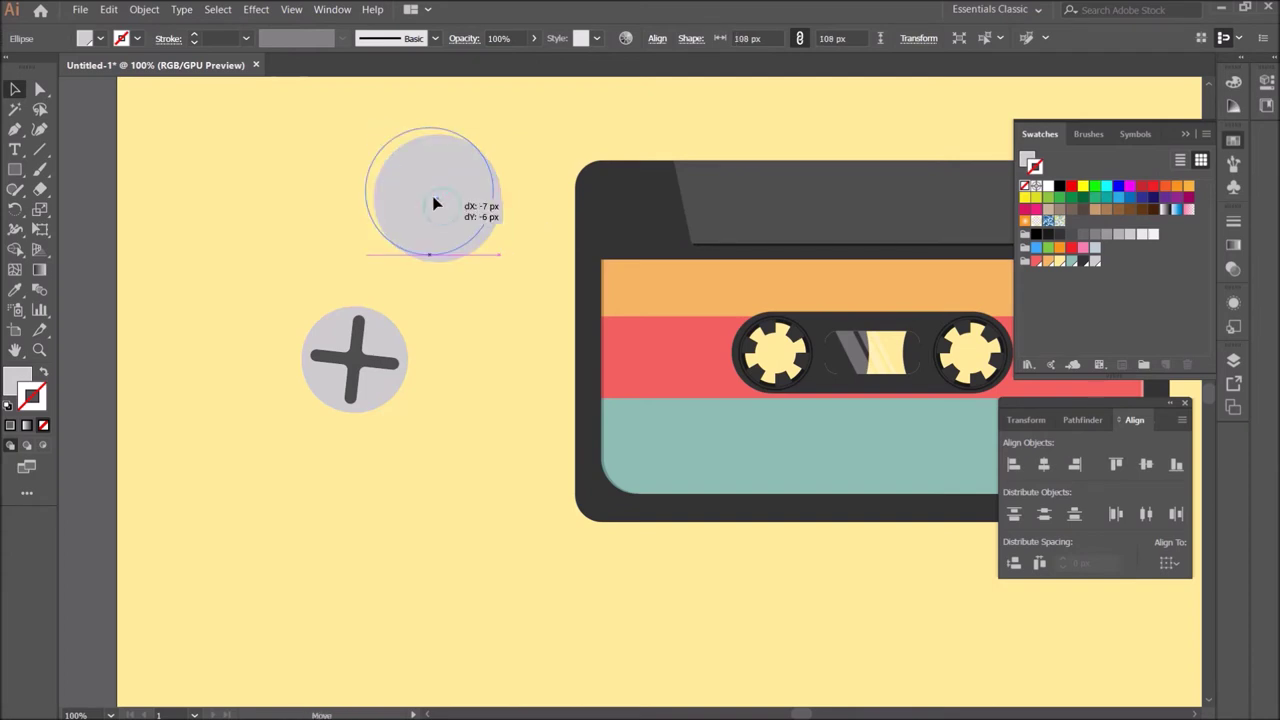
pyautogui.click(1059, 190)
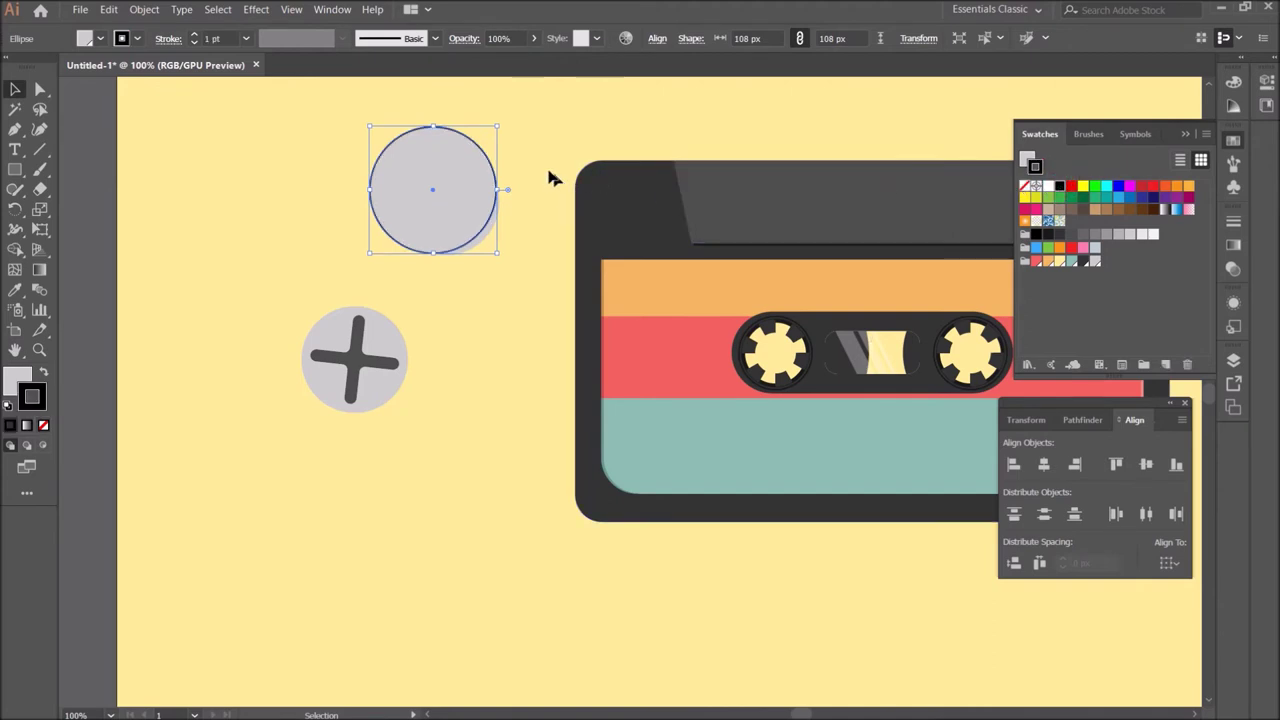
pyautogui.click(549, 177)
pyautogui.click(472, 242)
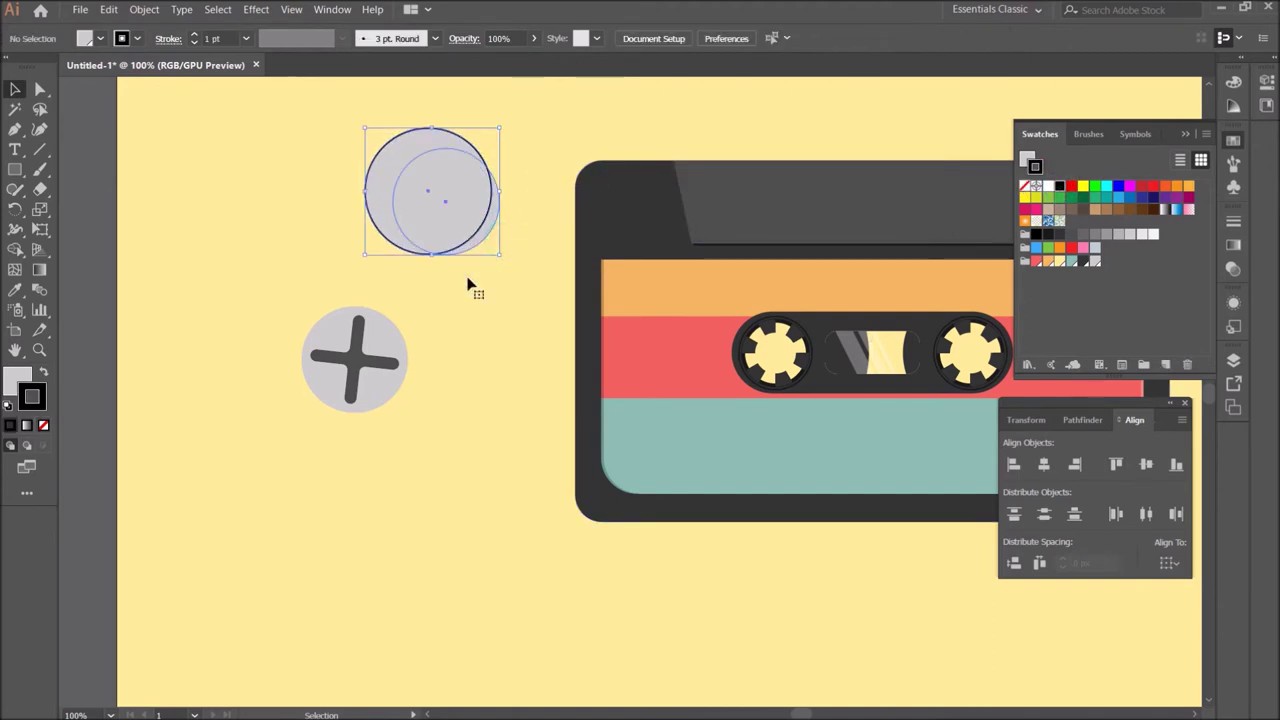
pyautogui.click(1080, 419)
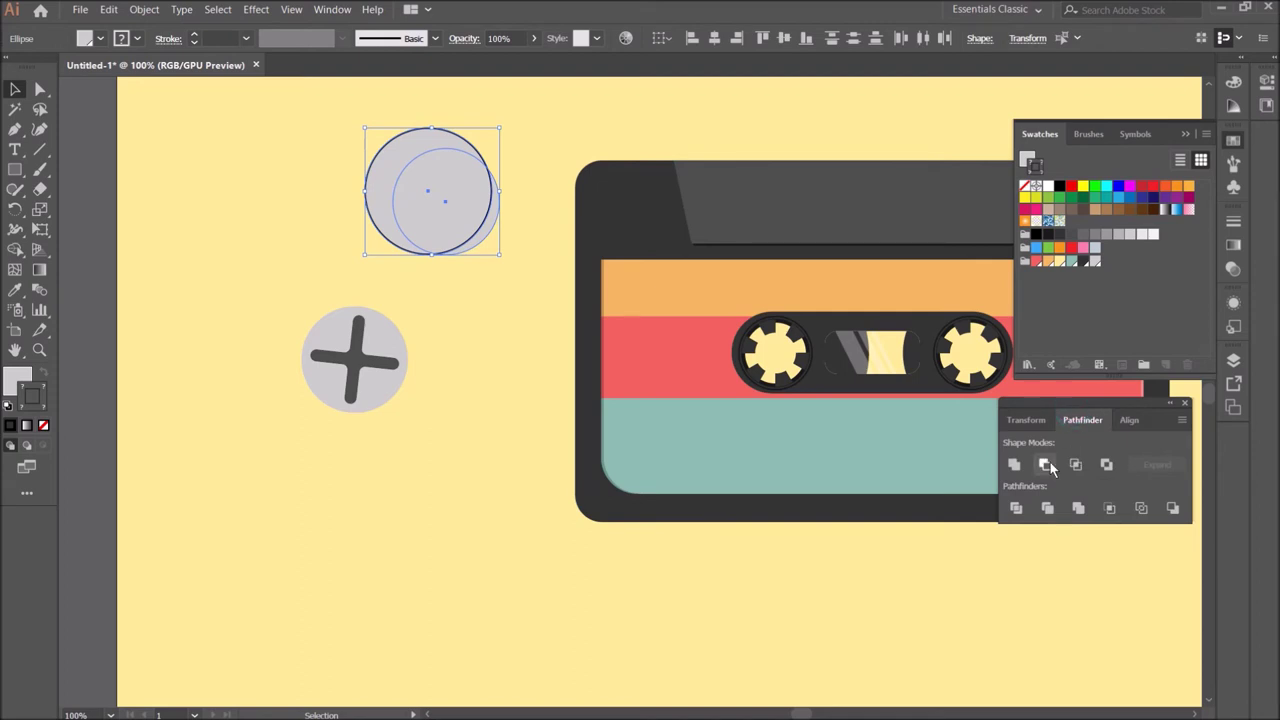
pyautogui.click(1047, 464)
# Step: Give the crescent a black fill with no stroke and move it beside the screw
pyautogui.click(503, 318)
pyautogui.click(487, 234)
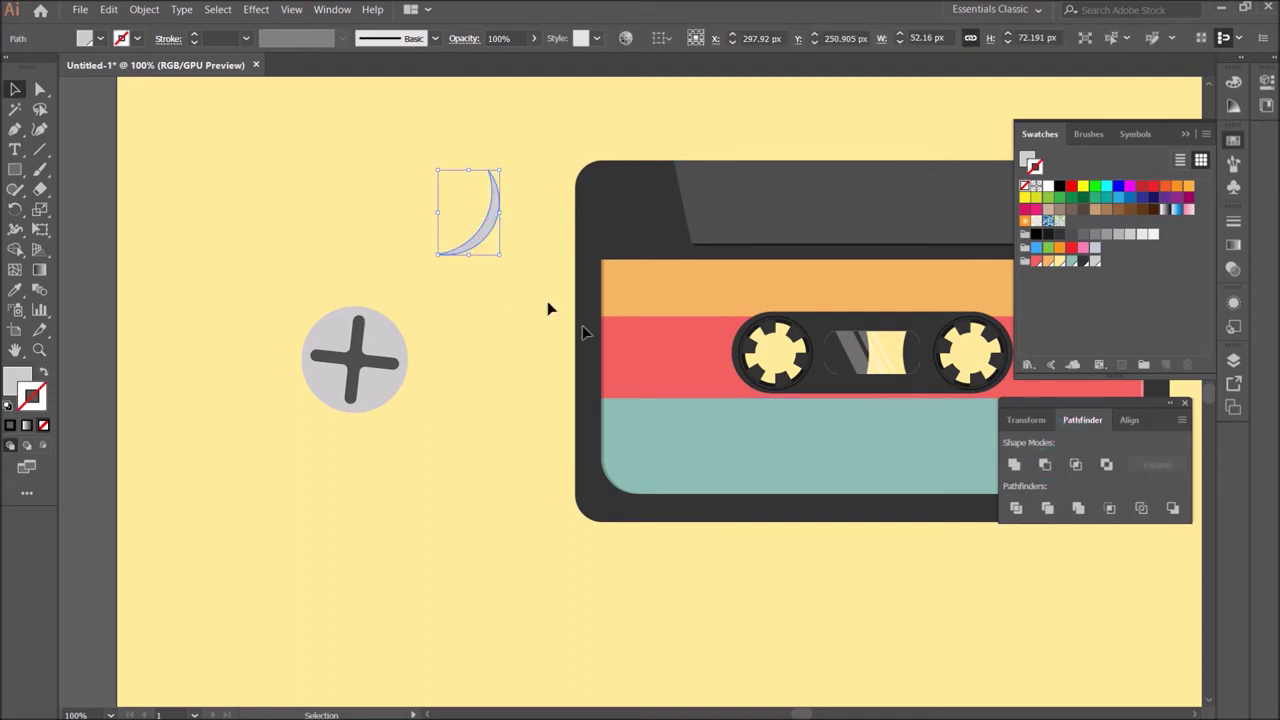
pyautogui.click(1045, 236)
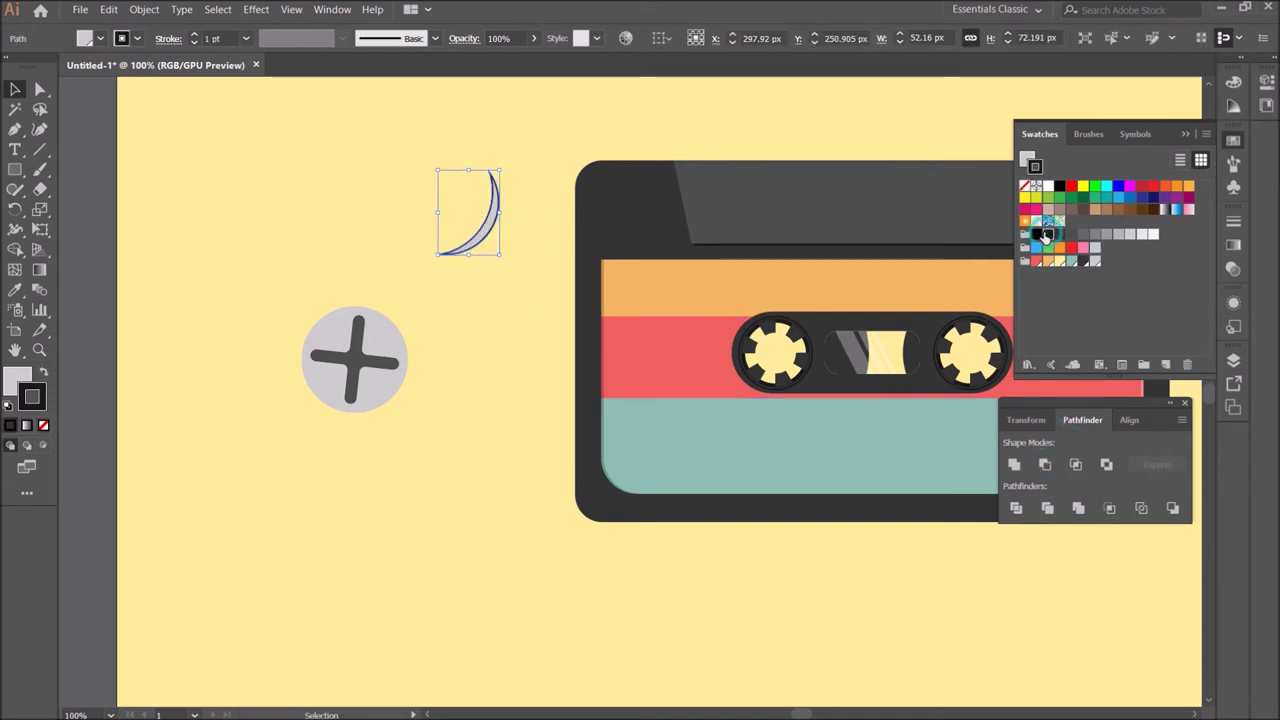
pyautogui.click(43, 372)
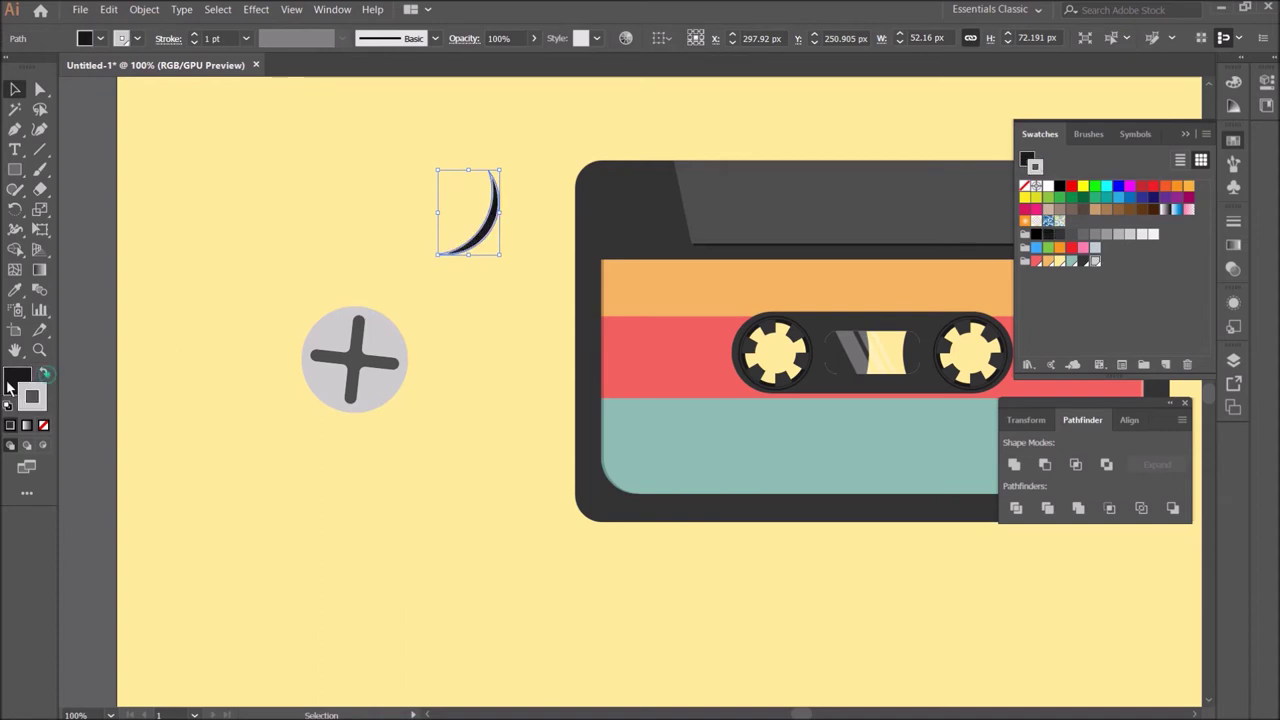
pyautogui.click(43, 426)
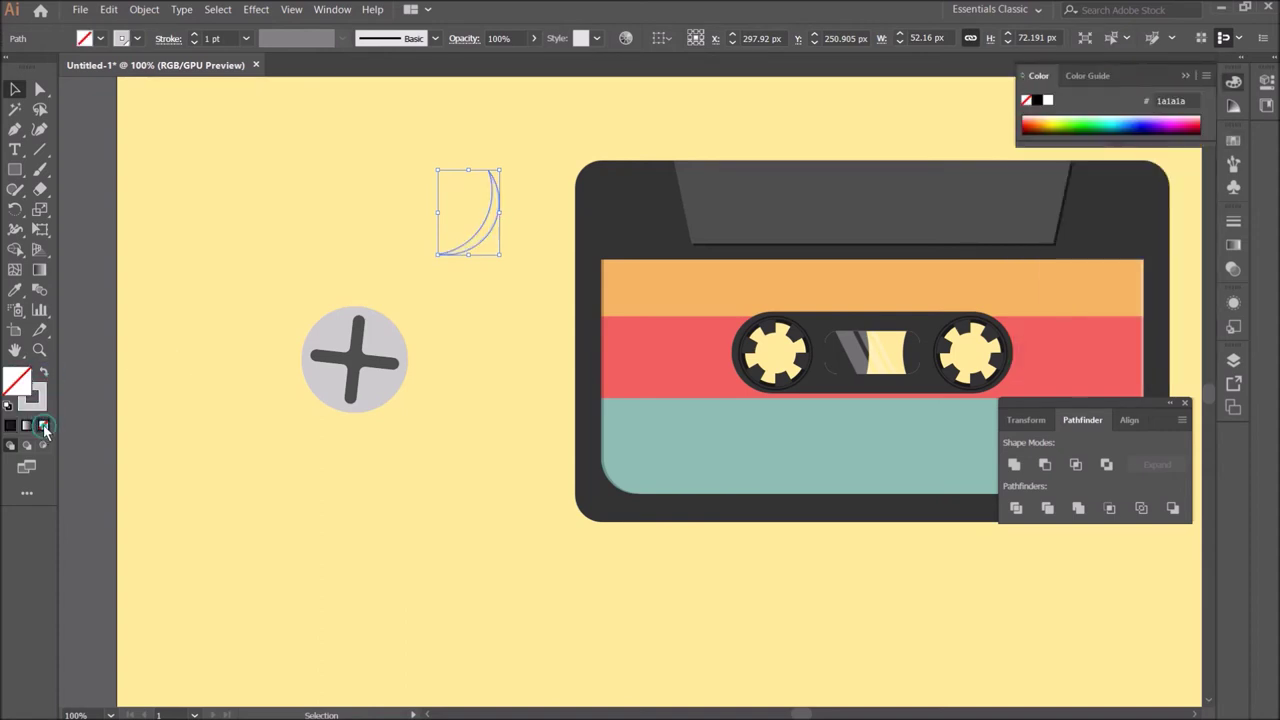
pyautogui.click(36, 398)
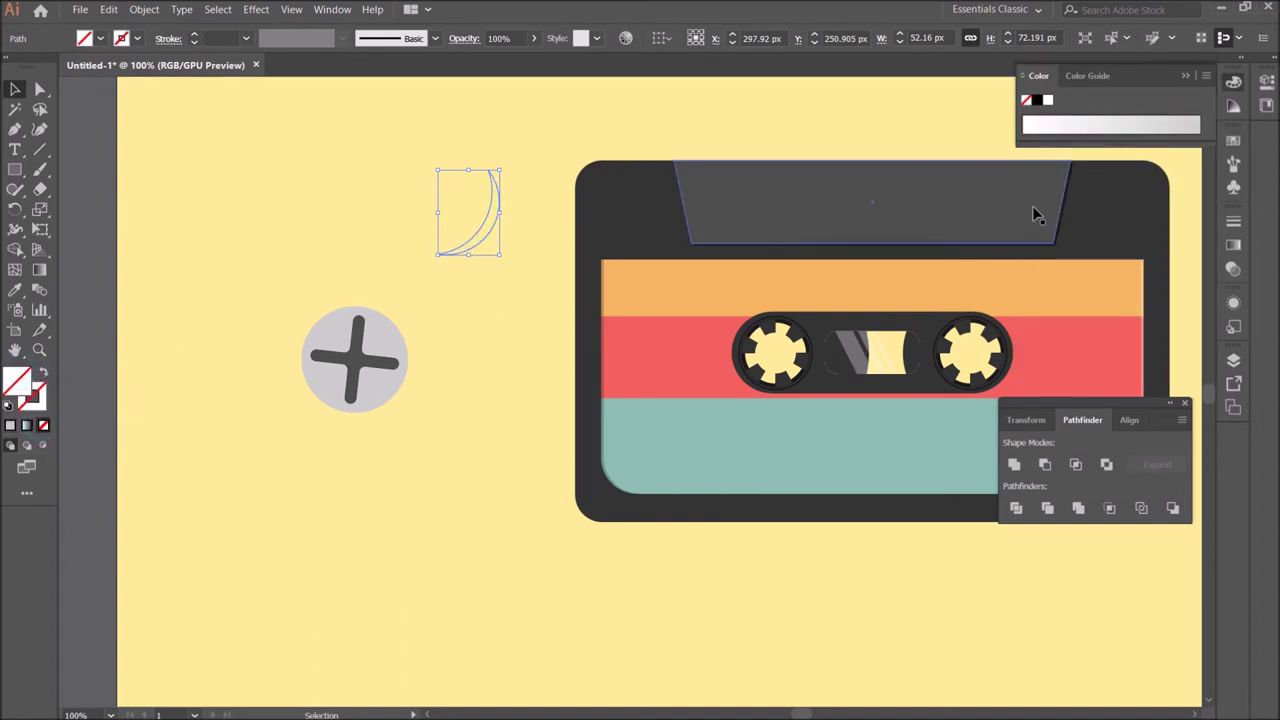
pyautogui.click(1233, 142)
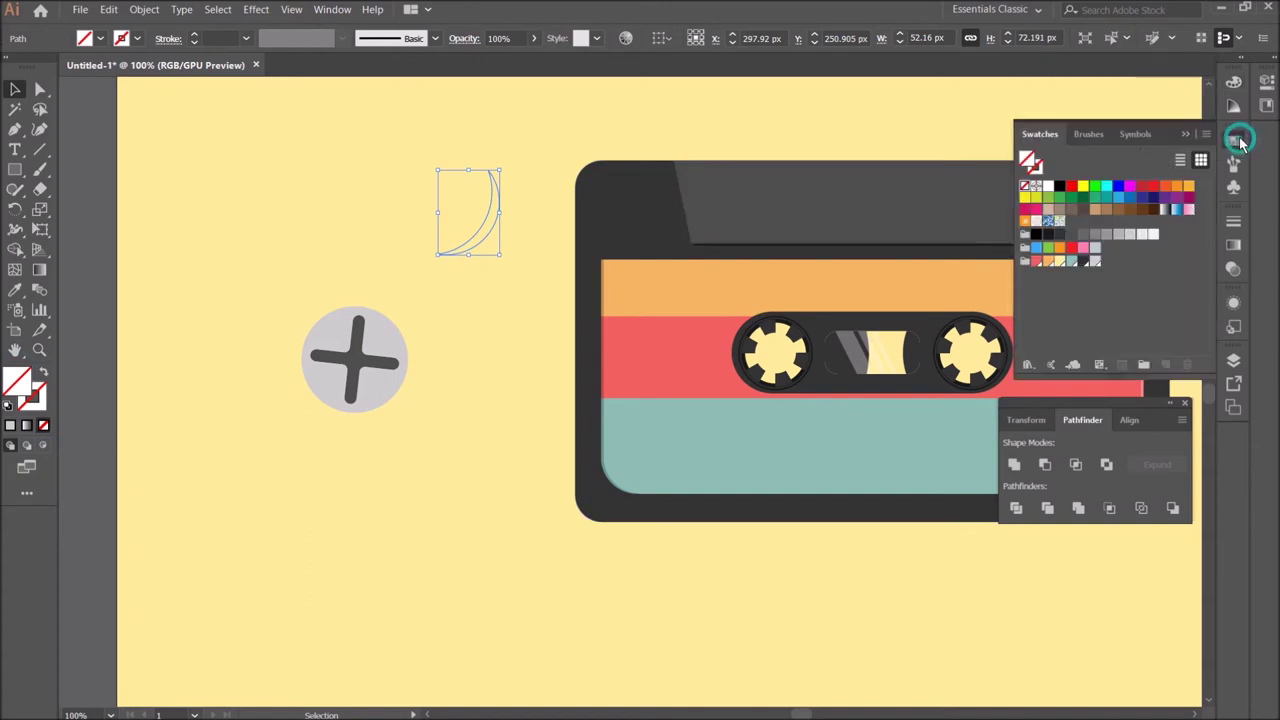
pyautogui.click(1045, 236)
pyautogui.click(491, 300)
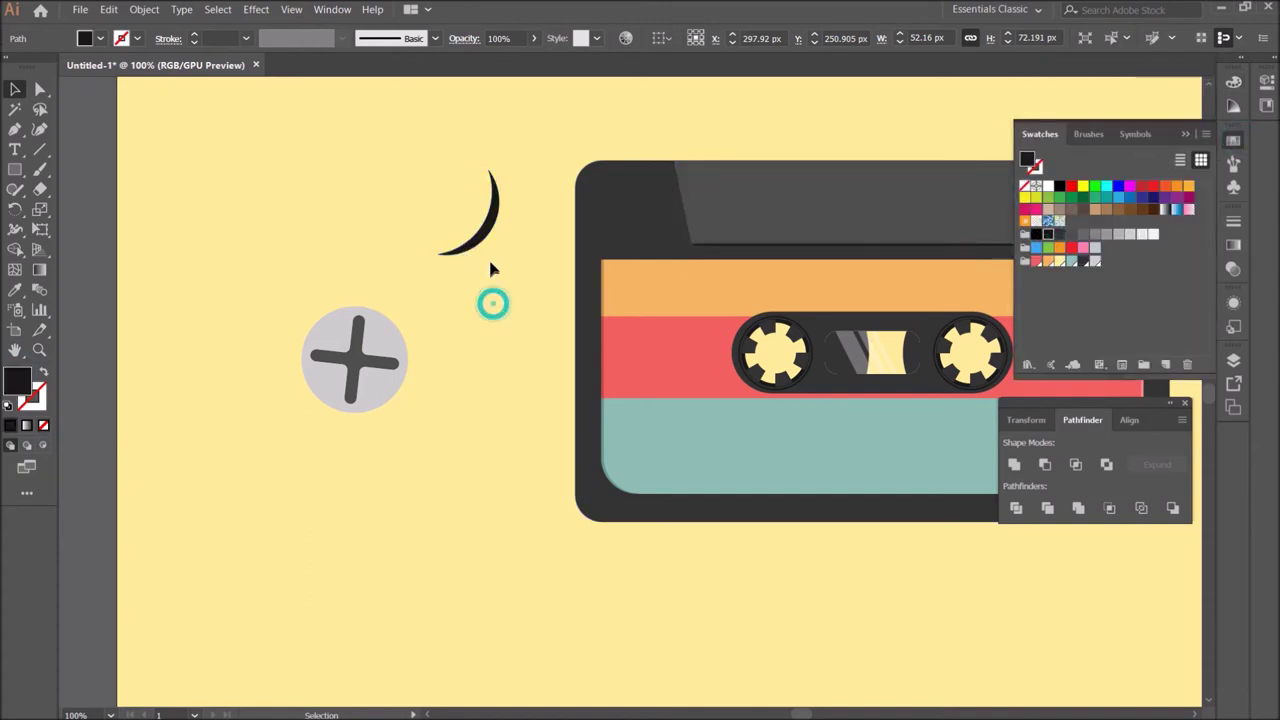
pyautogui.moveTo(488, 230)
pyautogui.mouseDown()
pyautogui.moveTo(422, 372)
pyautogui.moveTo(450, 440)
pyautogui.mouseUp()
# Step: Align the crescent to the circle's right and bottom edges, using the circle as key object
pyautogui.keyDown('shift'); pyautogui.click(340, 330); pyautogui.keyUp('shift')
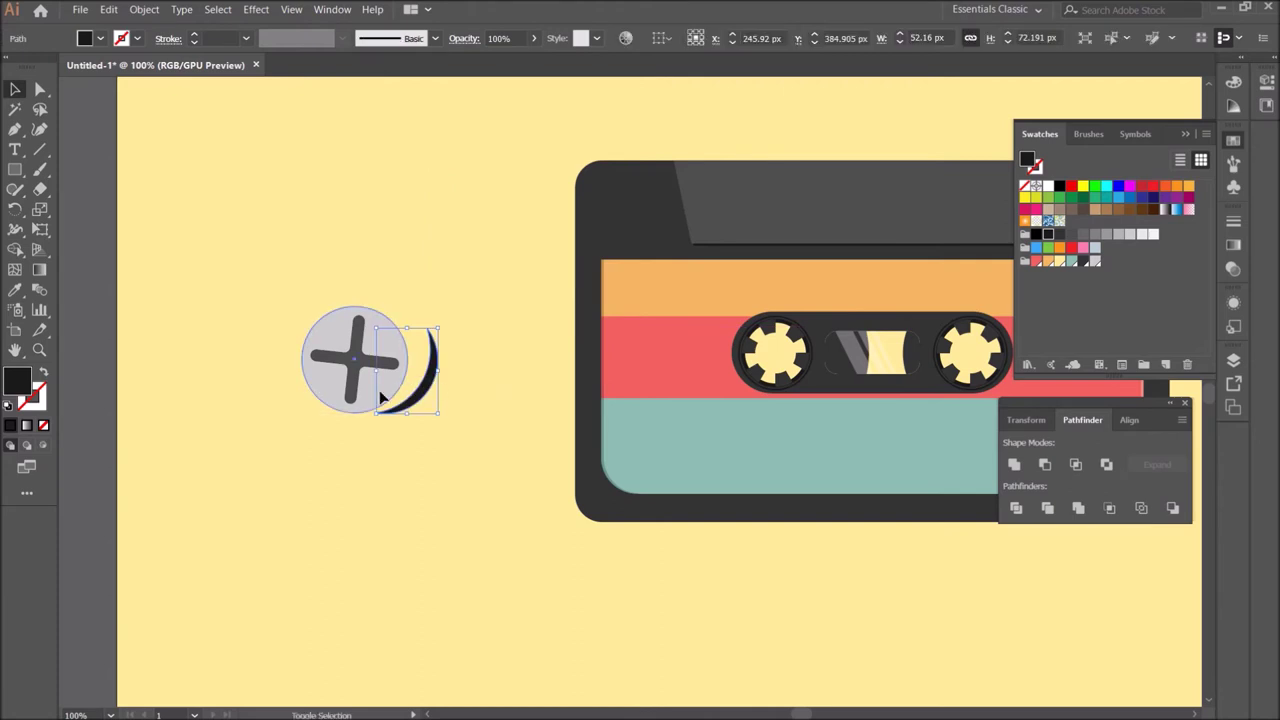
pyautogui.click(1130, 420)
pyautogui.click(1074, 466)
pyautogui.hotkey('ctrl', 'z')
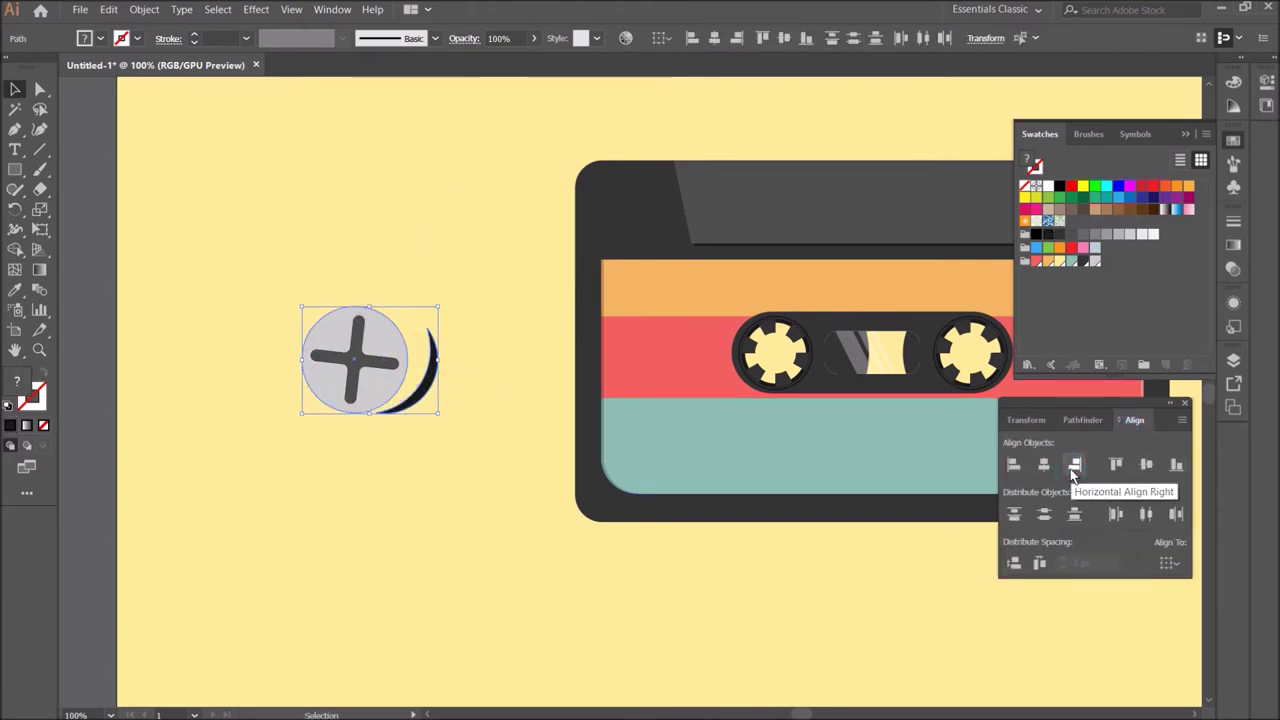
pyautogui.click(374, 390)
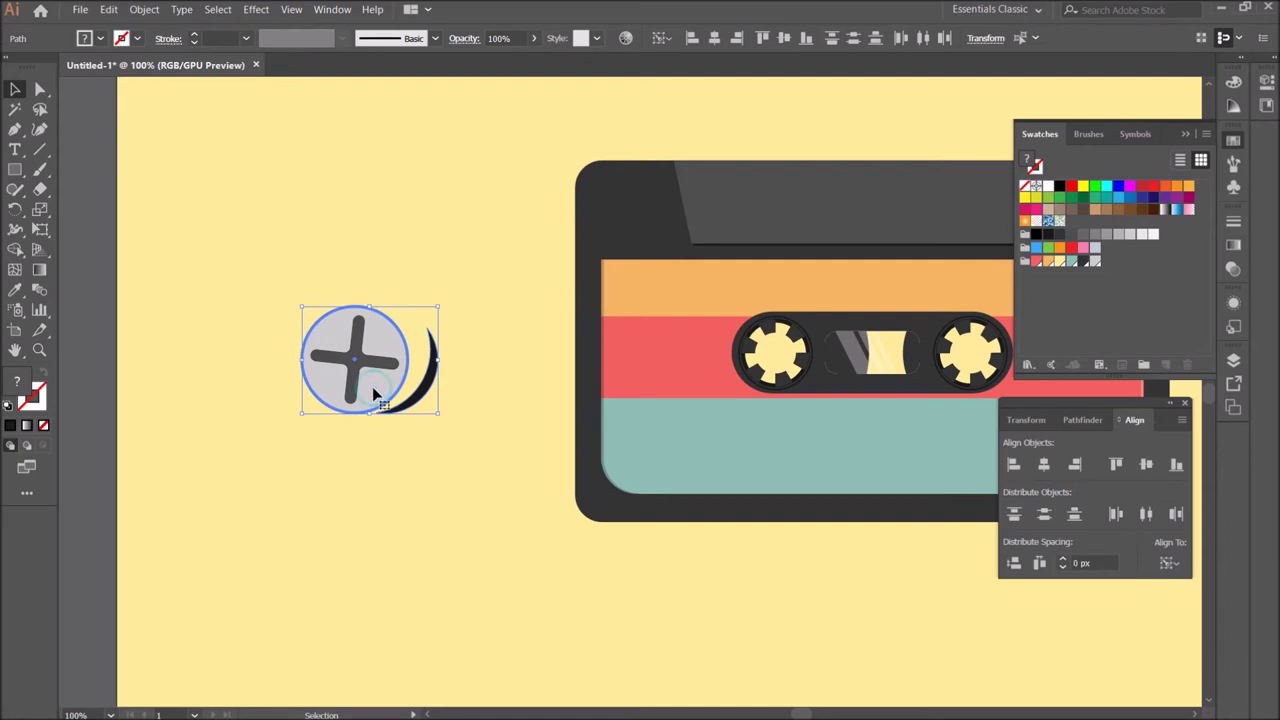
pyautogui.click(1075, 465)
pyautogui.click(1176, 466)
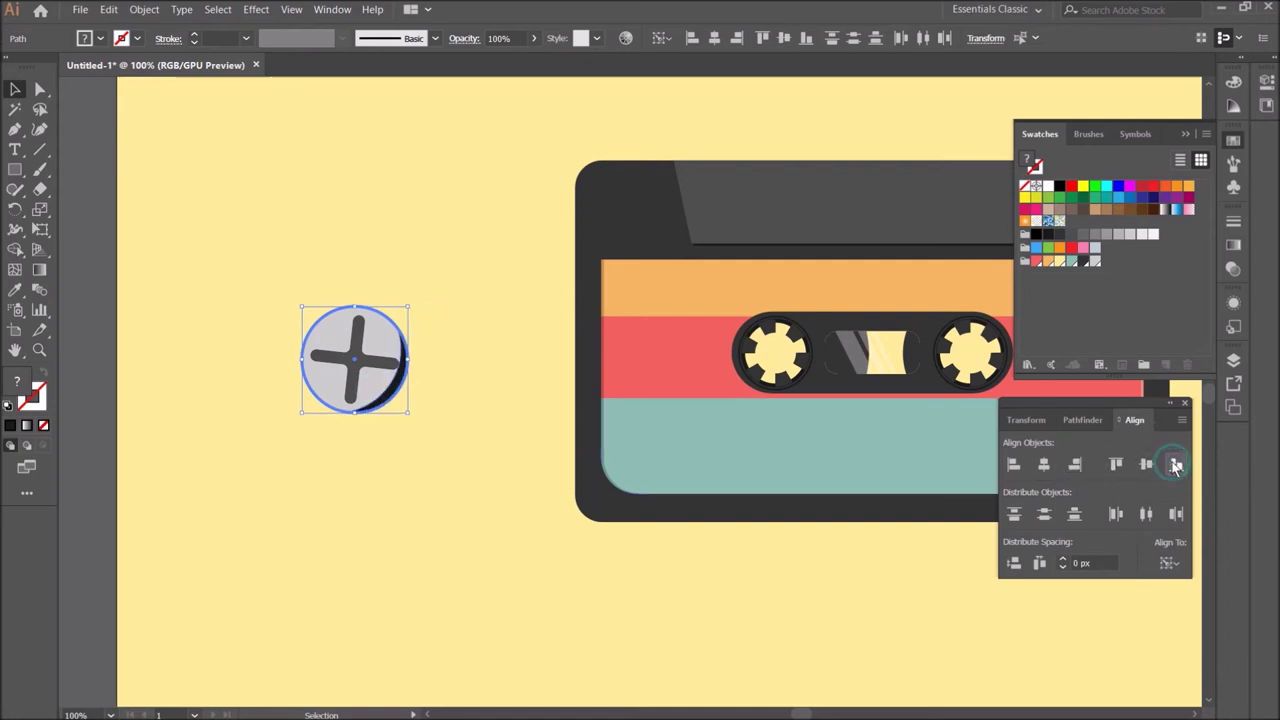
pyautogui.click(437, 423)
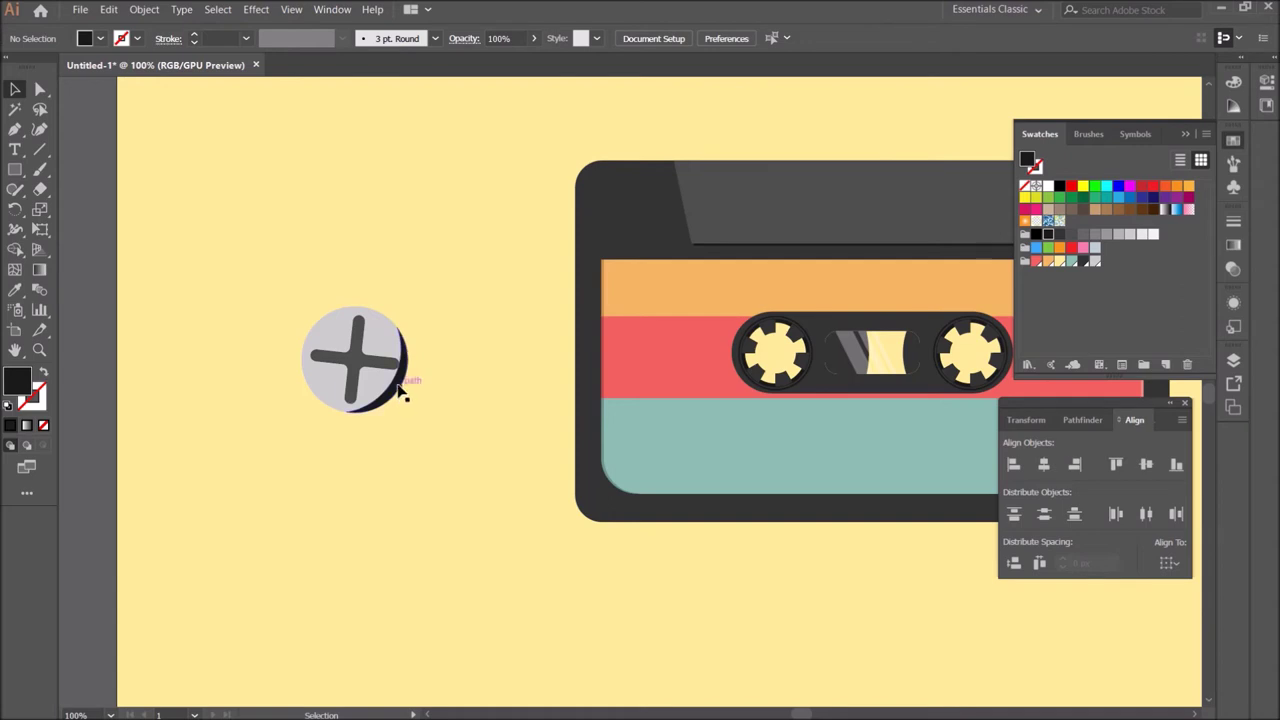
# Step: Scale the cross down slightly inside the grey circle
pyautogui.click(373, 367)
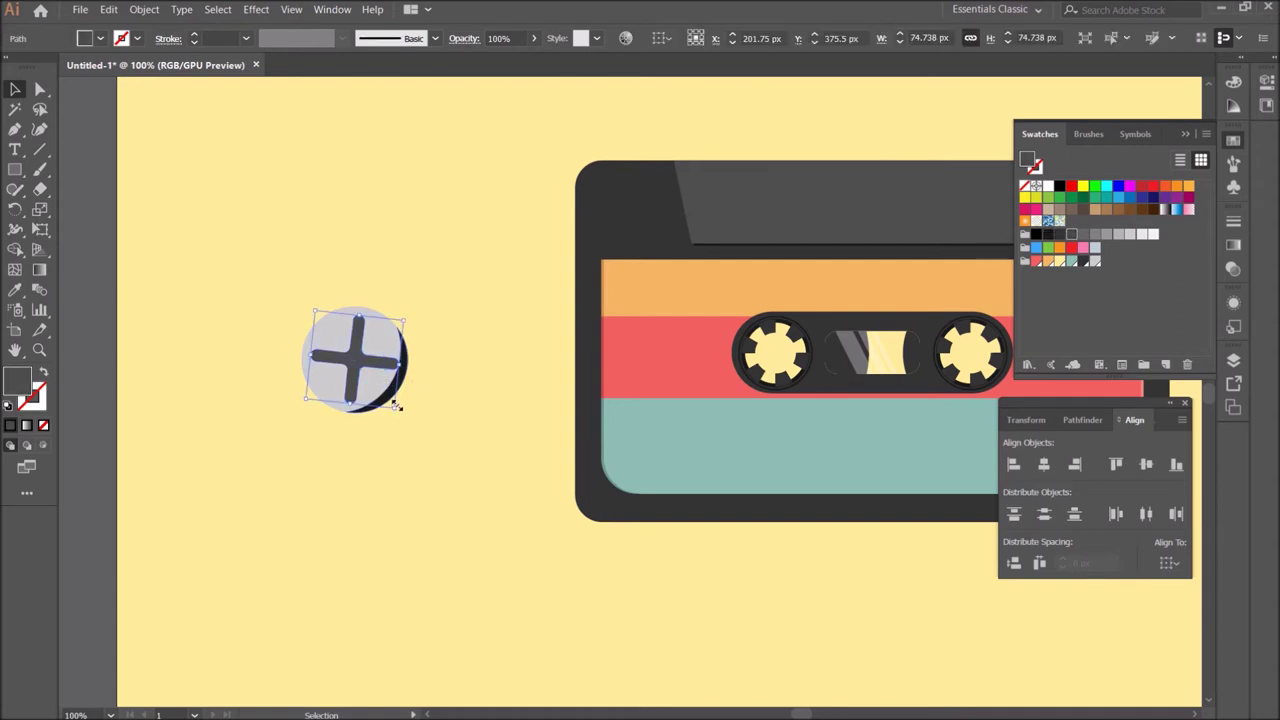
pyautogui.moveTo(394, 410); pyautogui.dragTo(392, 407)
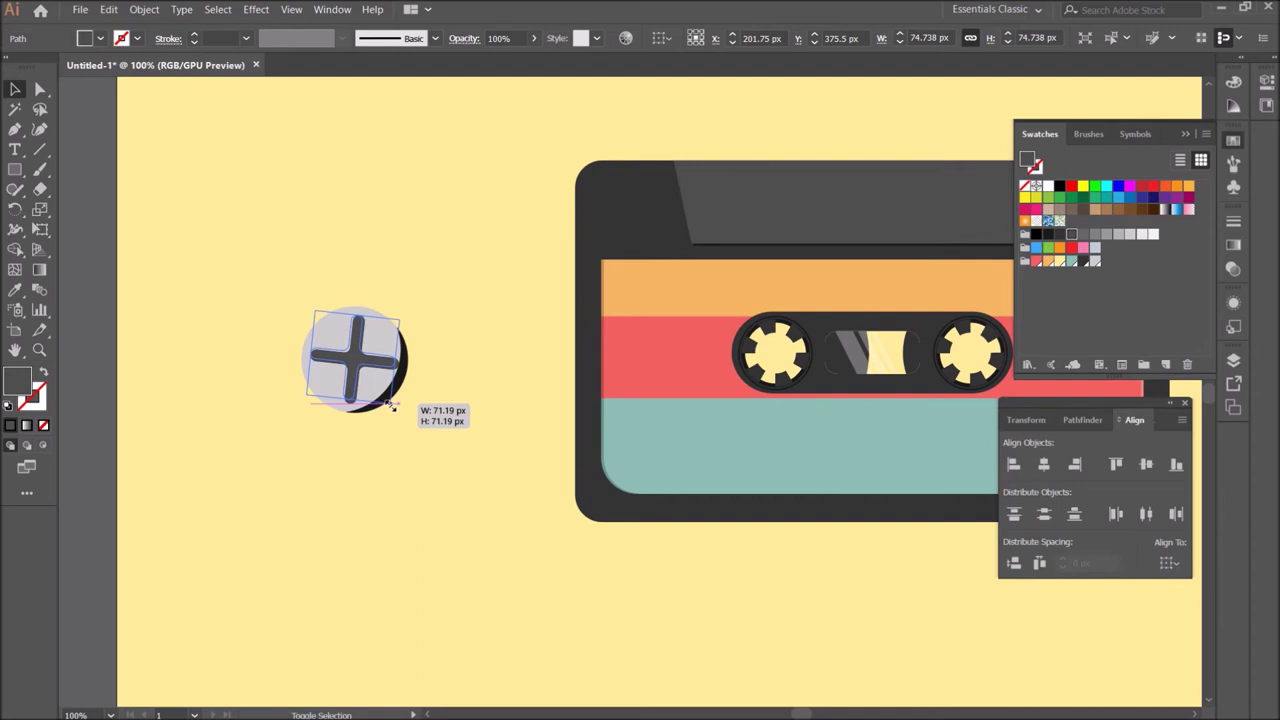
pyautogui.moveTo(392, 407); pyautogui.dragTo(391, 401)
pyautogui.click(451, 431)
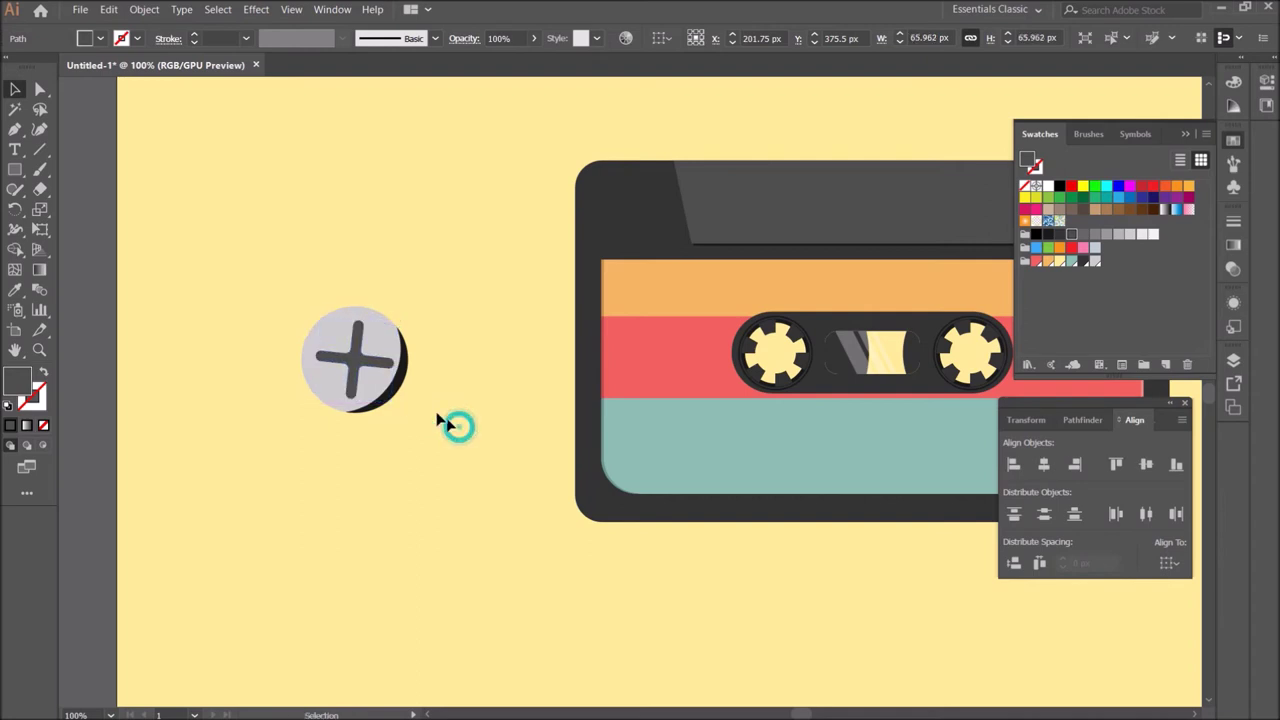
pyautogui.rightClick(404, 380)
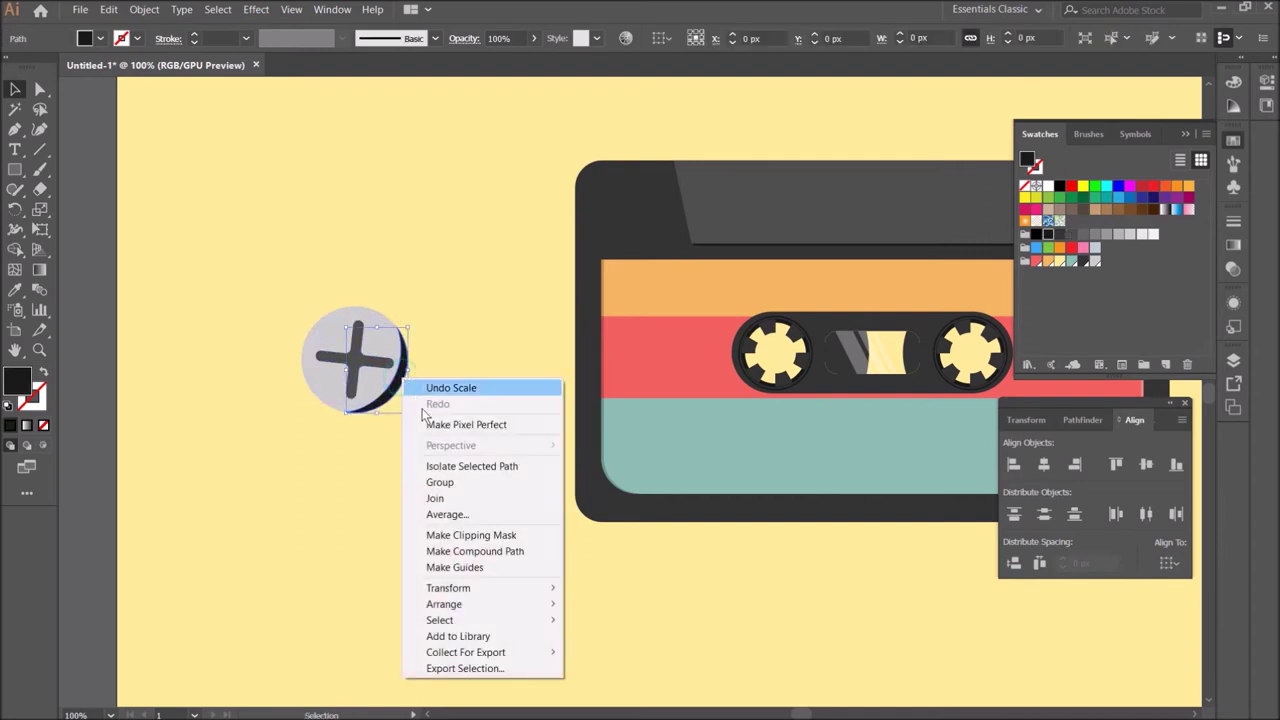
# Step: Make a 180° rotated copy of the crescent and align it to the circle's left edge
pyautogui.click(631, 494)
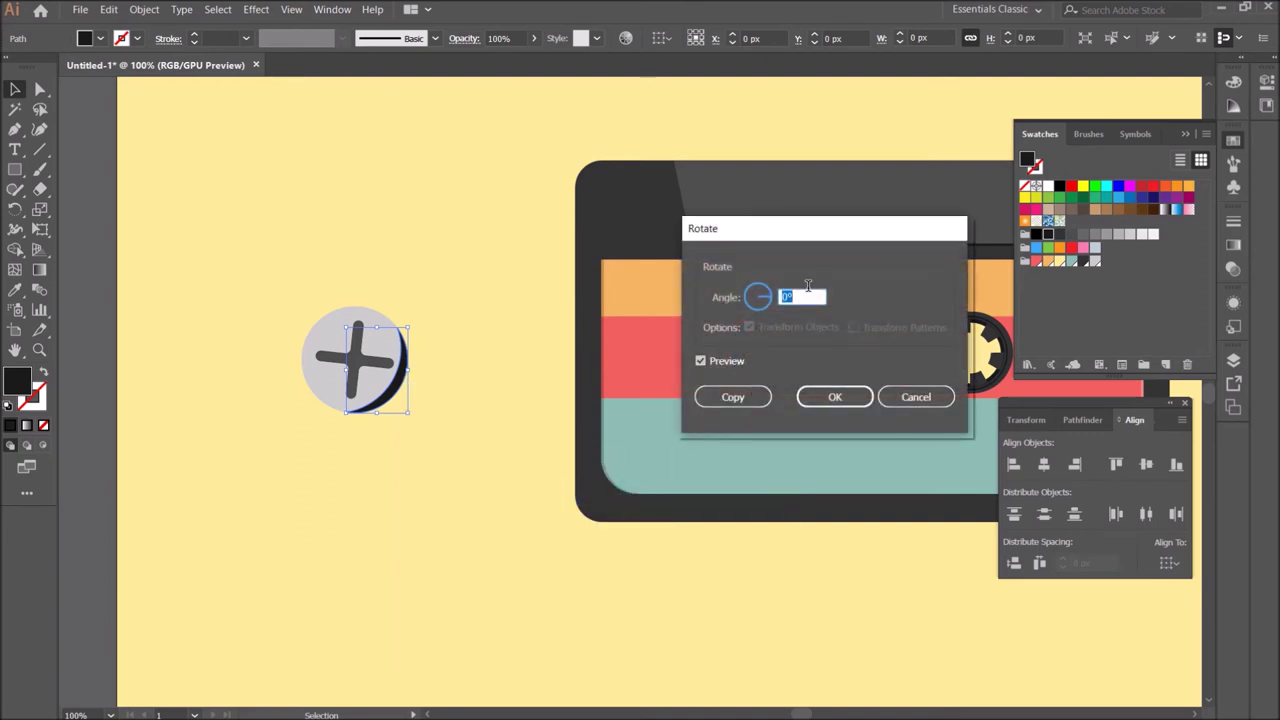
pyautogui.click(733, 397)
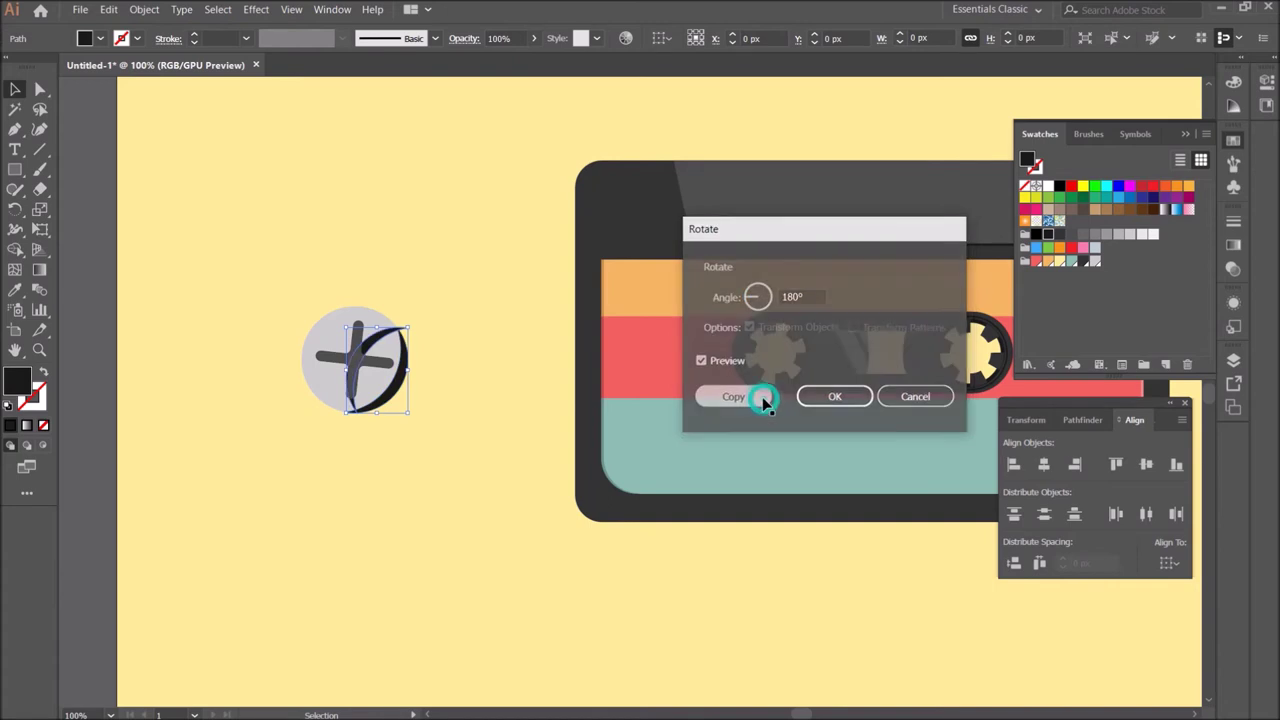
pyautogui.keyDown('shift'); pyautogui.click(371, 320); pyautogui.keyUp('shift')
pyautogui.keyDown('shift'); pyautogui.click(371, 320); pyautogui.keyUp('shift')
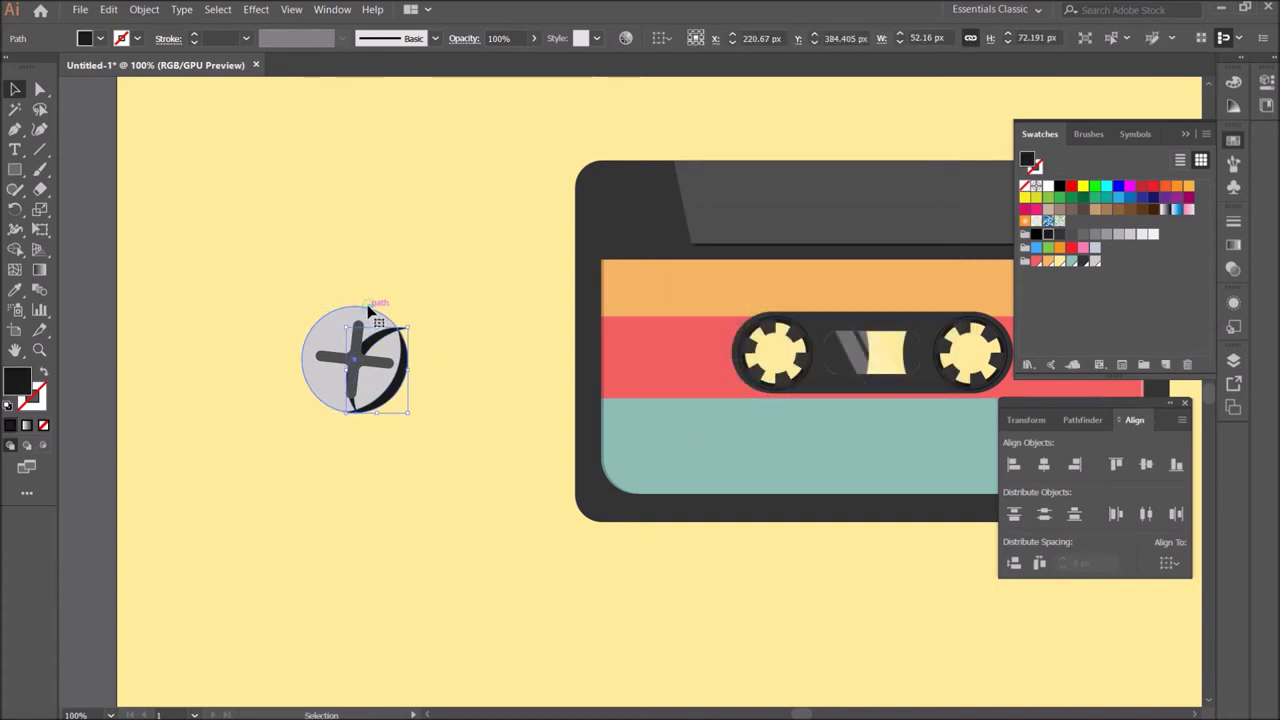
pyautogui.keyDown('shift'); pyautogui.click(367, 306); pyautogui.keyUp('shift')
pyautogui.click(423, 314)
pyautogui.click(390, 327)
pyautogui.keyDown('shift'); pyautogui.click(309, 344); pyautogui.keyUp('shift')
pyautogui.keyDown('shift'); pyautogui.click(309, 344); pyautogui.keyUp('shift')
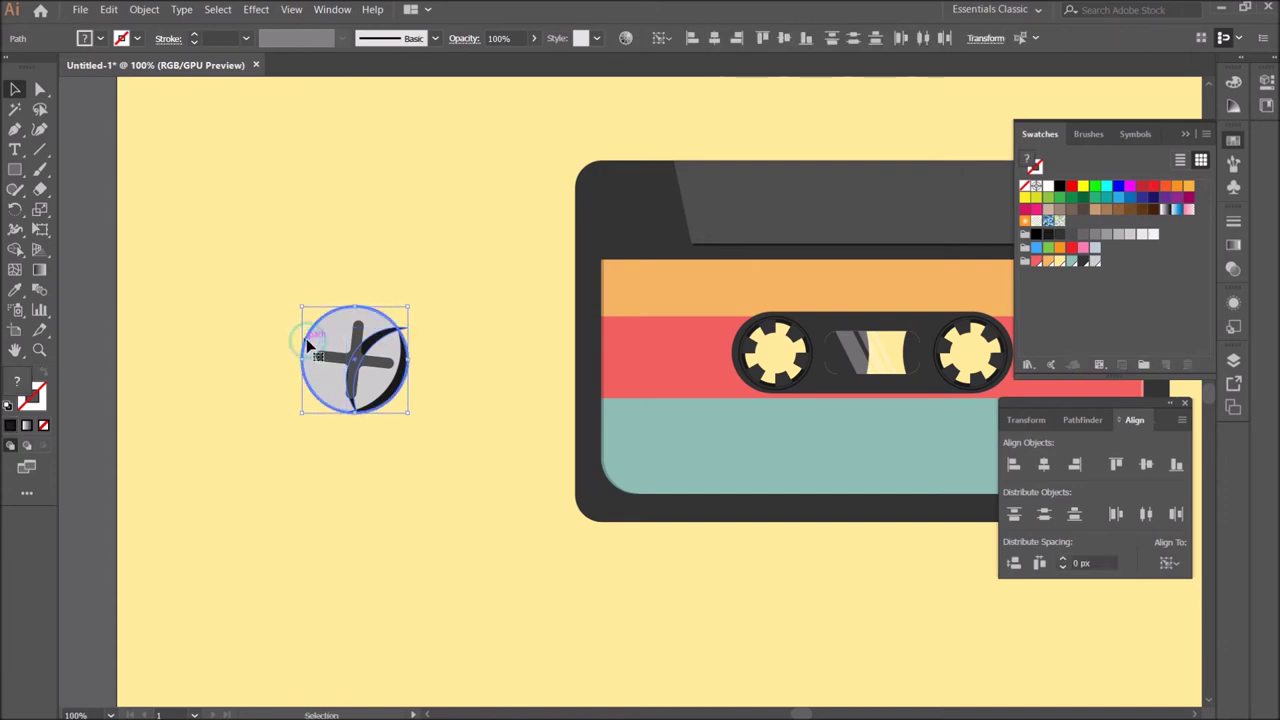
pyautogui.click(1012, 465)
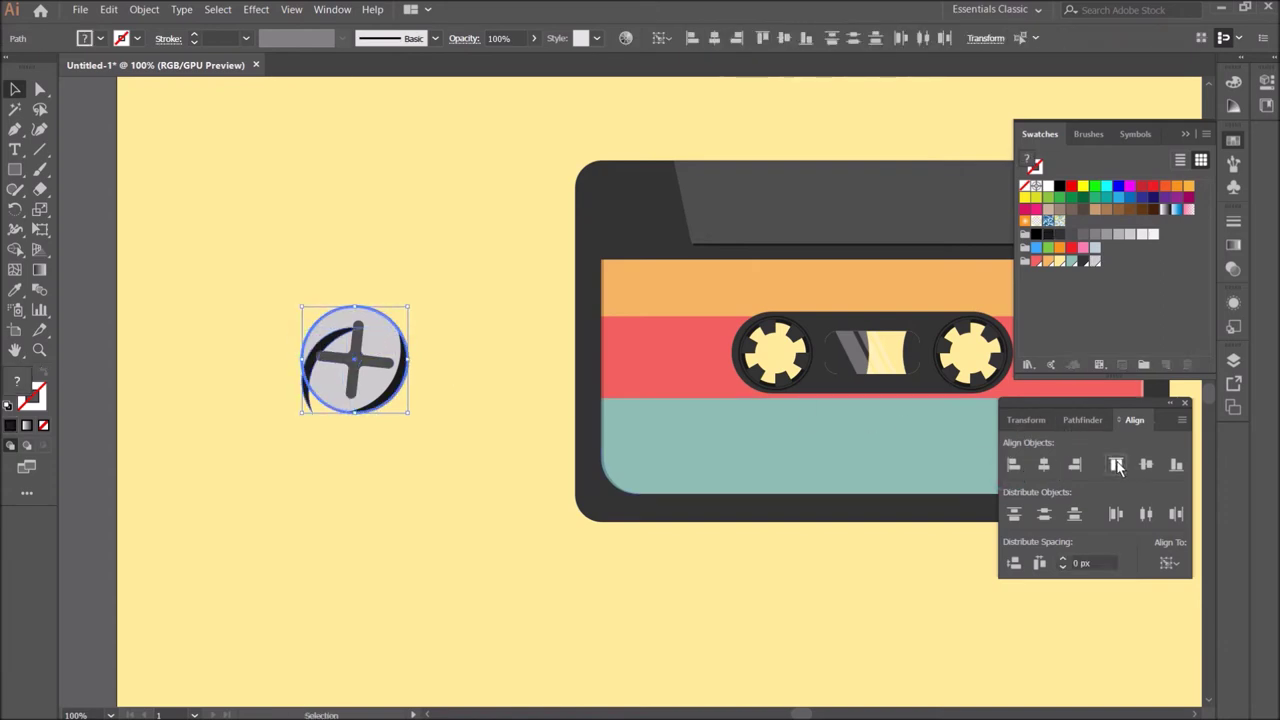
pyautogui.click(1117, 465)
pyautogui.click(483, 458)
# Step: Fill the left crescent with the light grey swatch
pyautogui.click(313, 343)
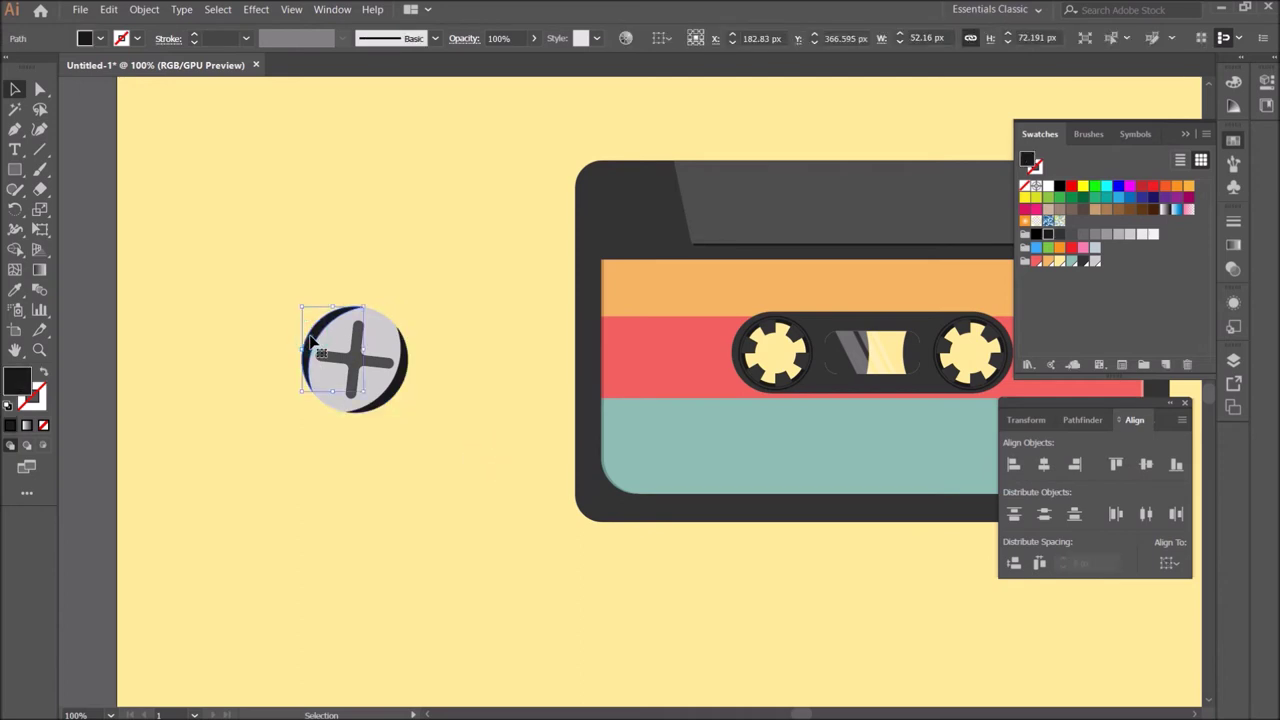
pyautogui.click(1143, 236)
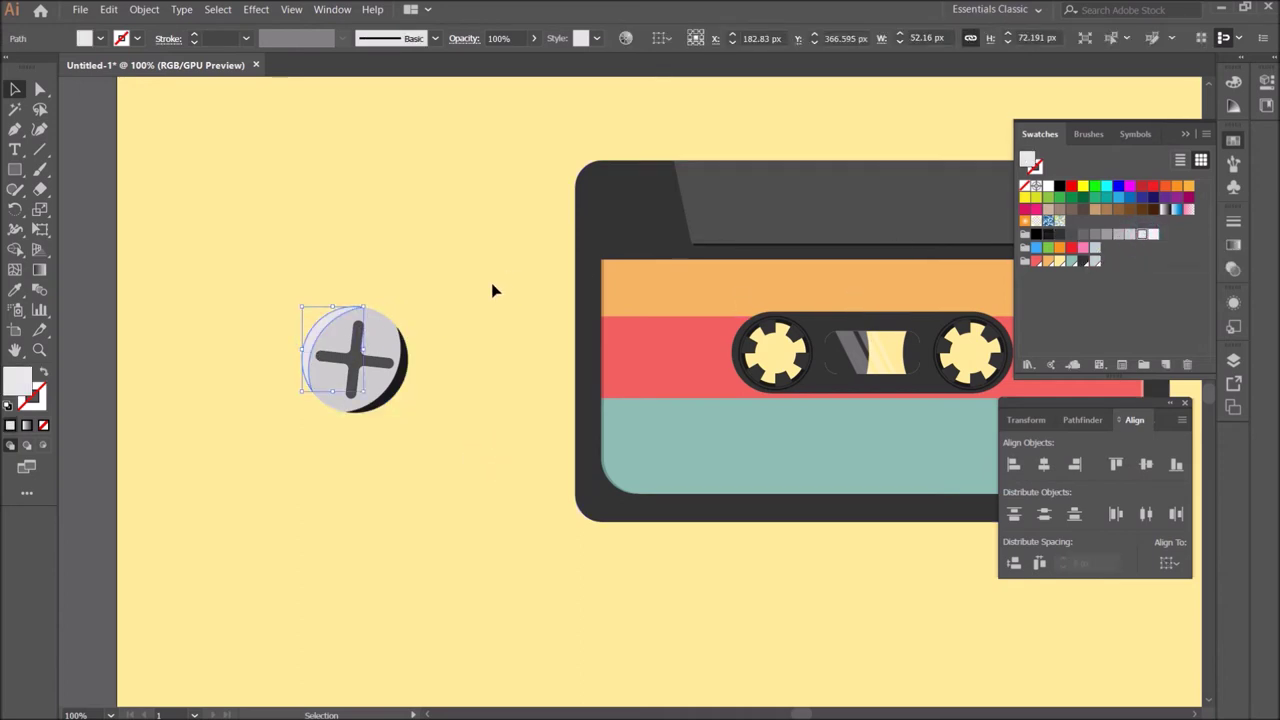
pyautogui.click(497, 332)
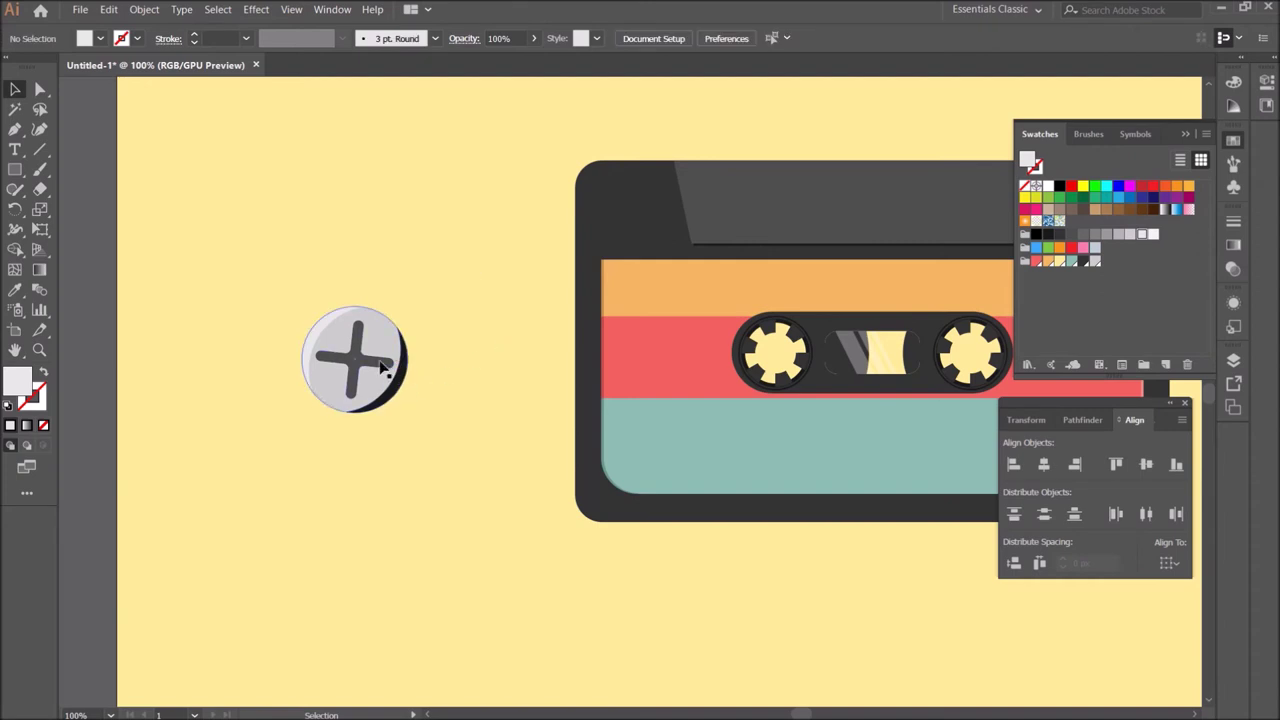
pyautogui.moveTo(254, 252); pyautogui.dragTo(457, 458)
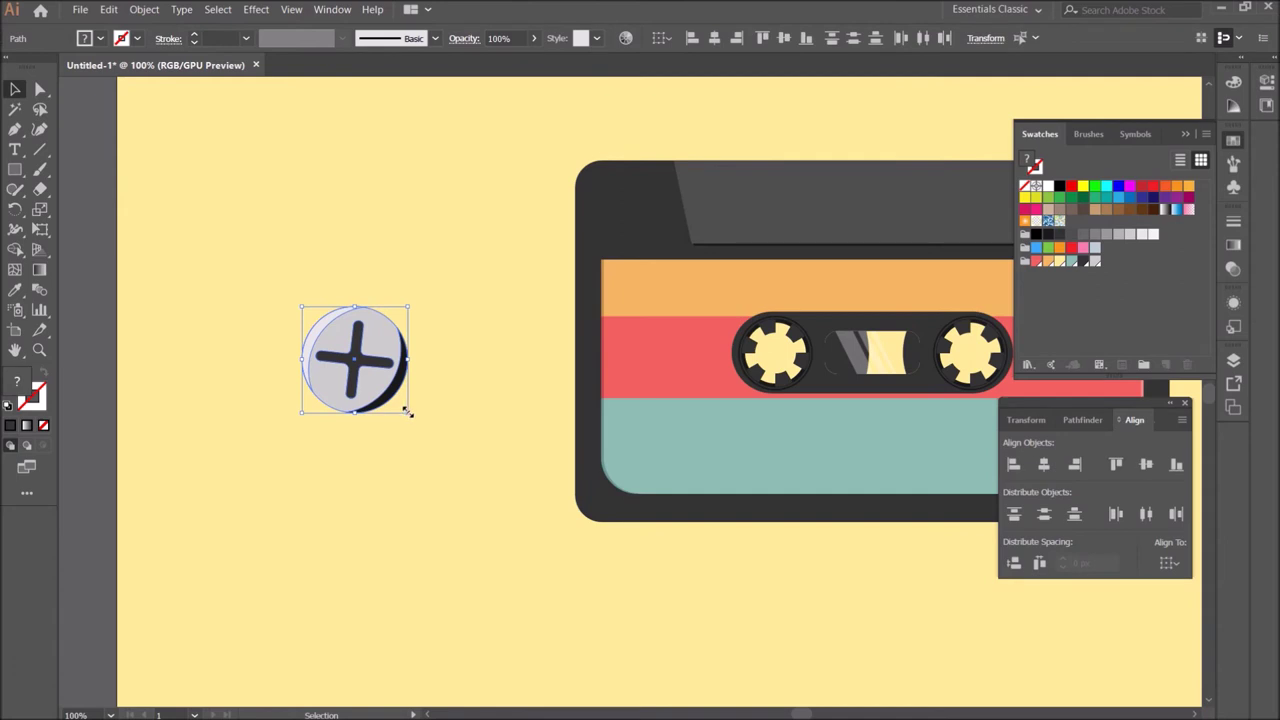
# Step: Group the screw parts, shrink the screw, and place it in the cassette's bottom-left corner
pyautogui.rightClick(378, 374)
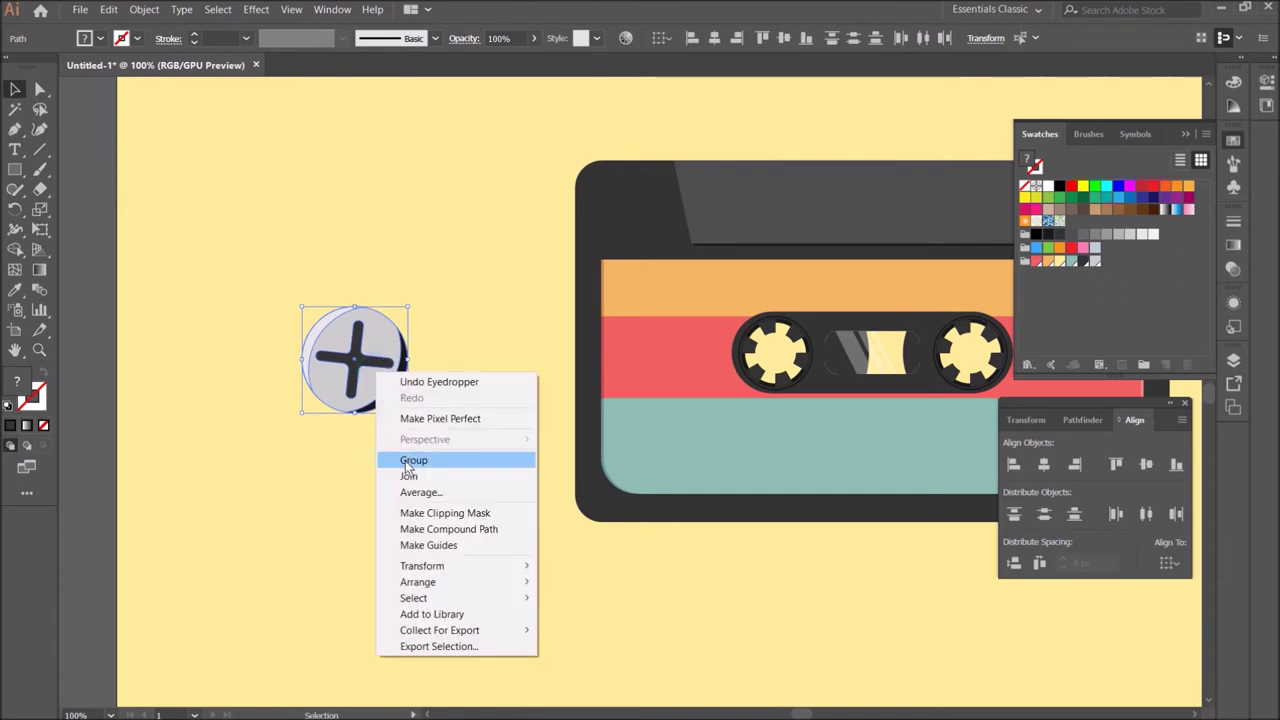
pyautogui.click(462, 461)
pyautogui.moveTo(407, 411); pyautogui.dragTo(388, 391)
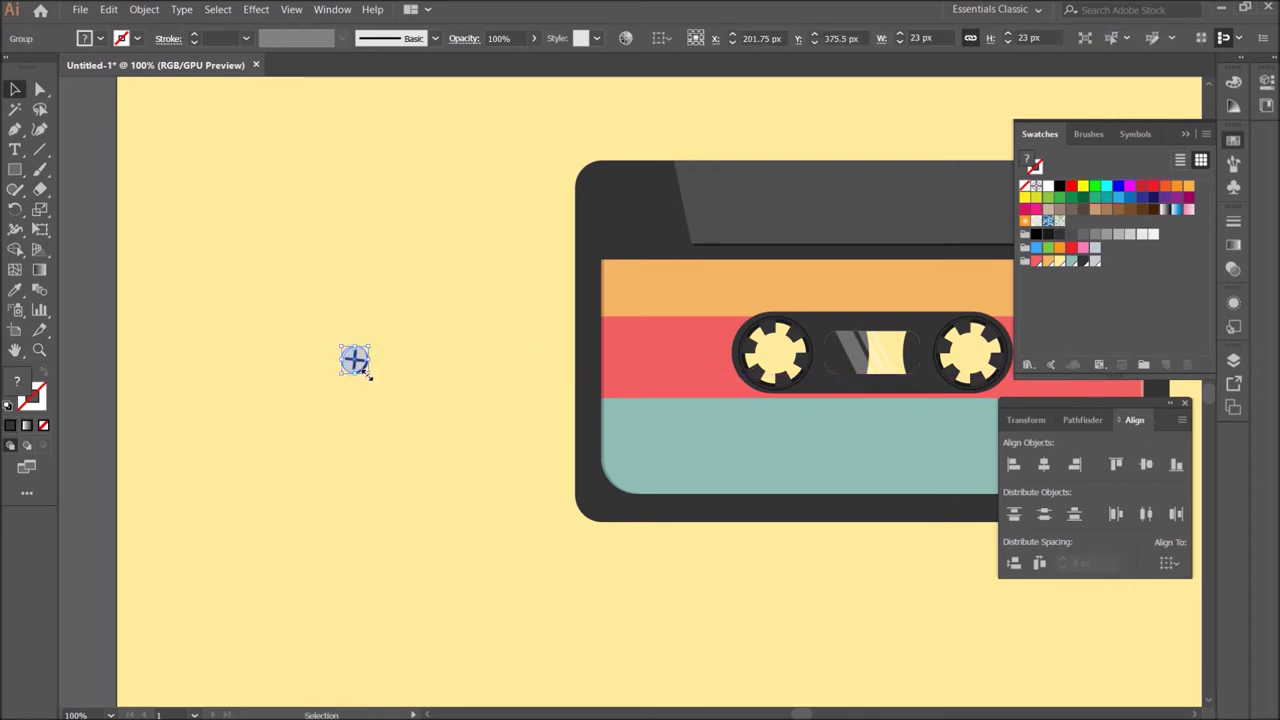
pyautogui.click(389, 394)
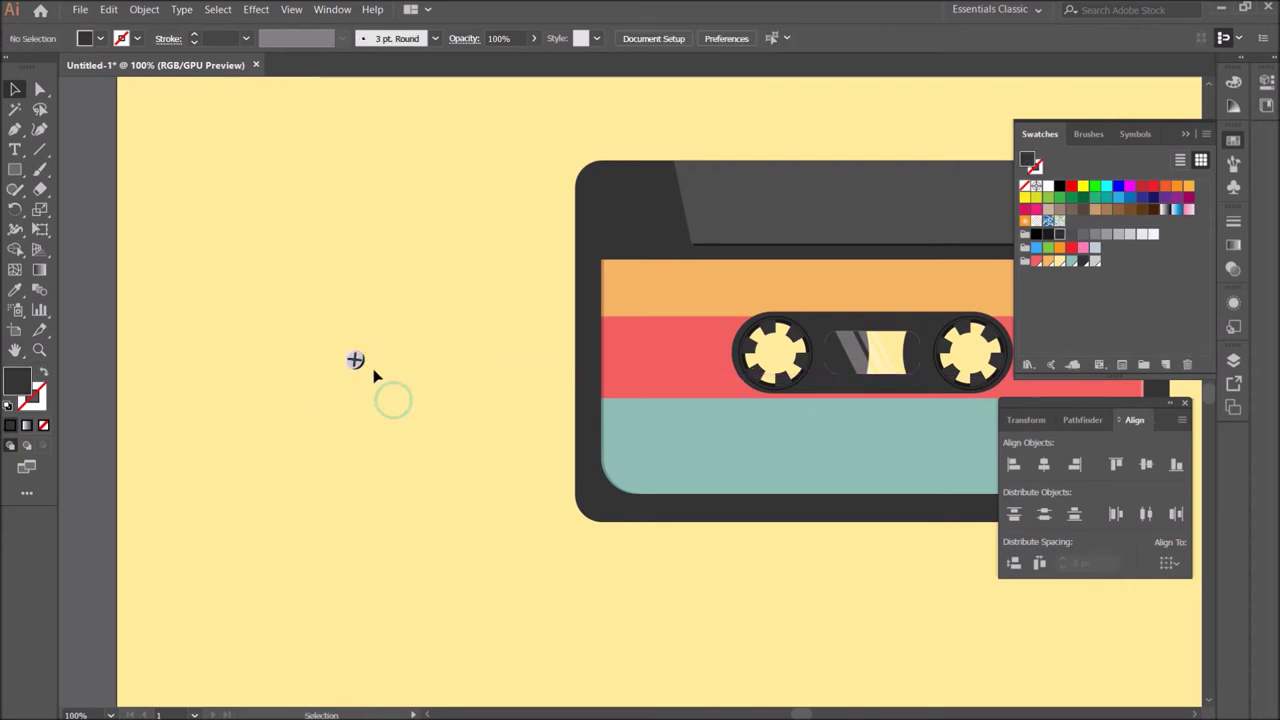
pyautogui.moveTo(357, 365); pyautogui.dragTo(597, 507)
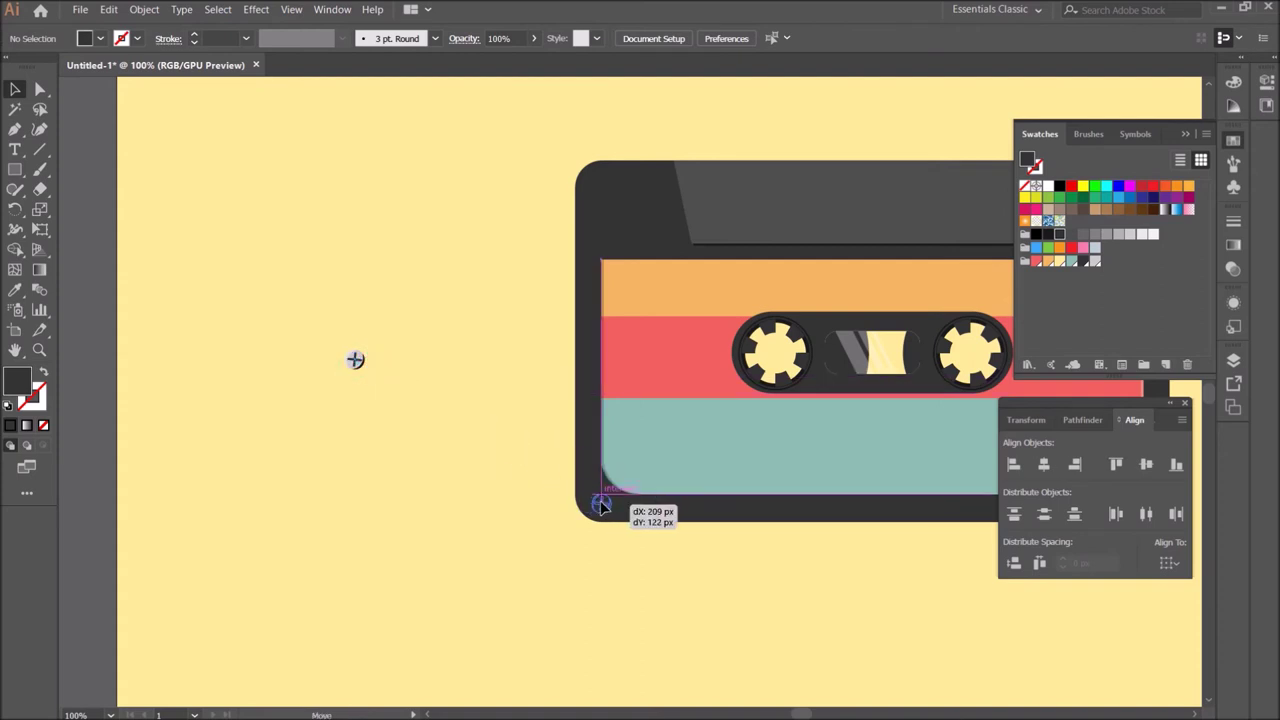
pyautogui.moveTo(597, 507); pyautogui.dragTo(596, 505)
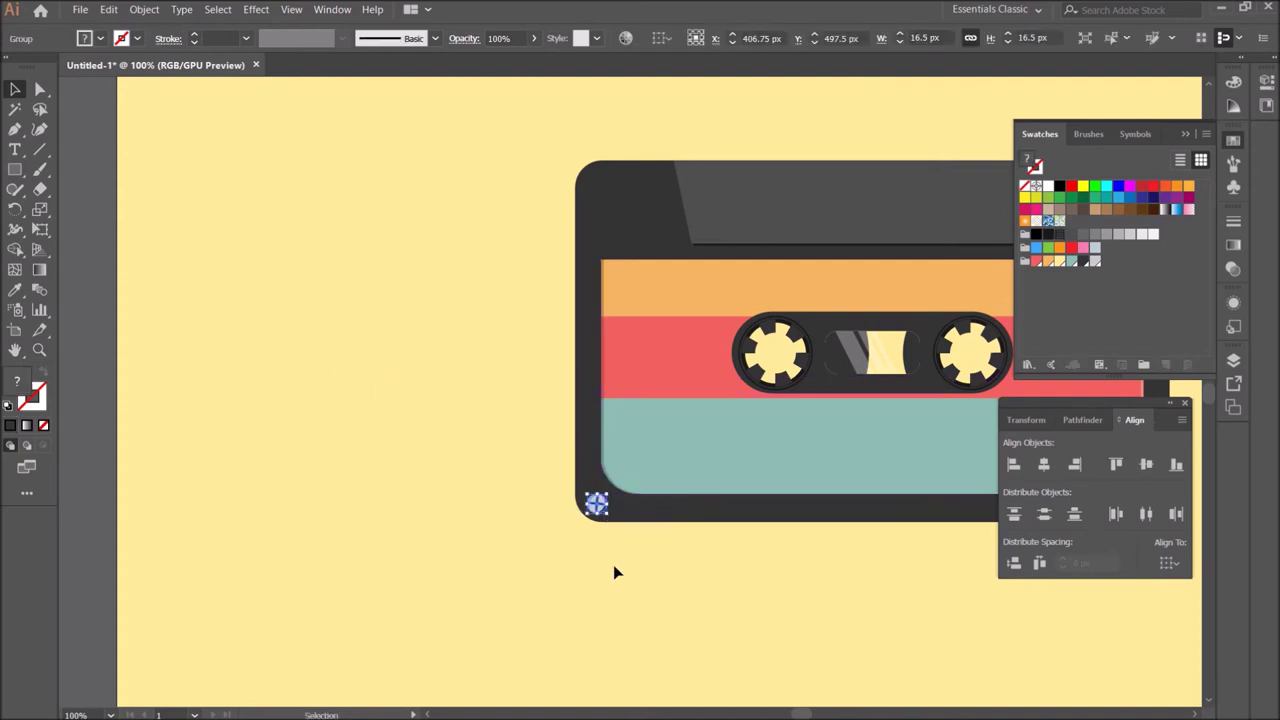
pyautogui.hotkey('ctrl', '0')
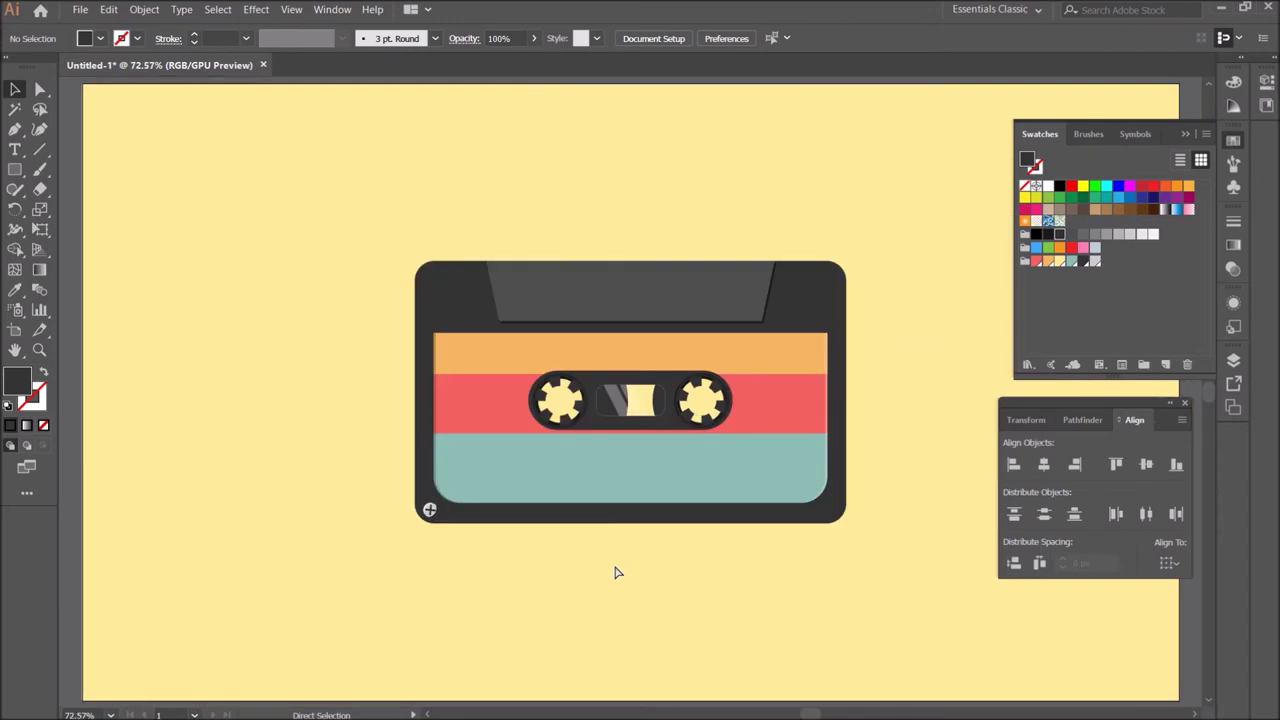
pyautogui.hotkey('ctrl', '1')
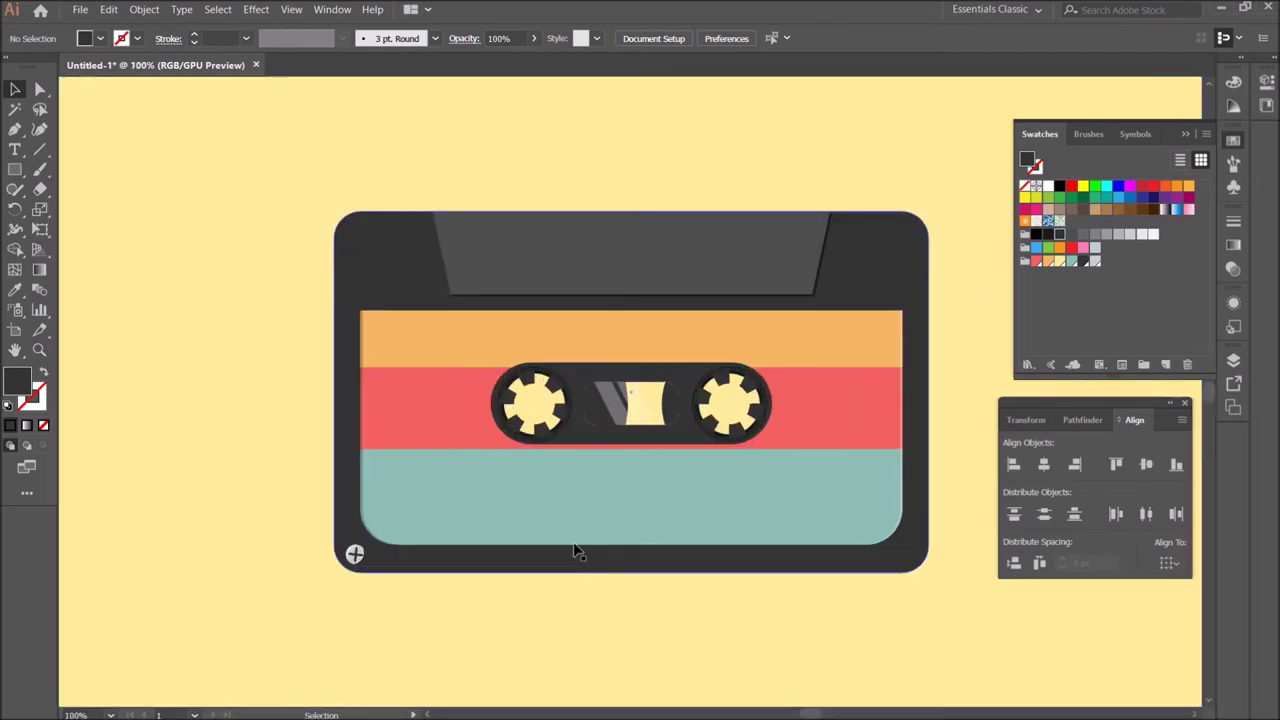
pyautogui.click(345, 472)
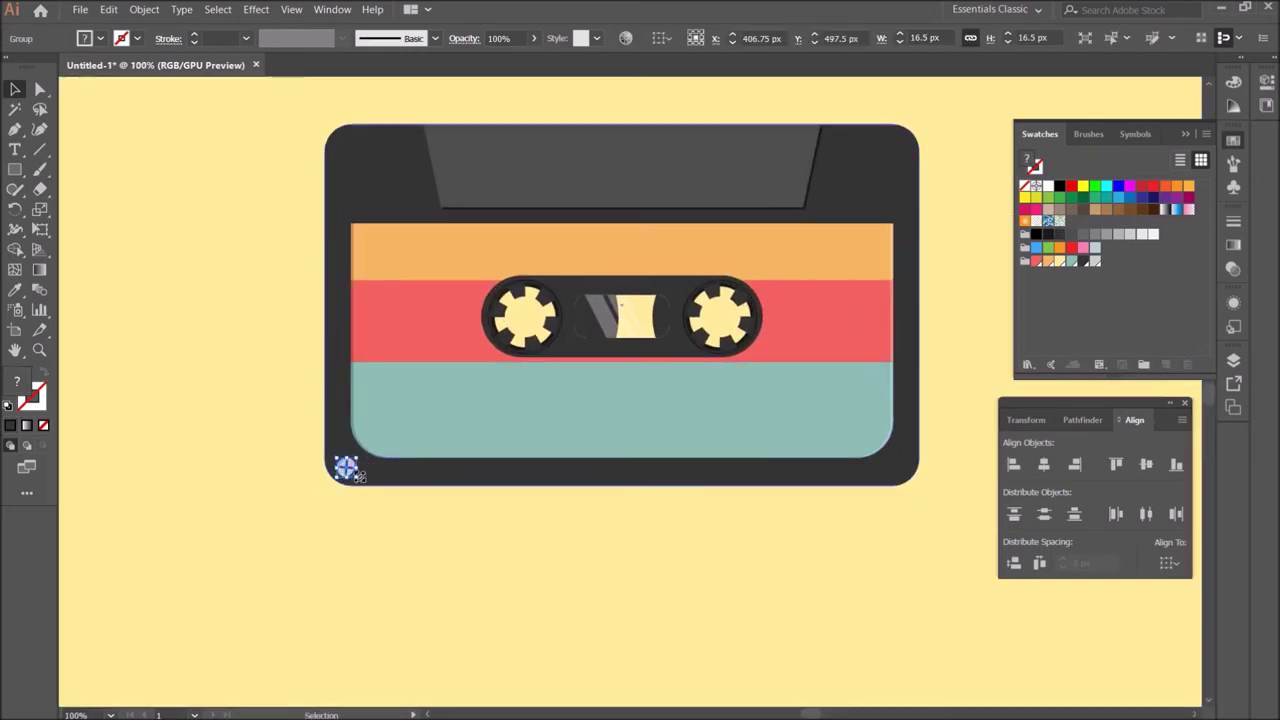
pyautogui.moveTo(352, 476); pyautogui.dragTo(345, 465)
pyautogui.click(363, 517)
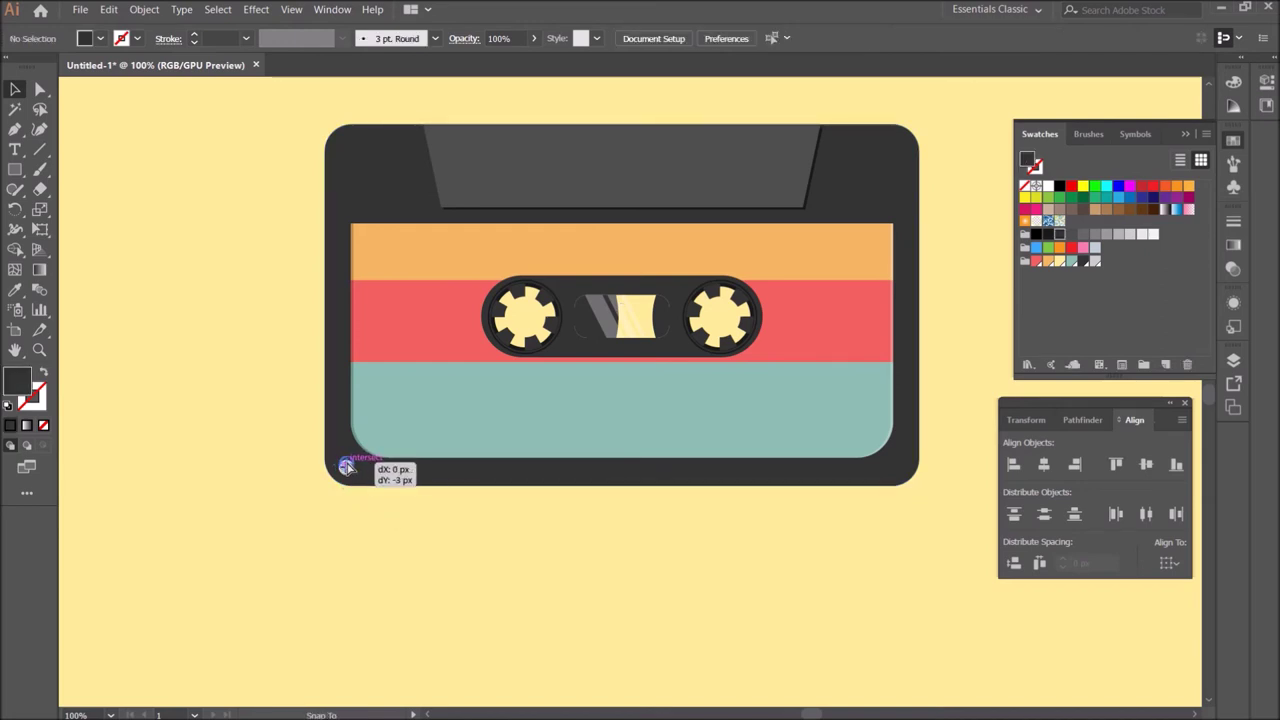
# Step: Copy the screw to the top-left, then copy both left screws to the right corners
pyautogui.moveTo(345, 465); pyautogui.dragTo(344, 147)
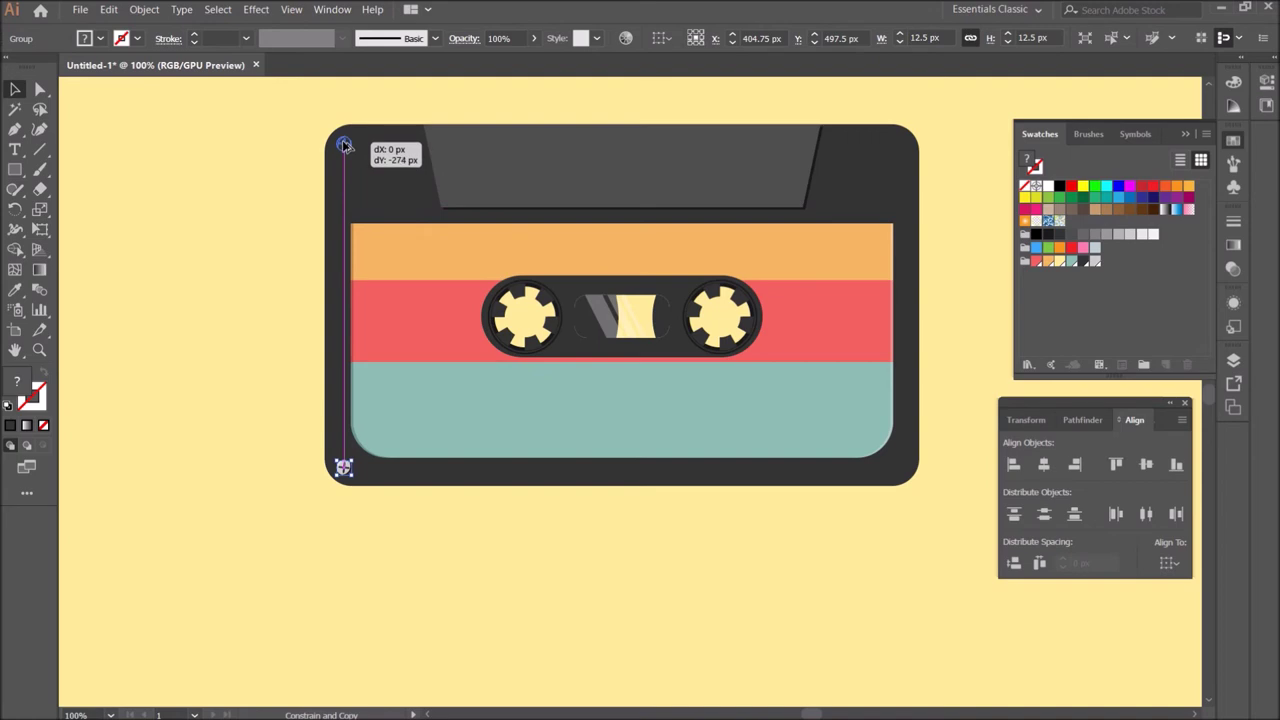
pyautogui.moveTo(344, 146); pyautogui.dragTo(344, 146)
pyautogui.keyDown('shift'); pyautogui.click(343, 467); pyautogui.keyUp('shift')
pyautogui.moveTo(343, 467); pyautogui.dragTo(900, 478)
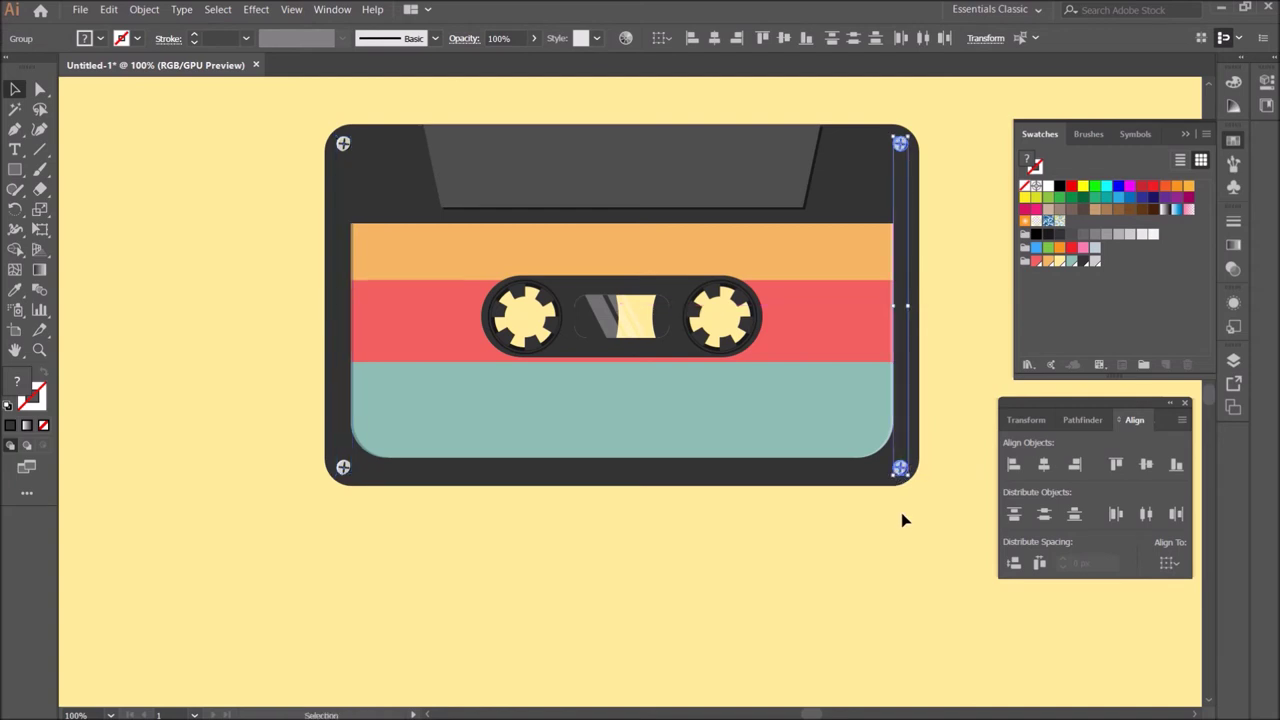
pyautogui.click(903, 521)
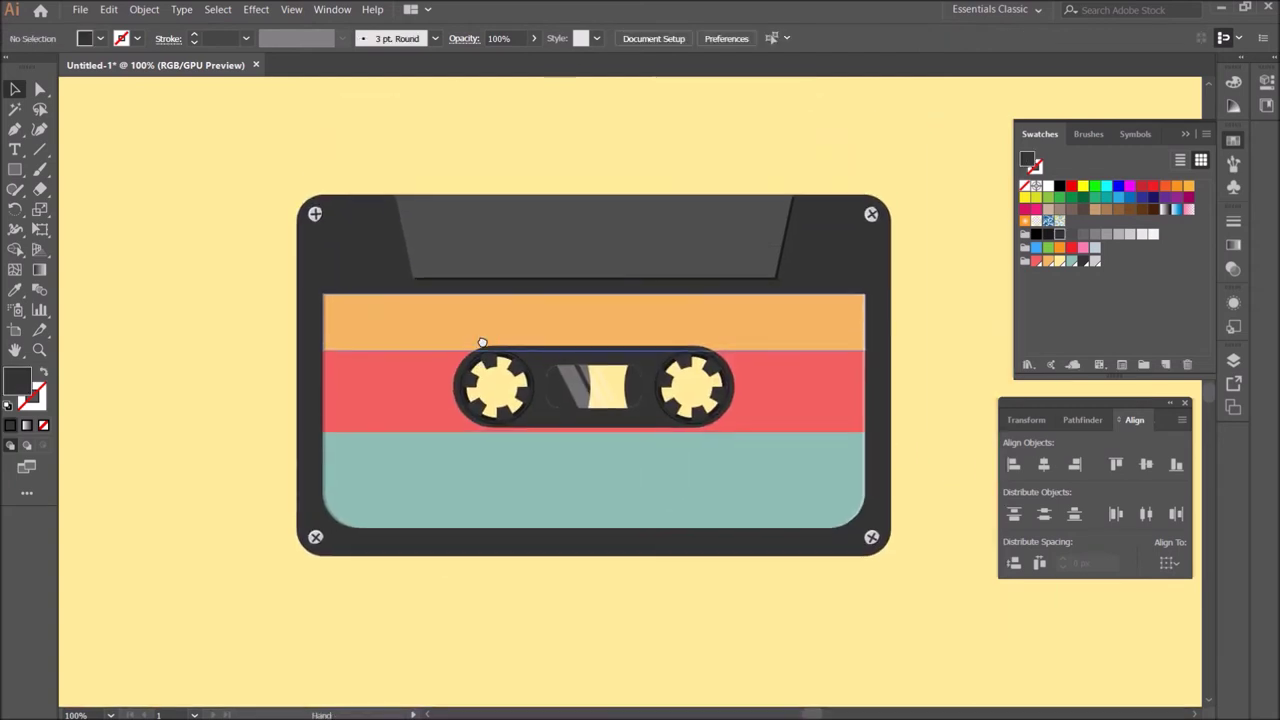
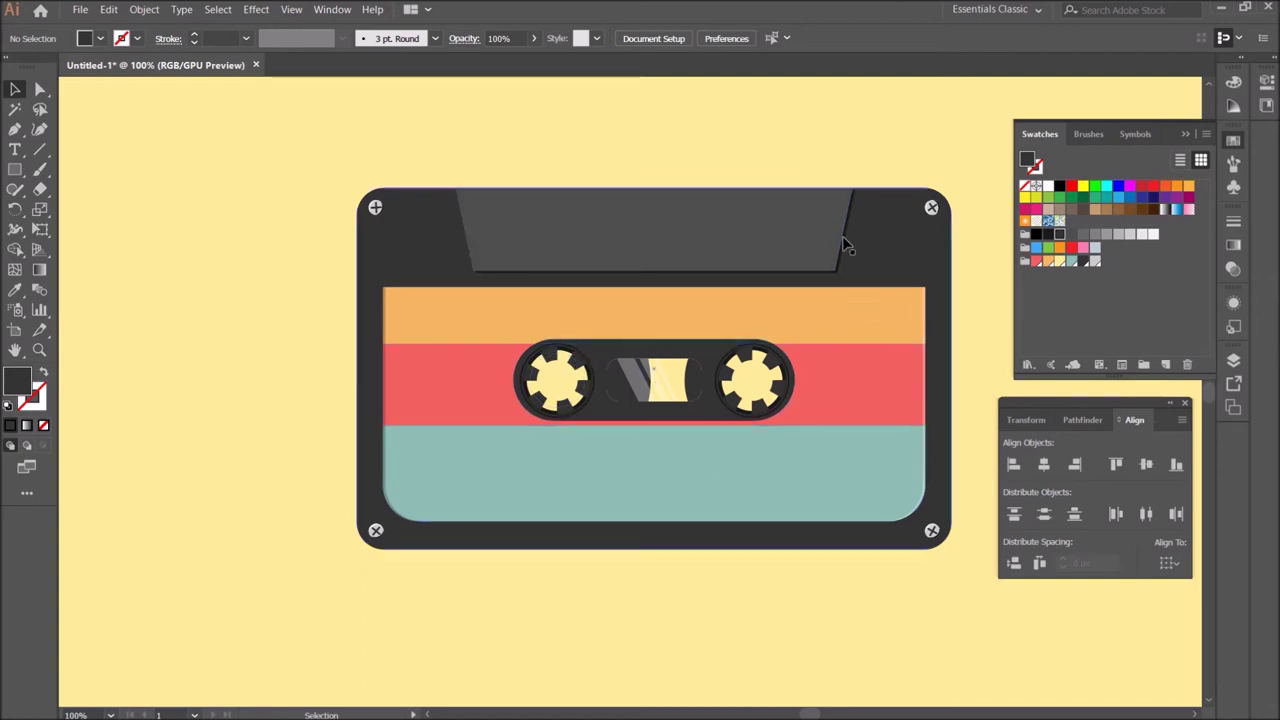
# Step: Isolate the top window shape and draw two horizontal lines, above the cassette and along the window's bottom
pyautogui.click(15, 169)
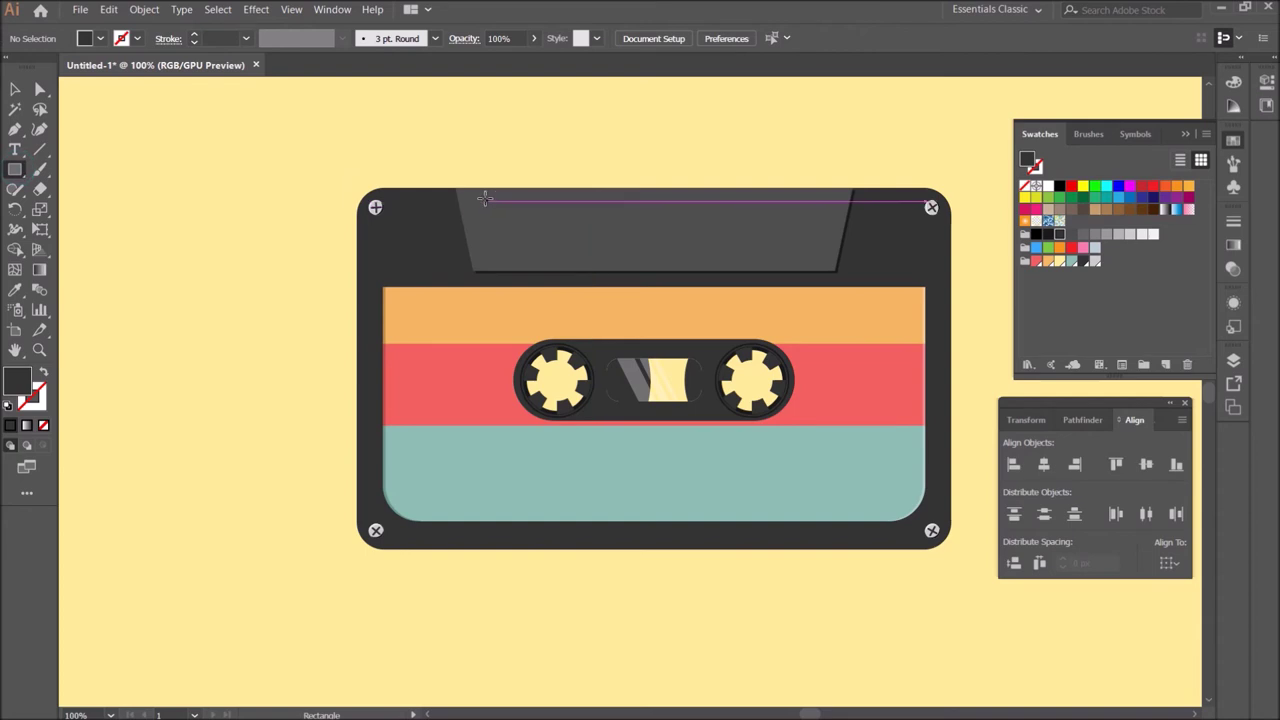
pyautogui.click(15, 89)
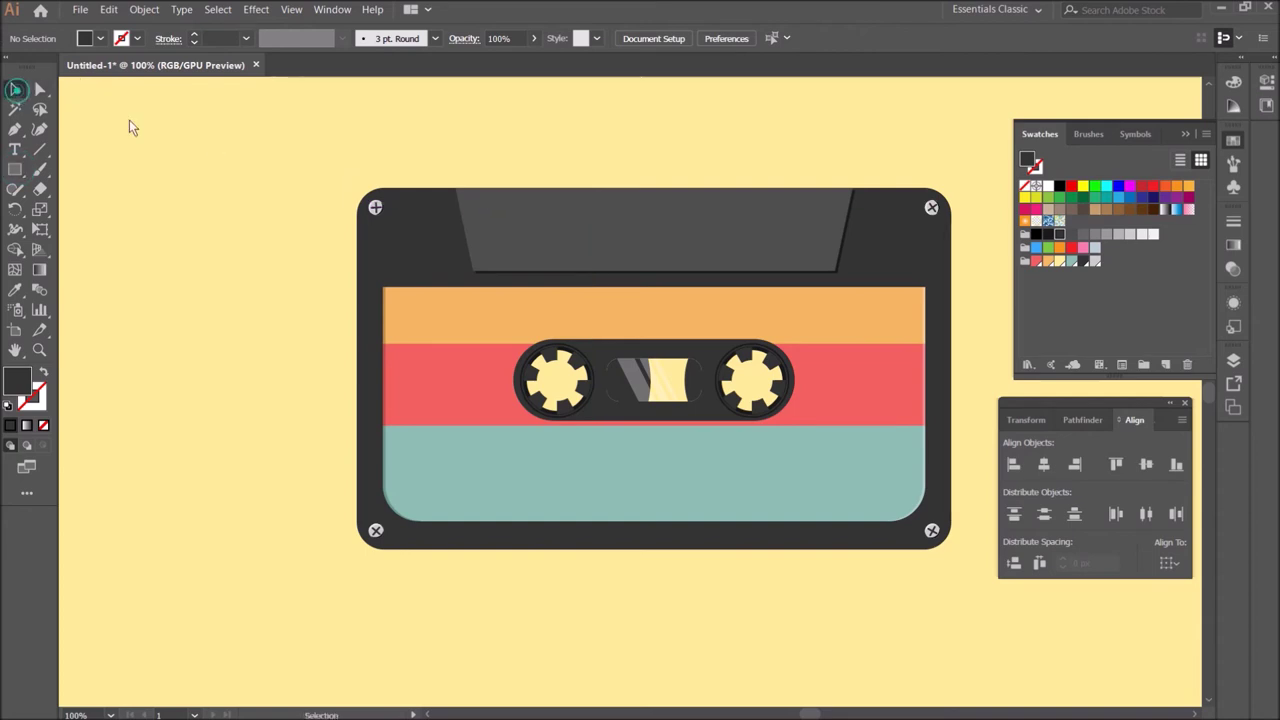
pyautogui.doubleClick(533, 238)
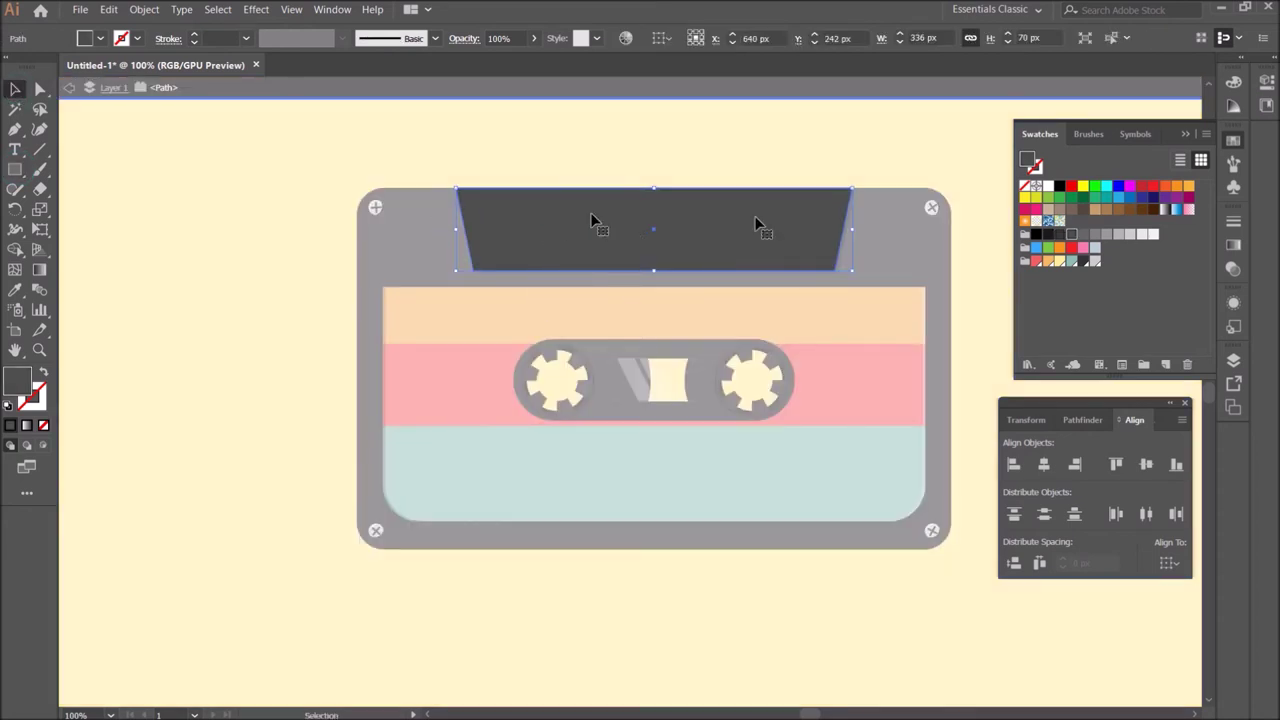
pyautogui.click(41, 148)
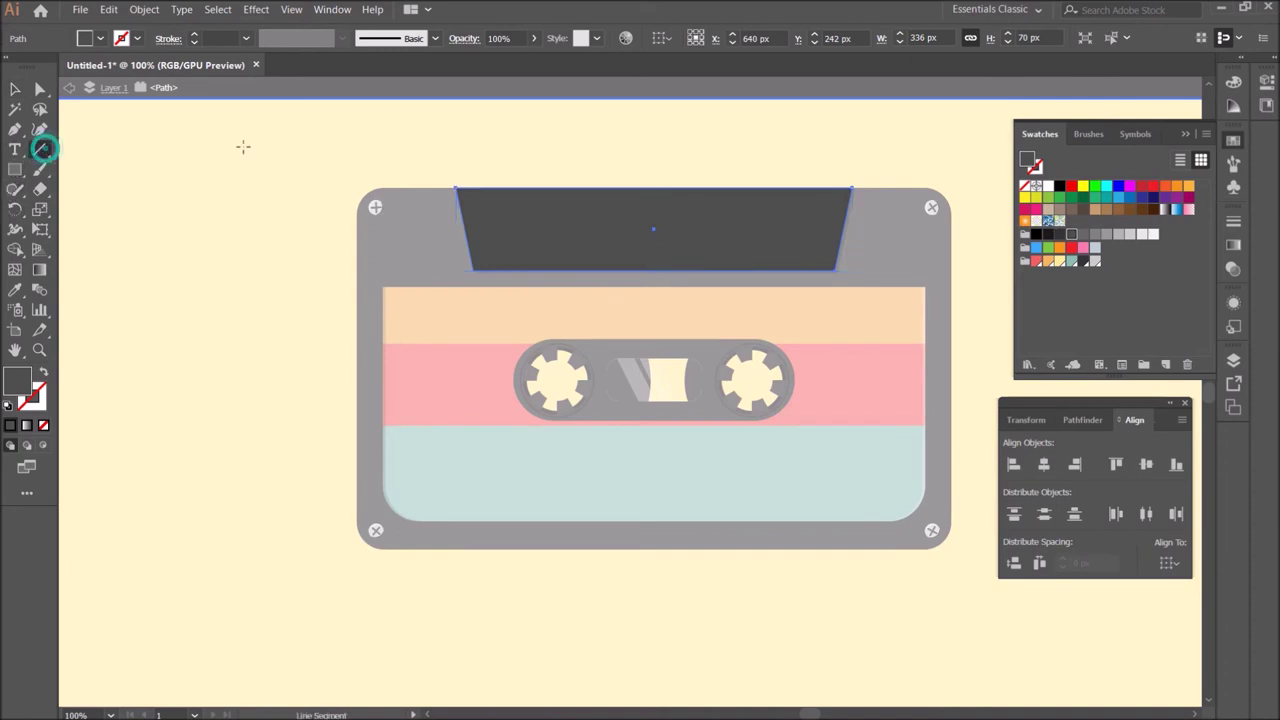
pyautogui.moveTo(408, 157); pyautogui.dragTo(897, 157)
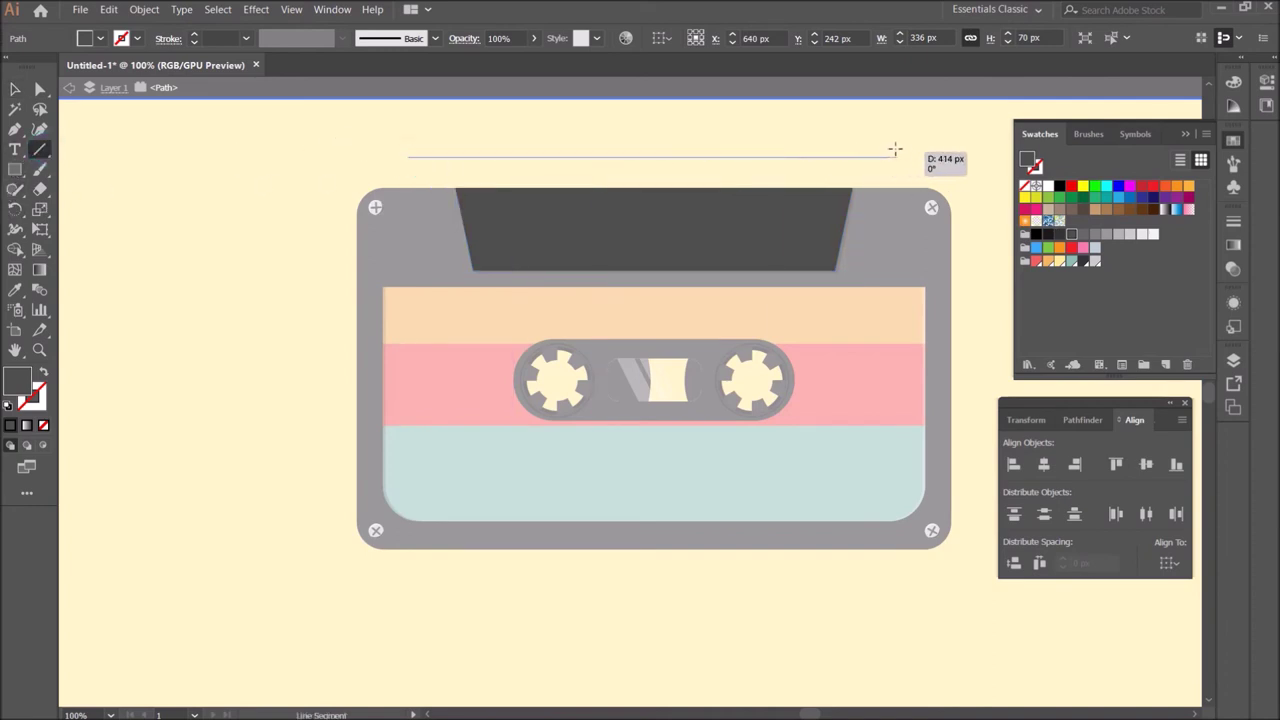
pyautogui.moveTo(402, 272); pyautogui.dragTo(918, 272)
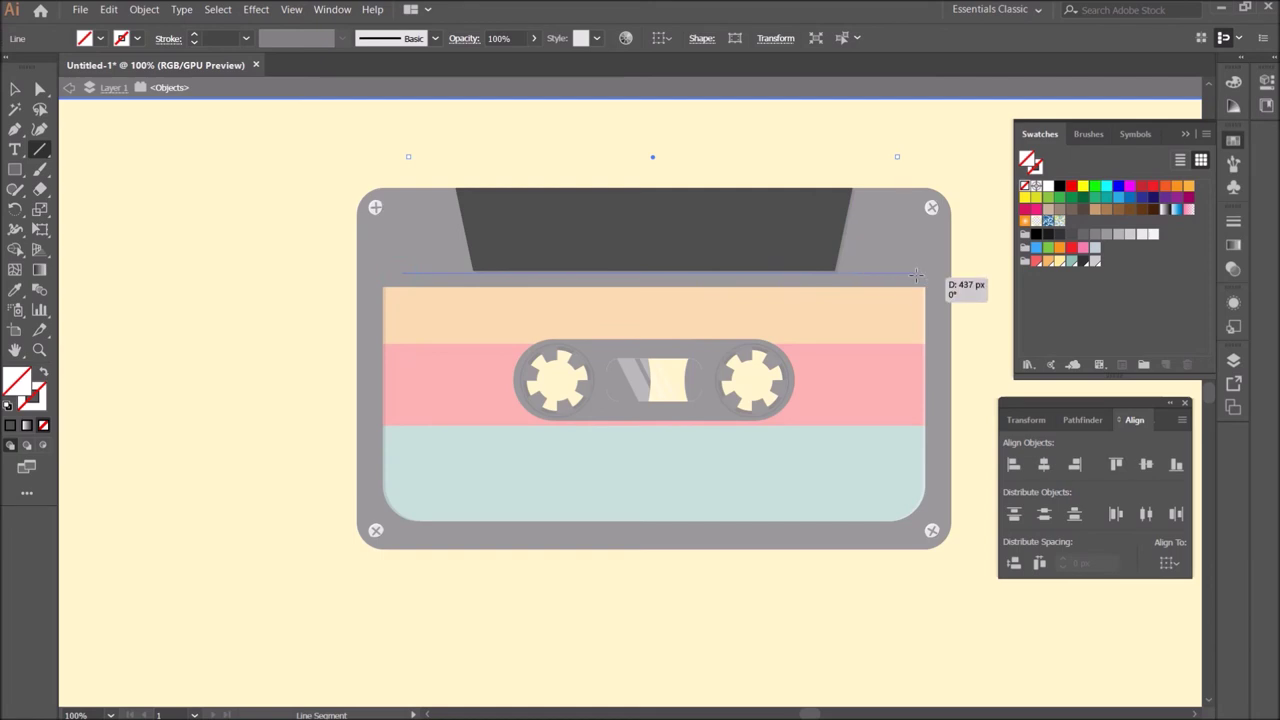
# Step: Give both lines a dark grey #333333 stroke and no fill
pyautogui.click(15, 88)
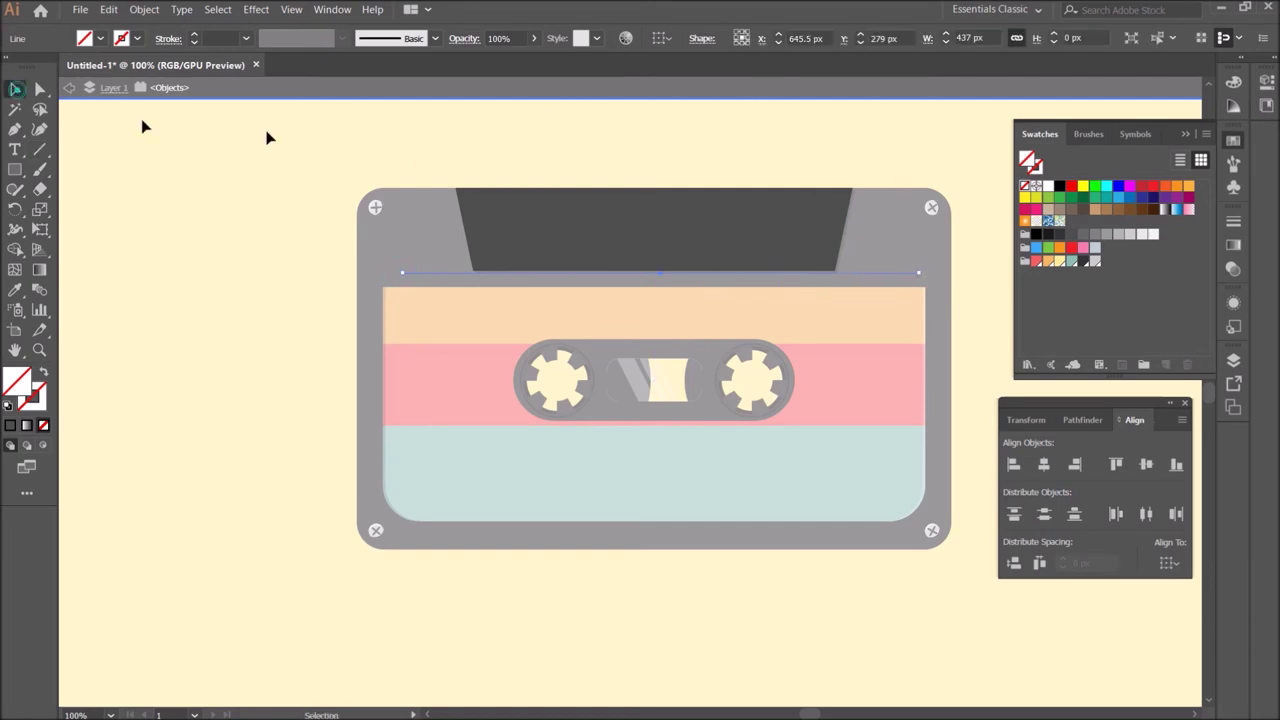
pyautogui.keyDown('shift'); pyautogui.click(412, 157); pyautogui.keyUp('shift')
pyautogui.click(193, 35)
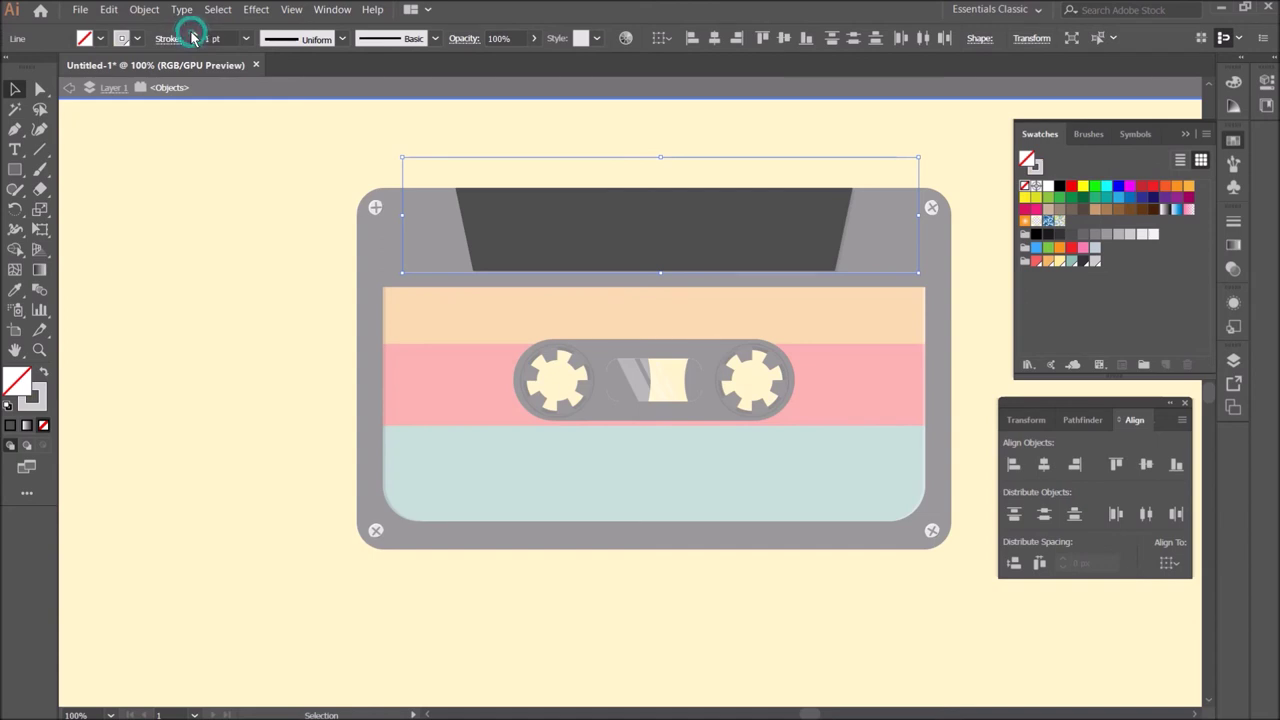
pyautogui.click(1050, 236)
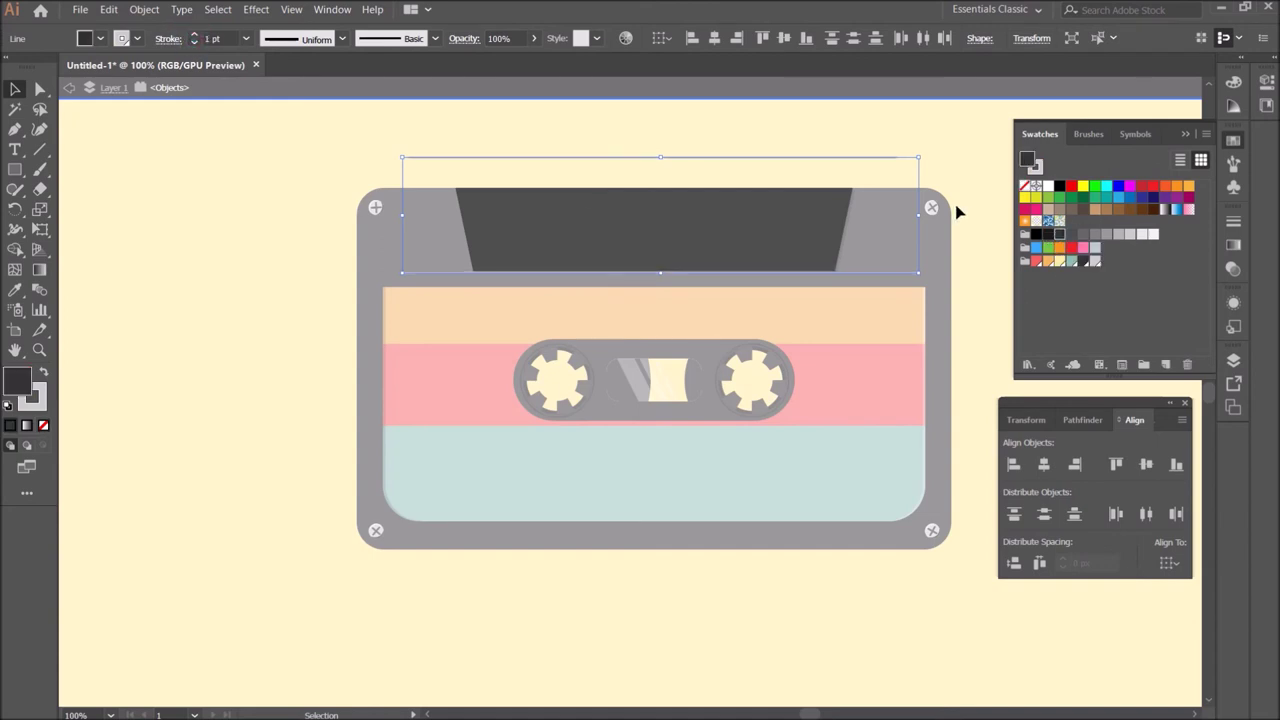
pyautogui.click(45, 371)
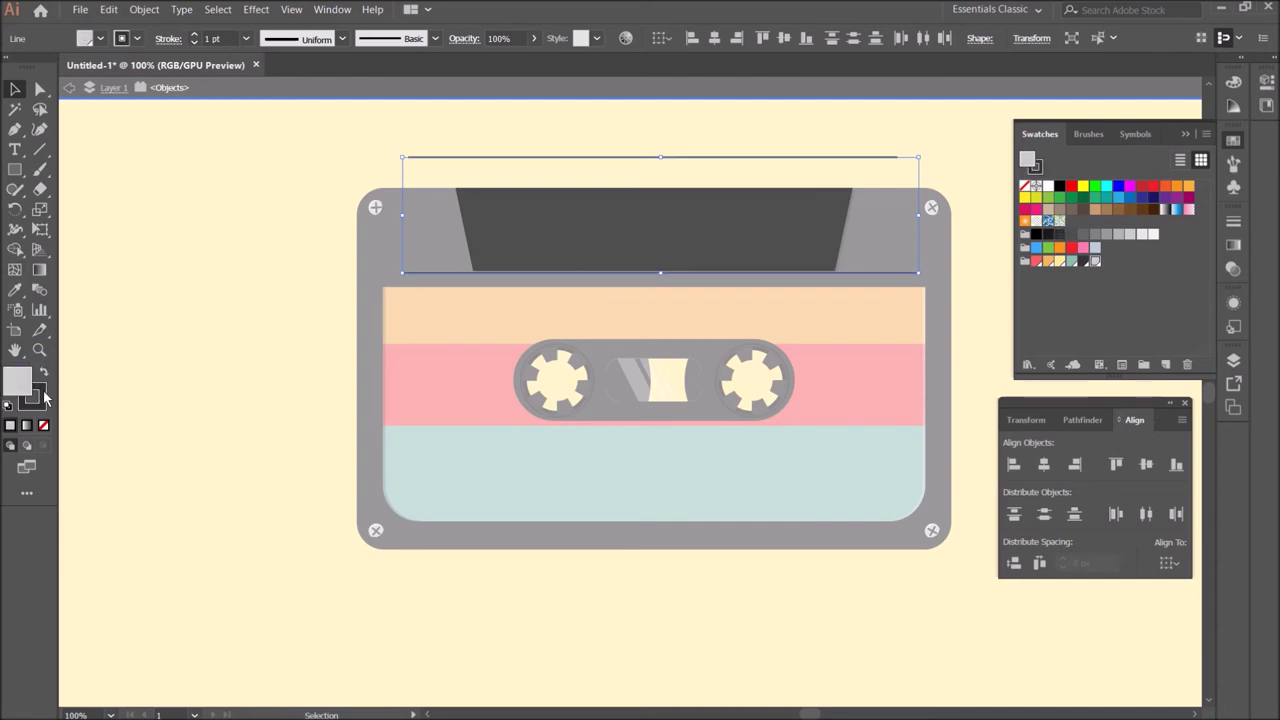
pyautogui.click(32, 397)
pyautogui.click(43, 425)
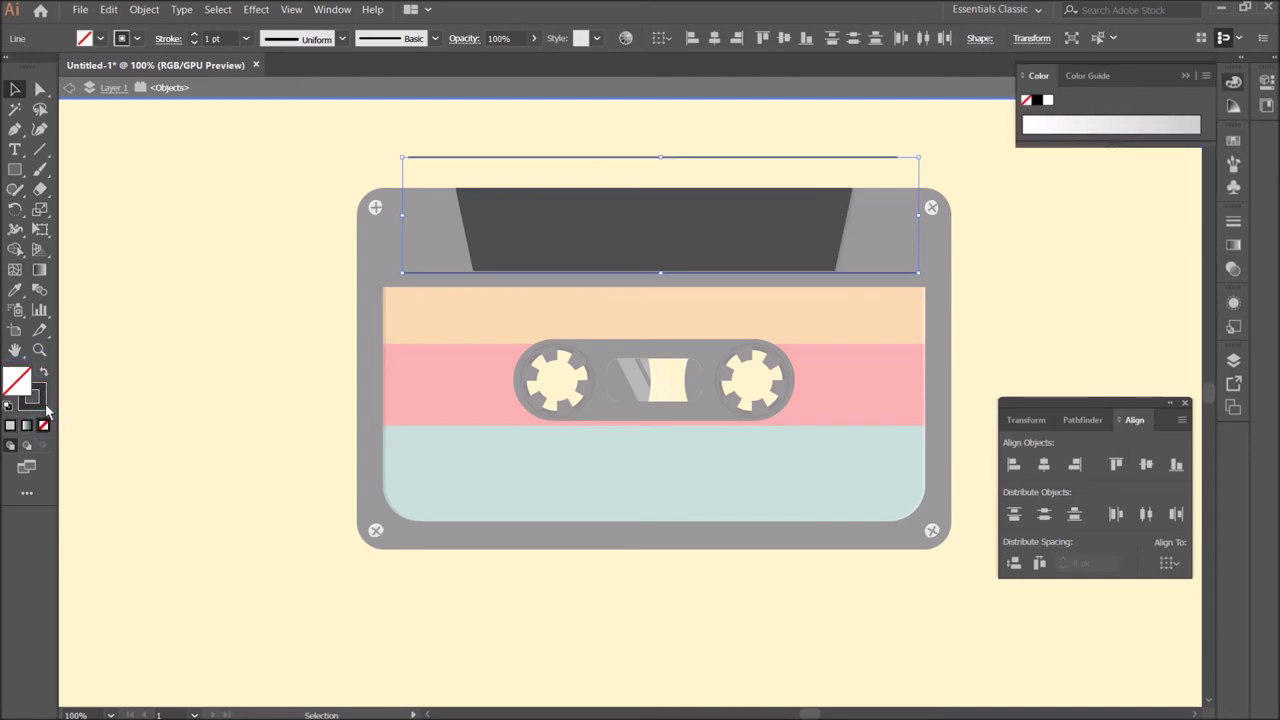
# Step: Reselect the upper and lower lines together
pyautogui.click(346, 202)
pyautogui.click(427, 157)
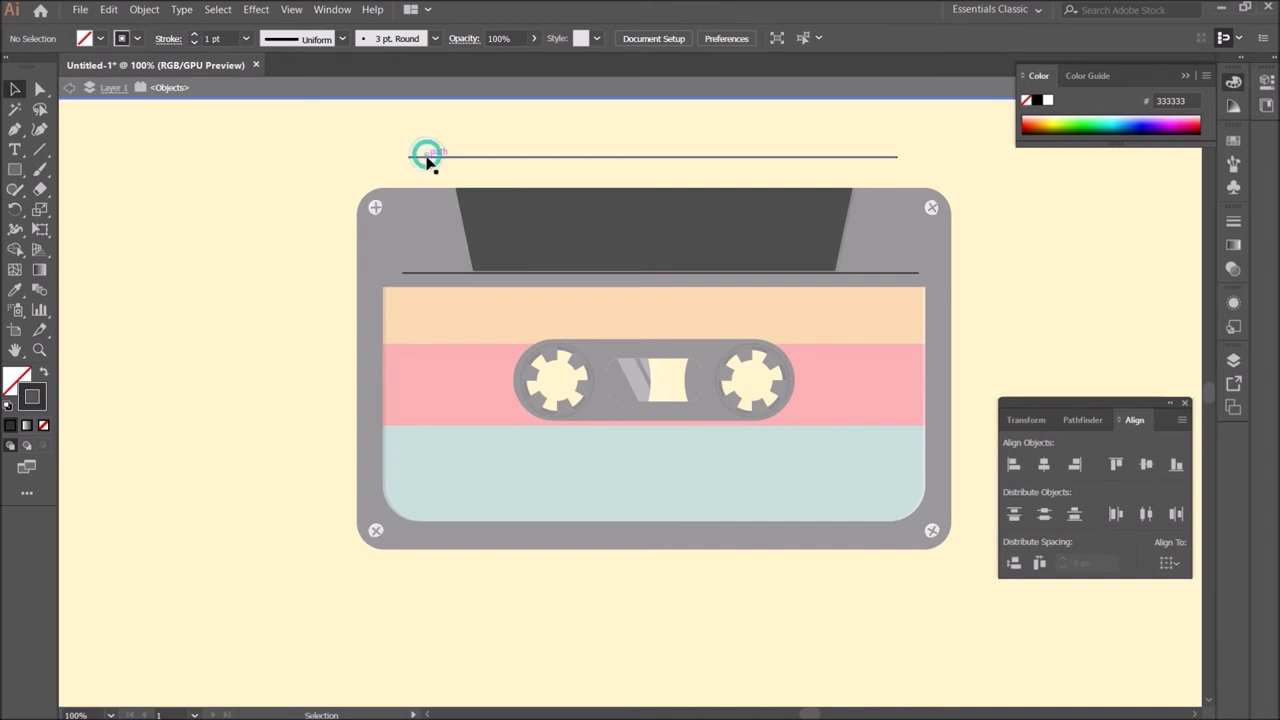
pyautogui.keyDown('shift'); pyautogui.click(421, 272); pyautogui.keyUp('shift')
pyautogui.click(146, 10)
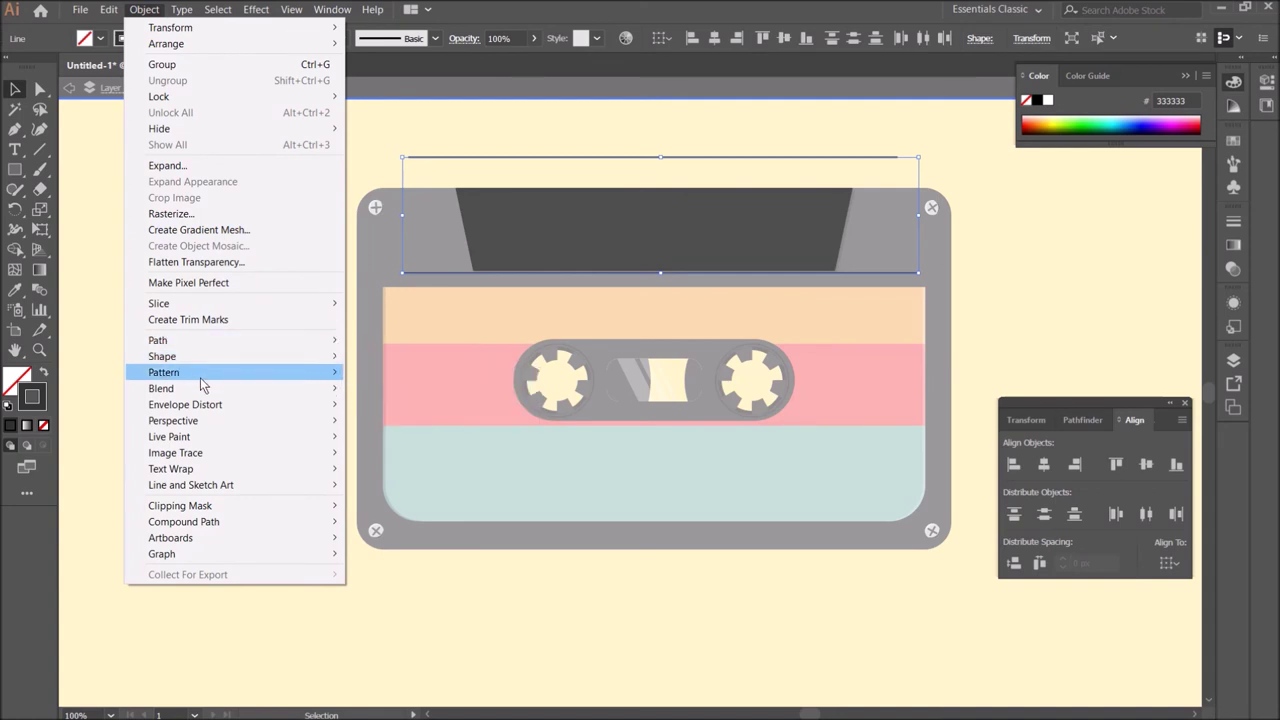
# Step: Blend the two lines using Specified Steps set to 20
pyautogui.moveTo(161, 388)
pyautogui.click(400, 388)
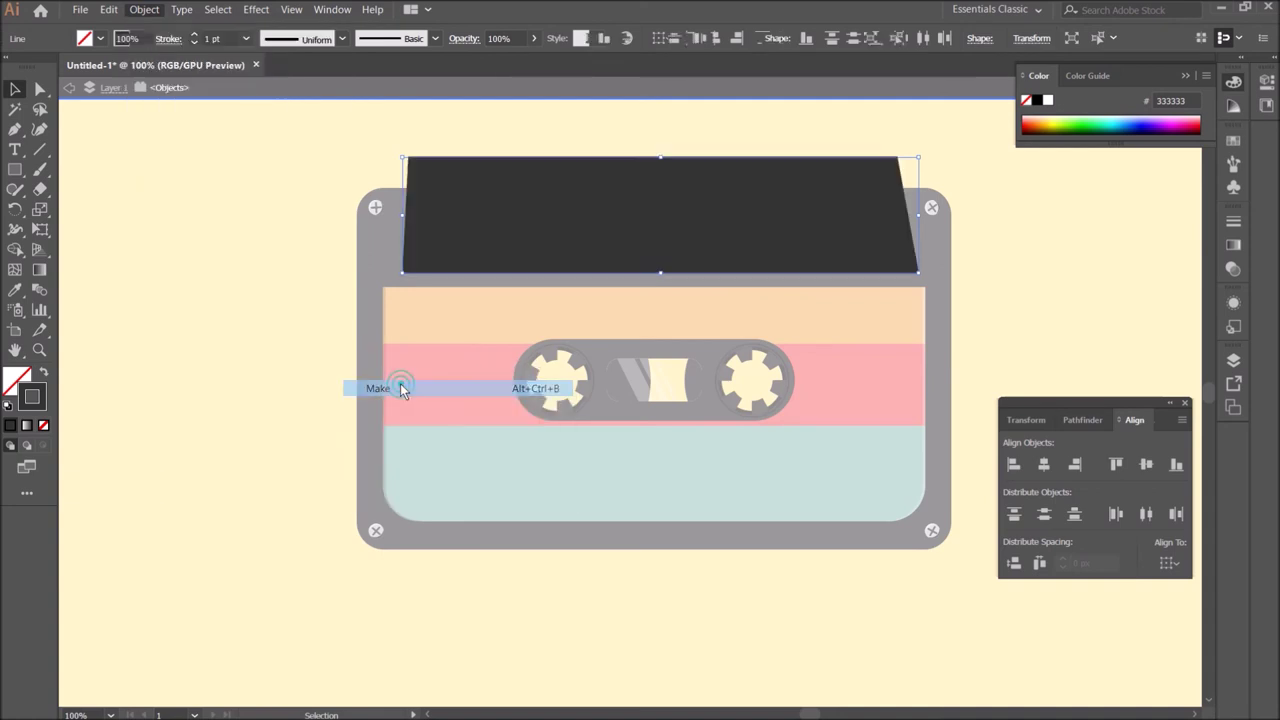
pyautogui.doubleClick(40, 290)
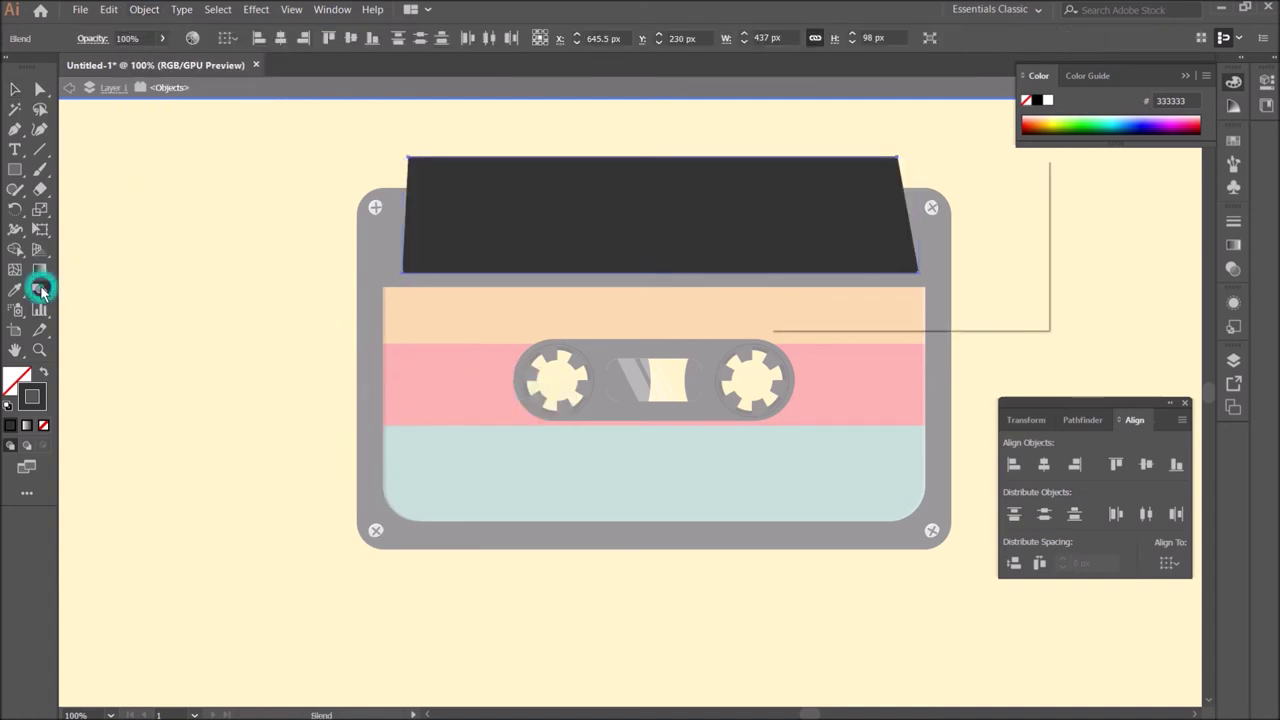
pyautogui.click(895, 211)
pyautogui.click(895, 247)
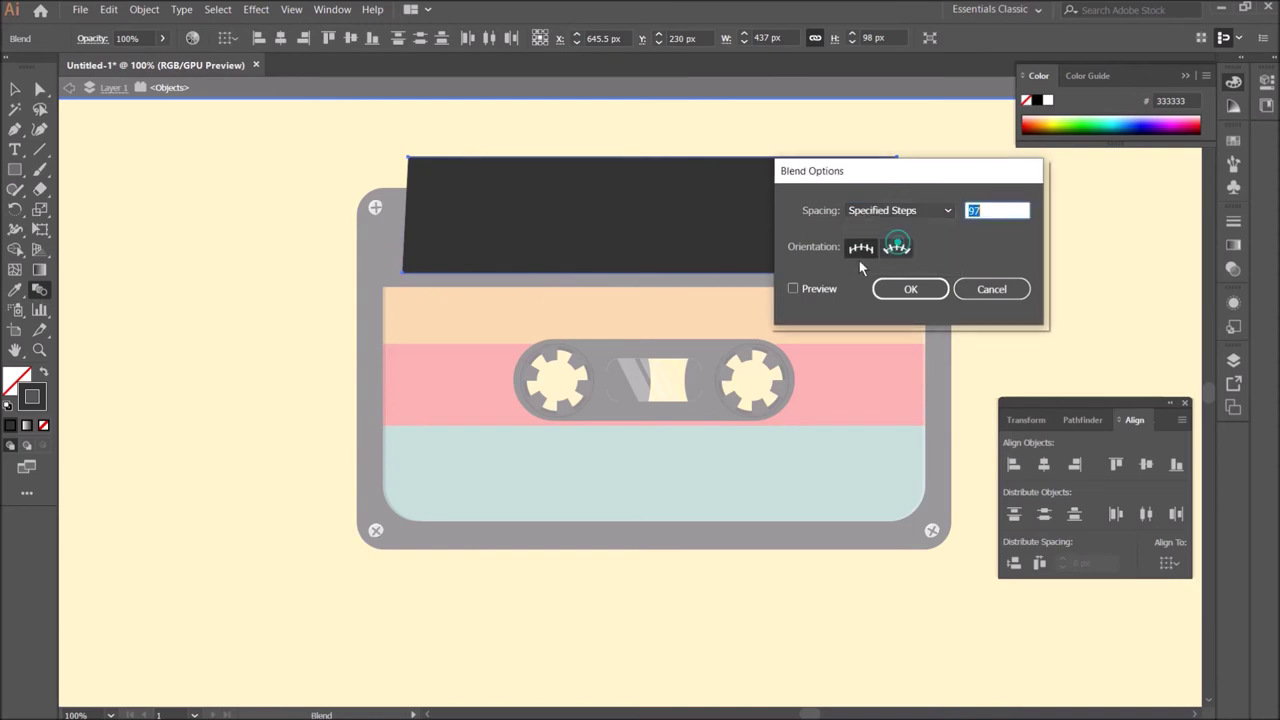
pyautogui.click(816, 289)
pyautogui.click(1000, 210)
pyautogui.write('20')
pyautogui.click(812, 288)
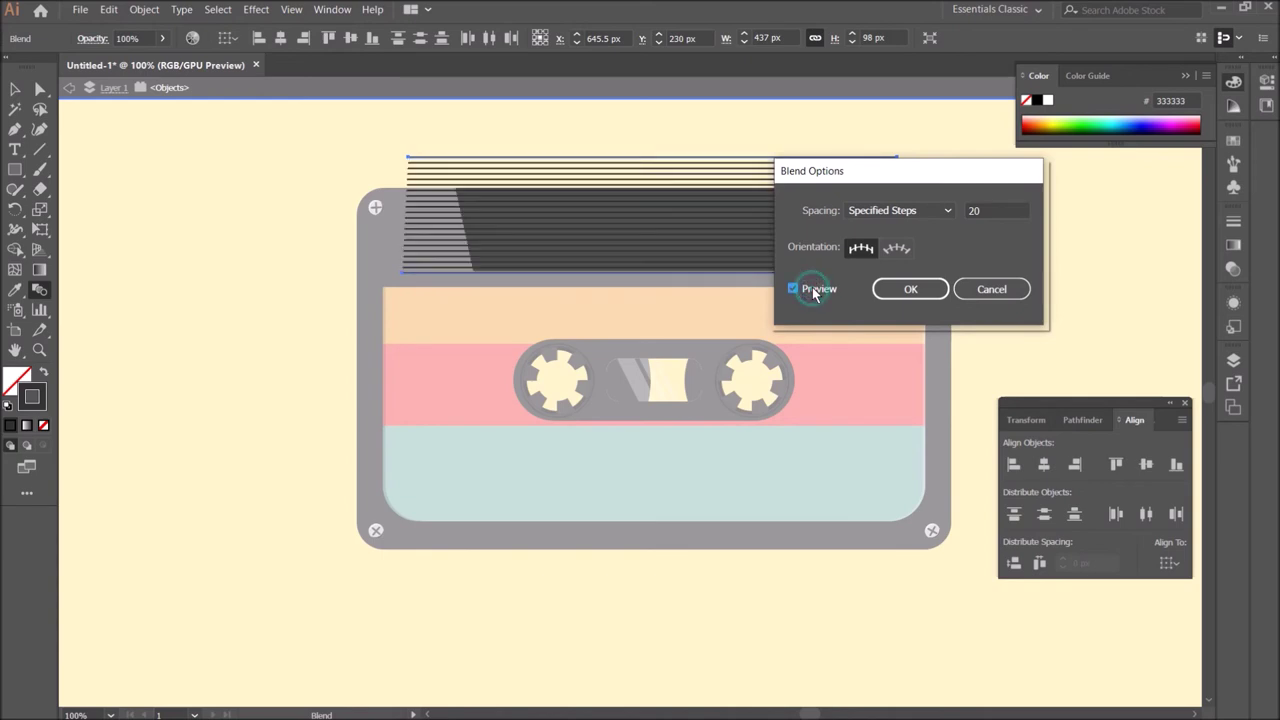
pyautogui.click(908, 289)
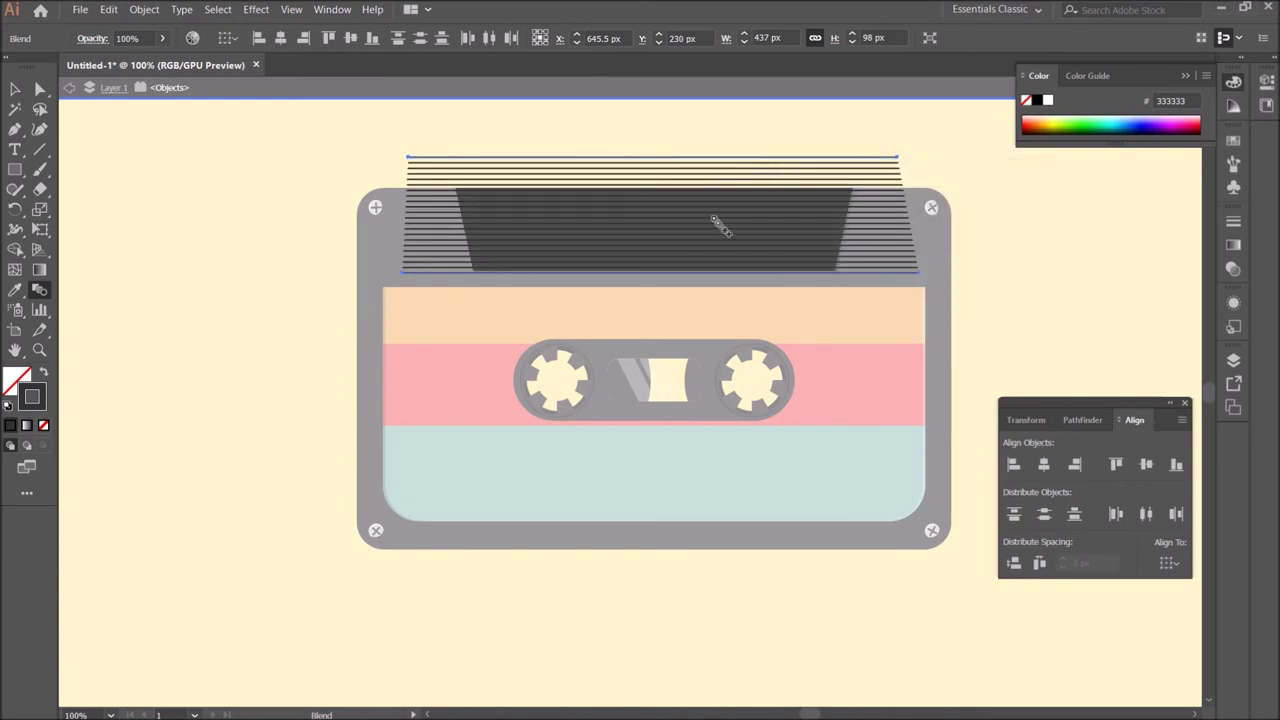
# Step: Expand the blend into separate stripe paths
pyautogui.click(150, 10)
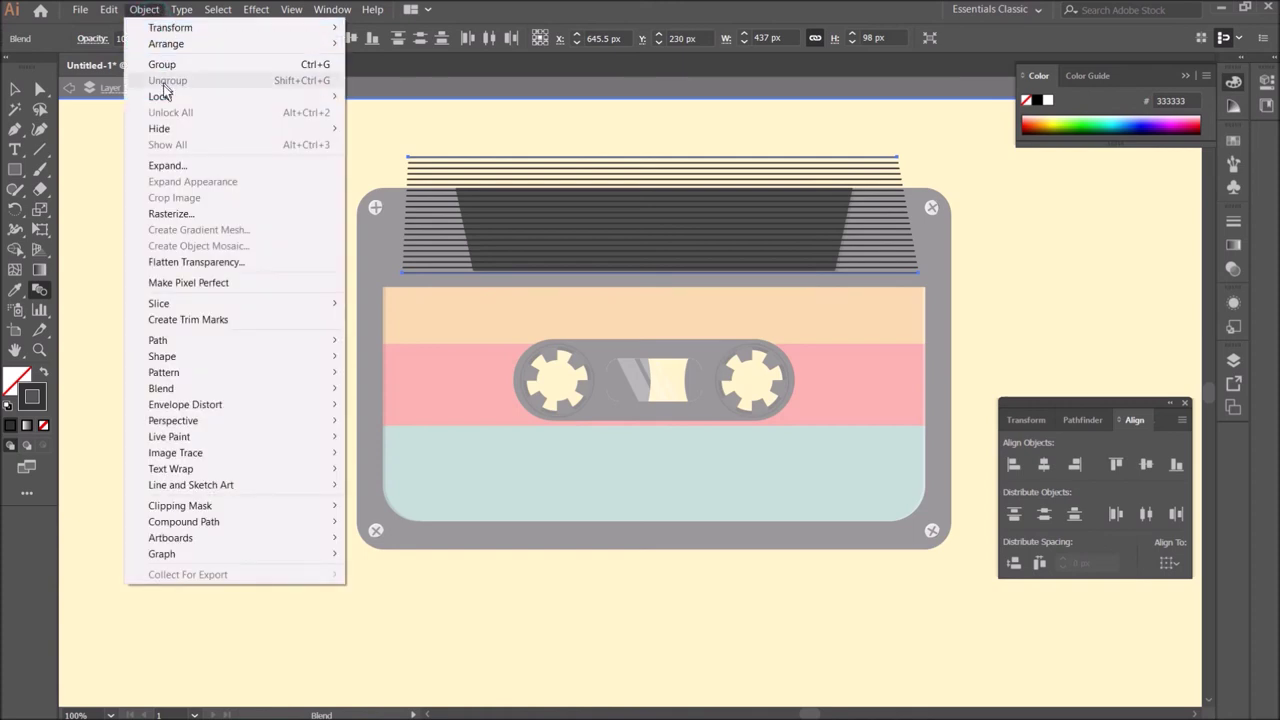
pyautogui.click(171, 165)
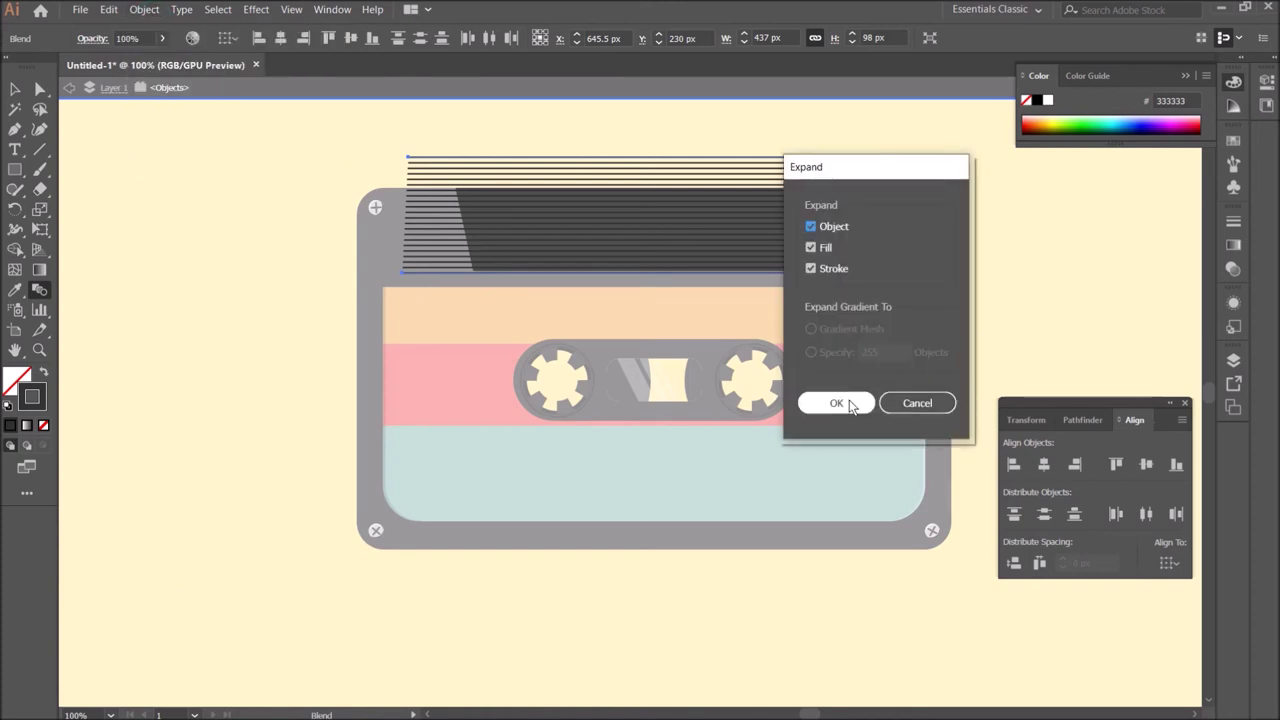
pyautogui.click(848, 404)
# Step: Delete the stripe pieces outside the top window with Shape Builder, then exit isolation mode
pyautogui.press('v')
pyautogui.click(503, 143)
pyautogui.moveTo(344, 111)
pyautogui.mouseDown()
pyautogui.moveTo(548, 289)
pyautogui.moveTo(562, 284)
pyautogui.mouseUp()
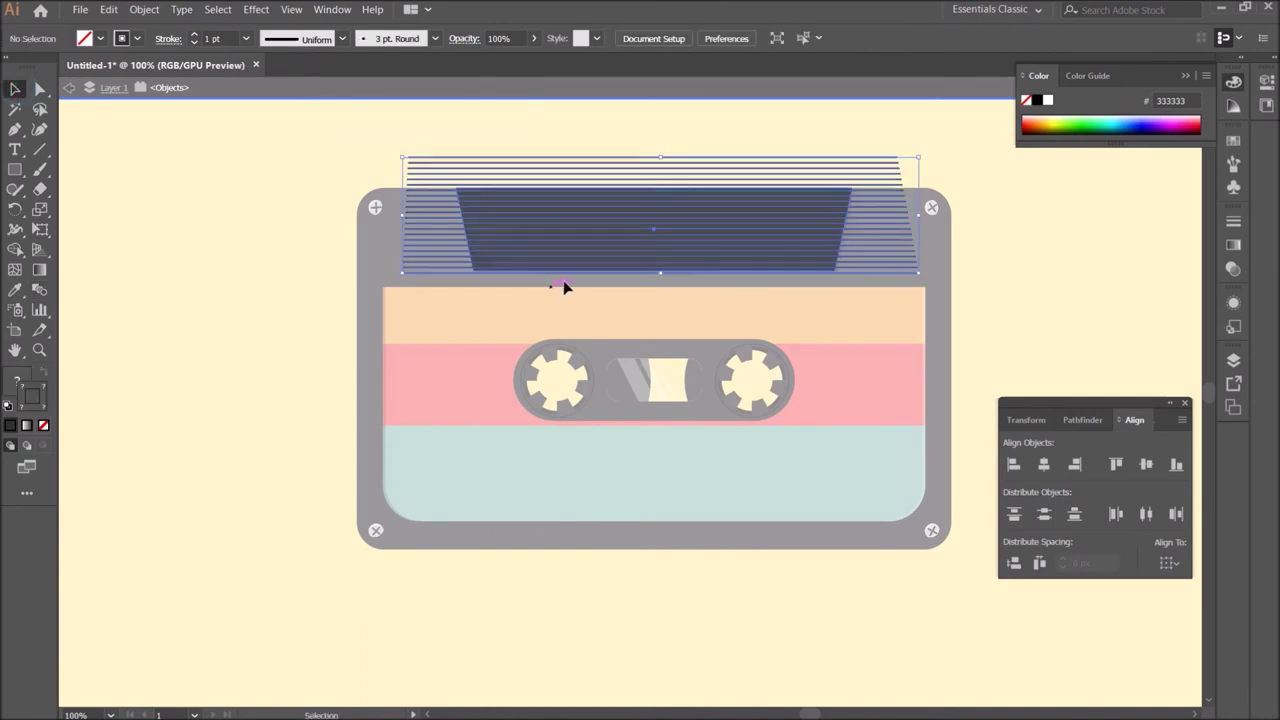
pyautogui.click(15, 249)
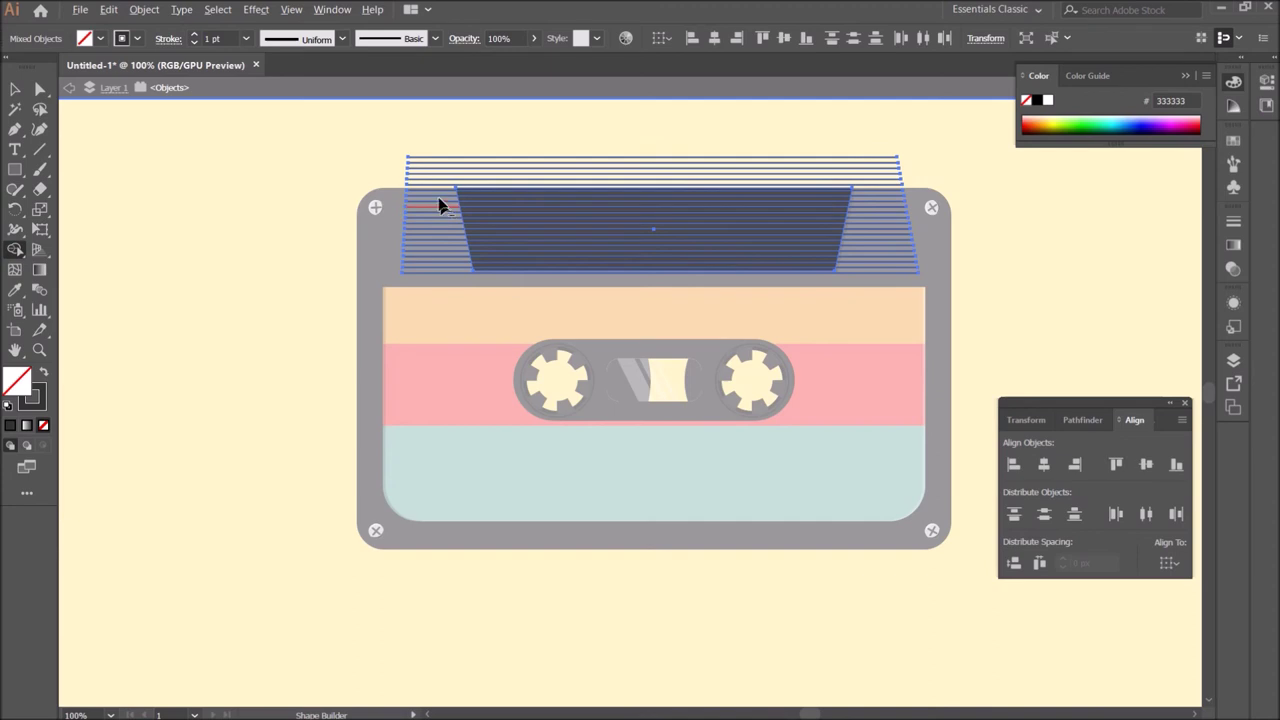
pyautogui.moveTo(429, 143); pyautogui.dragTo(478, 308)
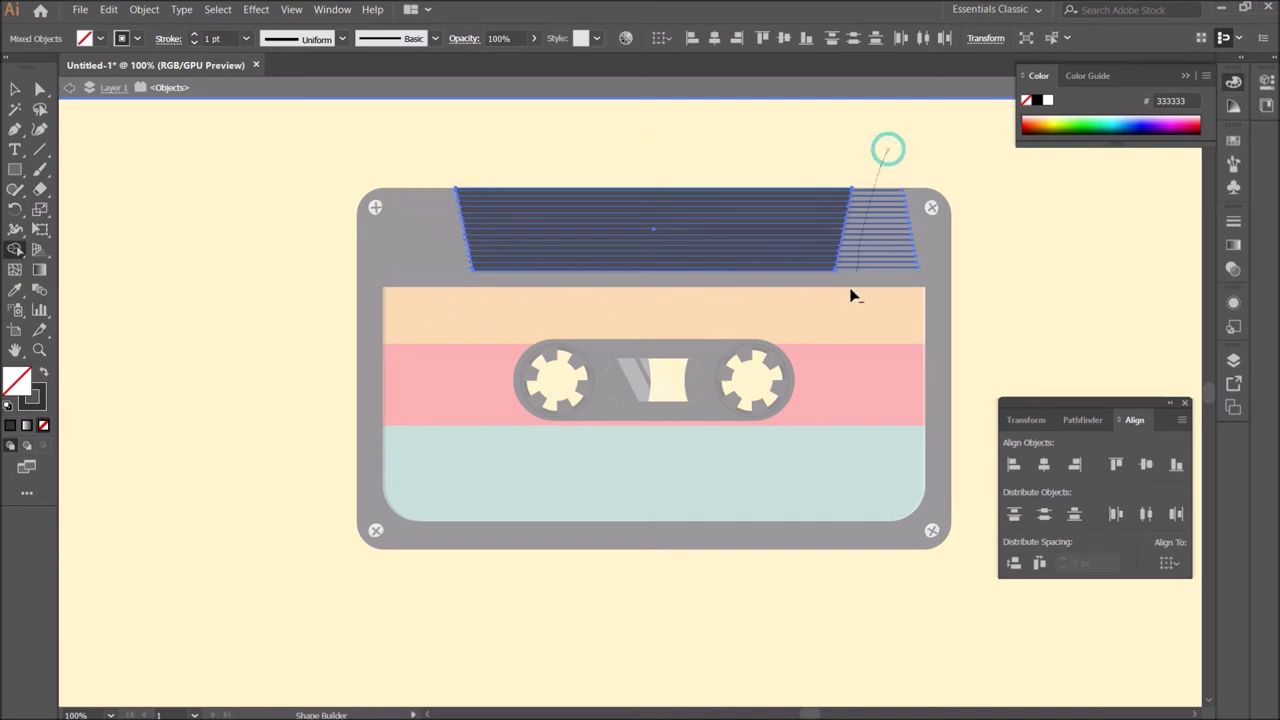
pyautogui.moveTo(878, 160); pyautogui.dragTo(851, 296)
pyautogui.click(15, 88)
pyautogui.doubleClick(251, 277)
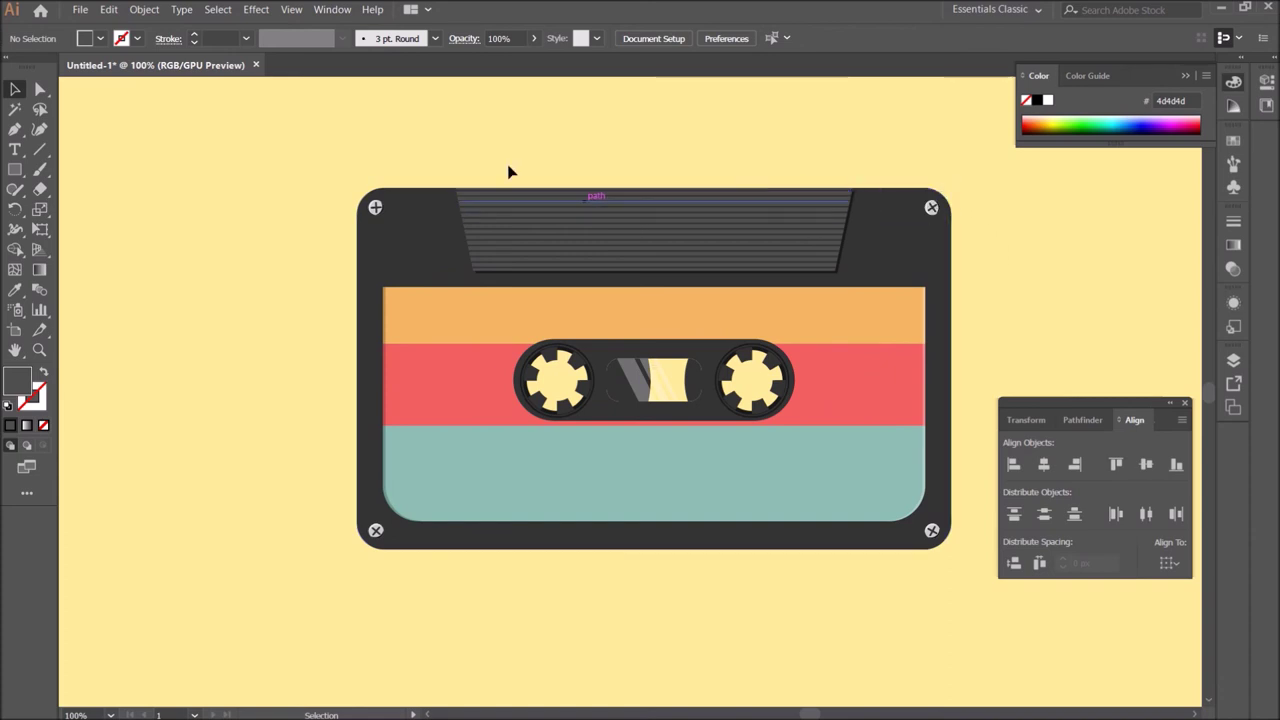
# Step: Draw a small square and a tiny 9 px circle at the top window's left
pyautogui.click(15, 170)
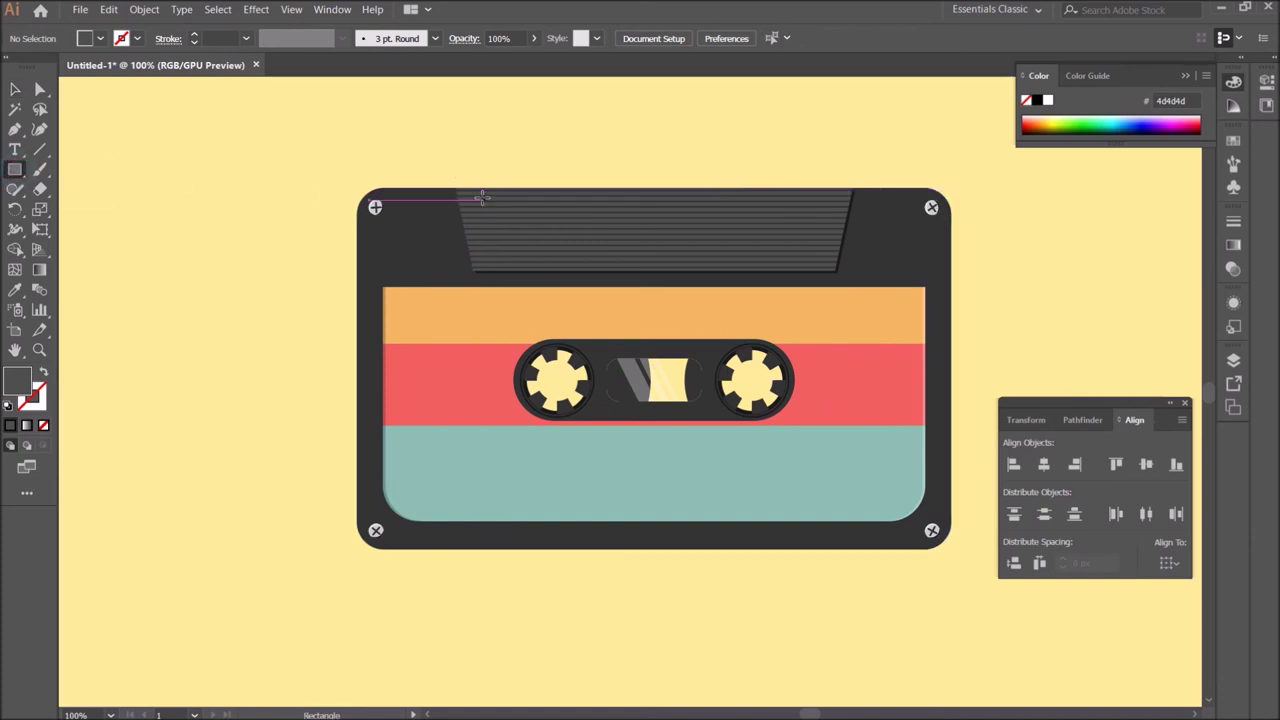
pyautogui.moveTo(488, 202); pyautogui.dragTo(512, 221)
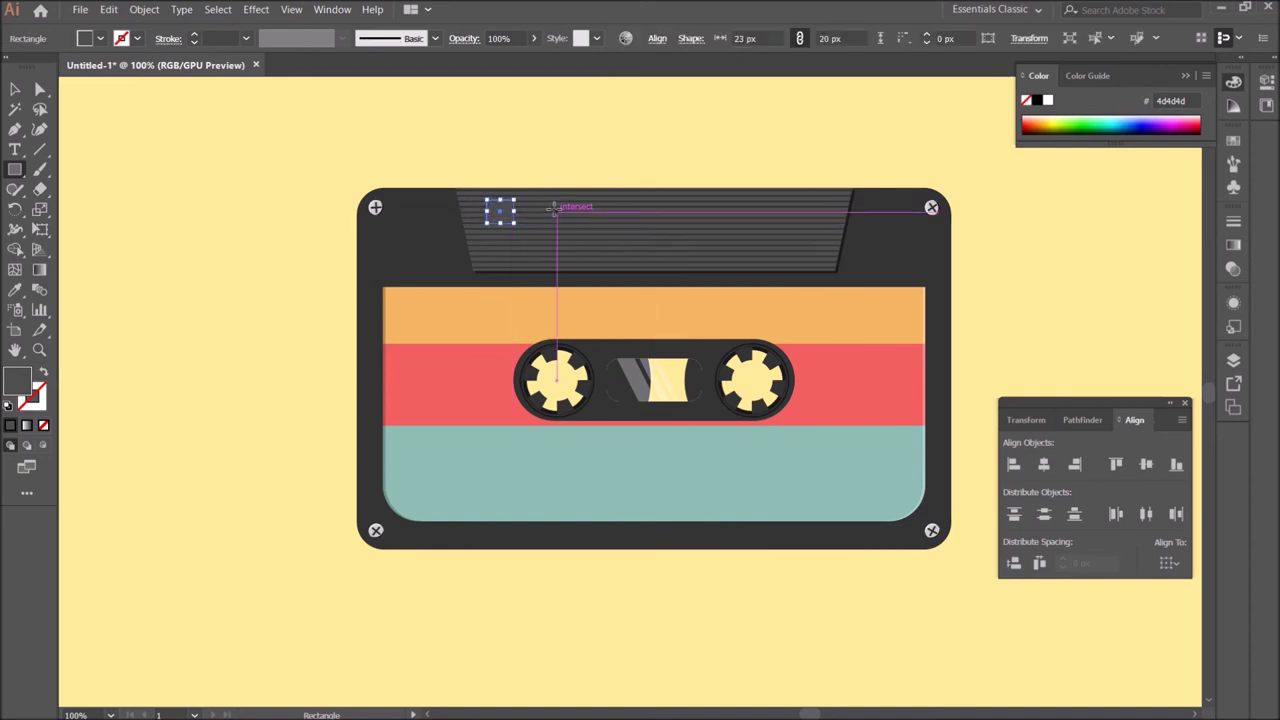
pyautogui.moveTo(17, 172); pyautogui.dragTo(95, 209)
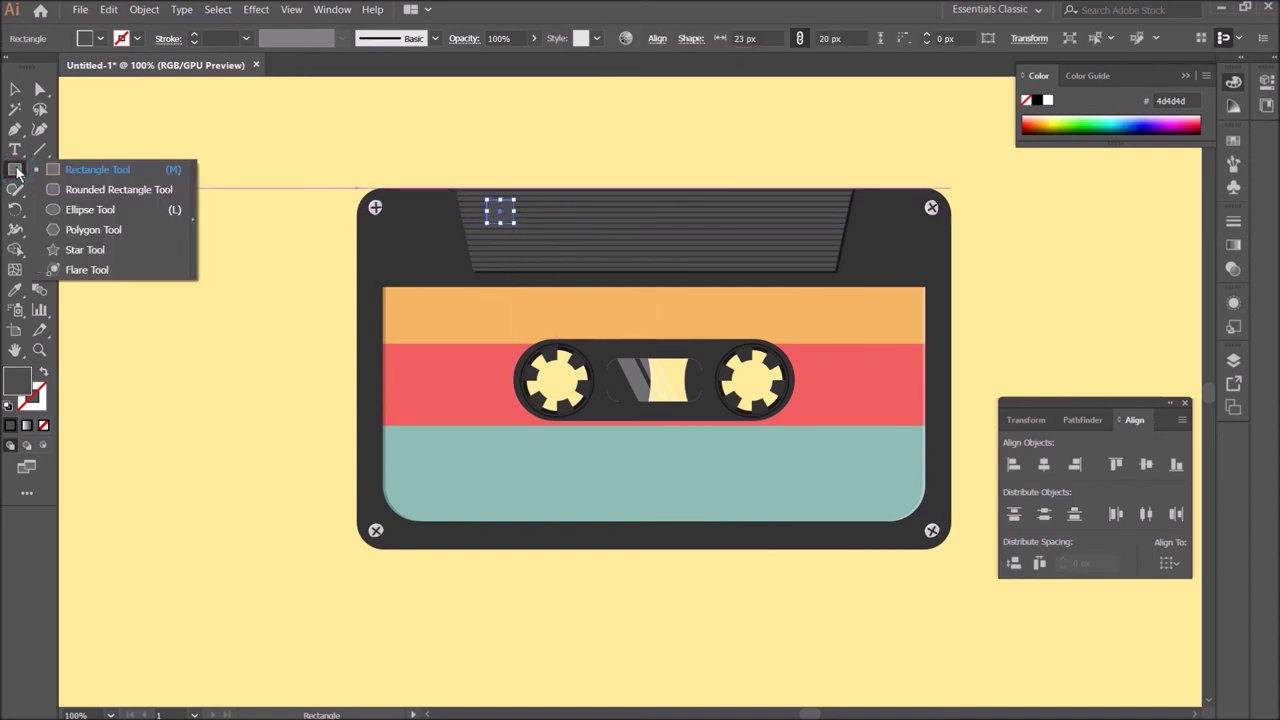
pyautogui.moveTo(577, 207); pyautogui.dragTo(586, 216)
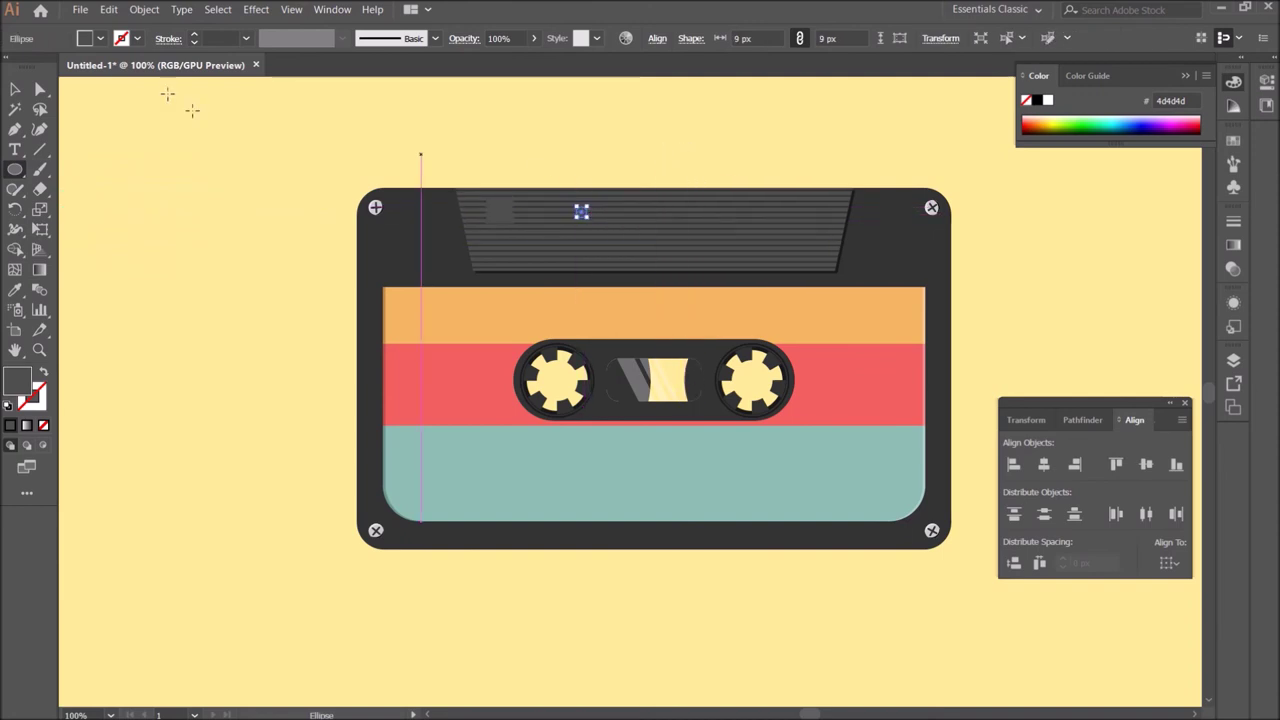
pyautogui.click(14, 91)
pyautogui.moveTo(580, 214); pyautogui.dragTo(583, 207)
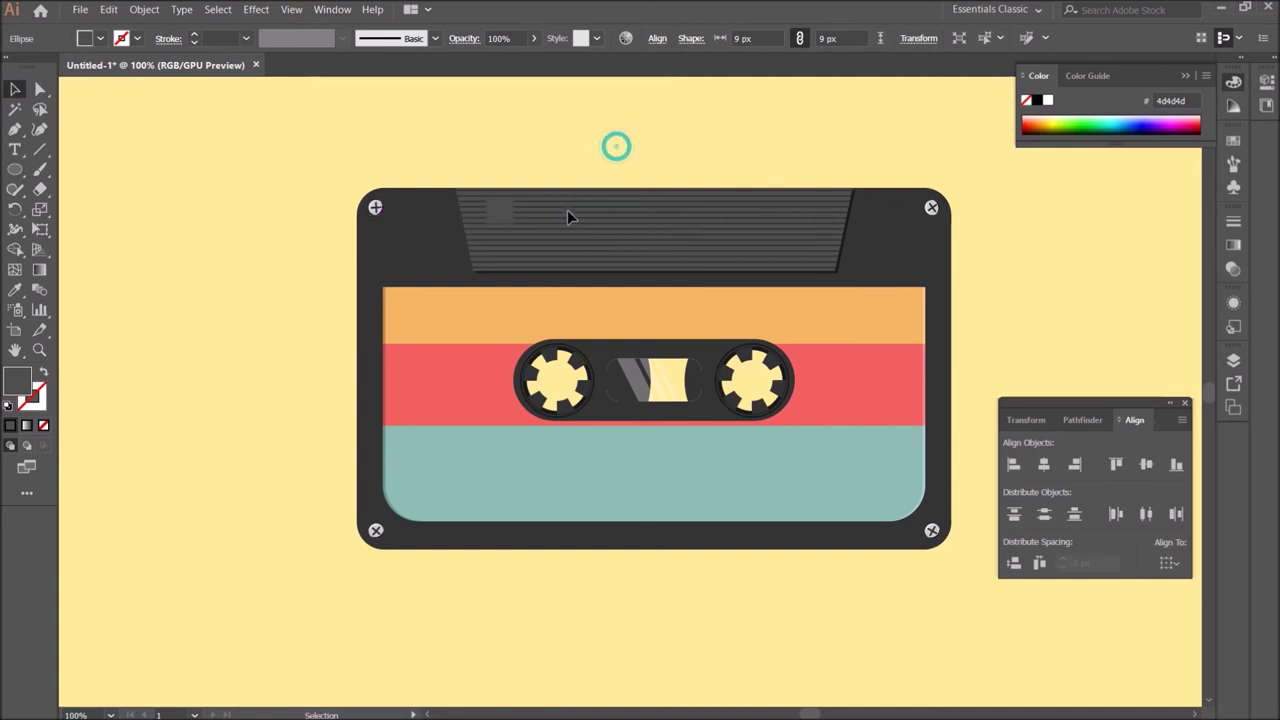
pyautogui.keyDown('shift'); pyautogui.click(493, 209); pyautogui.keyUp('shift')
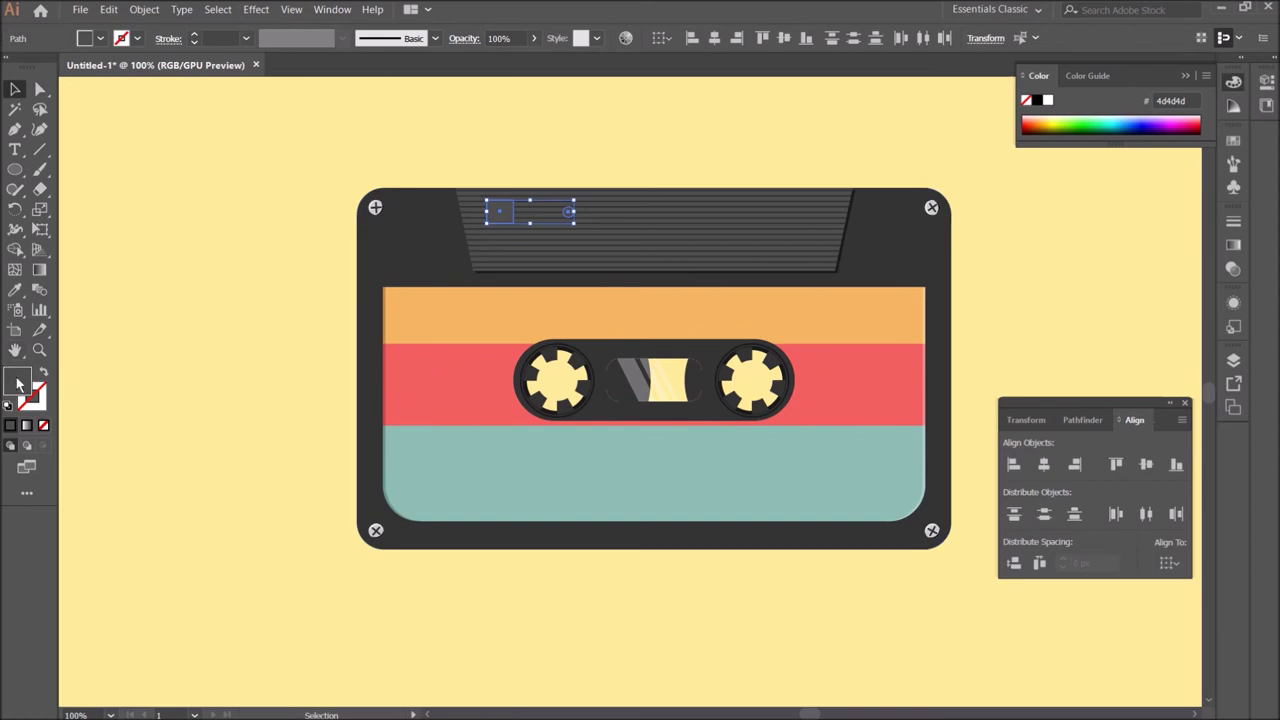
# Step: Give the small square and dot a light yellow fill with a dark grey stroke
pyautogui.click(41, 402)
pyautogui.click(1233, 140)
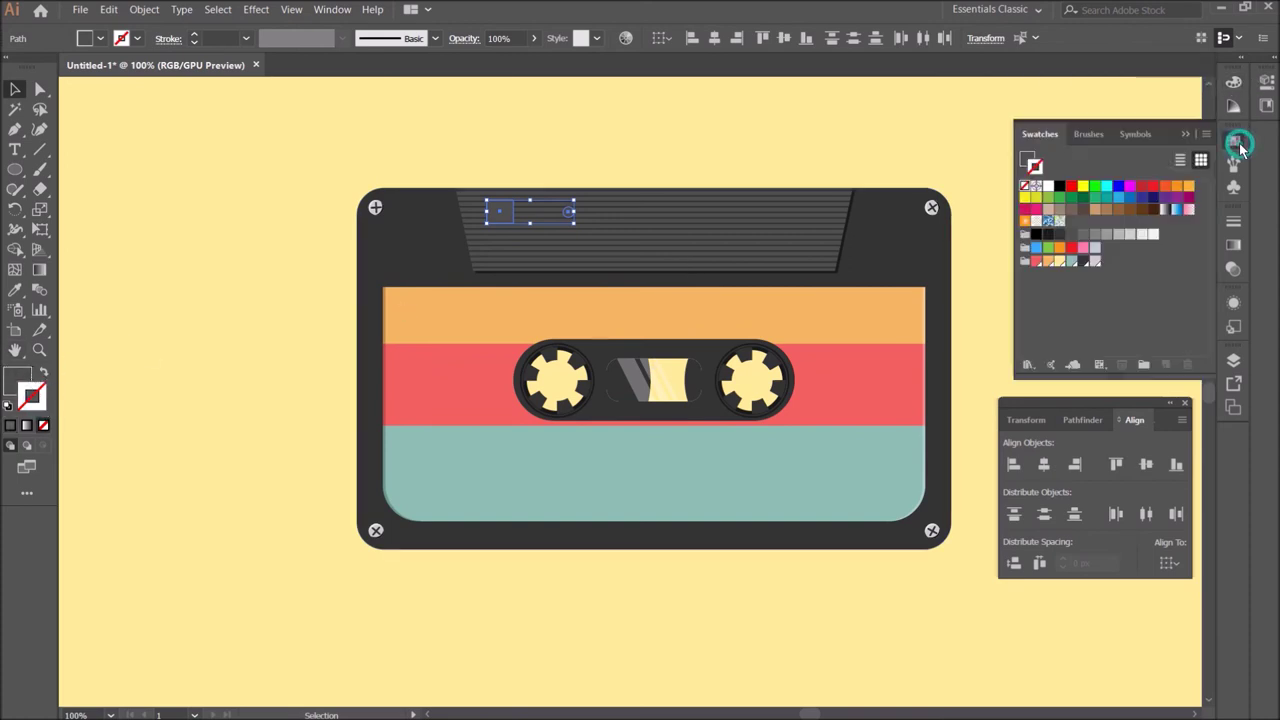
pyautogui.click(1058, 263)
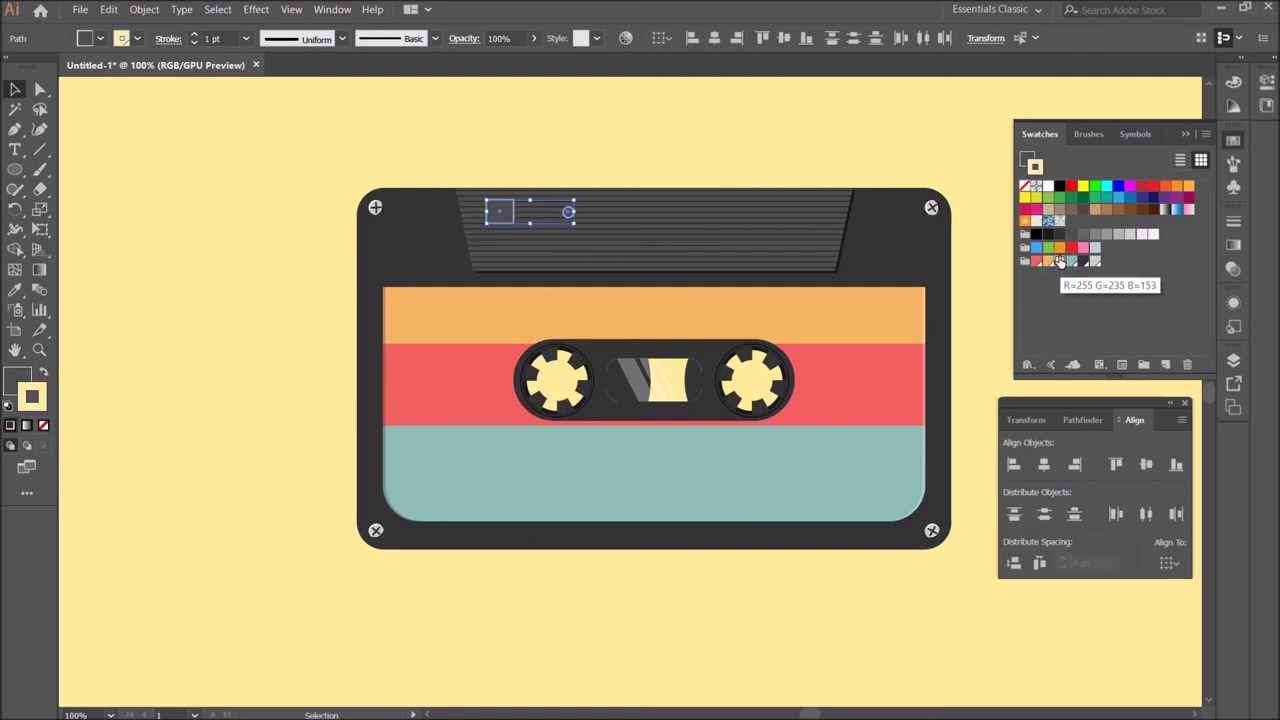
pyautogui.click(1025, 157)
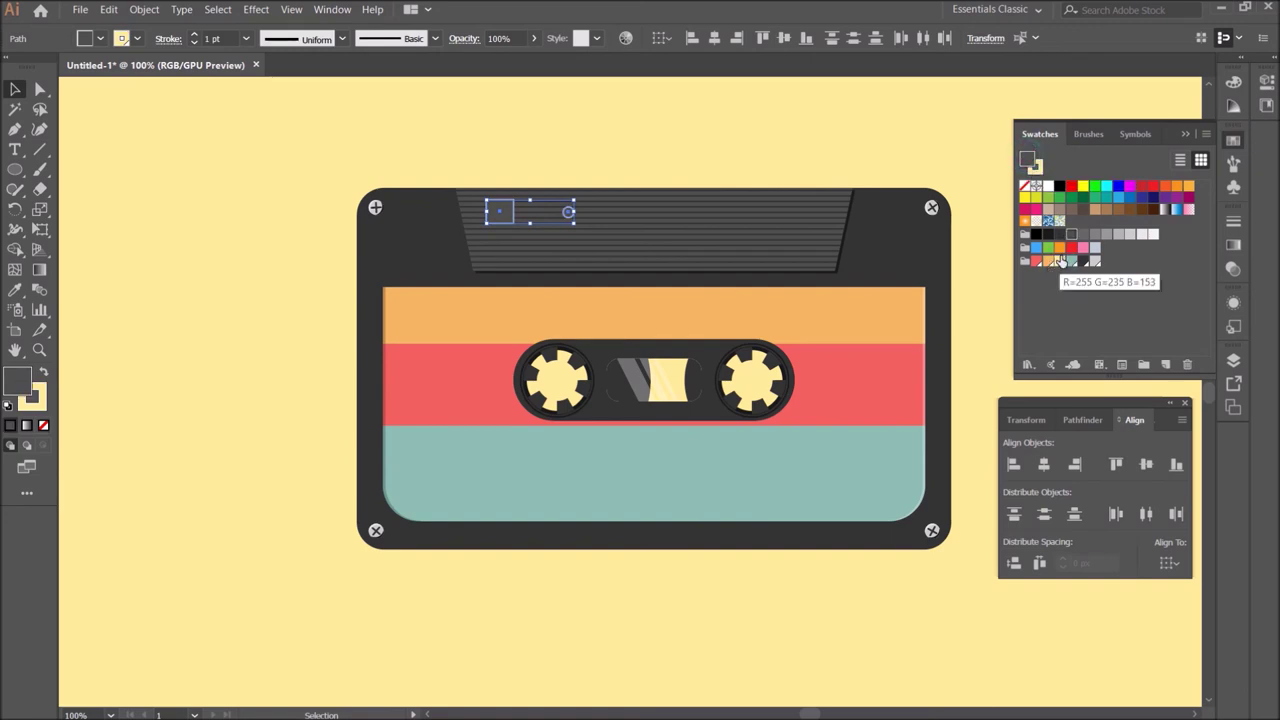
pyautogui.click(1061, 262)
pyautogui.click(1041, 171)
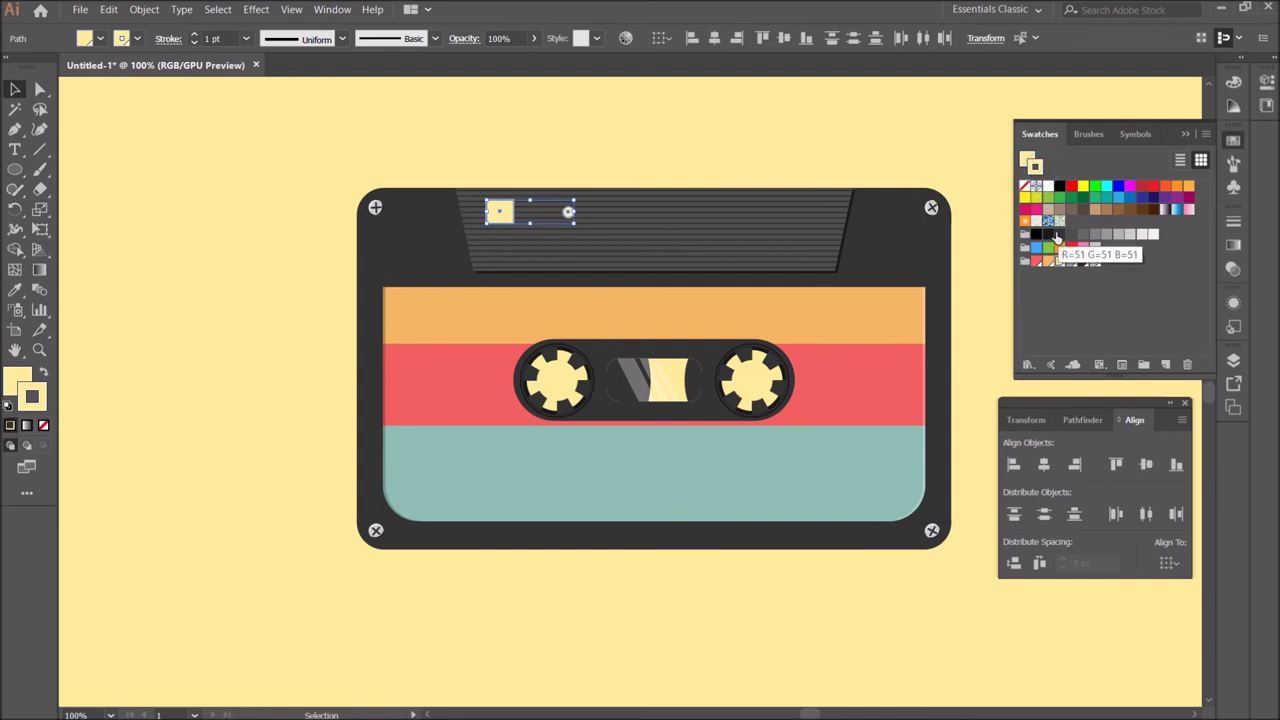
pyautogui.click(1057, 237)
pyautogui.click(811, 158)
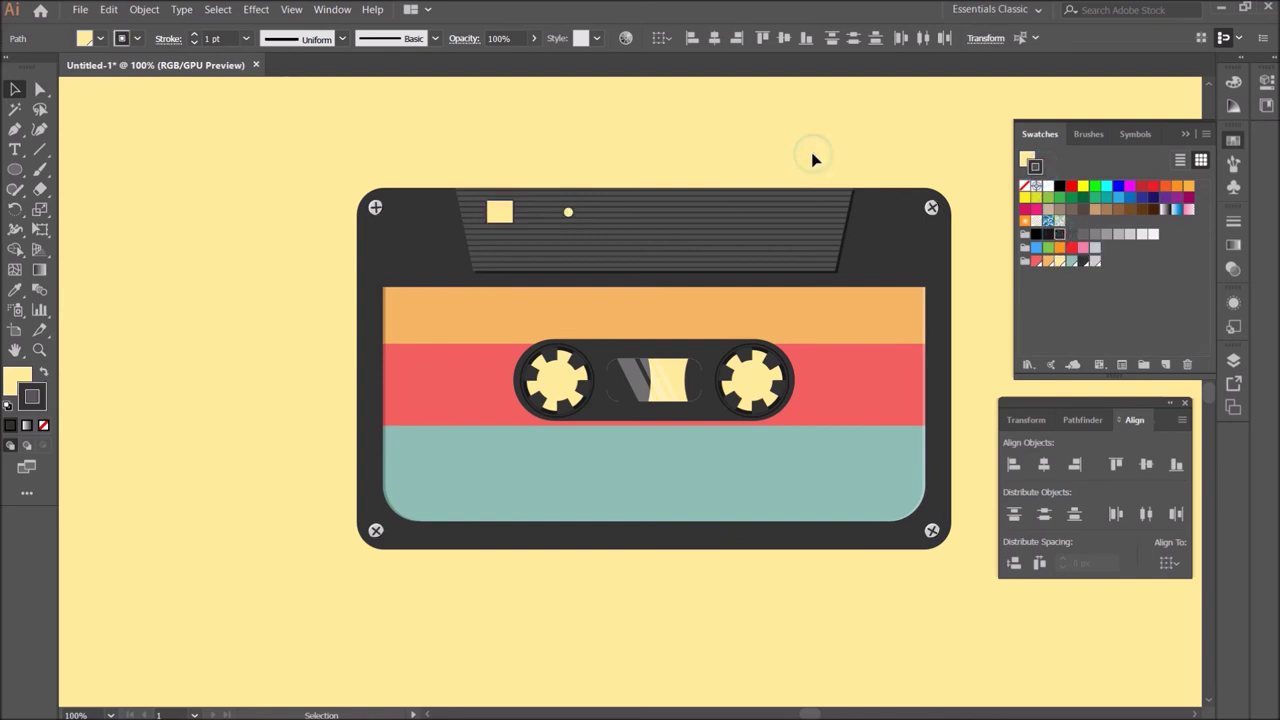
# Step: Reselect the yellow square and dot, then clear the selection and zoom in
pyautogui.click(500, 213)
pyautogui.keyDown('shift'); pyautogui.click(569, 212); pyautogui.keyUp('shift')
pyautogui.click(625, 150)
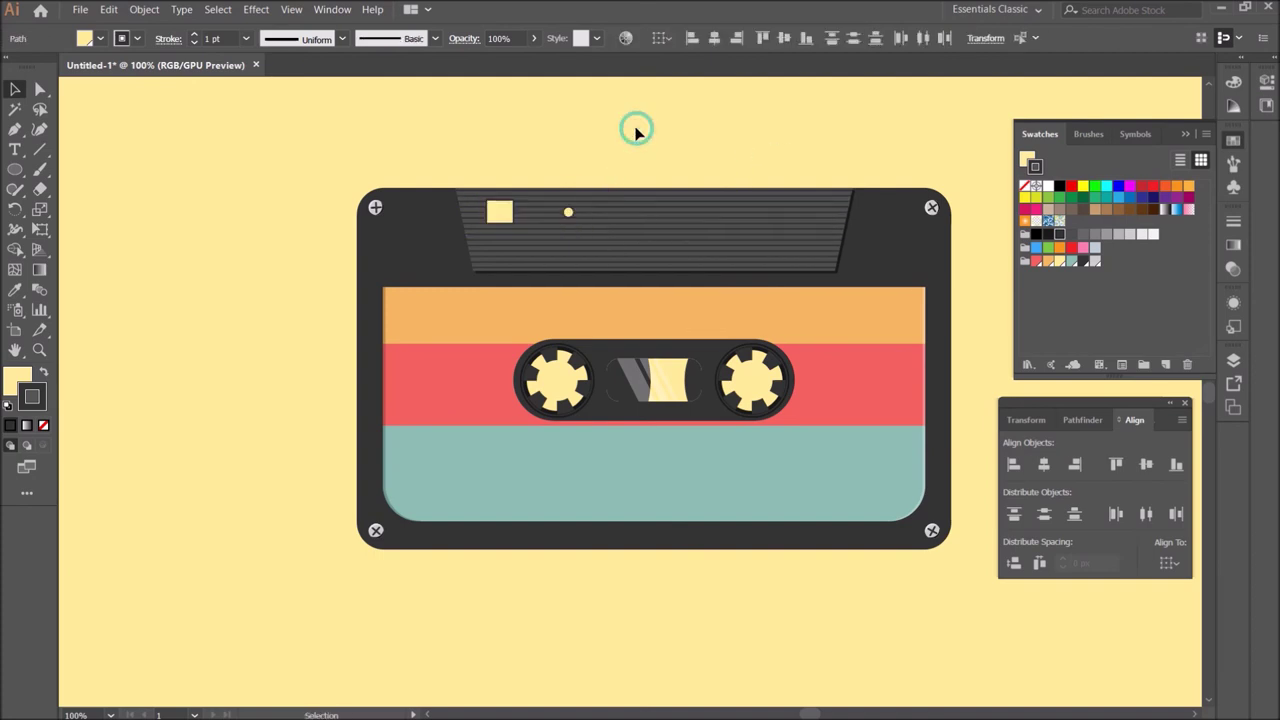
pyautogui.hotkey('ctrl', '=')
# Step: Enlarge the yellow dot to about 11.5 px and round the yellow square's corners
pyautogui.scroll(1, 497, 286)
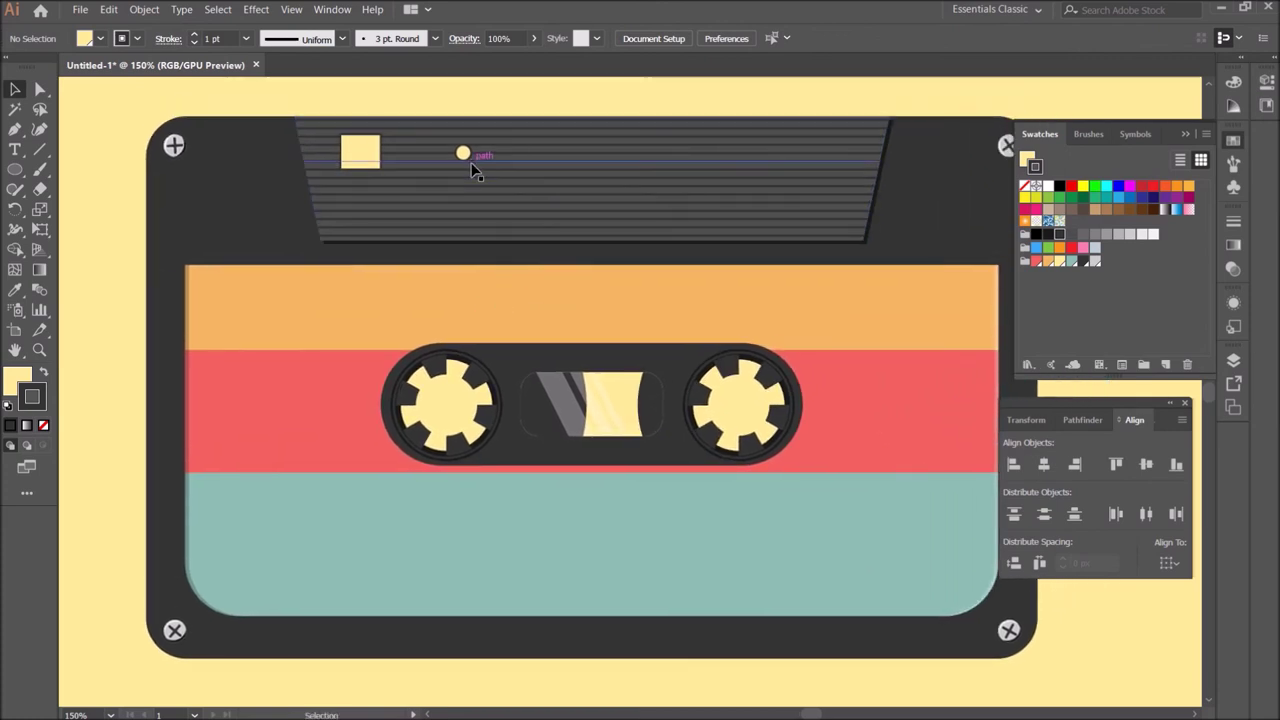
pyautogui.moveTo(467, 145); pyautogui.dragTo(470, 147)
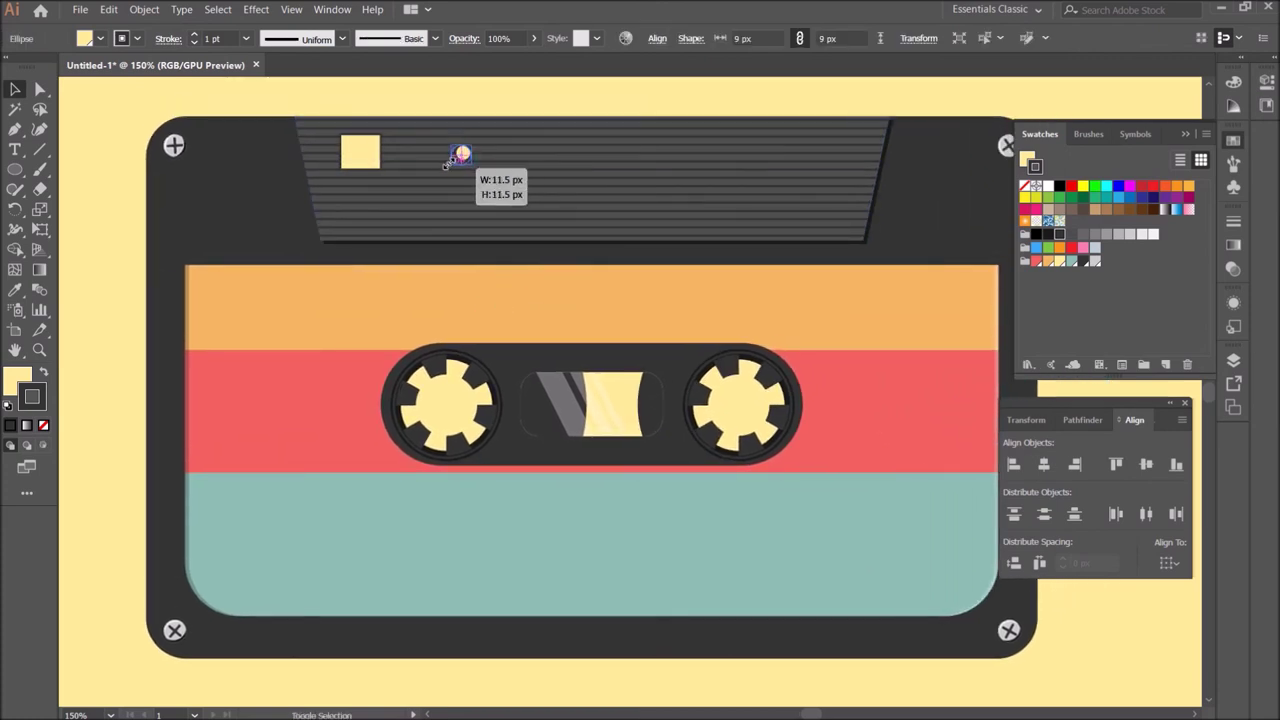
pyautogui.moveTo(468, 147)
pyautogui.mouseDown()
pyautogui.moveTo(441, 166)
pyautogui.moveTo(368, 160)
pyautogui.moveTo(387, 172)
pyautogui.mouseUp()
pyautogui.click(375, 167)
pyautogui.click(434, 94)
pyautogui.click(465, 92)
# Step: Make a vertically reflected copy of the square-and-dot pair on the window's right side
pyautogui.click(458, 155)
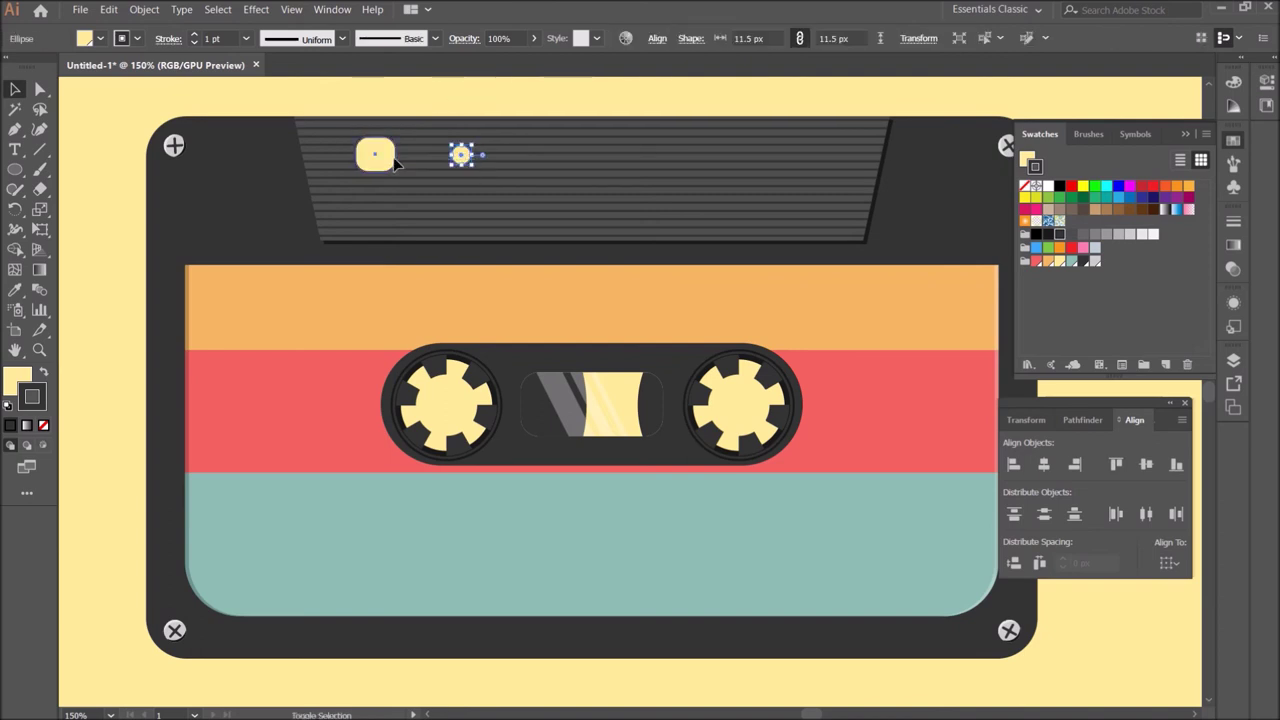
pyautogui.rightClick(394, 159)
pyautogui.moveTo(440, 351)
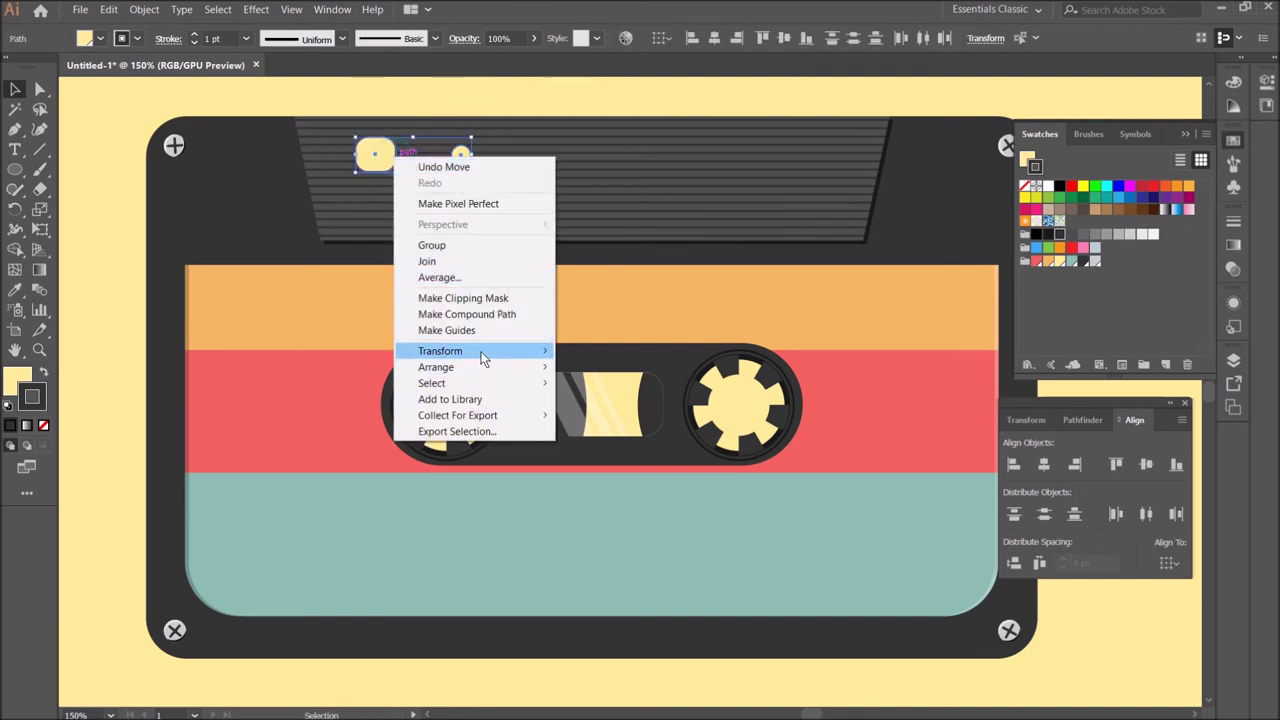
pyautogui.click(606, 402)
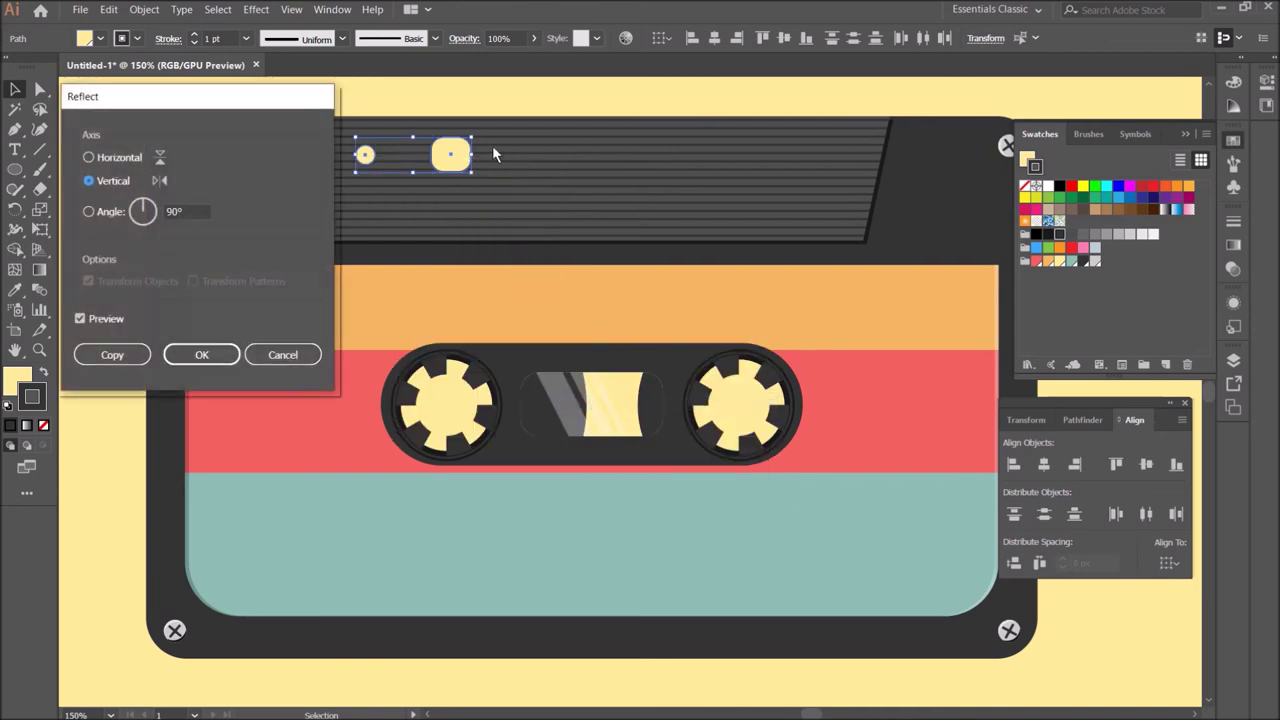
pyautogui.click(118, 357)
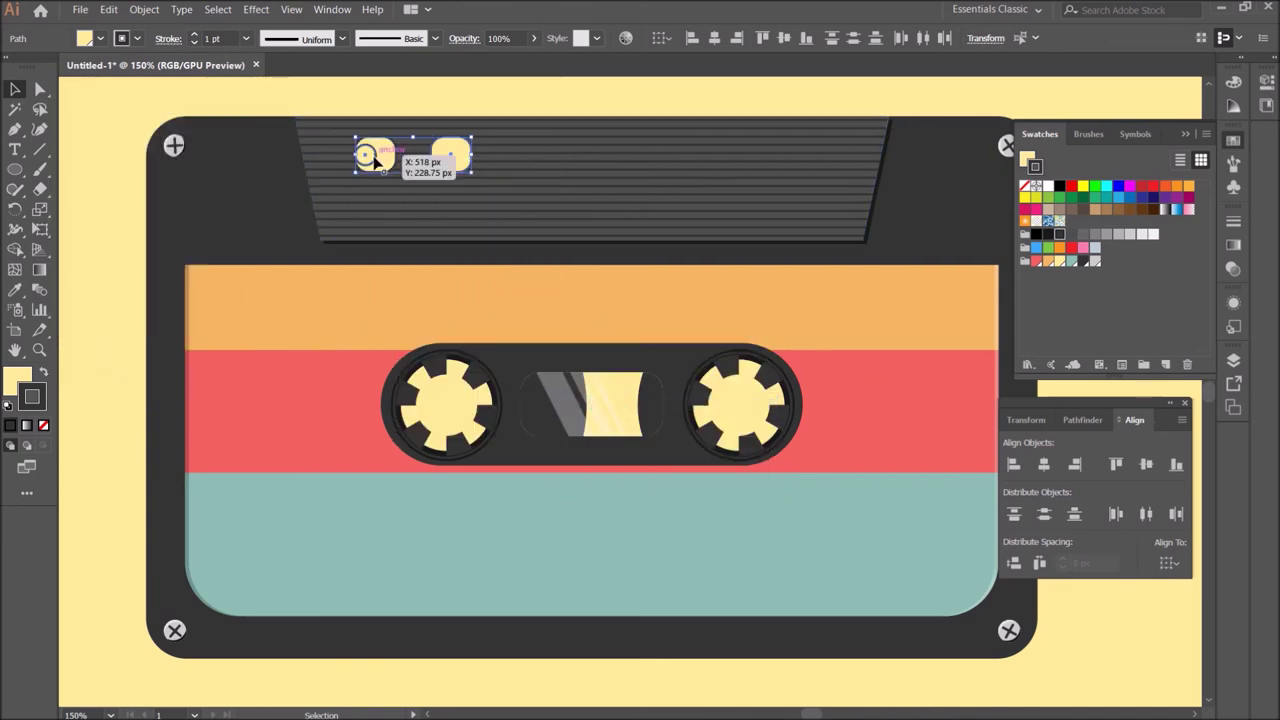
pyautogui.click(445, 160)
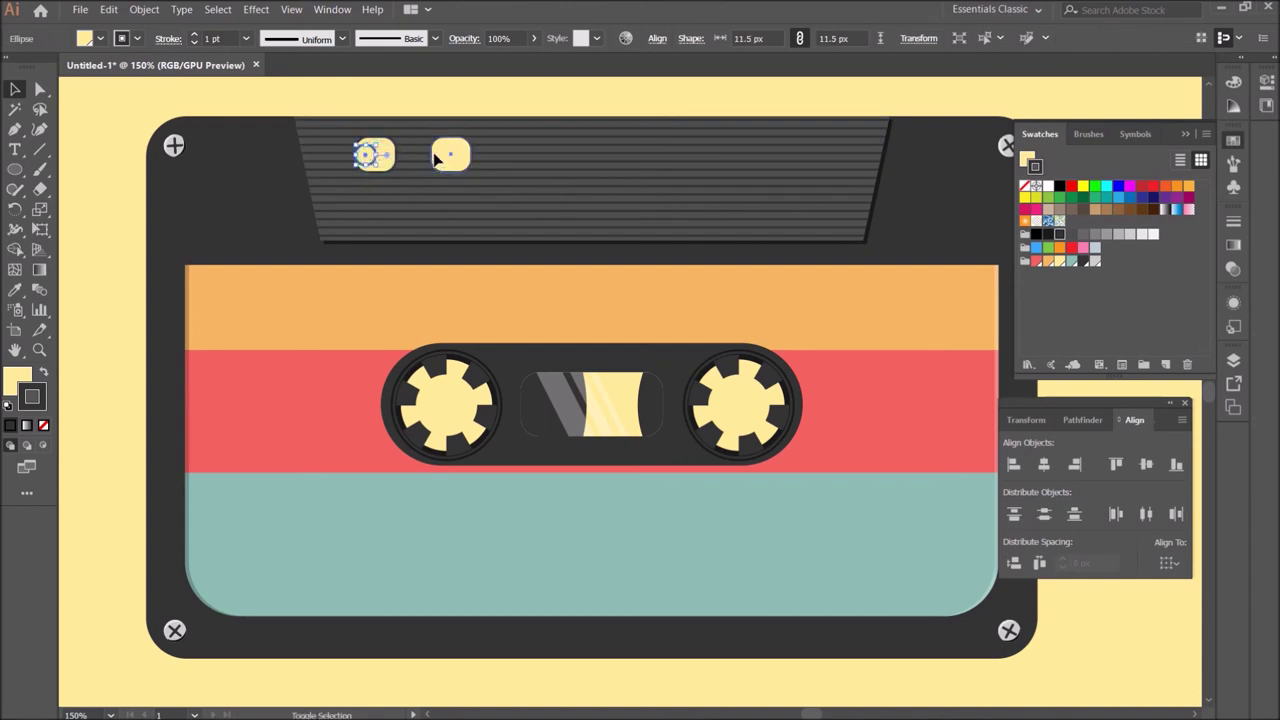
pyautogui.keyDown('shift'); pyautogui.click(372, 160); pyautogui.keyUp('shift')
pyautogui.moveTo(372, 160)
pyautogui.mouseDown()
pyautogui.moveTo(748, 165)
pyautogui.moveTo(734, 165)
pyautogui.mouseUp()
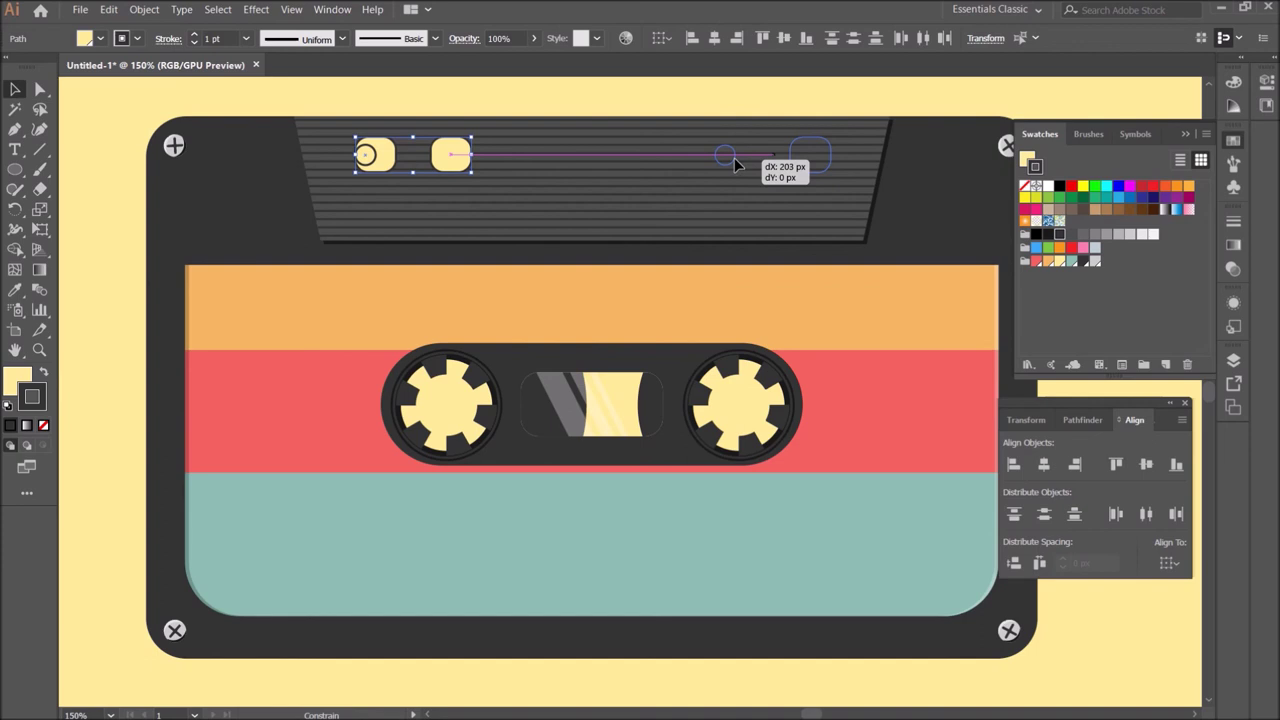
pyautogui.moveTo(734, 165); pyautogui.dragTo(734, 165)
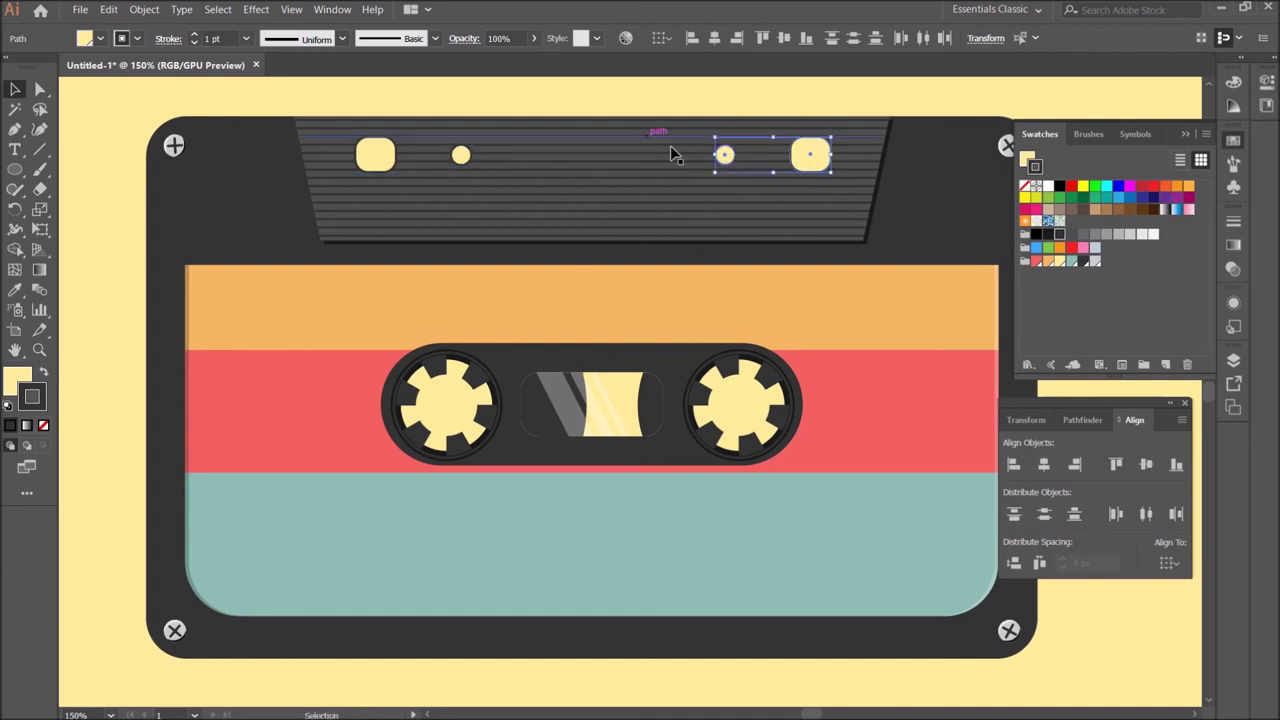
# Step: Copy the top-right screw into the tape window and centre it on the window
pyautogui.click(1006, 146)
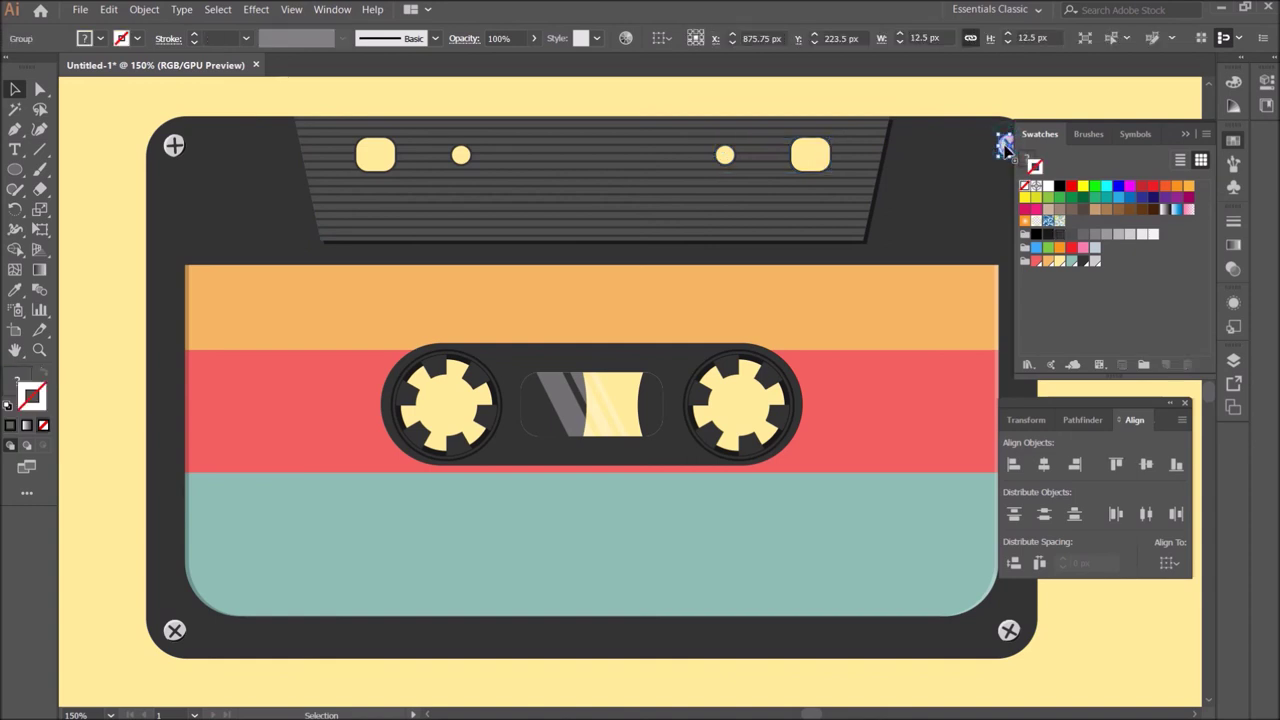
pyautogui.moveTo(1006, 146); pyautogui.dragTo(580, 222)
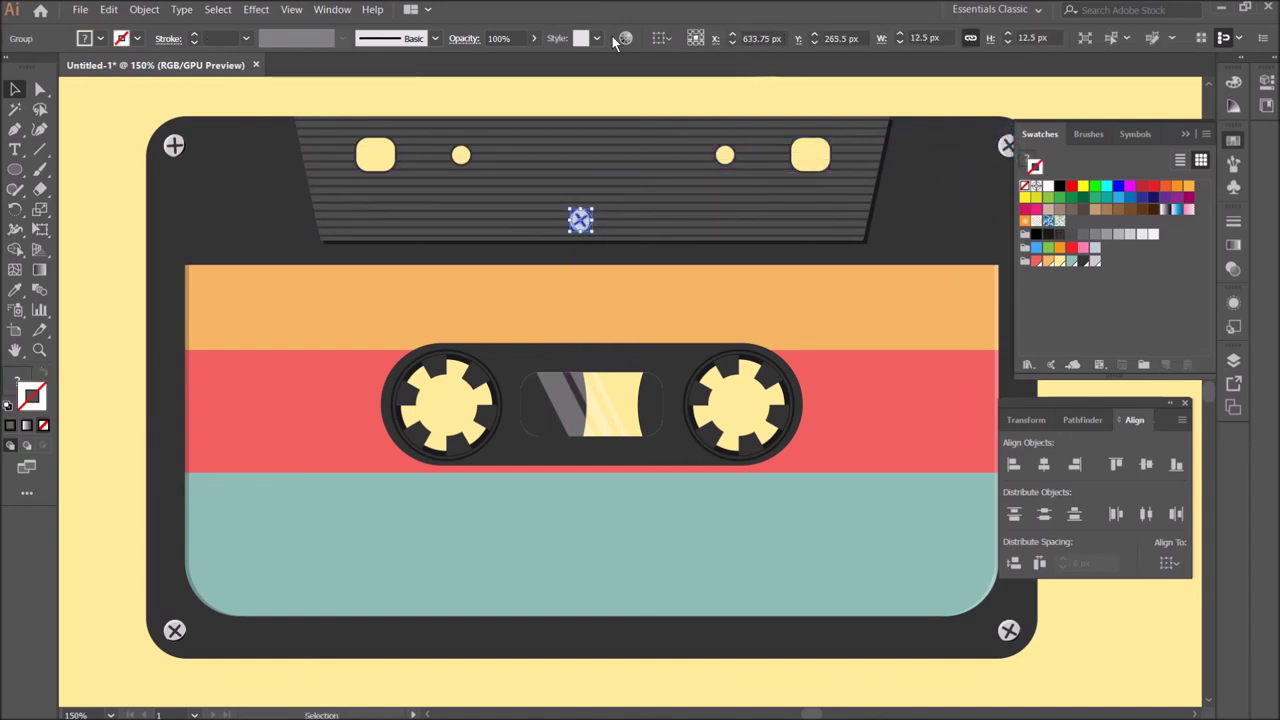
pyautogui.click(1170, 564)
pyautogui.click(1186, 608)
pyautogui.click(1043, 463)
pyautogui.keyDown('shift'); pyautogui.click(818, 204); pyautogui.keyUp('shift')
pyautogui.click(816, 210)
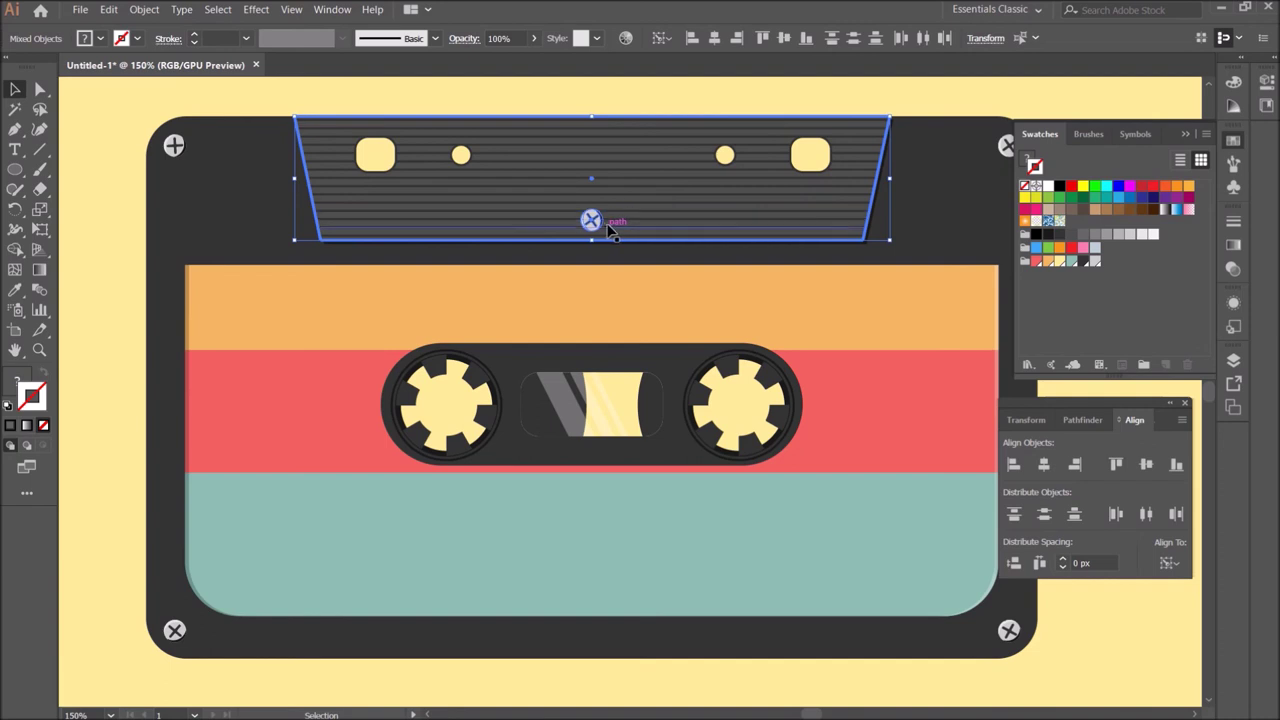
pyautogui.click(1146, 464)
pyautogui.click(874, 113)
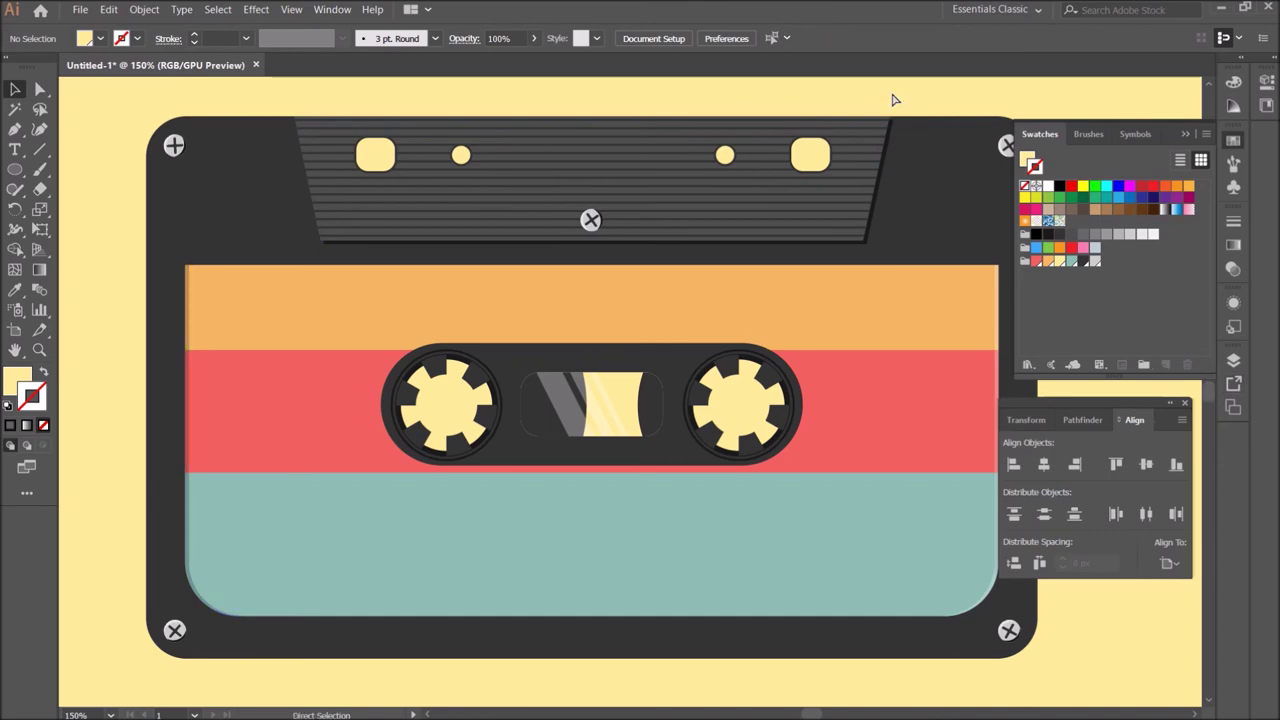
pyautogui.hotkey('ctrl', '0')
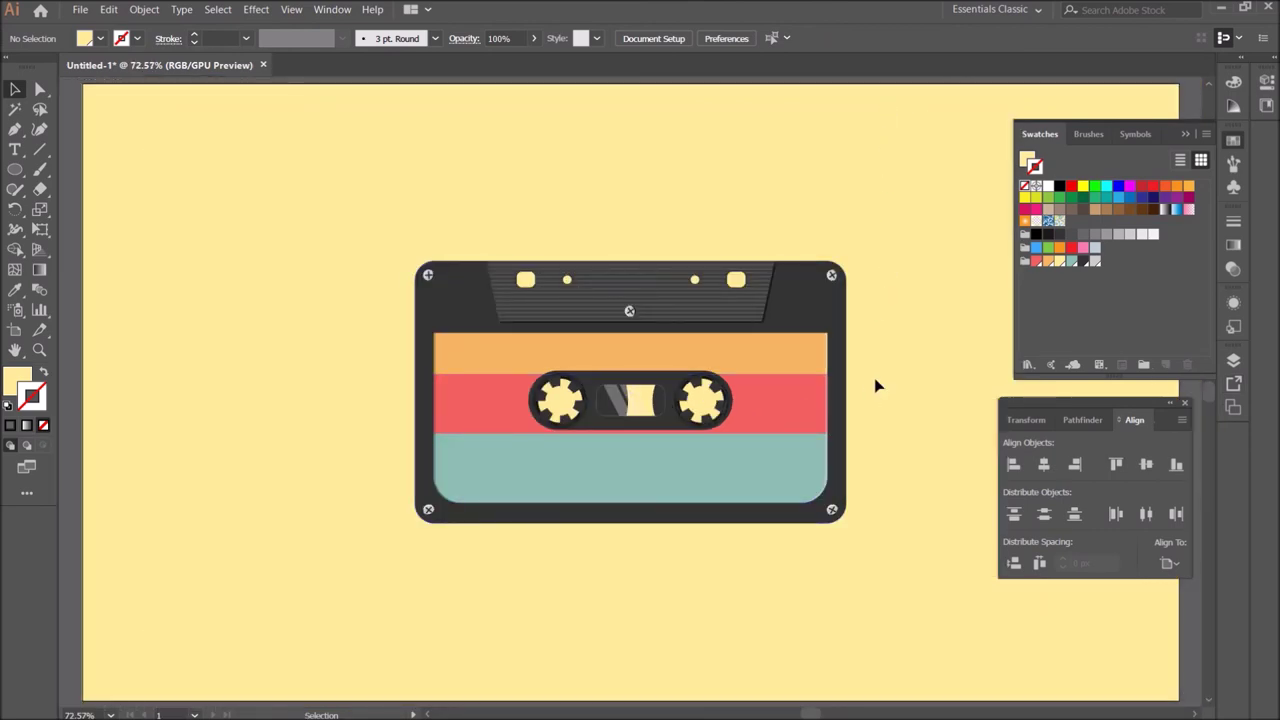
# Step: Add a Multiply drop shadow to the cassette body: 90% opacity, 7 px offsets, 5 px blur
pyautogui.click(835, 325)
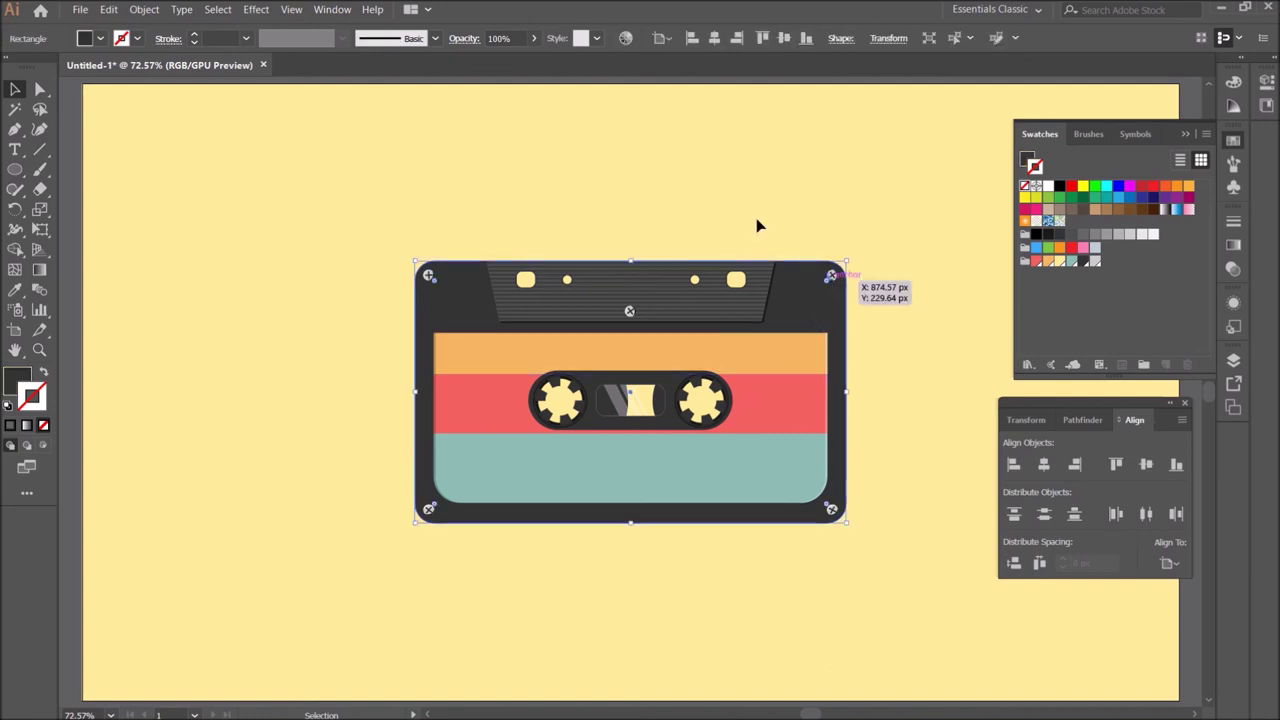
pyautogui.click(256, 9)
pyautogui.moveTo(276, 225)
pyautogui.click(483, 226)
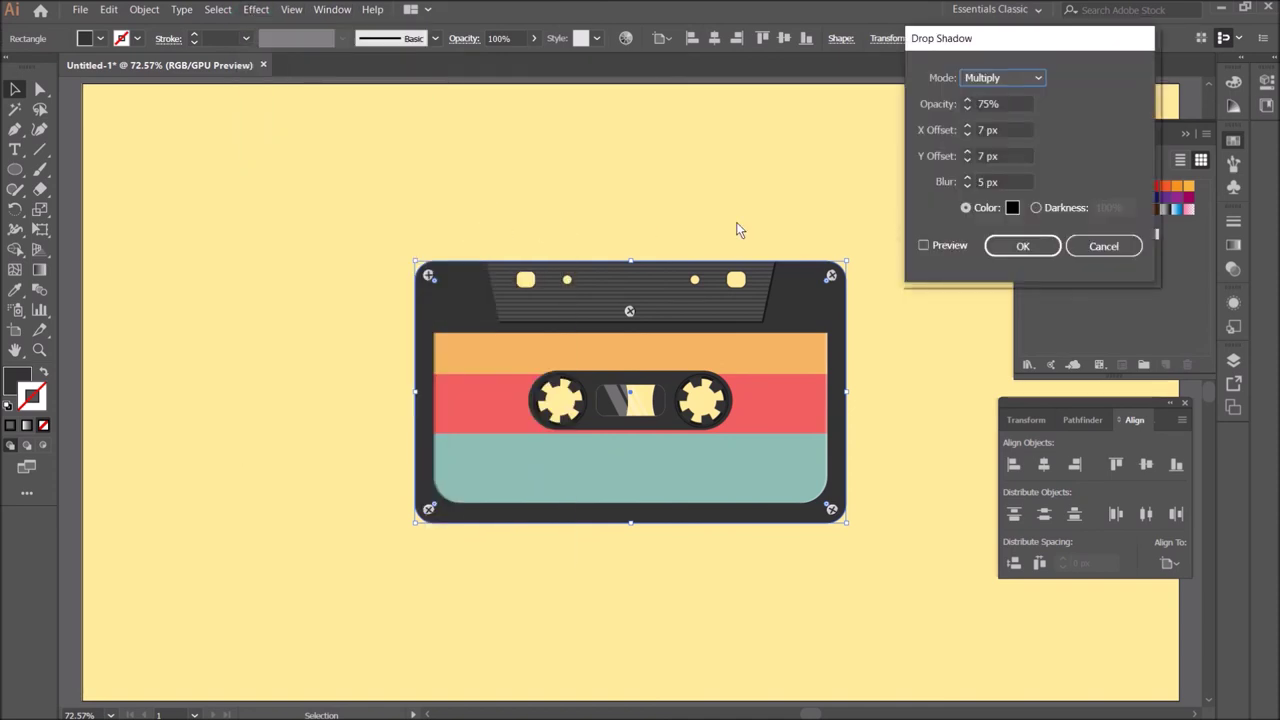
pyautogui.click(923, 246)
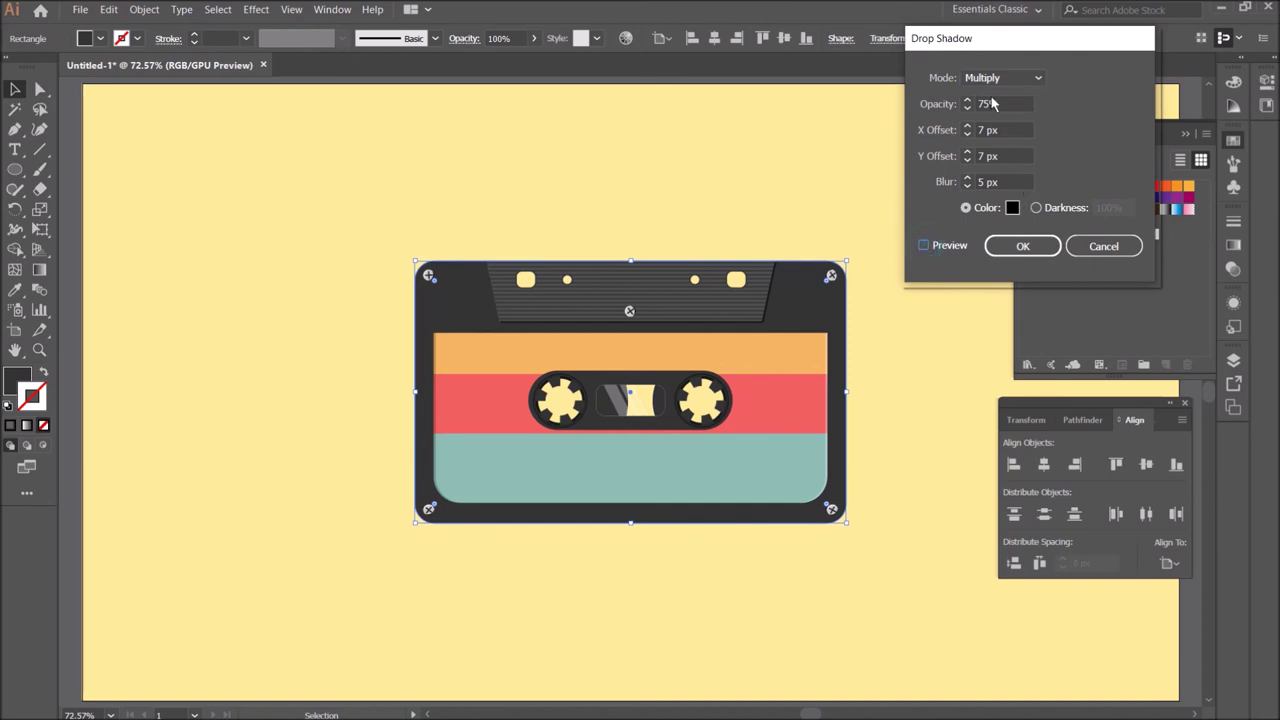
pyautogui.press('space')
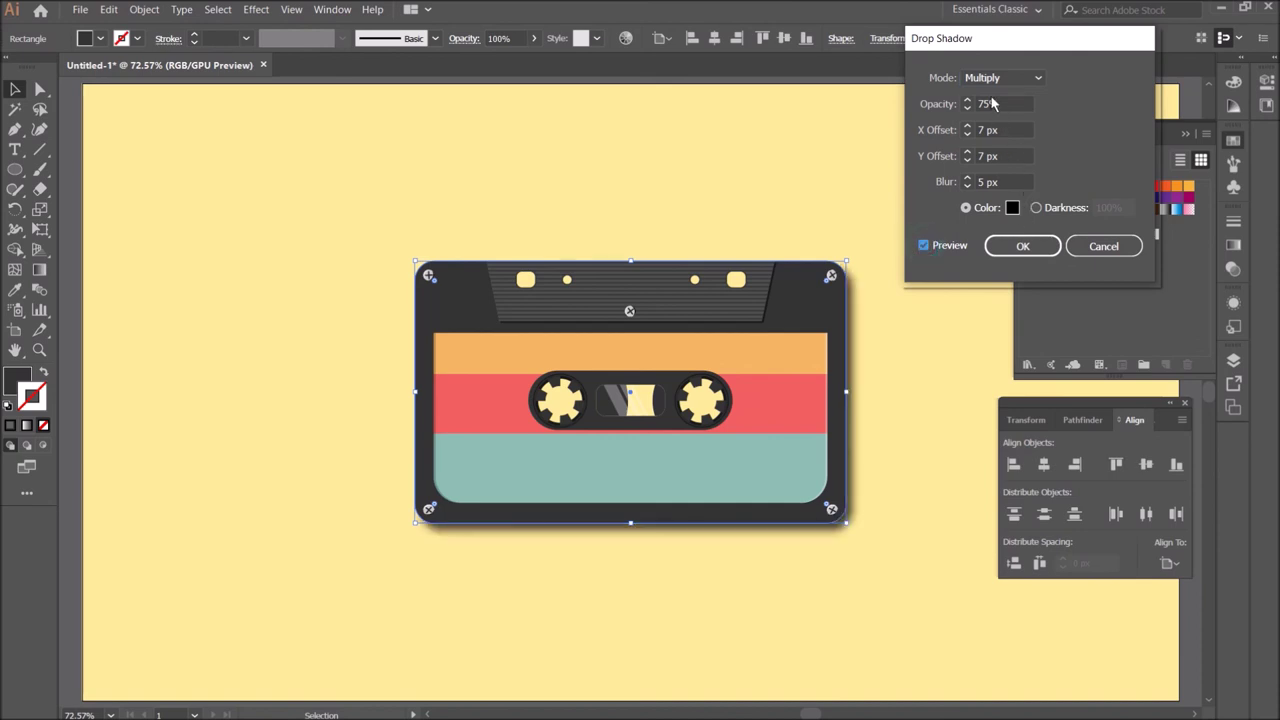
pyautogui.doubleClick(990, 103)
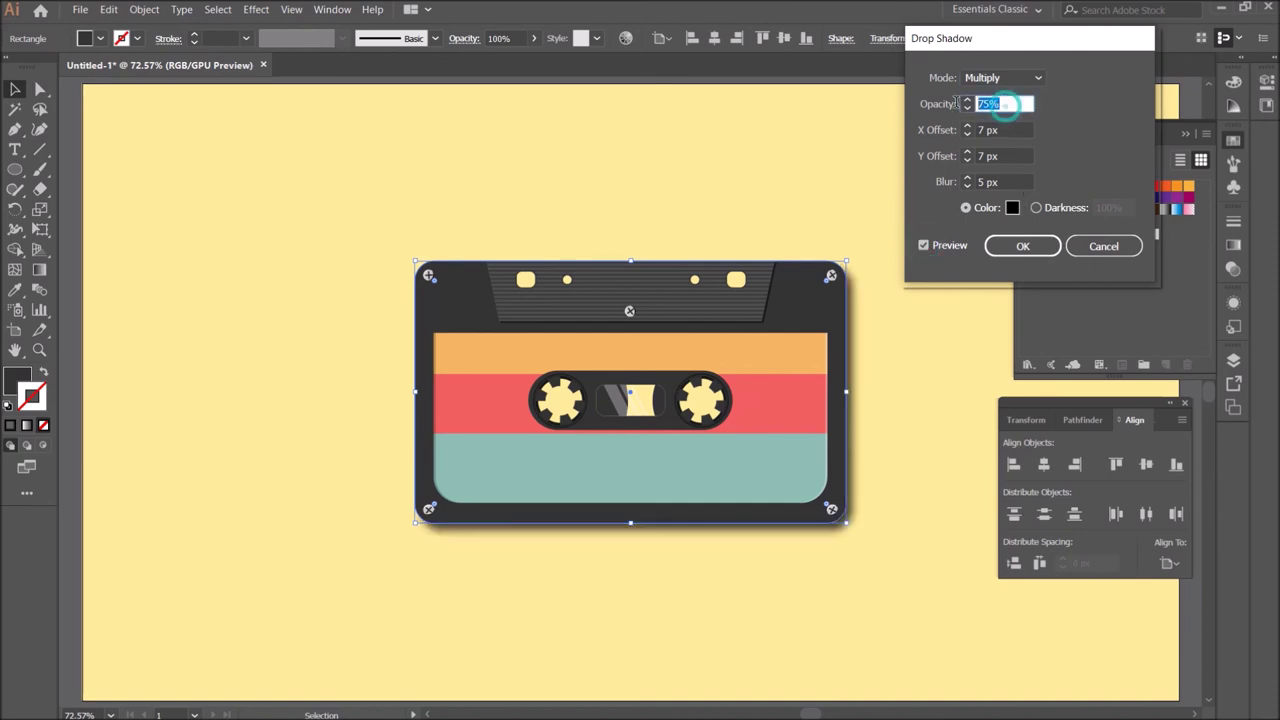
pyautogui.write('90')
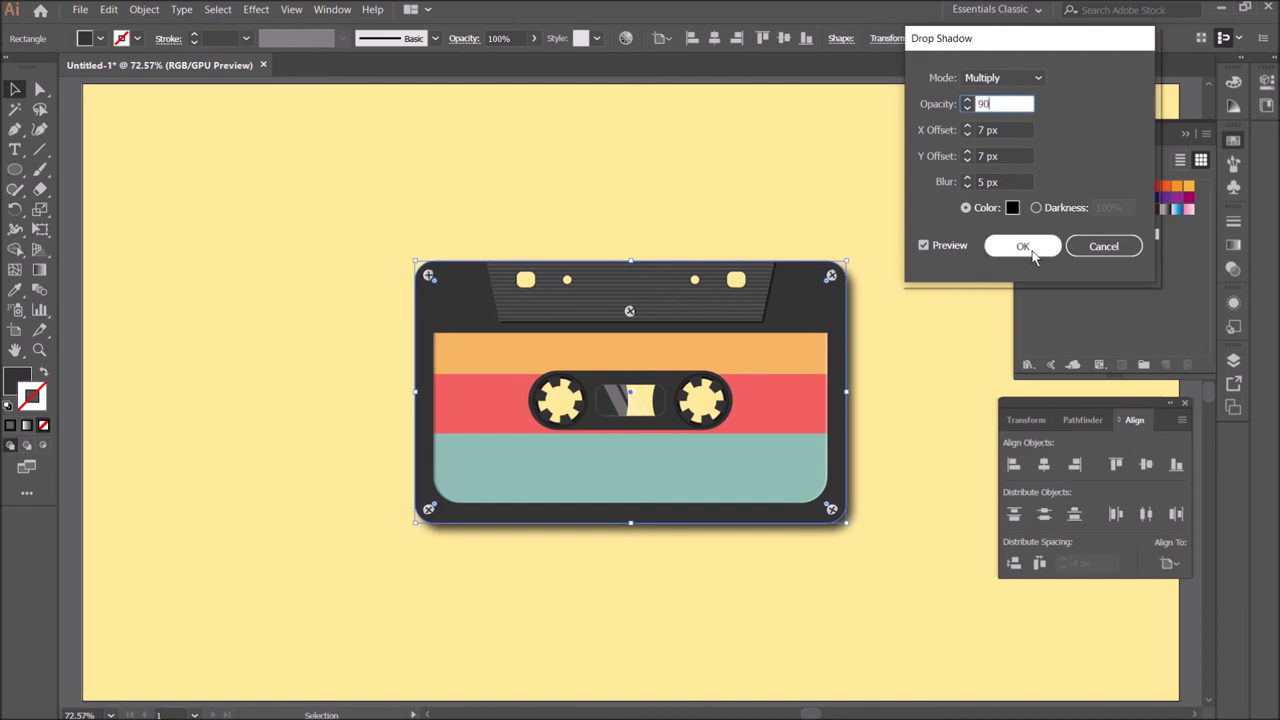
pyautogui.click(1023, 246)
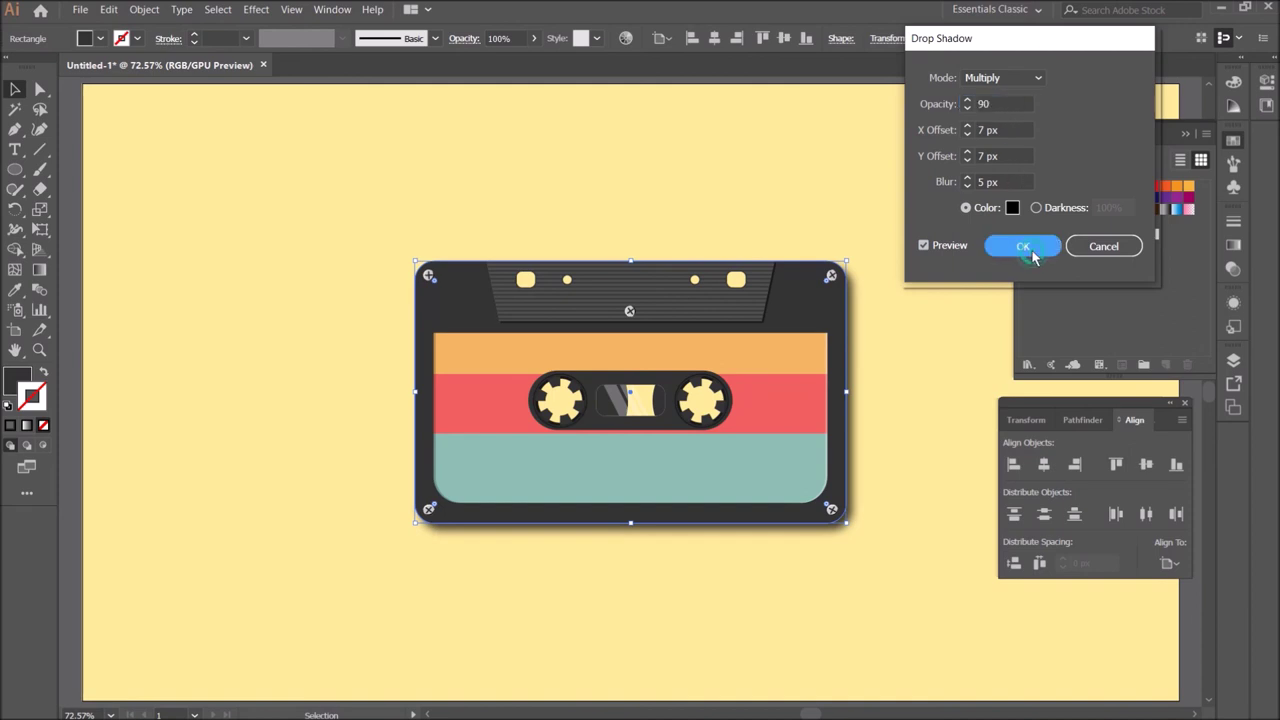
pyautogui.click(928, 320)
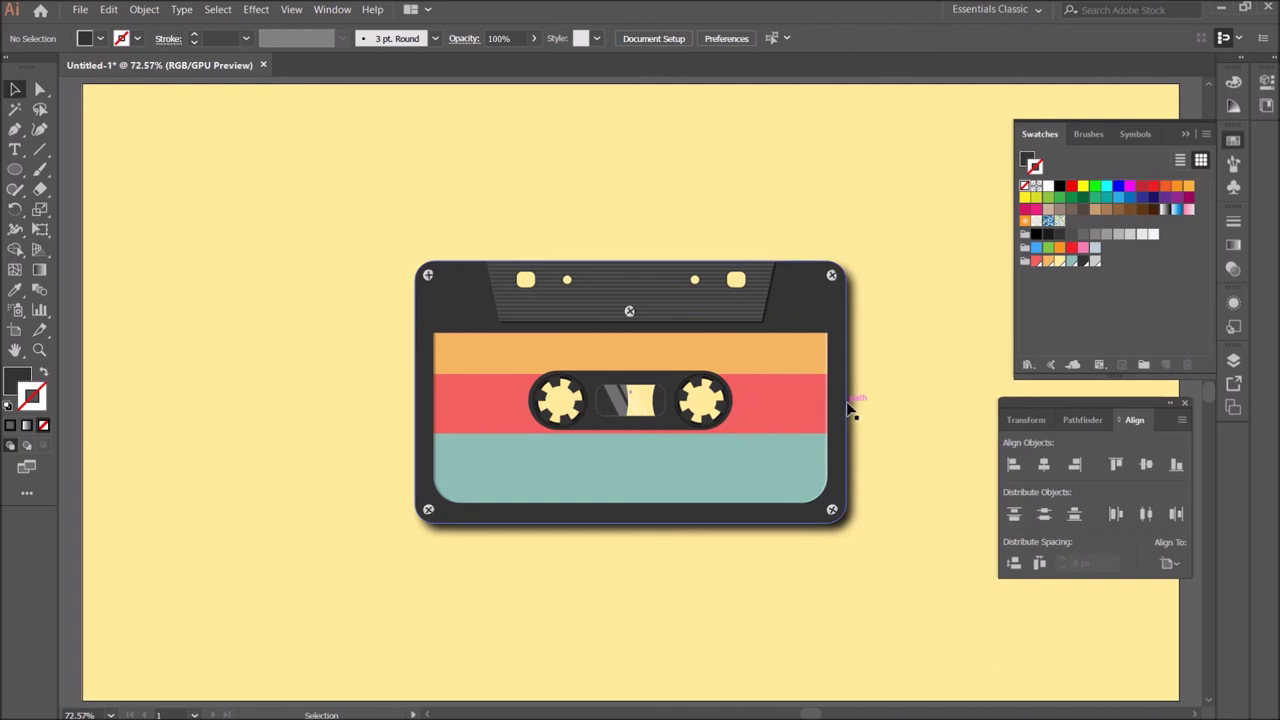
pyautogui.press('a')
# Step: Move the entire cassette straight down 120 px on the yellow artboard
pyautogui.hotkey('ctrl', '-')
pyautogui.hotkey('ctrl', '-')
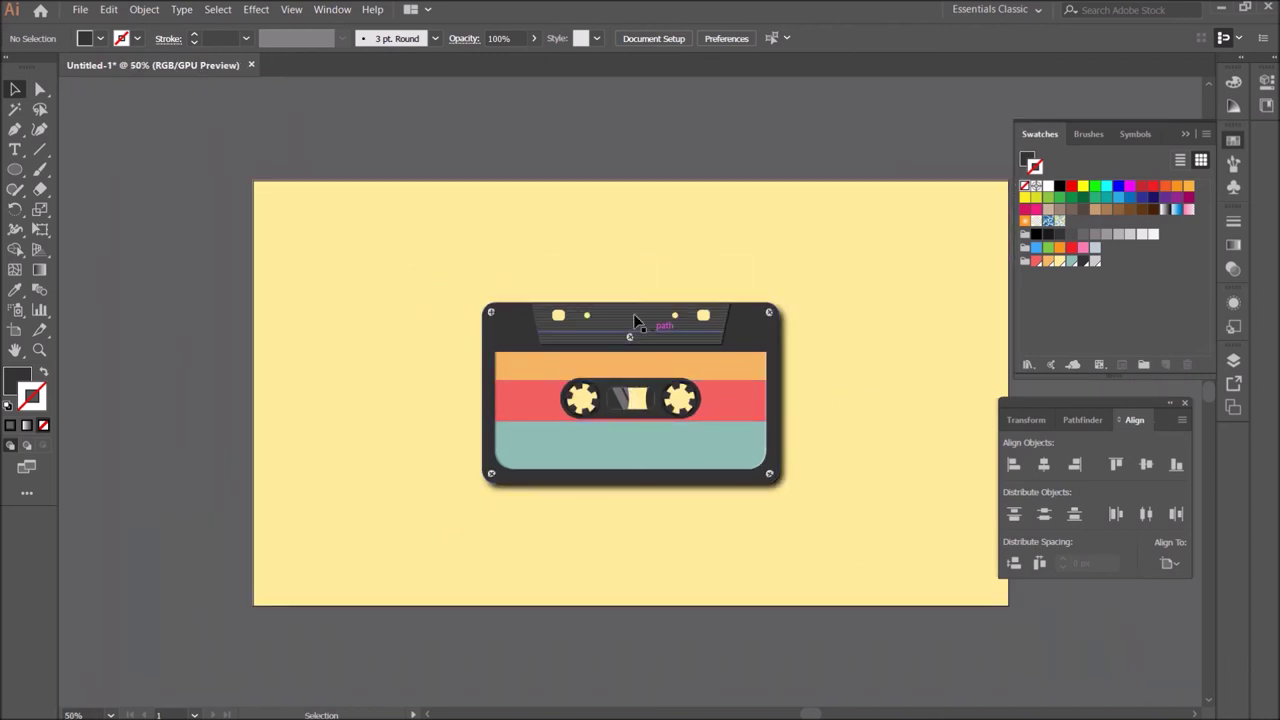
pyautogui.moveTo(437, 277); pyautogui.dragTo(841, 519)
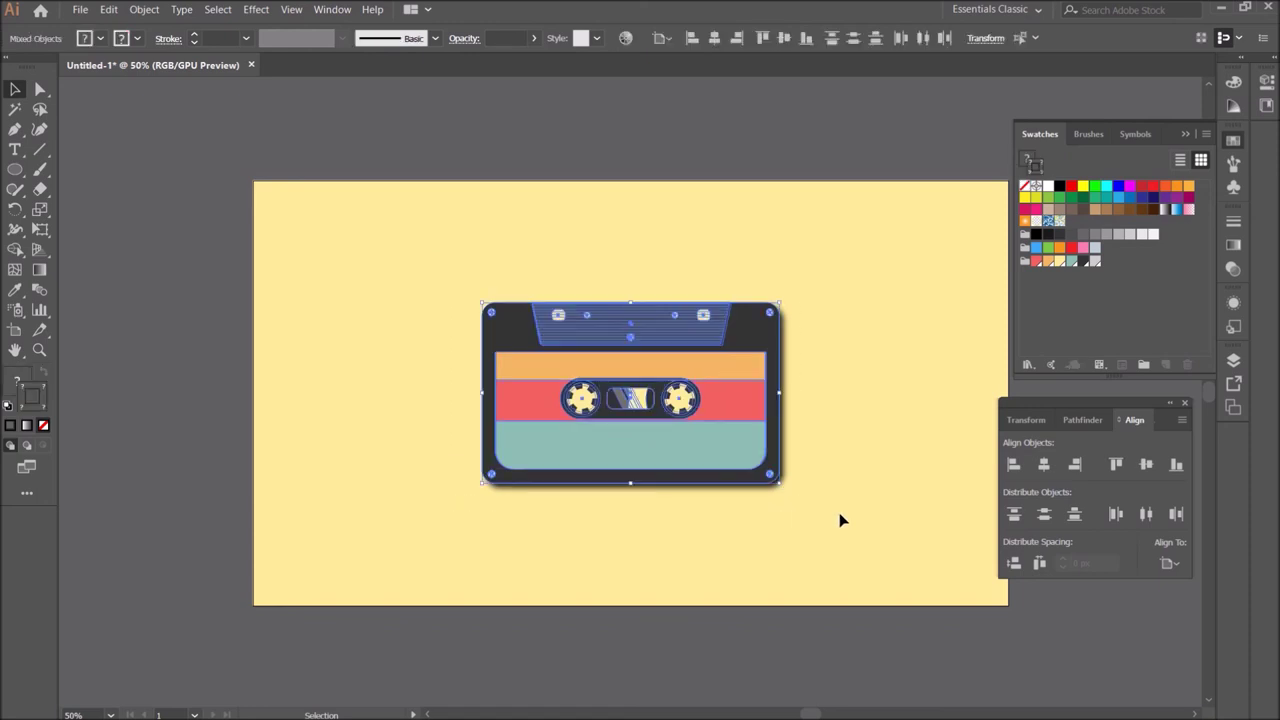
pyautogui.moveTo(699, 437); pyautogui.dragTo(700, 509)
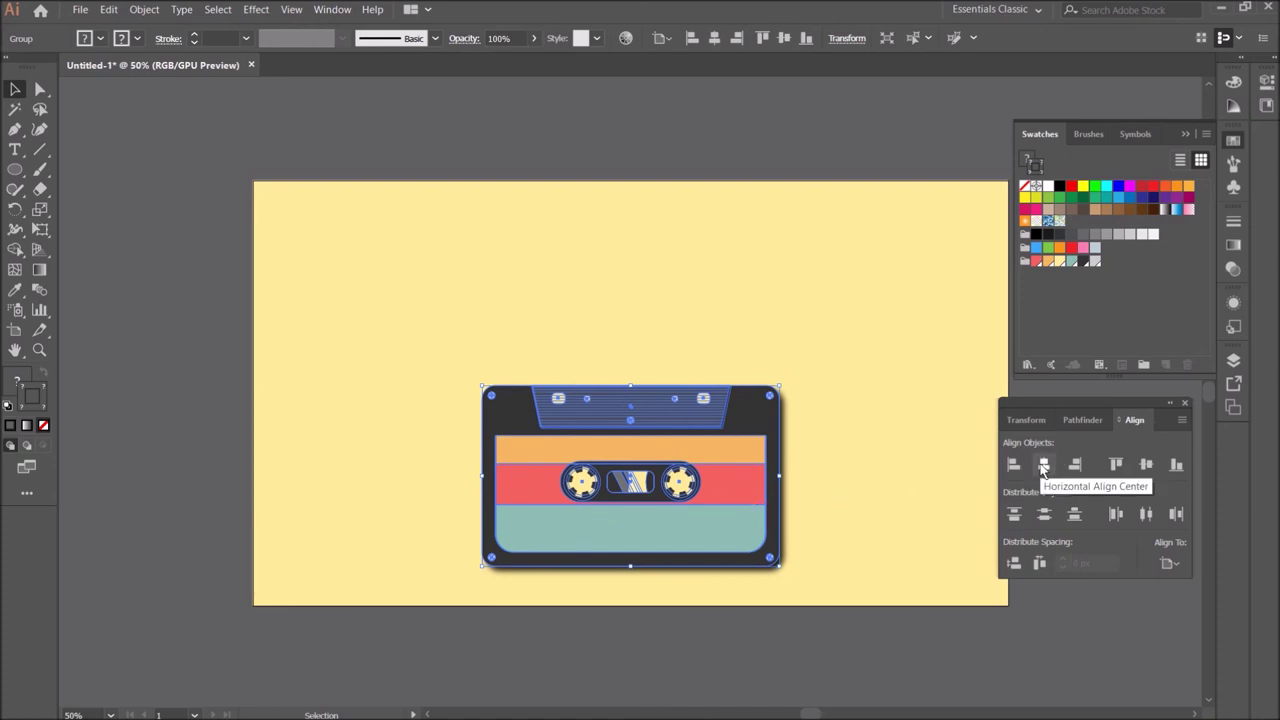
pyautogui.click(938, 410)
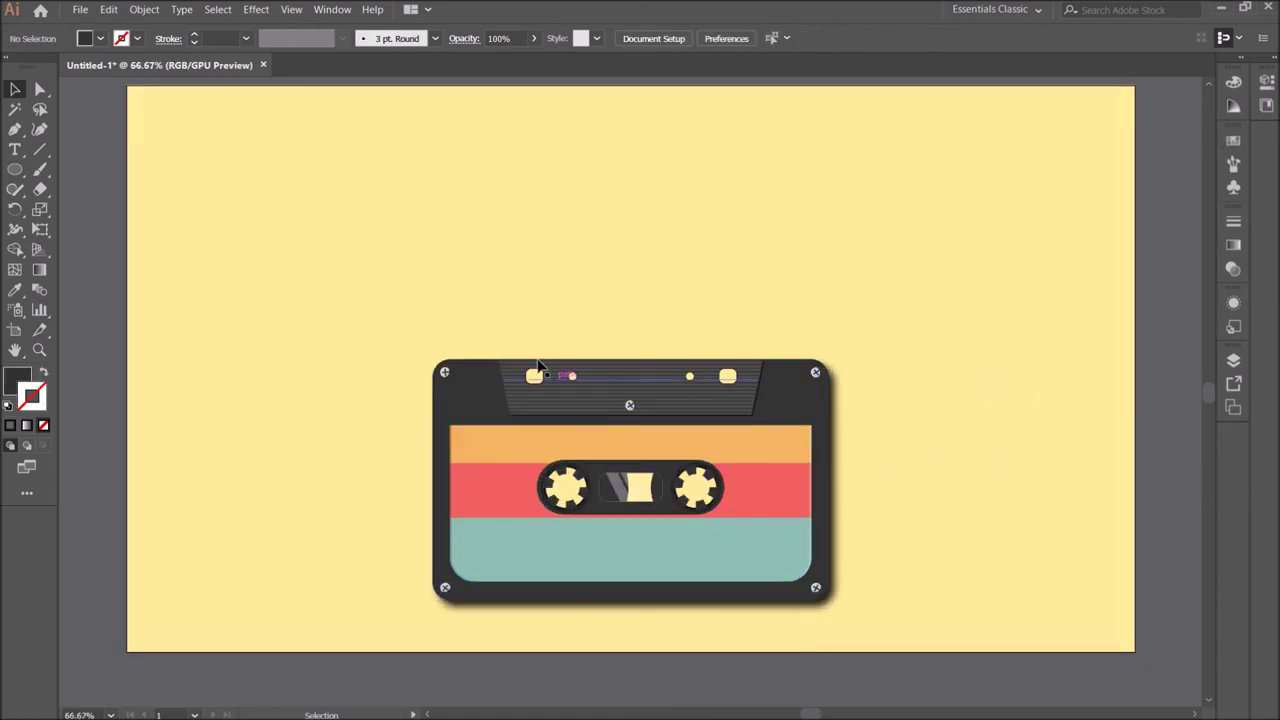
pyautogui.click(41, 171)
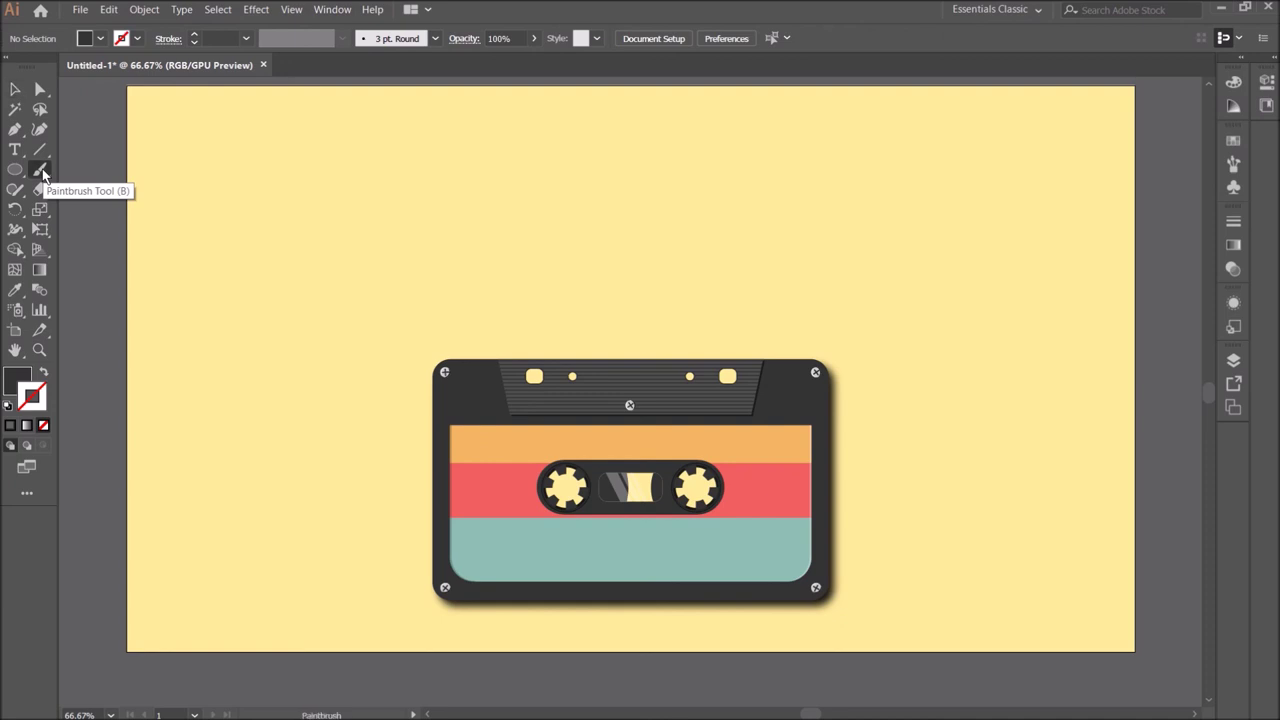
# Step: Set the Paintbrush to unfilled dark strokes with Artistic_Calligraphic's 10 pt. Flat brush
pyautogui.doubleClick(42, 173)
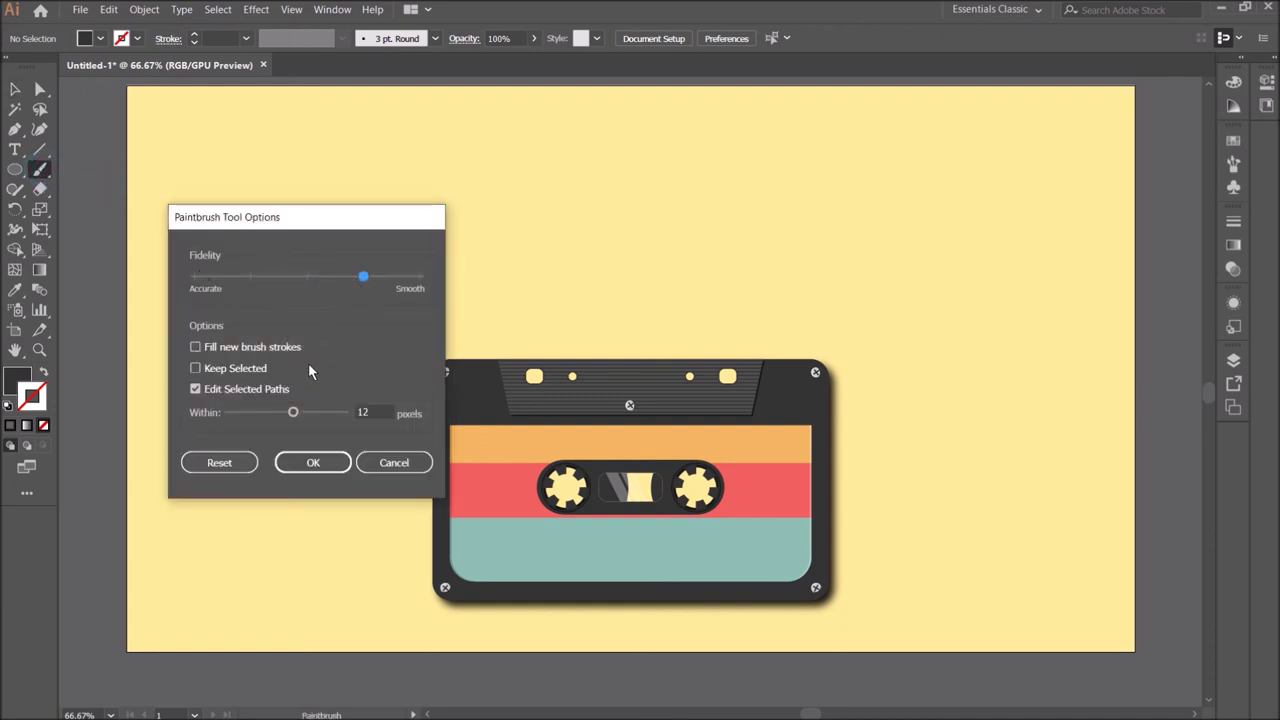
pyautogui.click(313, 461)
pyautogui.click(320, 463)
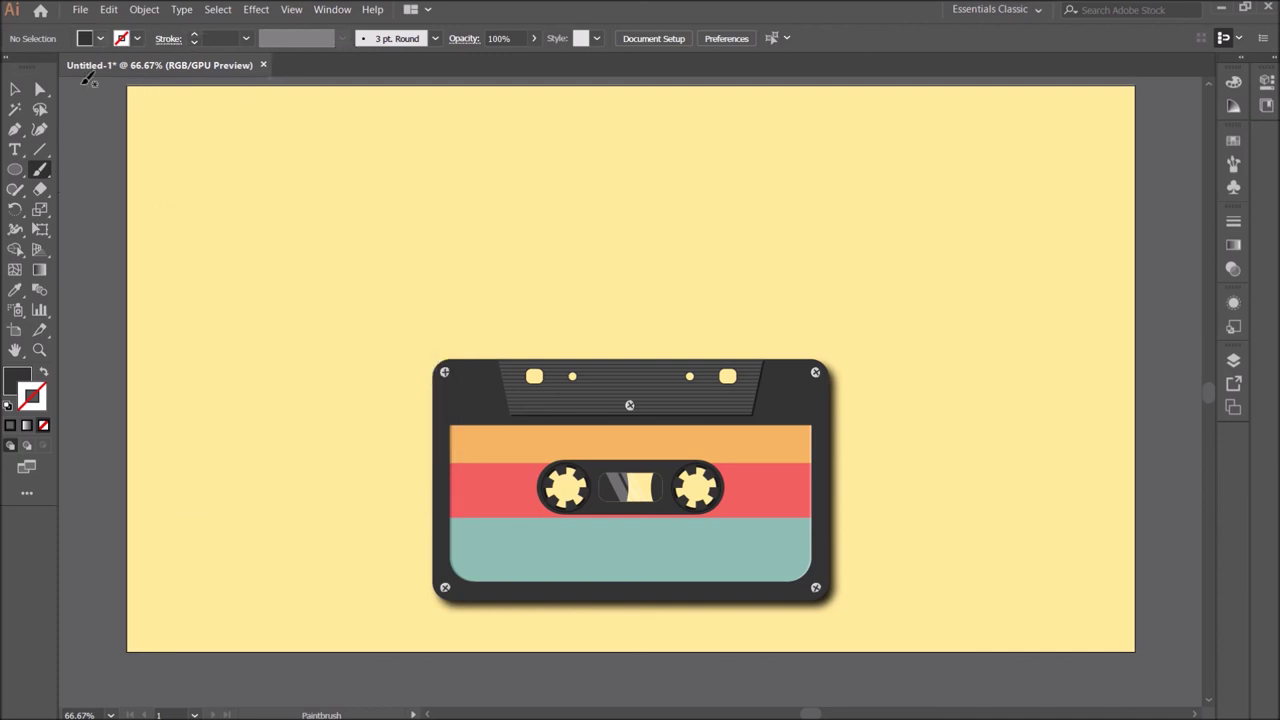
pyautogui.click(44, 372)
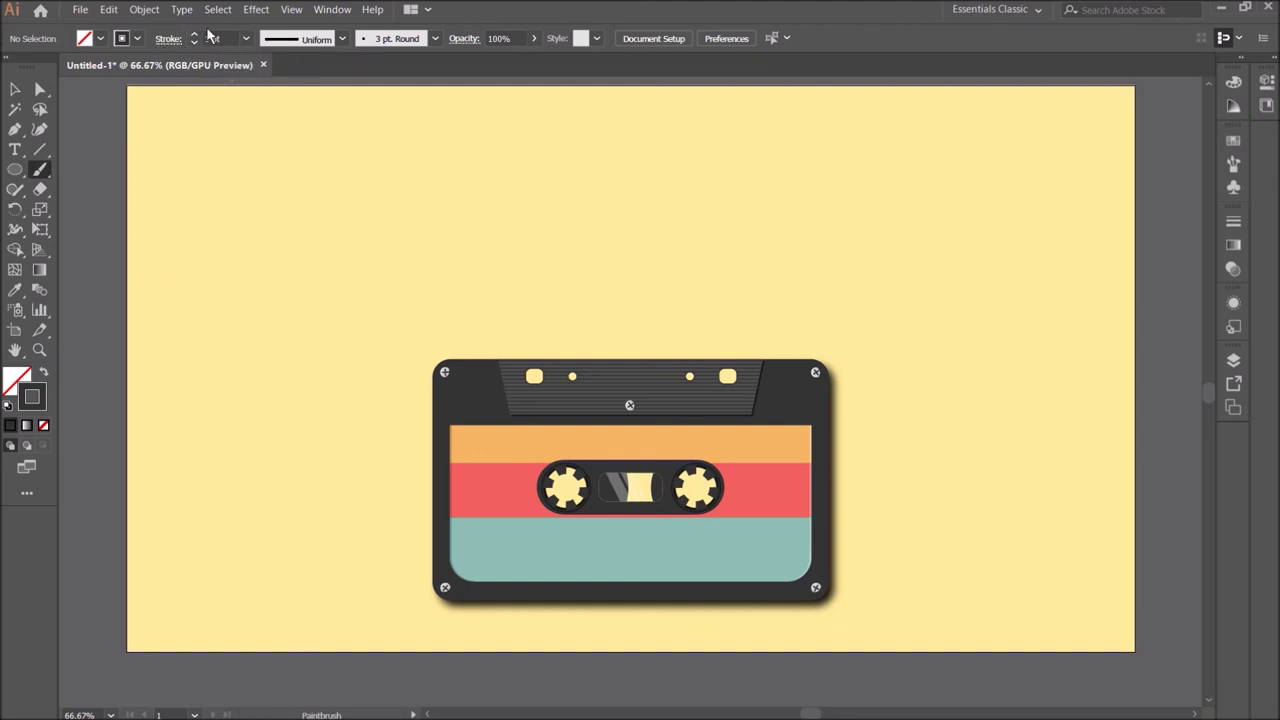
pyautogui.click(435, 38)
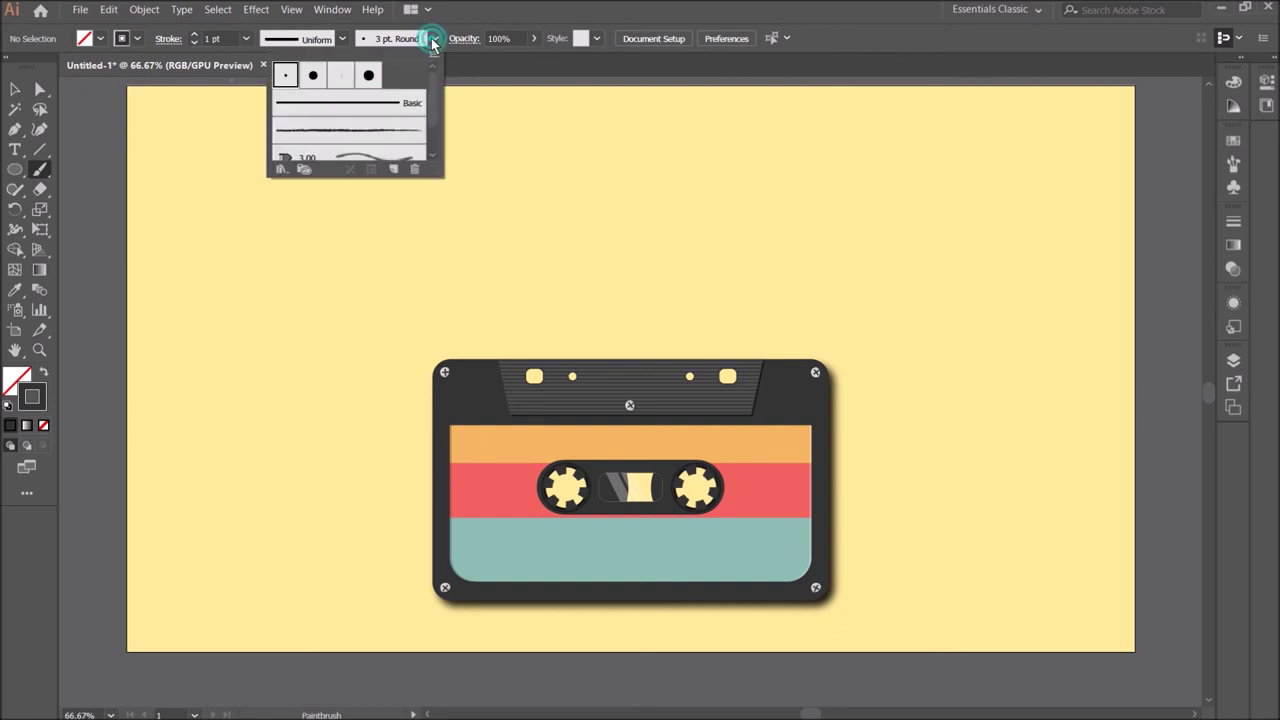
pyautogui.click(282, 173)
pyautogui.moveTo(311, 225)
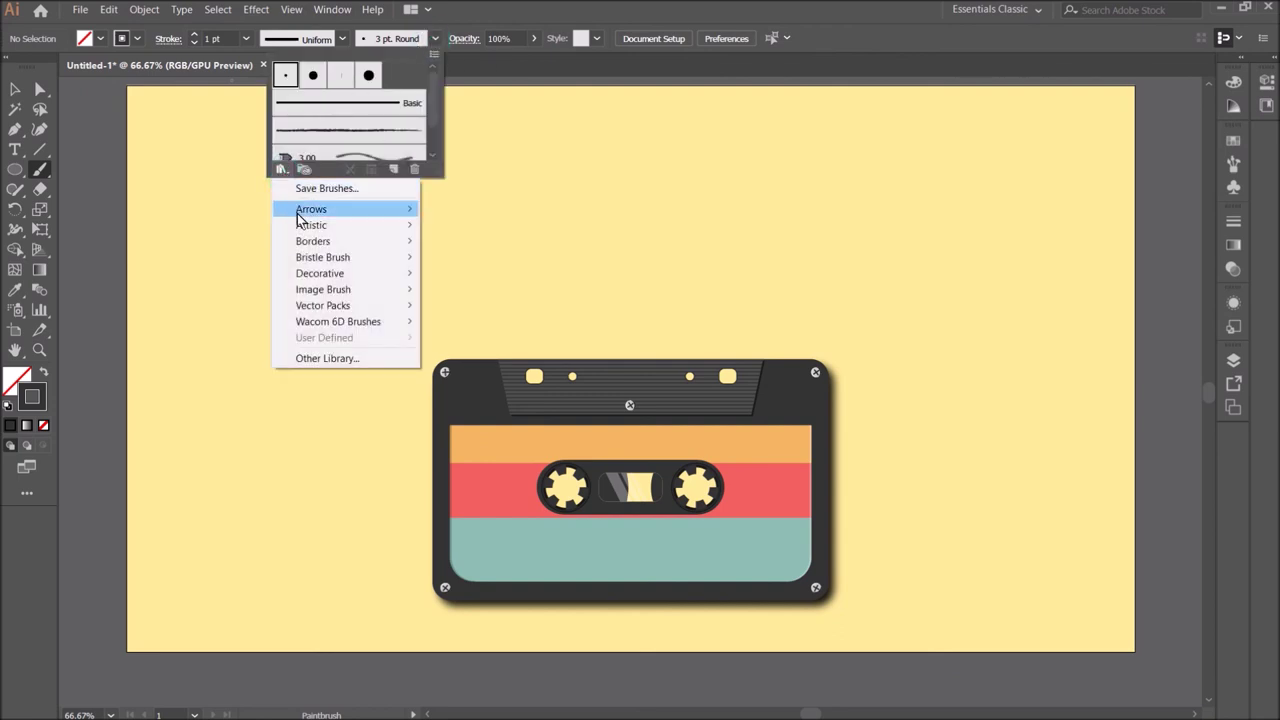
pyautogui.click(550, 228)
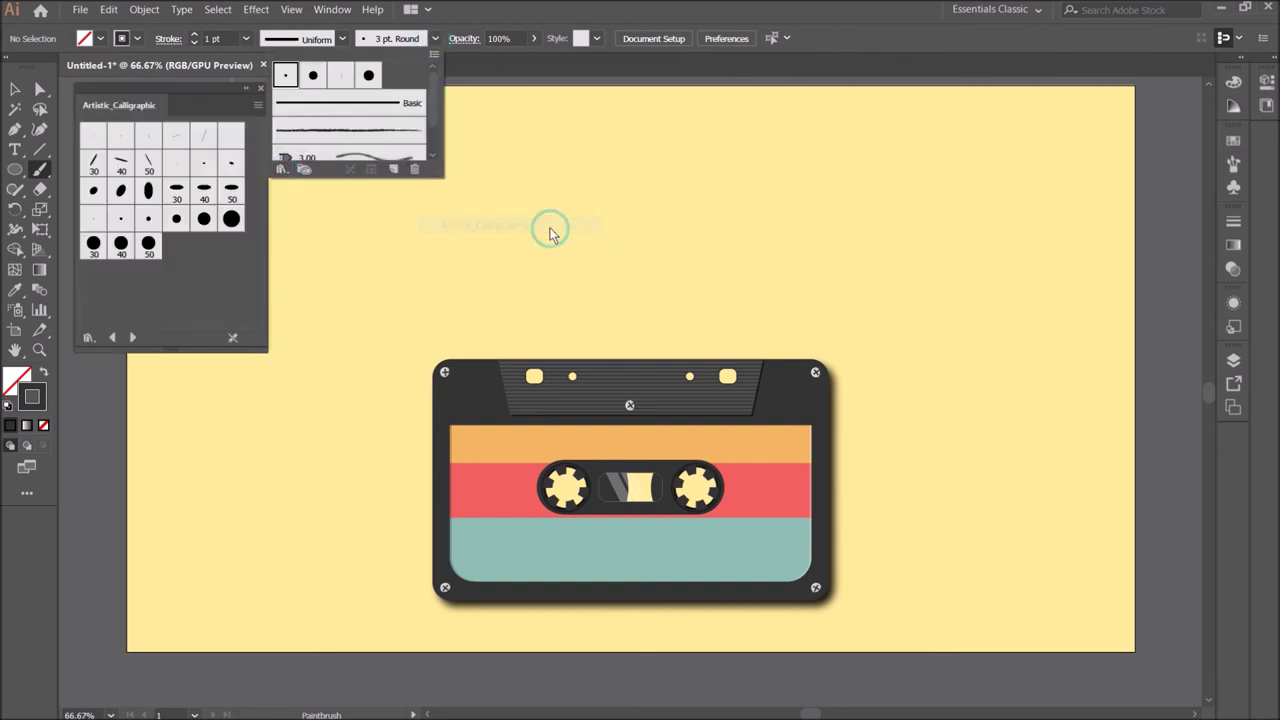
pyautogui.click(436, 38)
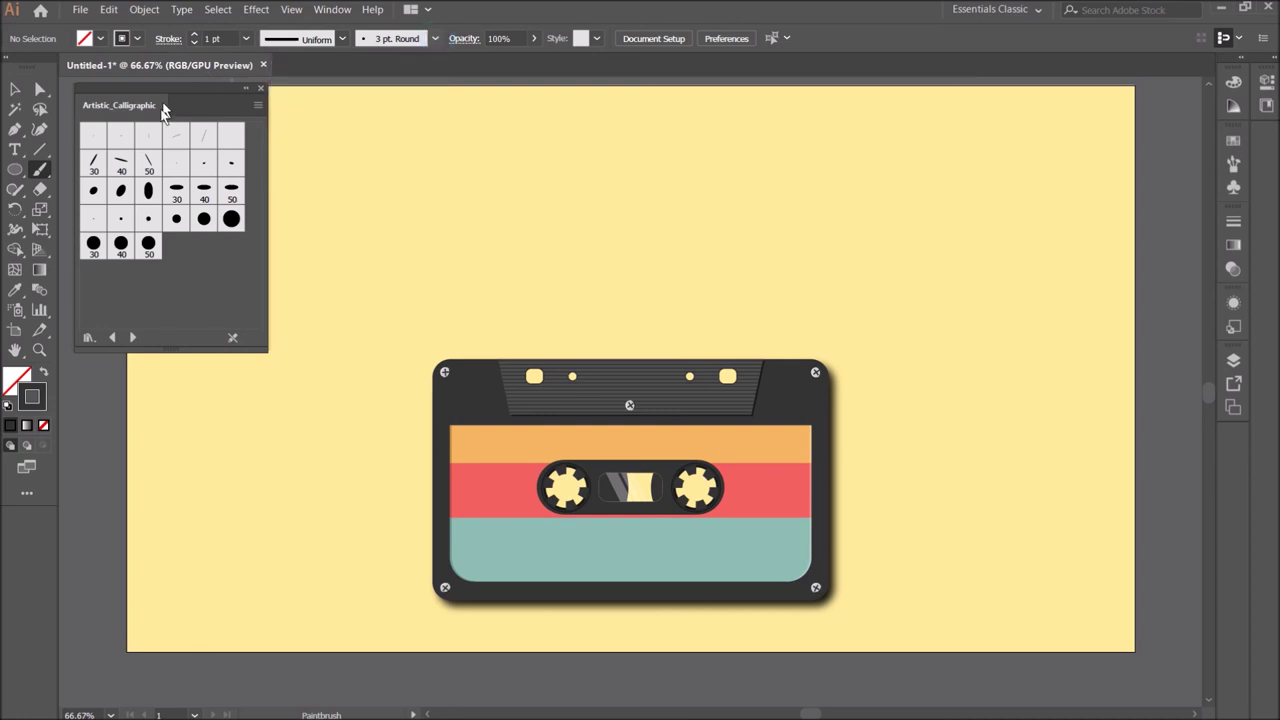
pyautogui.click(177, 143)
# Step: Paint the tape ribbon looping from the cassette into a heart, using the 15 pt. Flat brush
pyautogui.moveTo(592, 362)
pyautogui.mouseDown()
pyautogui.moveTo(556, 112)
pyautogui.moveTo(688, 100)
pyautogui.moveTo(738, 128)
pyautogui.moveTo(748, 203)
pyautogui.moveTo(663, 293)
pyautogui.mouseUp()
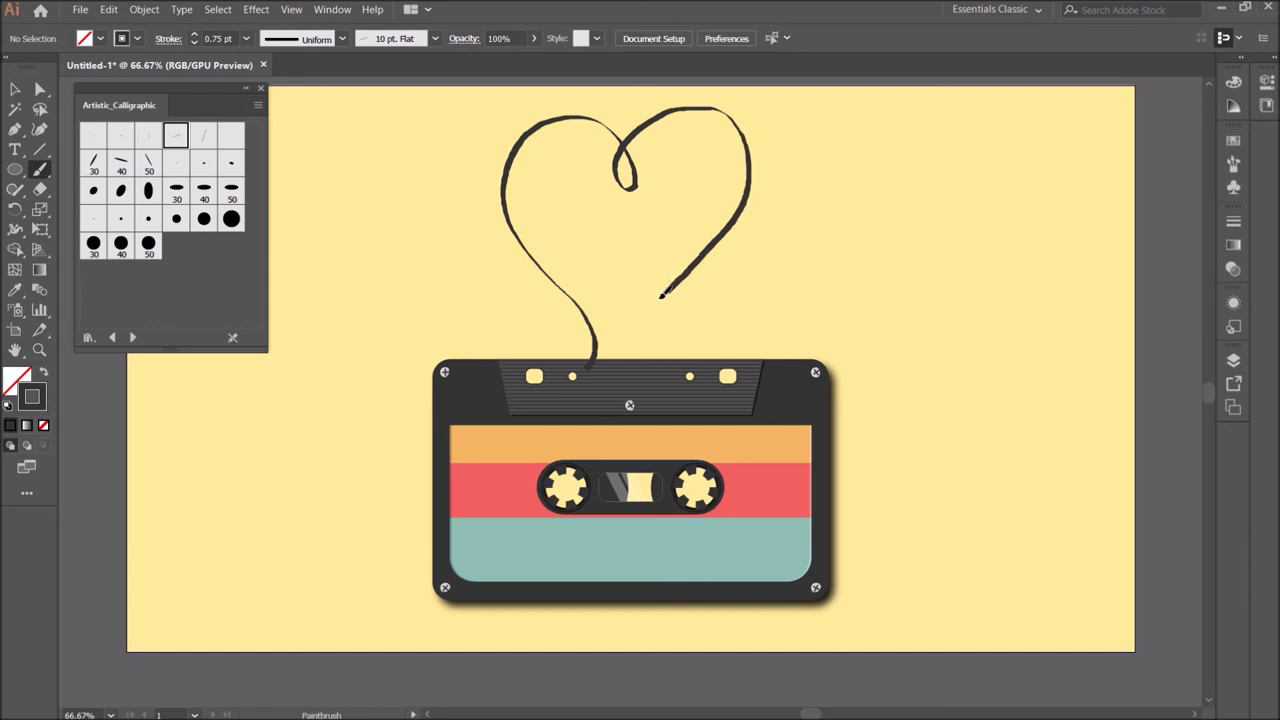
pyautogui.moveTo(652, 368); pyautogui.dragTo(648, 366)
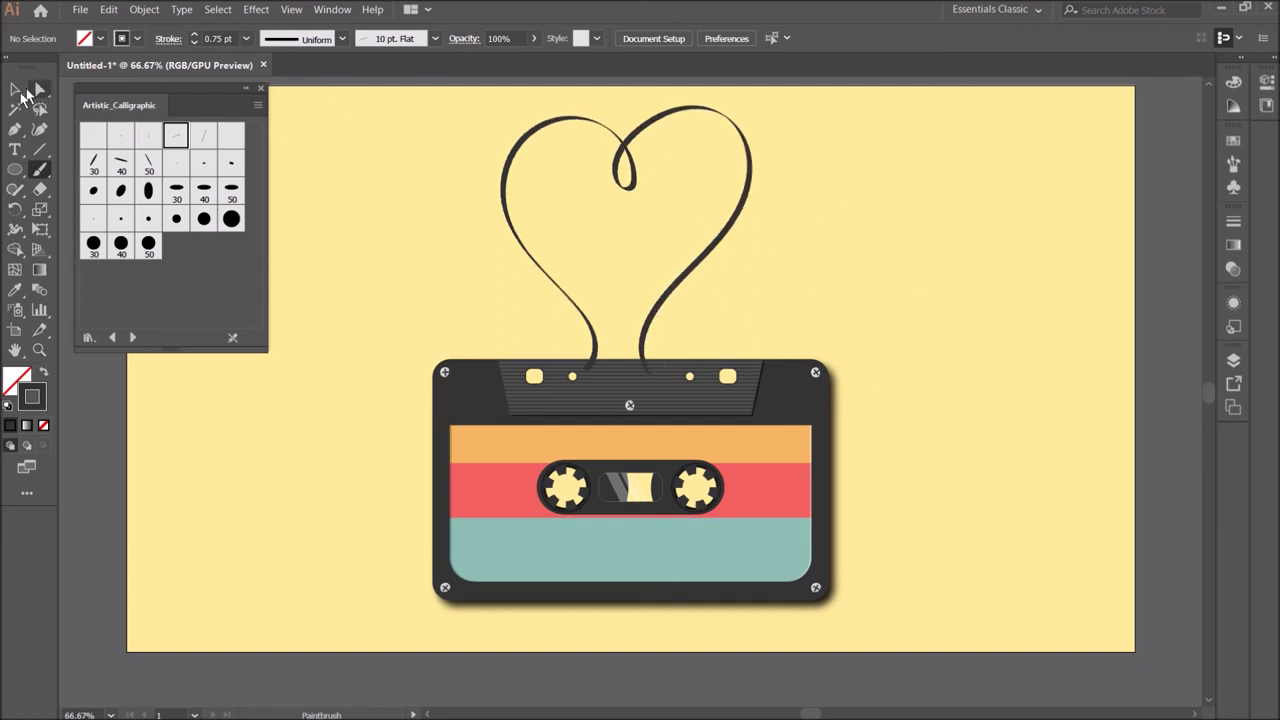
pyautogui.click(15, 89)
pyautogui.click(606, 128)
pyautogui.click(196, 133)
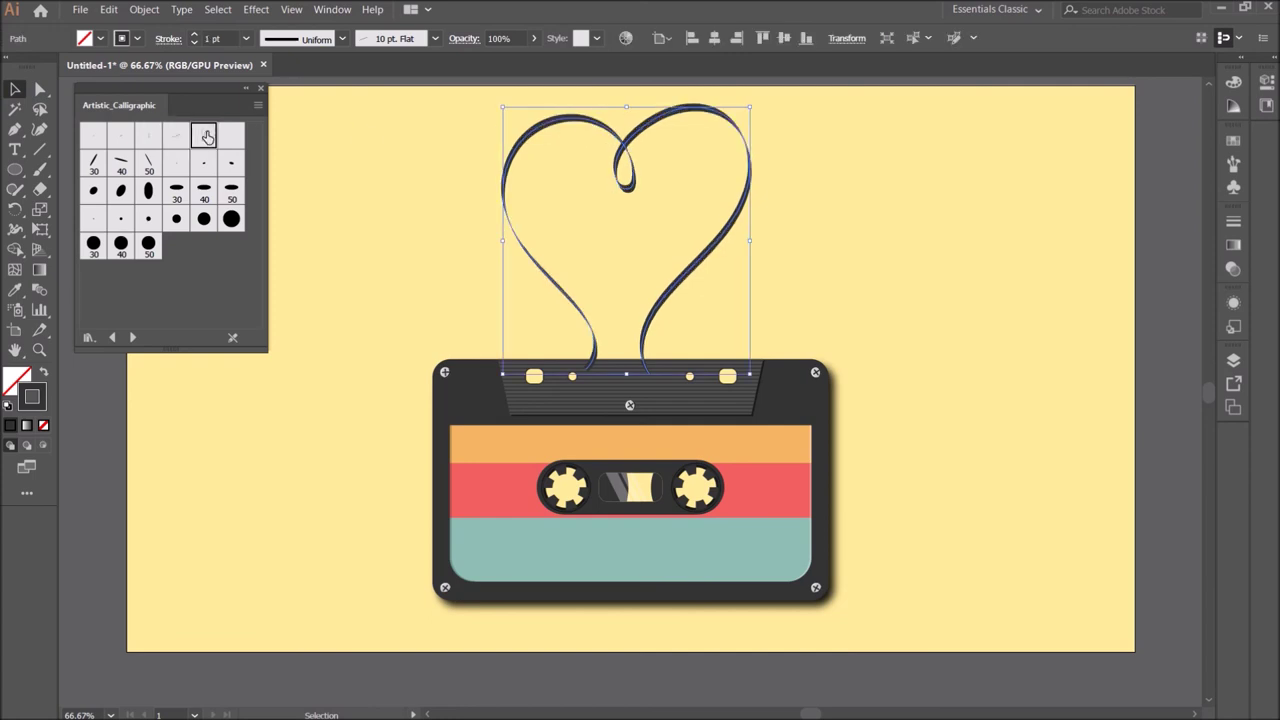
pyautogui.click(866, 281)
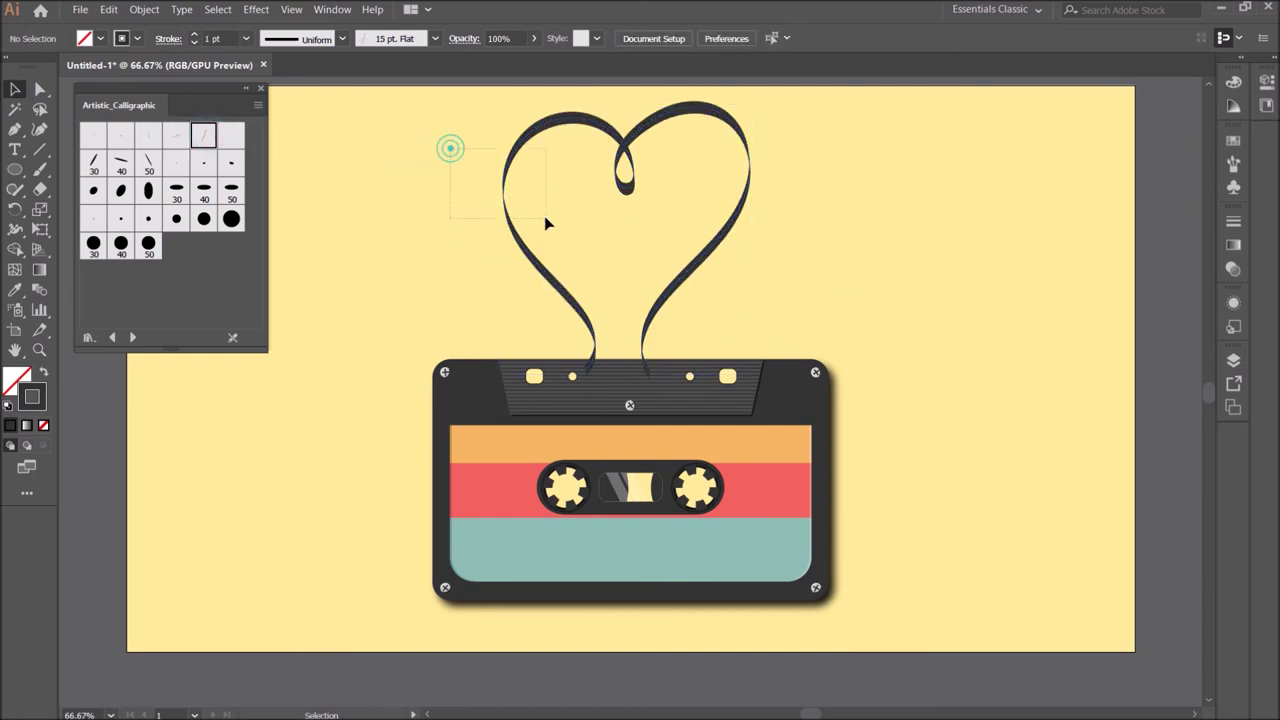
pyautogui.moveTo(546, 223); pyautogui.dragTo(537, 203)
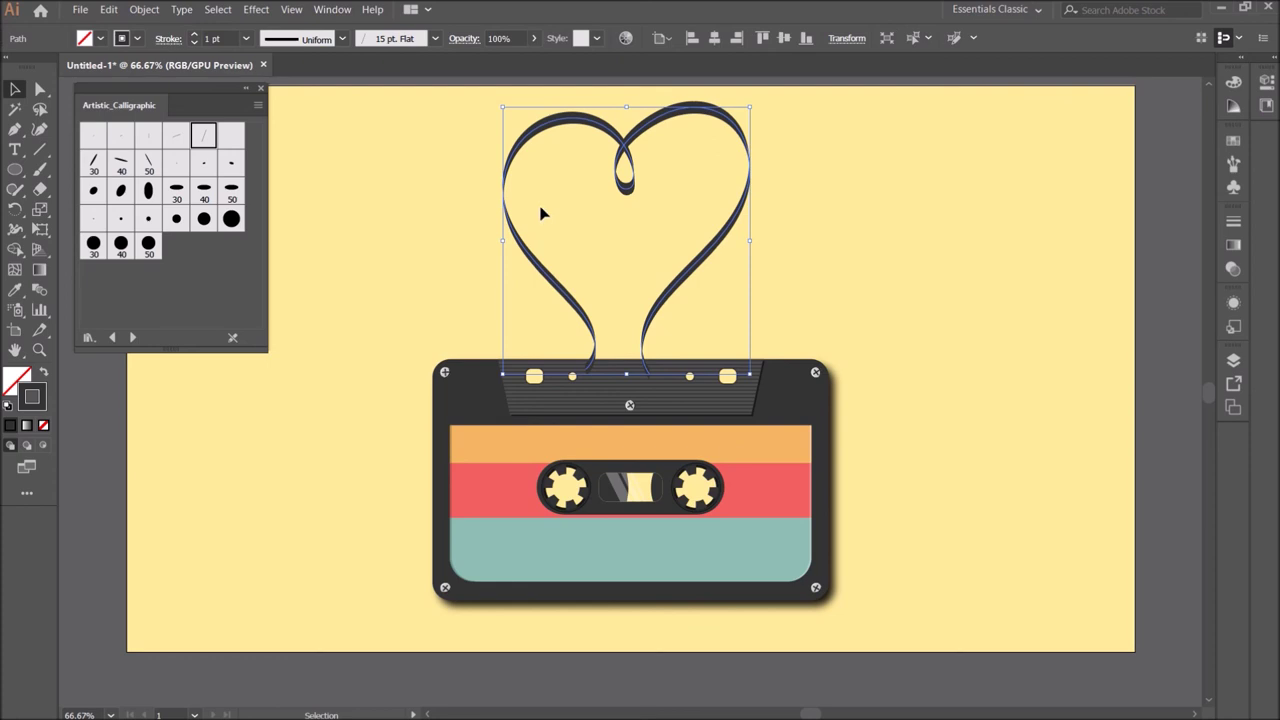
pyautogui.click(262, 88)
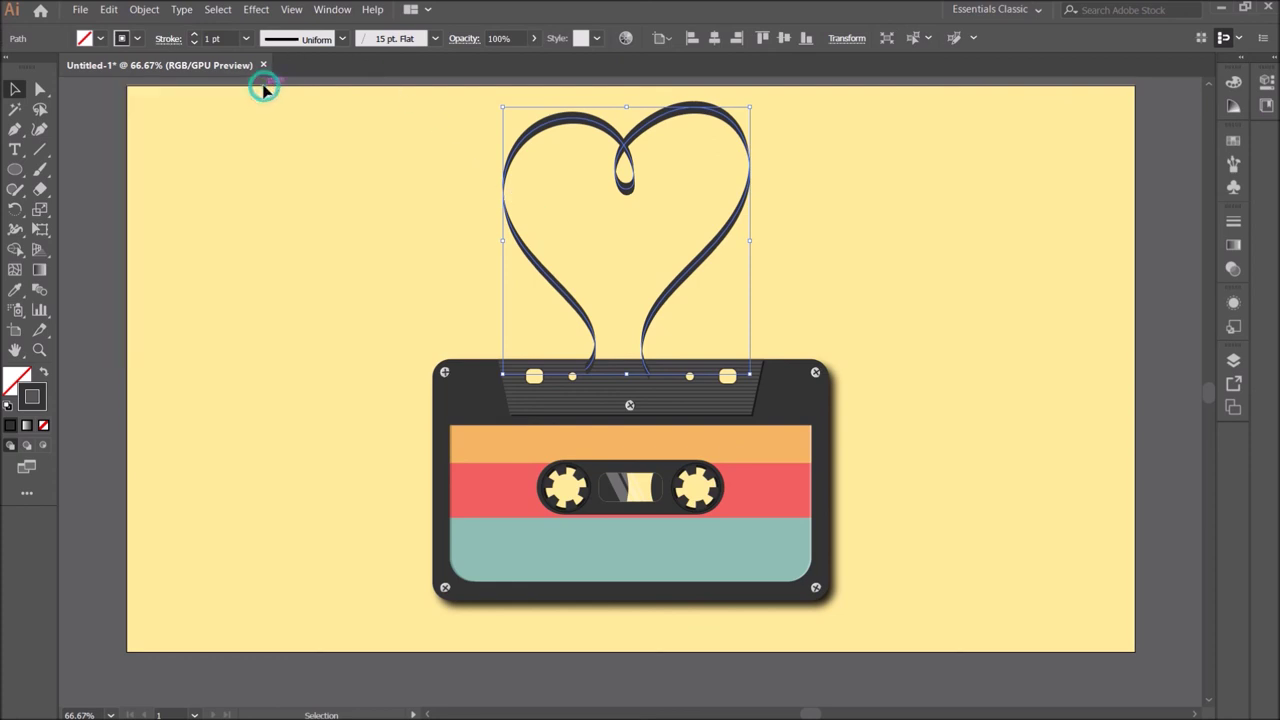
# Step: Apply a drop shadow to the heart ribbon: 50% opacity, 3 px X and Y offsets, 5 px blur
pyautogui.click(268, 14)
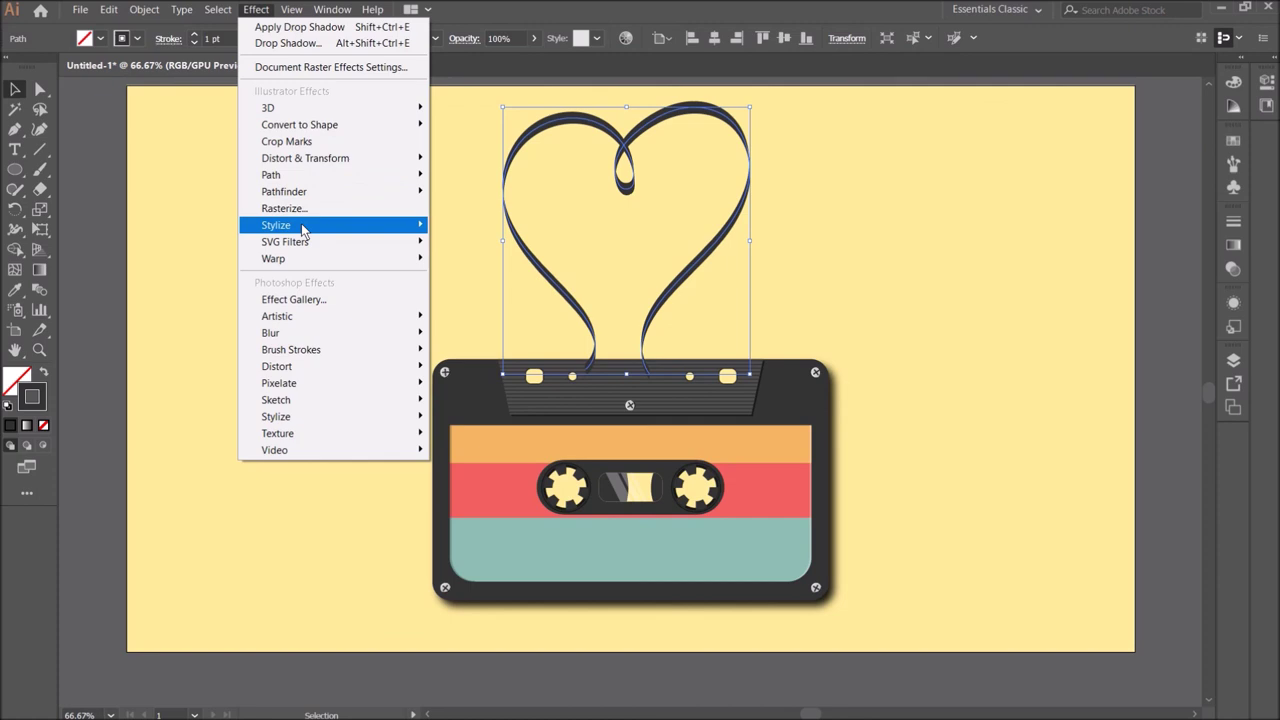
pyautogui.moveTo(276, 225)
pyautogui.click(488, 222)
pyautogui.click(955, 244)
pyautogui.moveTo(1008, 98); pyautogui.dragTo(907, 117)
pyautogui.write('50')
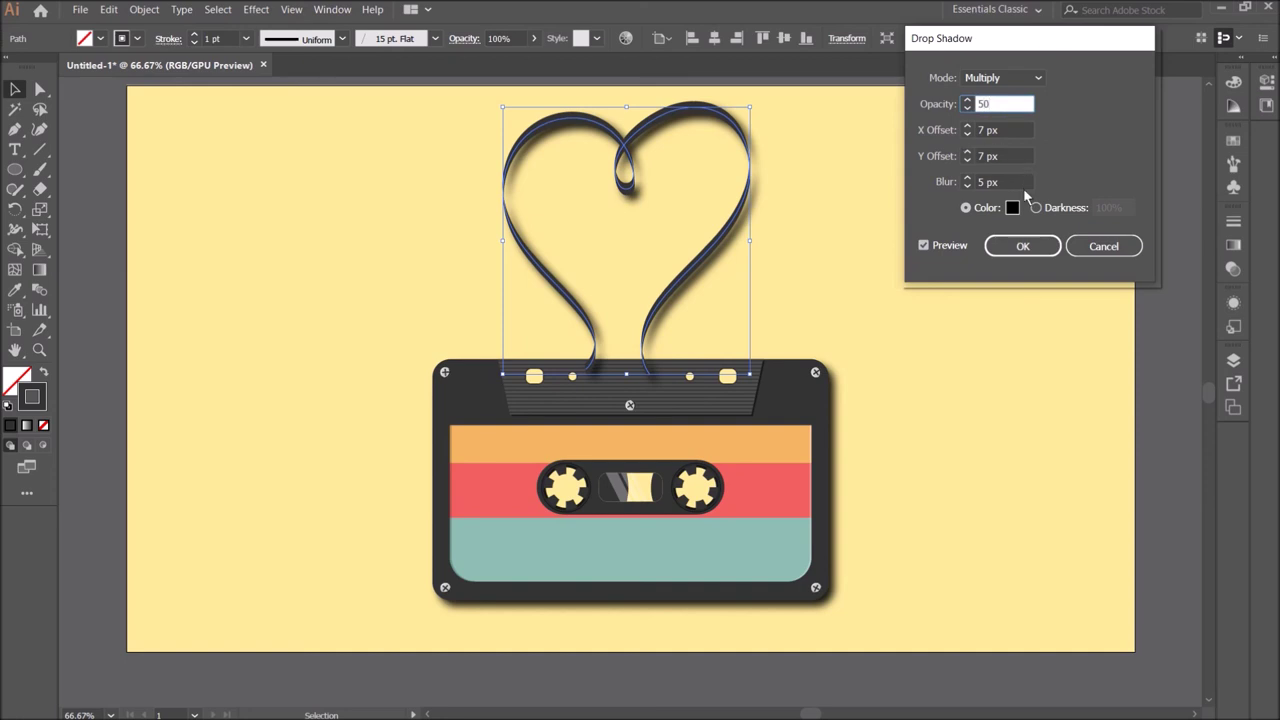
pyautogui.click(1006, 156)
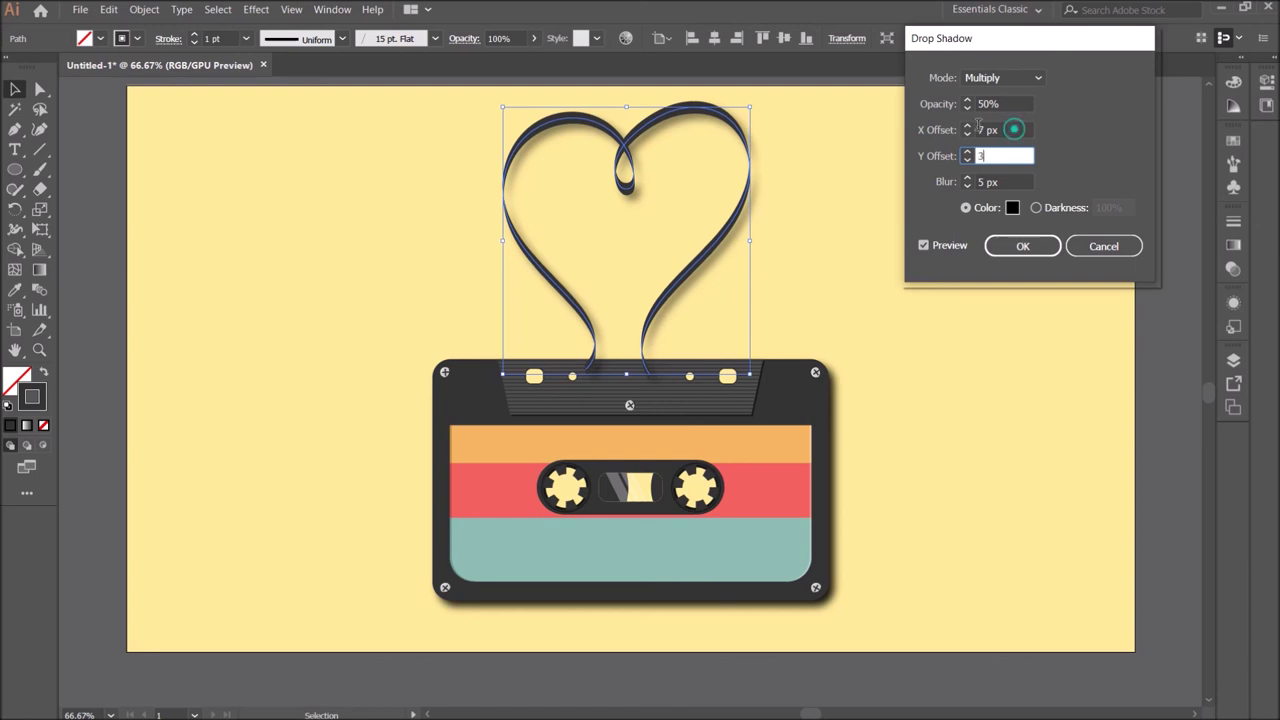
pyautogui.click(1010, 128)
pyautogui.write('3')
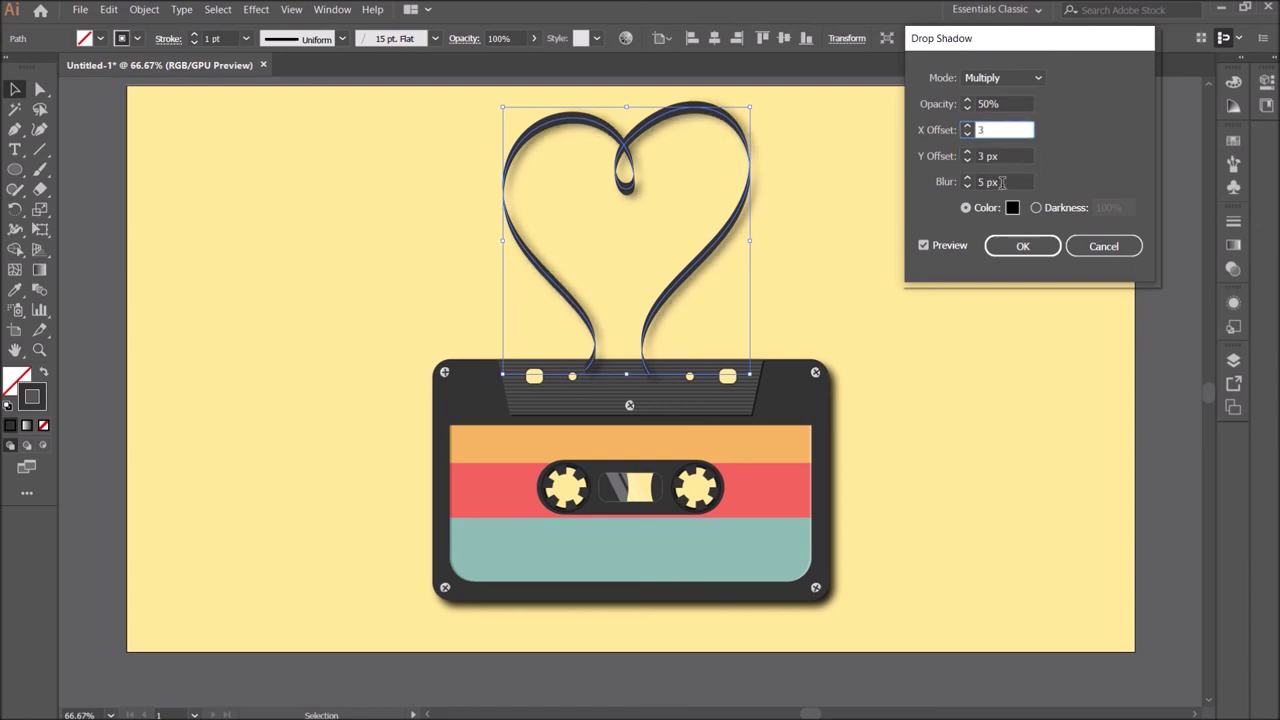
pyautogui.click(1009, 181)
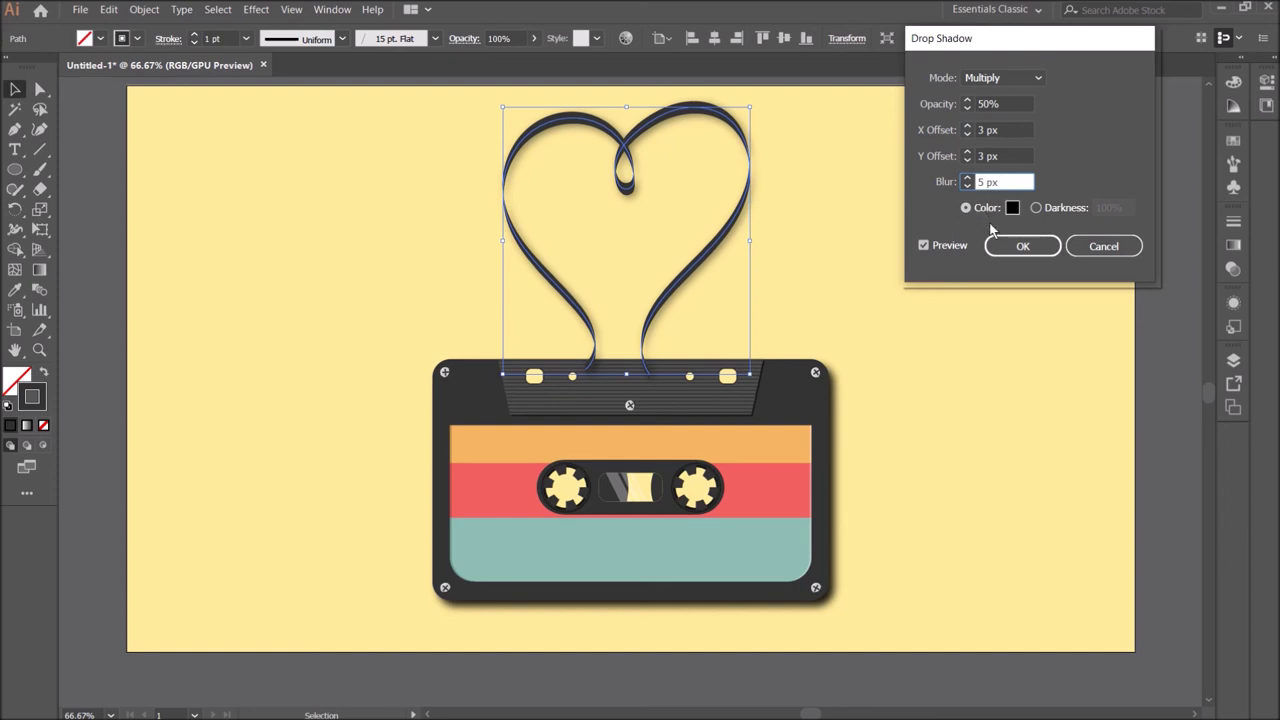
pyautogui.click(1018, 246)
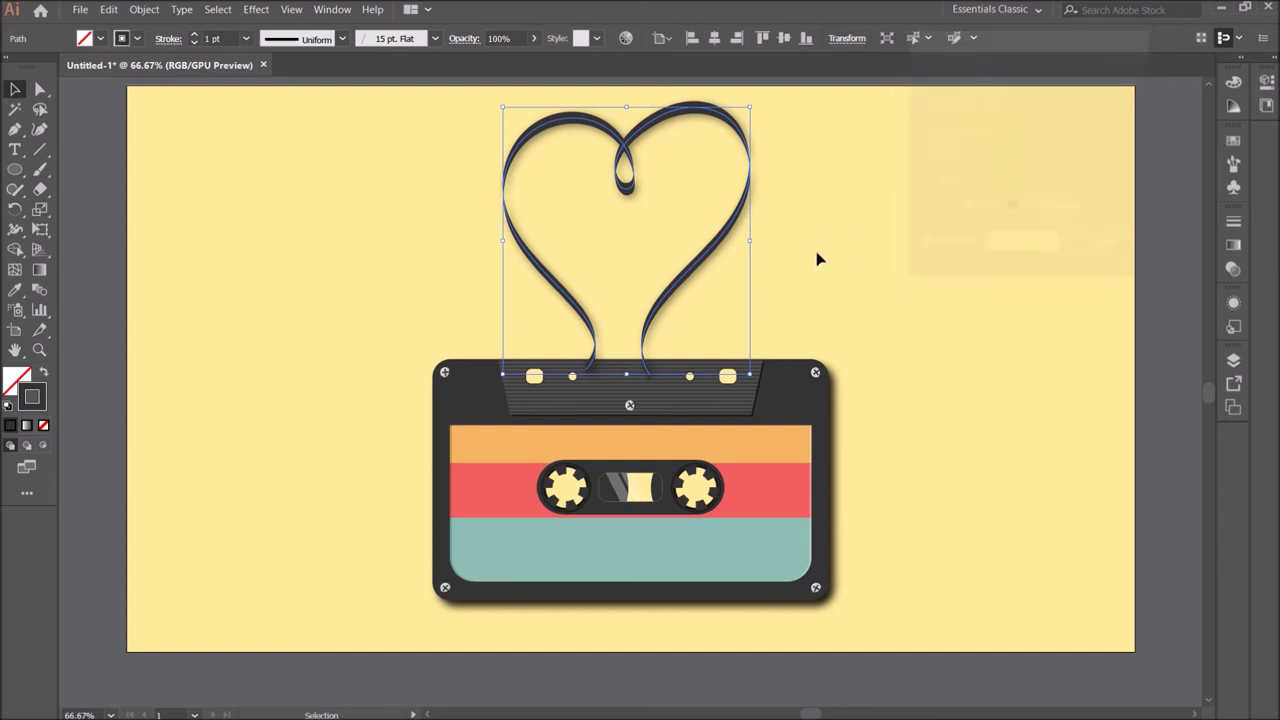
# Step: Send the heart ribbon backward so it sits behind the cassette
pyautogui.rightClick(664, 292)
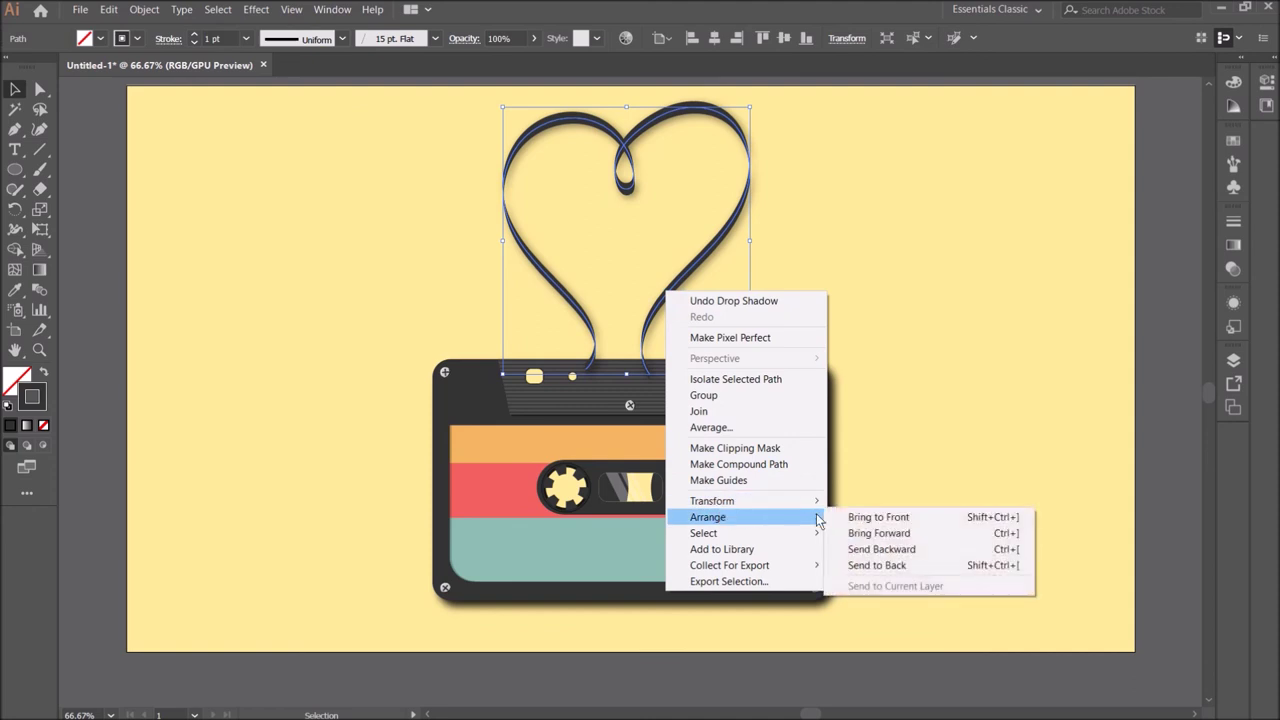
pyautogui.click(880, 549)
pyautogui.click(974, 417)
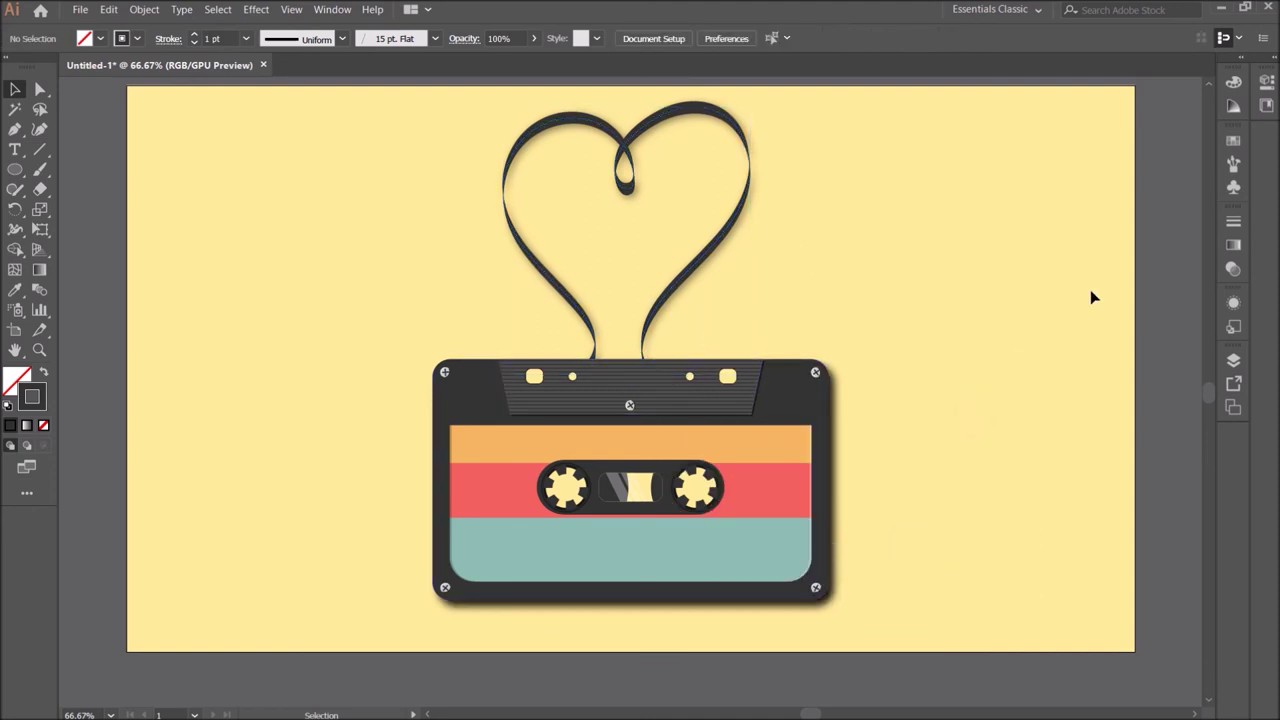
# Step: Switch to full screen mode and fit the whole artboard in the window
pyautogui.scroll(1, 1092, 297)
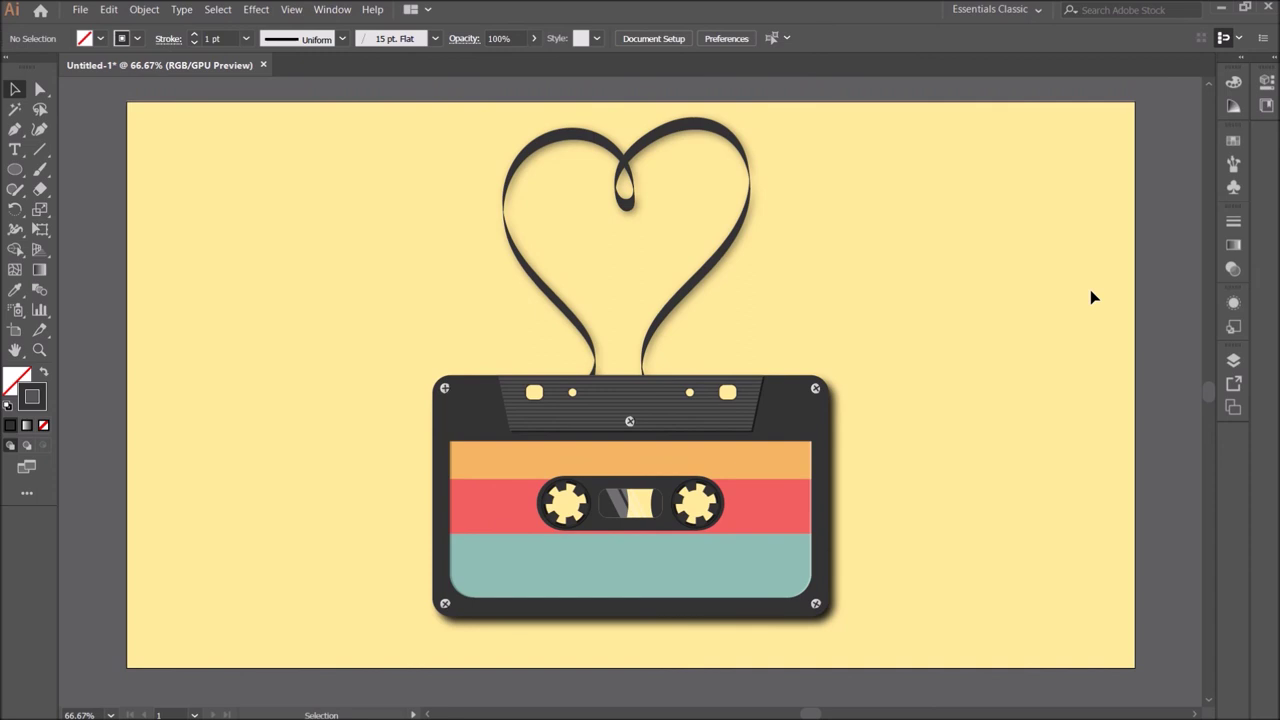
pyautogui.press('f')
pyautogui.press('f')
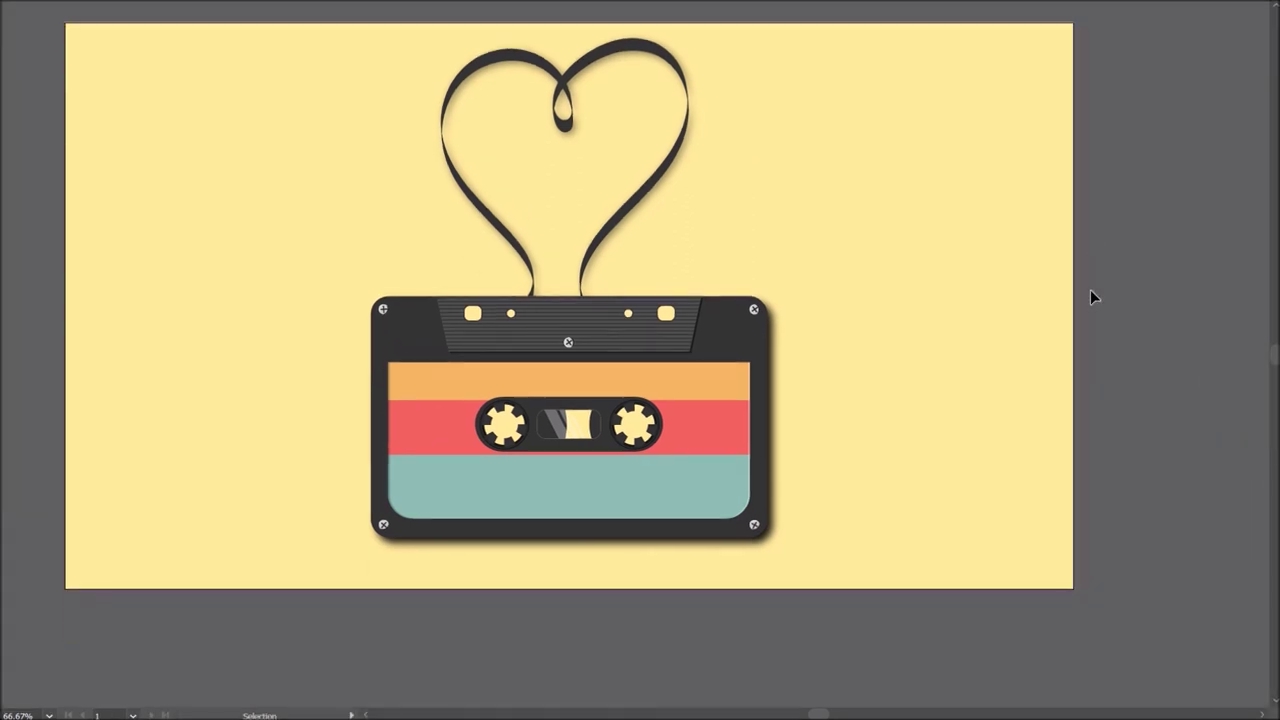
pyautogui.hotkey('ctrl', '0')
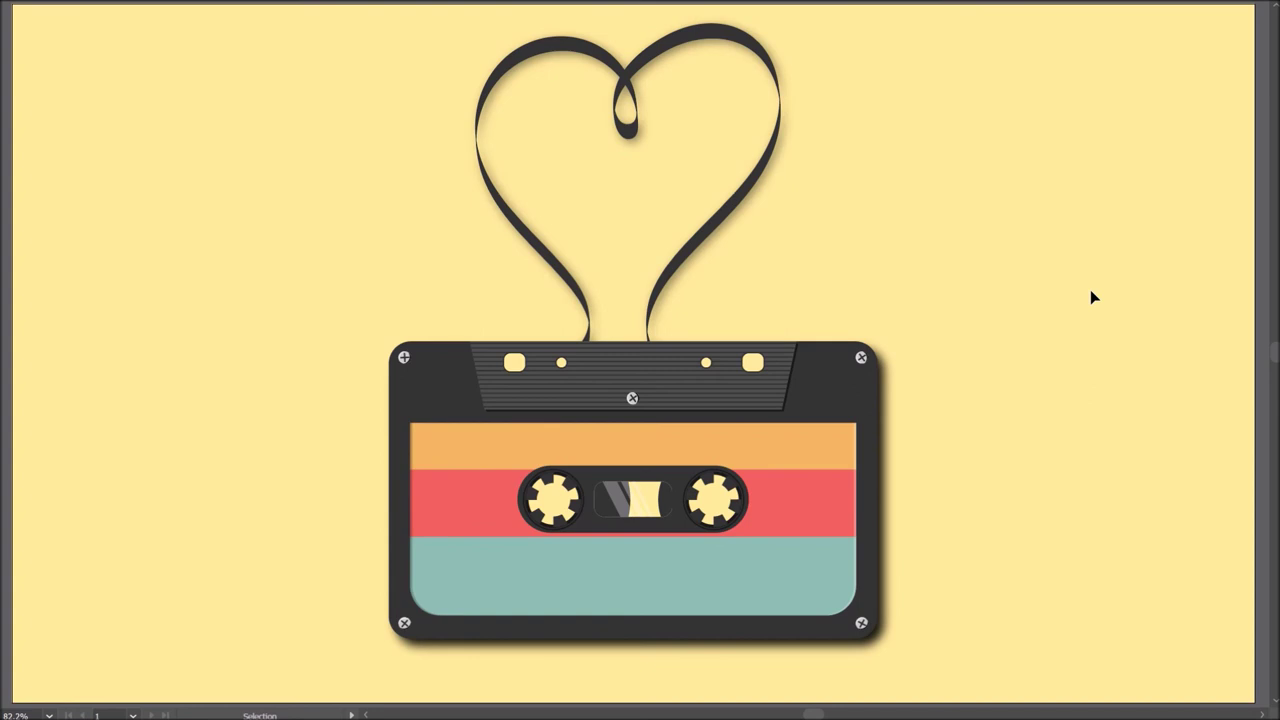